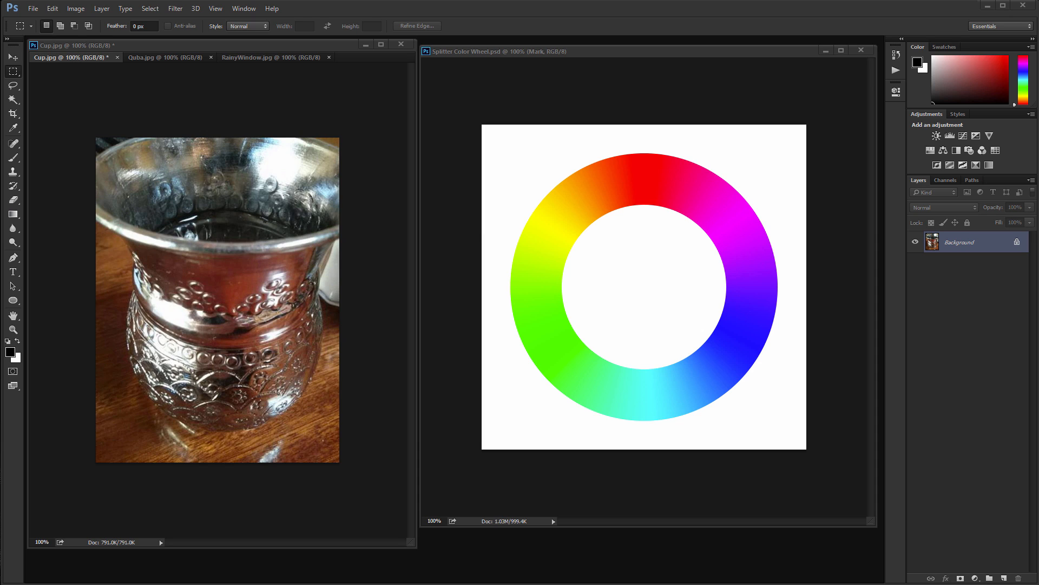
Add a Curves adjustment layer to Cup.jpg.
left_click(96, 46)
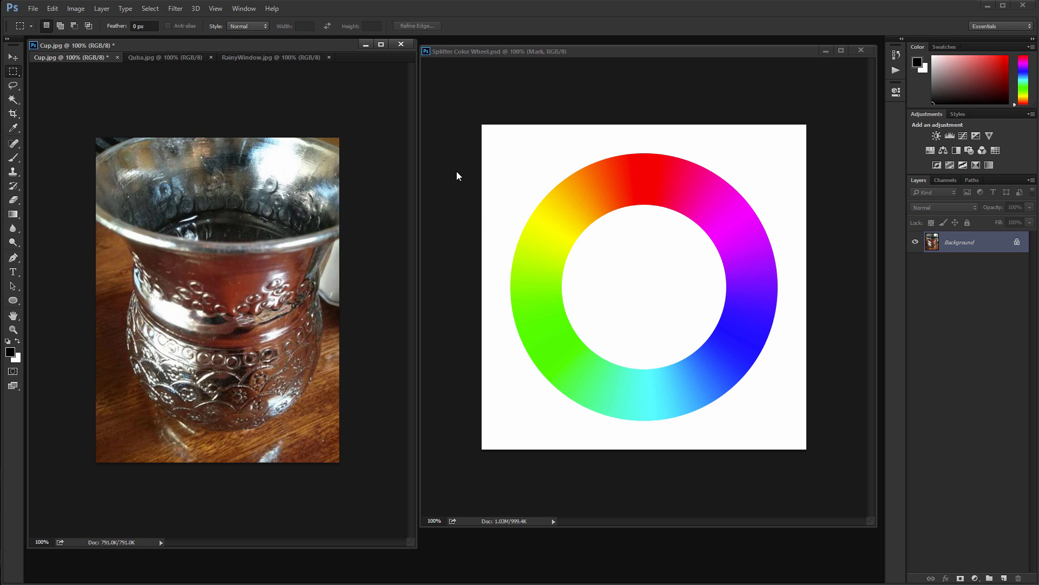
left_click(976, 577)
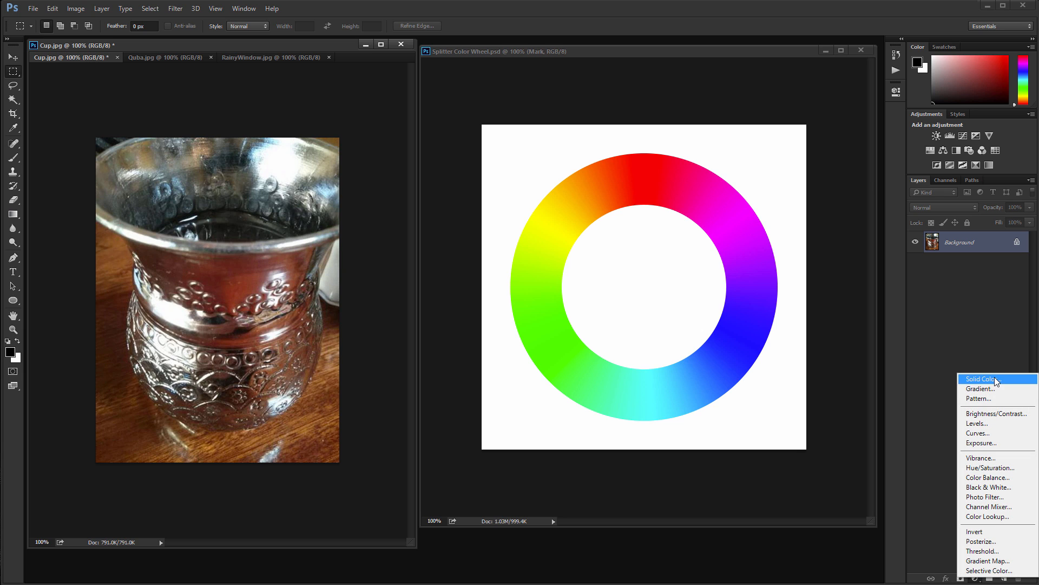
left_click(999, 432)
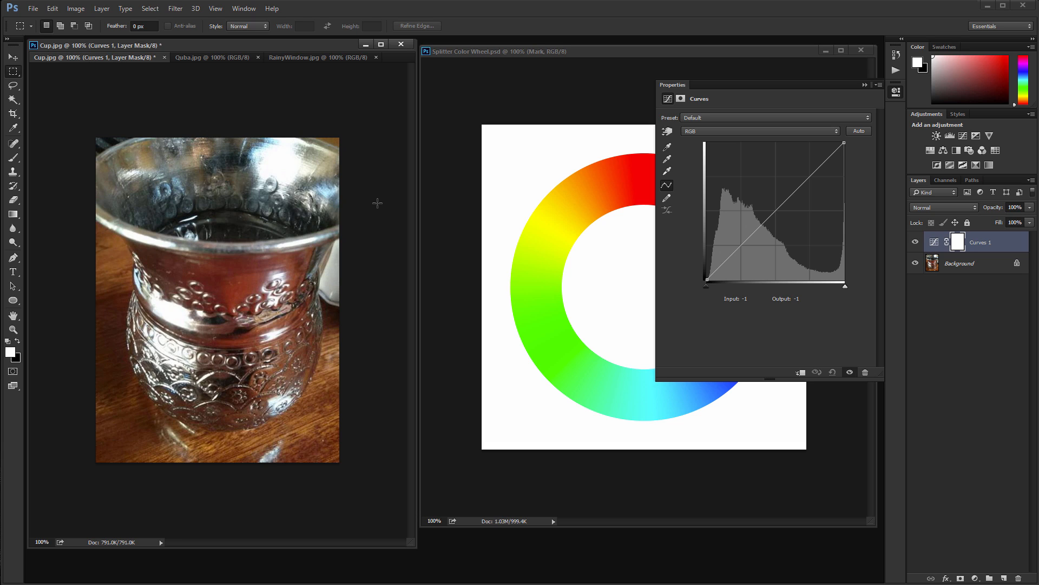
Shape the red channel's curve into an S, with a shadow point at input 76, output 48 and a highlight point at input 177, output 210.
left_click(713, 130)
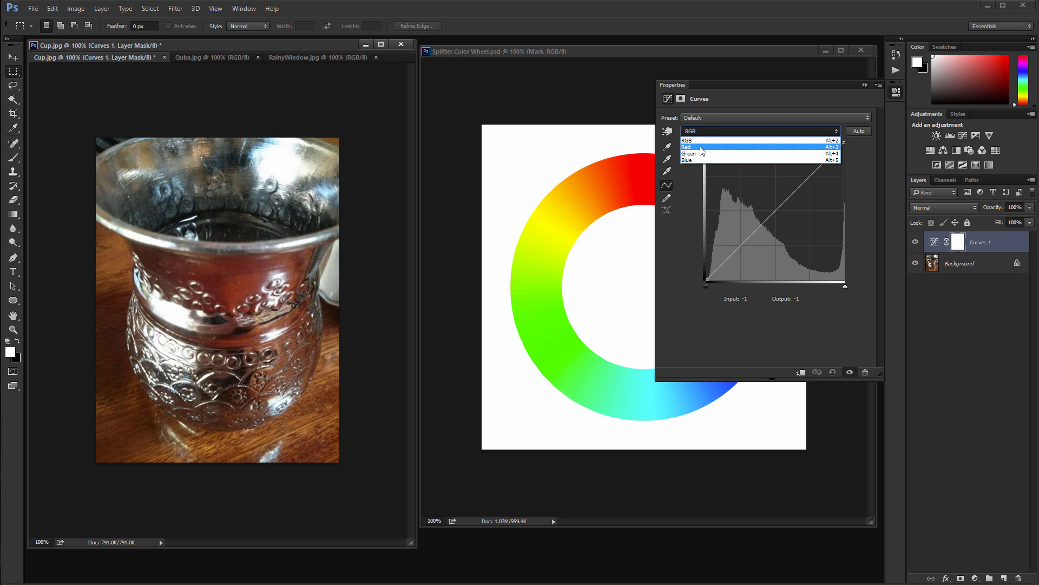
left_click(703, 147)
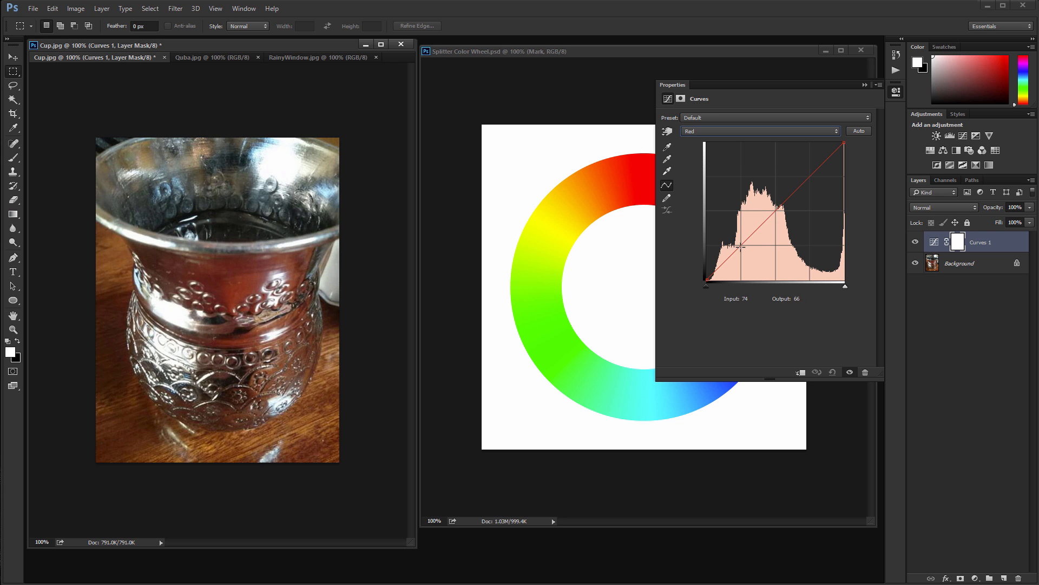
left_click_drag(740, 246, 745, 252)
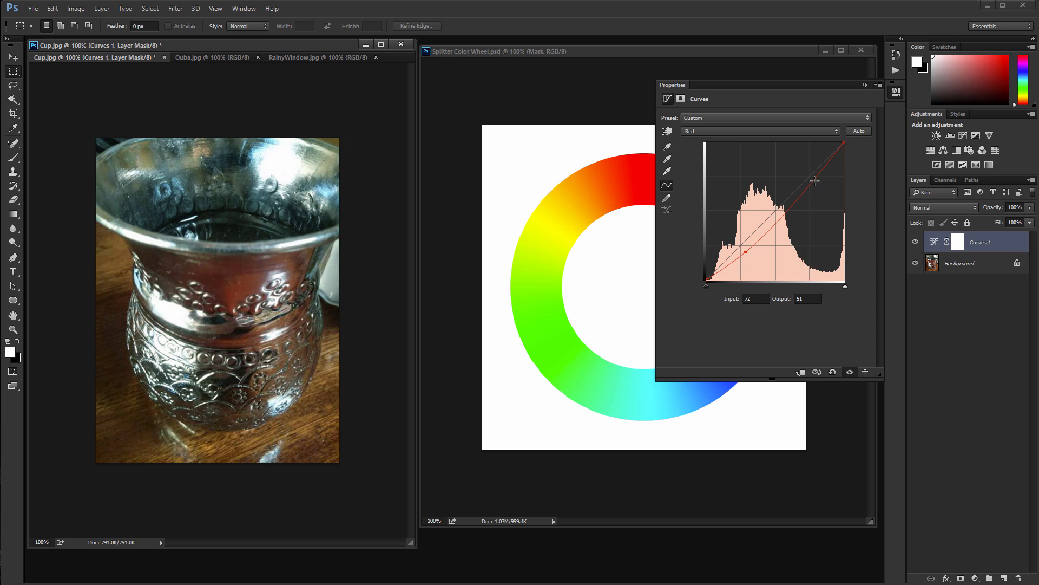
left_click_drag(814, 180, 803, 167)
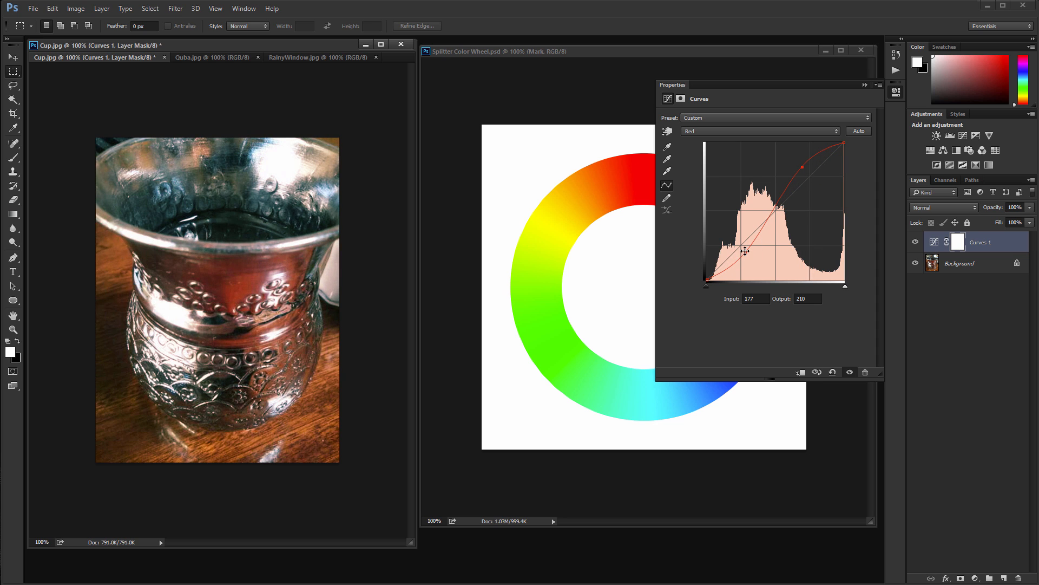
left_click_drag(746, 251, 748, 254)
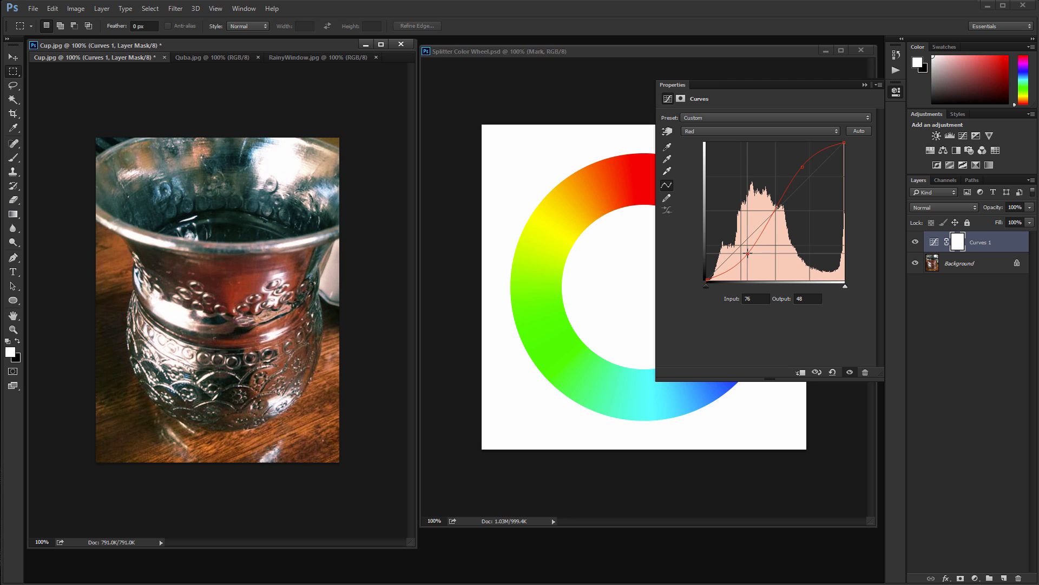
Shape the green curve with a raised shadow point at input 50, output 76 and a lowered highlight point at input 203, output 183.
left_click(714, 132)
left_click(715, 150)
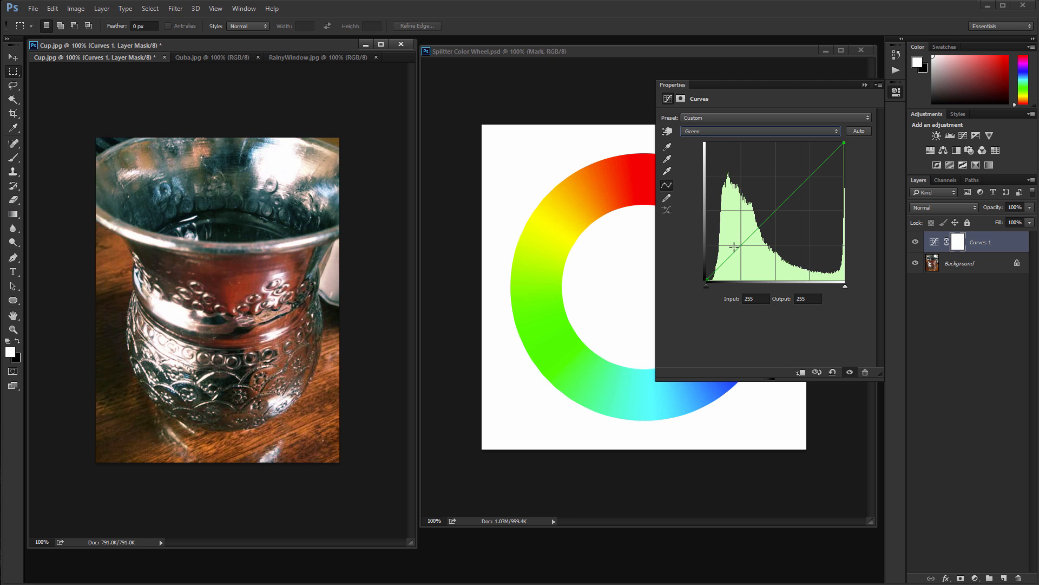
left_click_drag(740, 245, 734, 239)
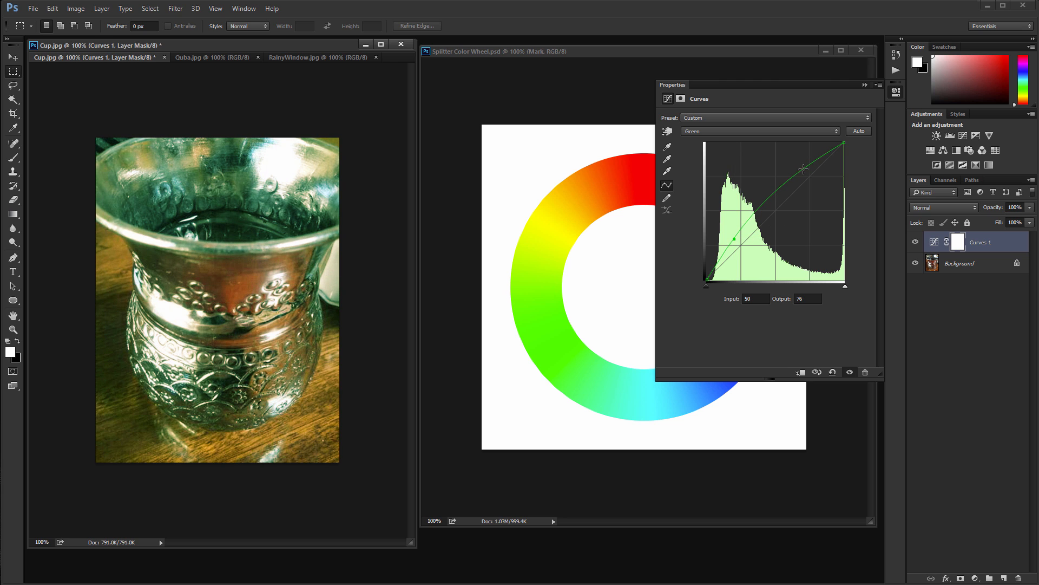
left_click_drag(802, 167, 815, 181)
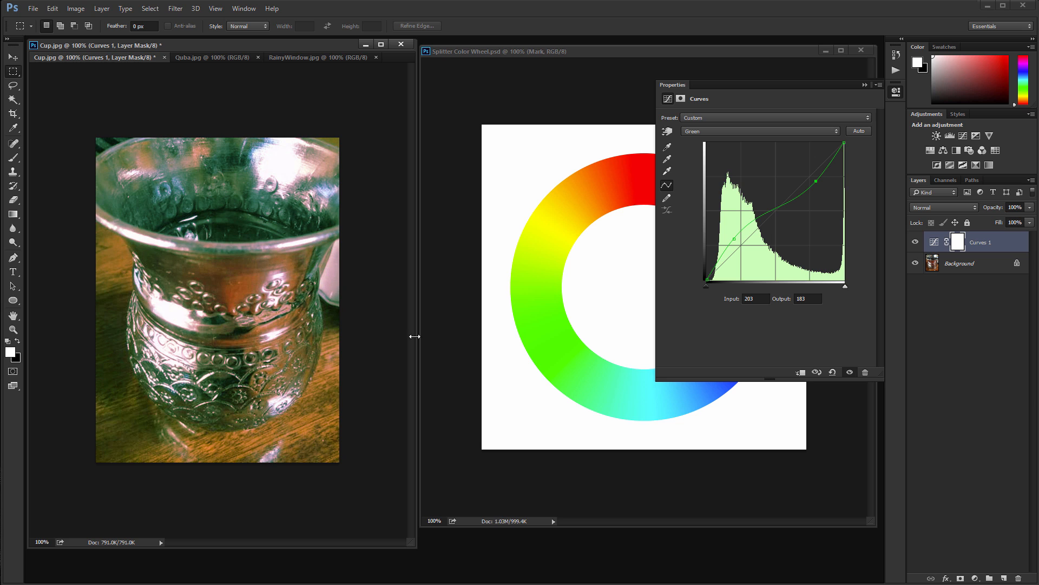
Shape the blue curve by lowering the highlights slightly and raising the shadows with a point at input 53, output 78.
left_click(704, 132)
left_click(712, 160)
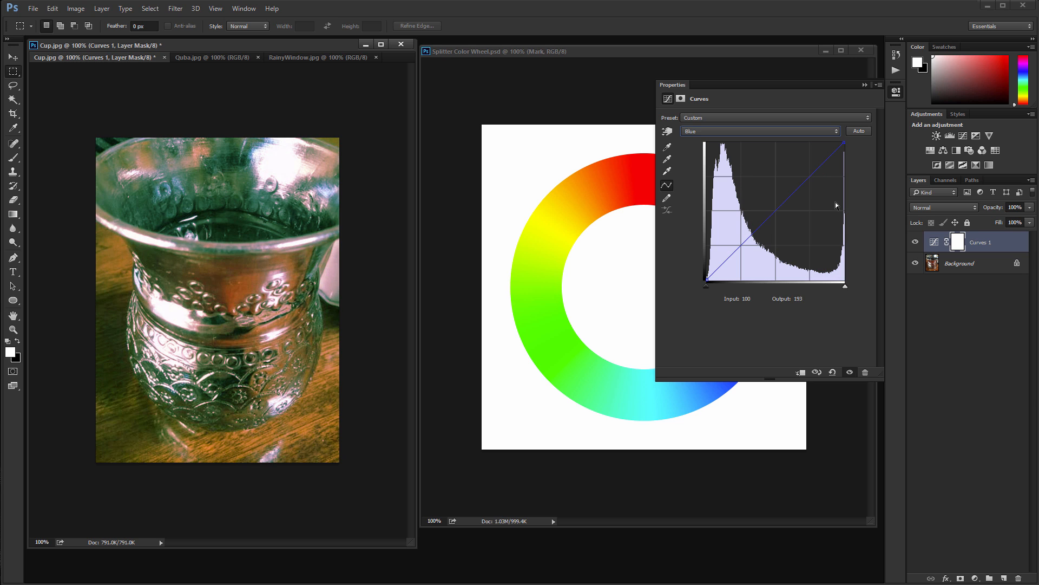
left_click_drag(812, 176, 818, 182)
left_click_drag(735, 258, 734, 241)
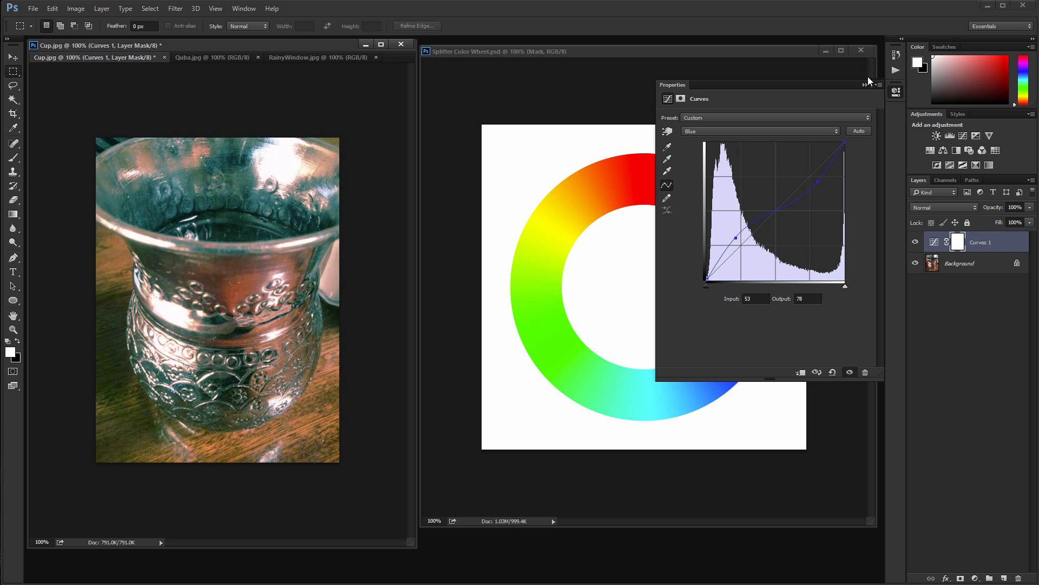
left_click(959, 352)
left_click(934, 244)
right_click(933, 243)
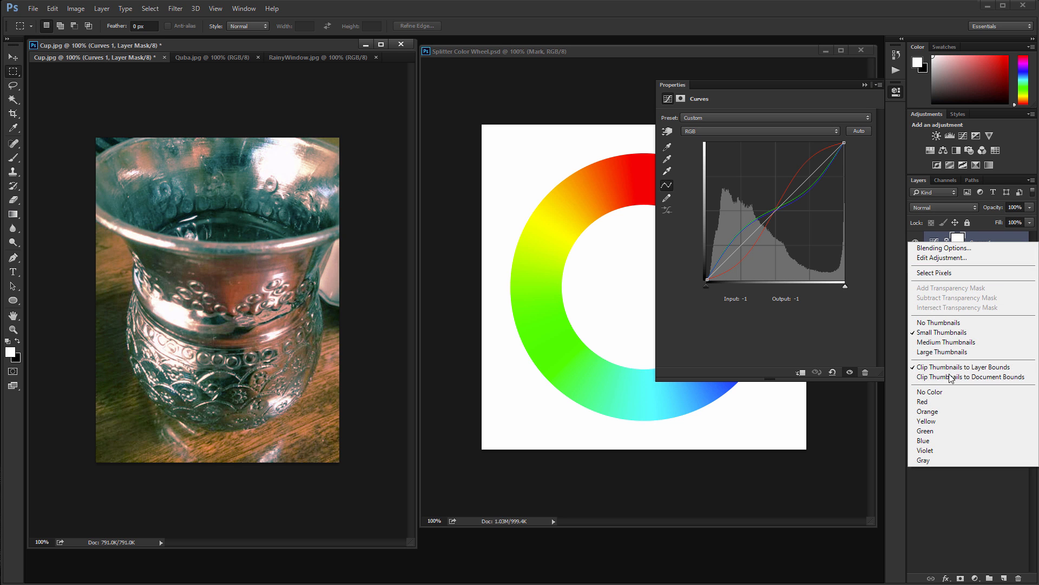
left_click(996, 493)
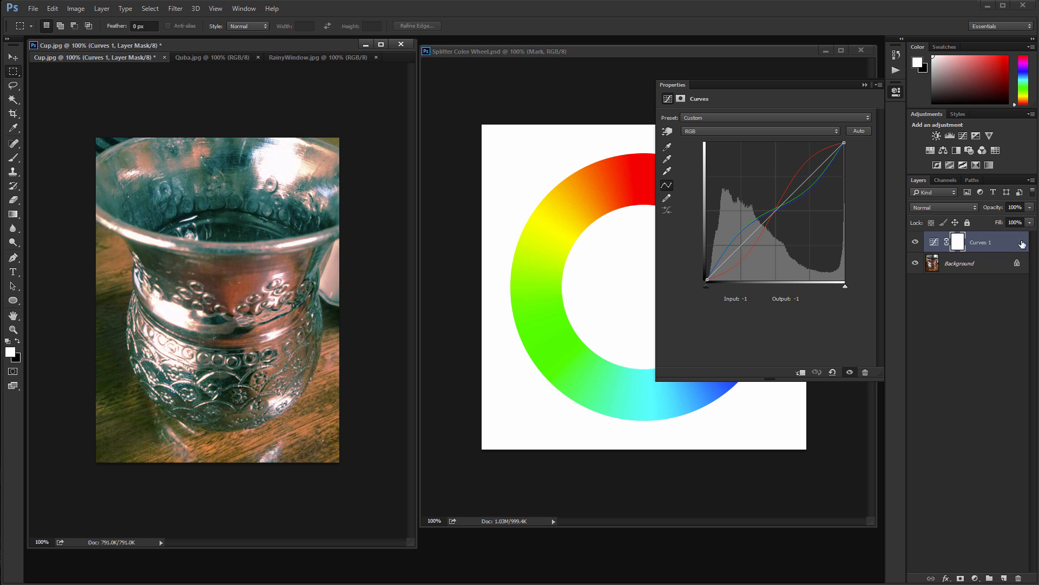
Duplicate the Curves 1 layer into the Quba.jpg document.
left_click(1031, 179)
left_click(939, 207)
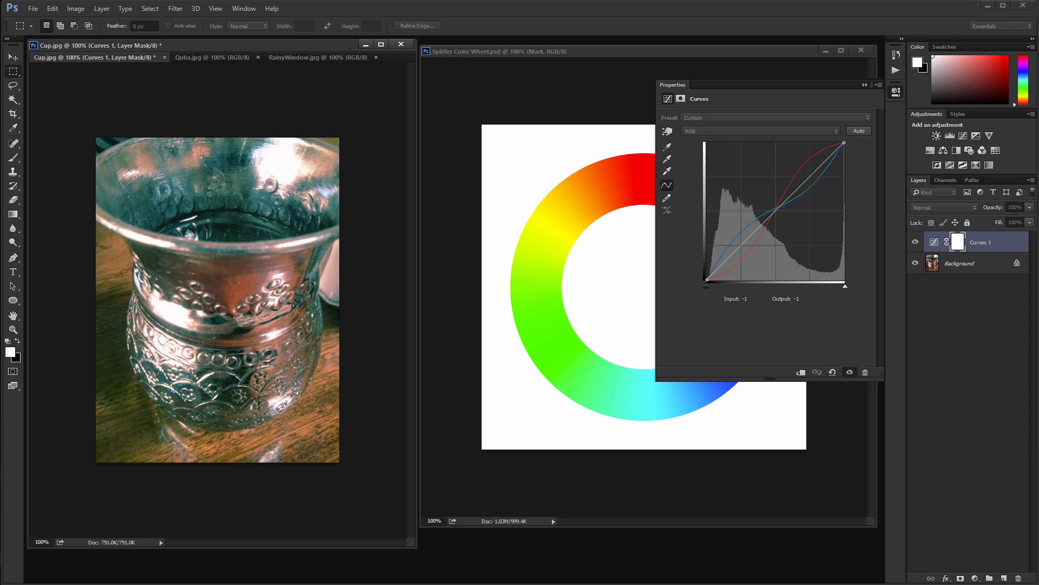
left_click(413, 157)
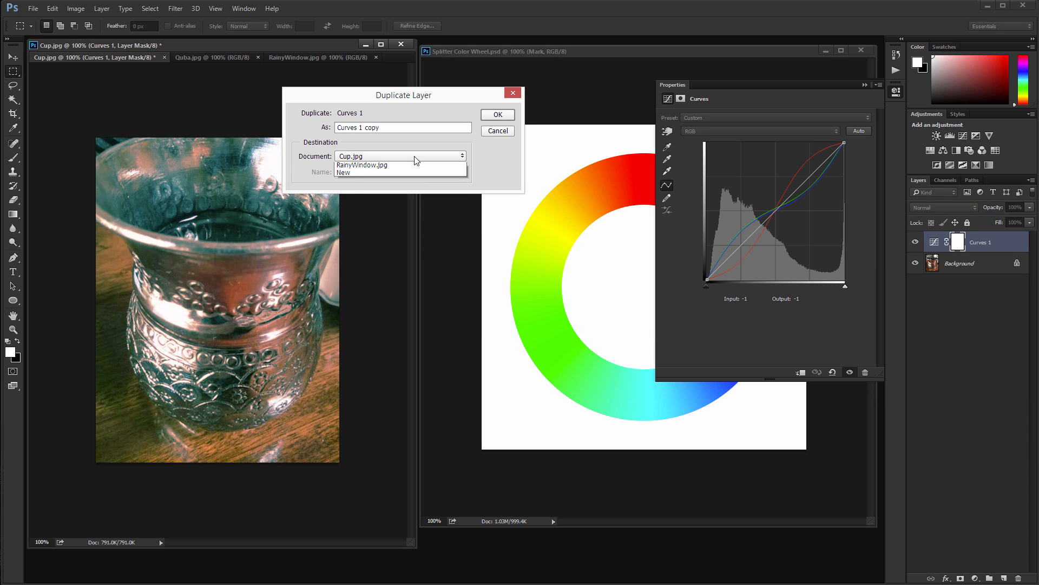
left_click(403, 183)
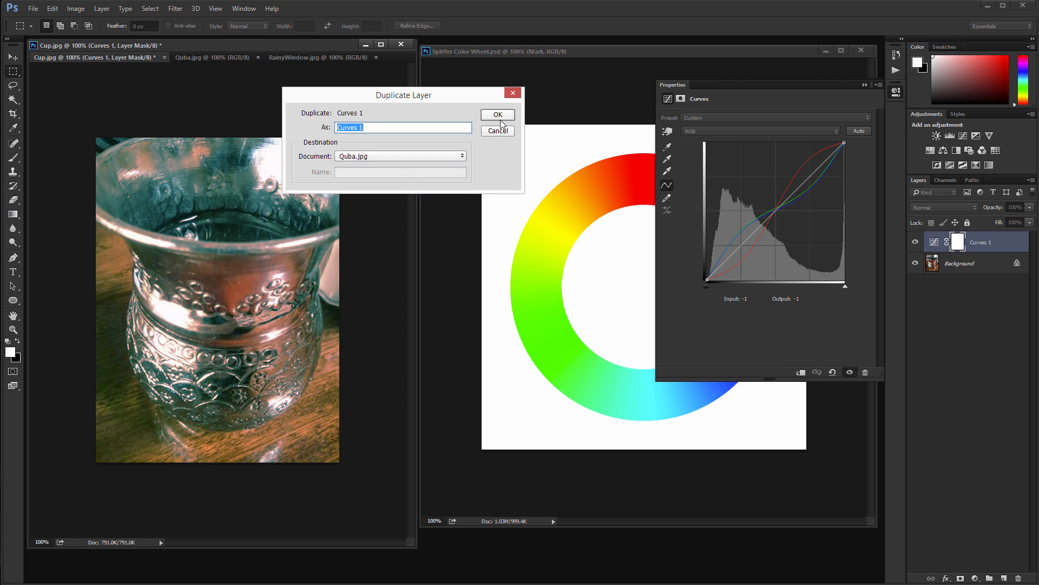
key("Return")
Compare Quba.jpg with and without the Curves 1 layer, leaving the layer hidden.
left_click(217, 58)
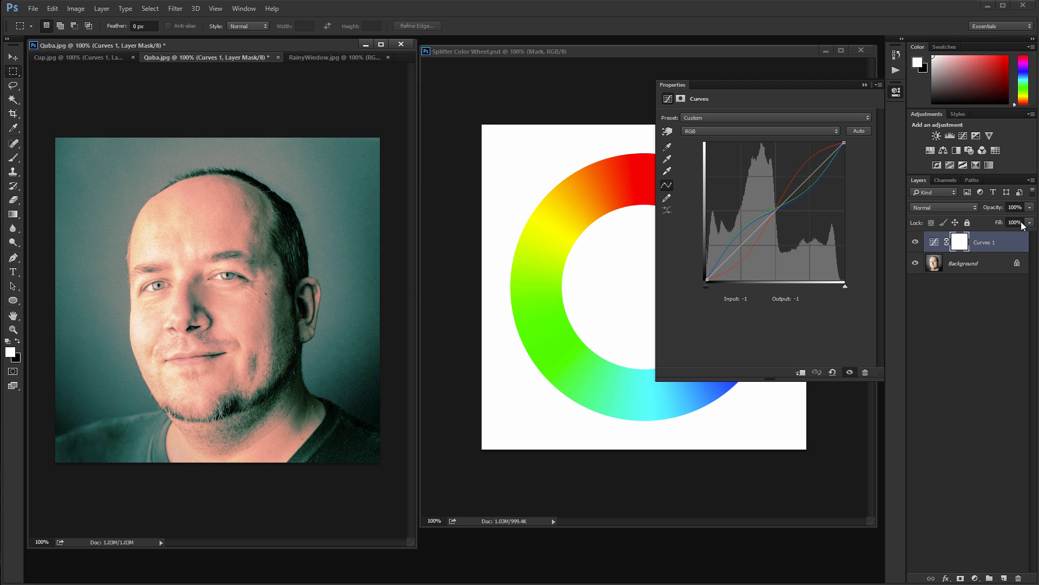
left_click(915, 243)
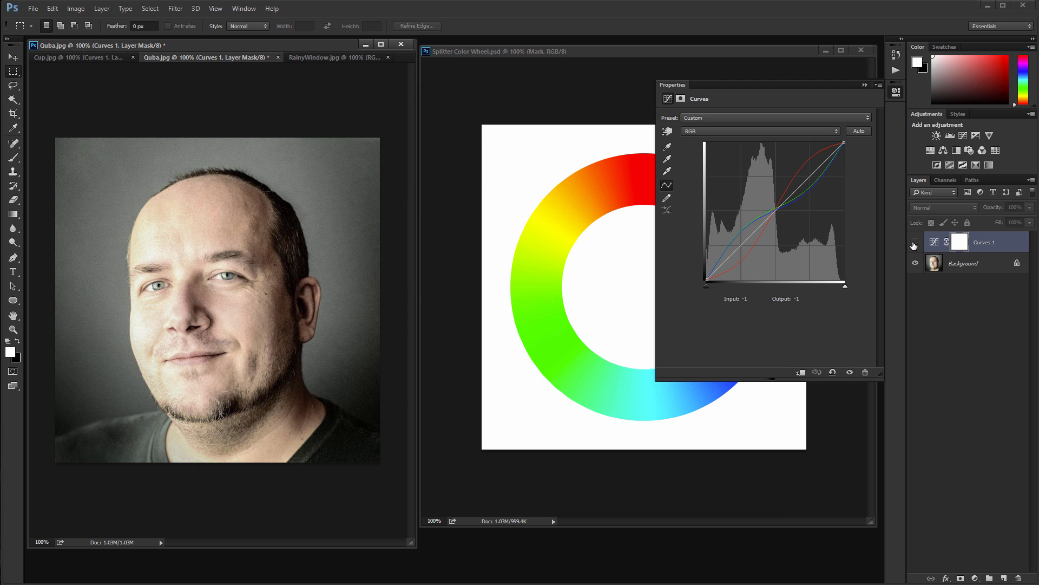
left_click(915, 242)
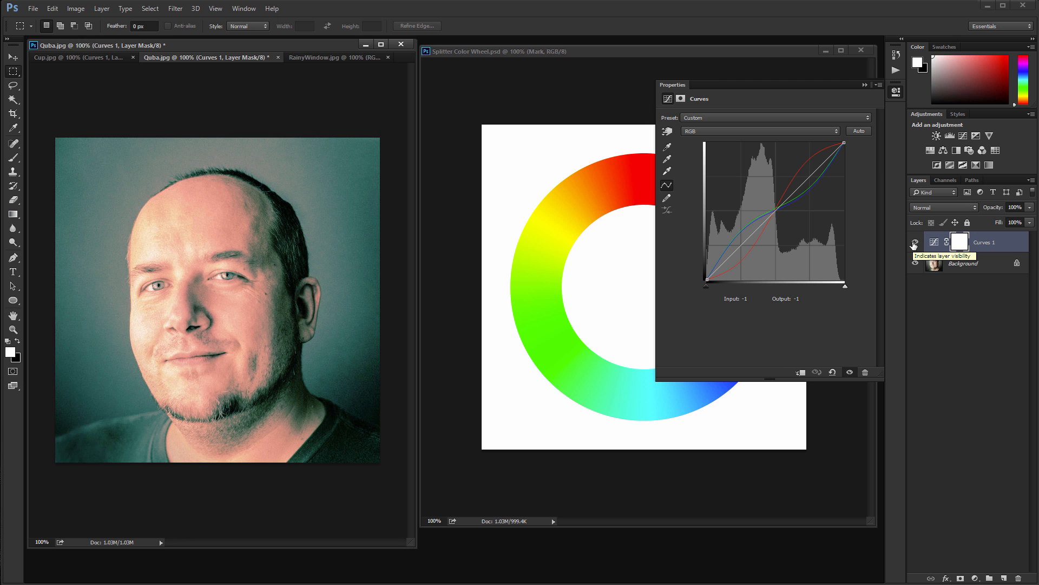
left_click(915, 242)
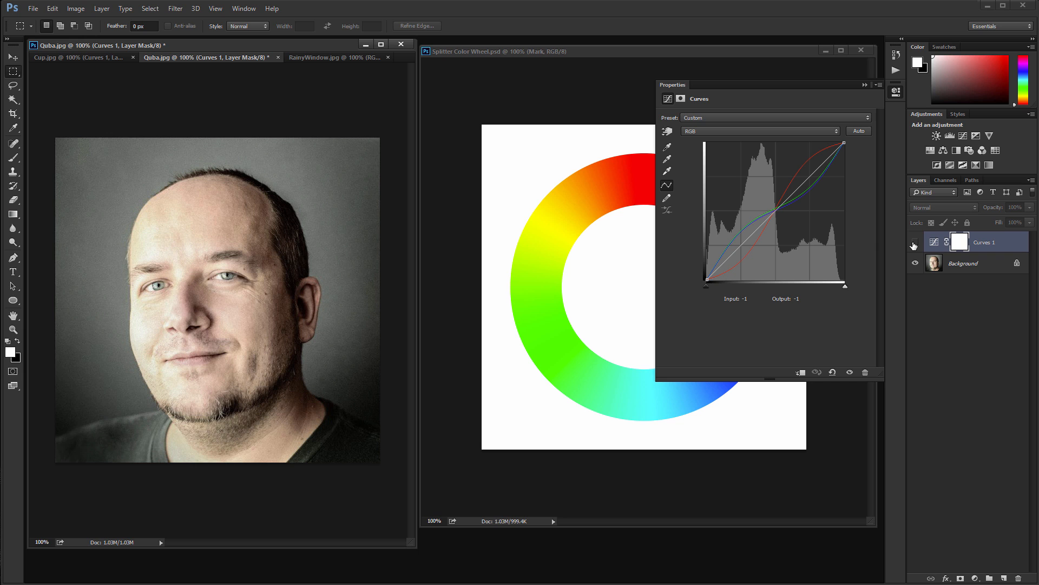
Move the red curve's highlight point in Cup.jpg to input 181, output 215.
left_click(73, 57)
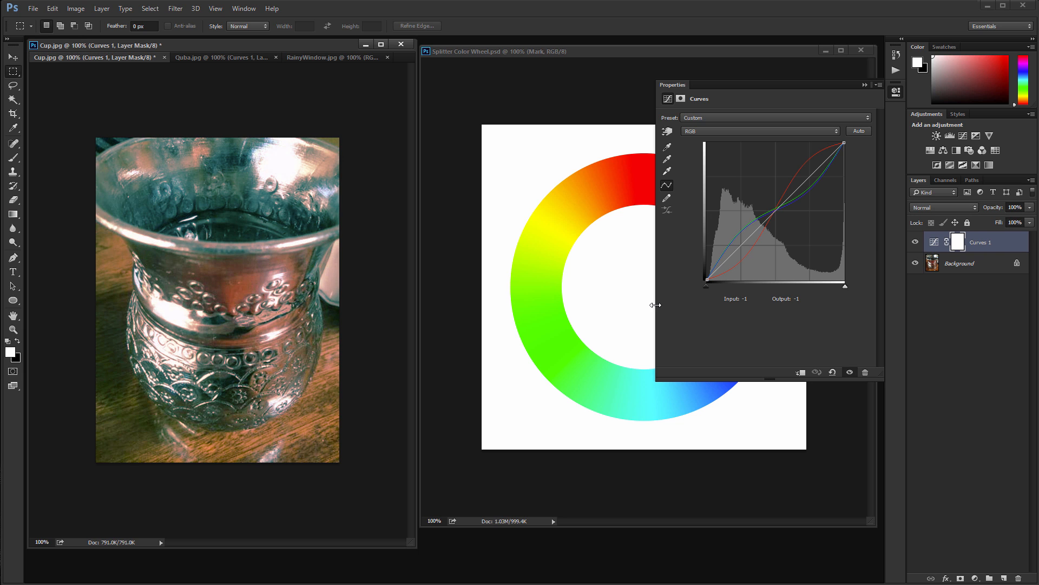
left_click(709, 131)
left_click(711, 140)
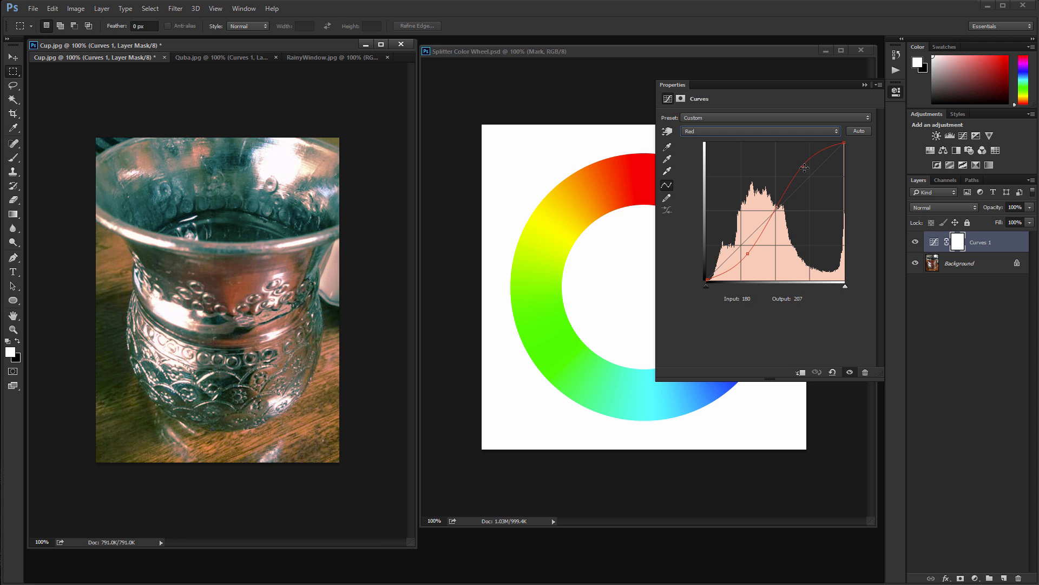
mouse_move(804, 167)
left_mouse_down()
mouse_move(810, 182)
mouse_move(799, 149)
mouse_move(819, 190)
mouse_move(817, 173)
left_mouse_up()
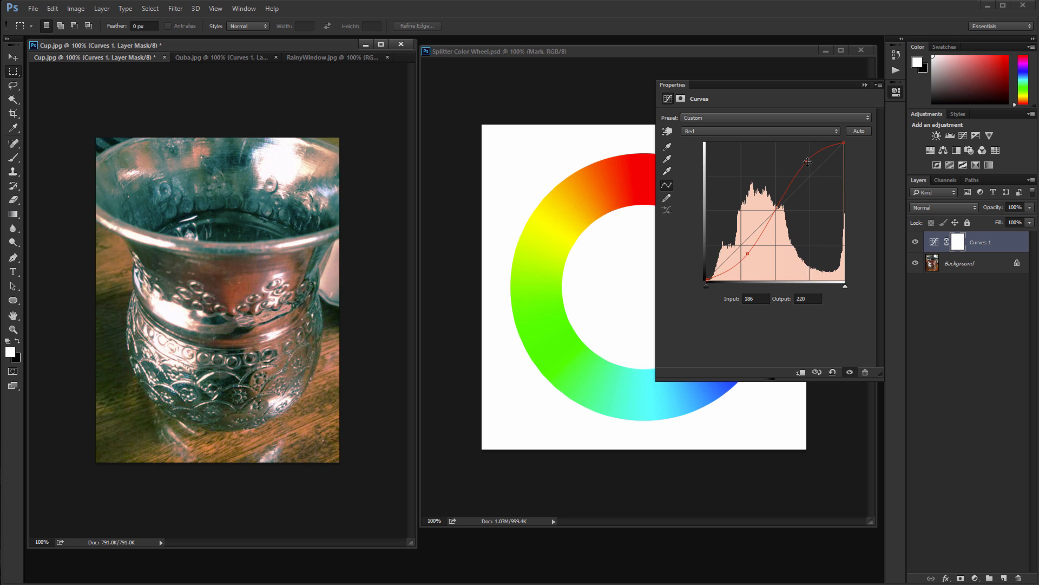
mouse_move(808, 162)
left_mouse_down()
mouse_move(807, 142)
mouse_move(805, 165)
left_mouse_up()
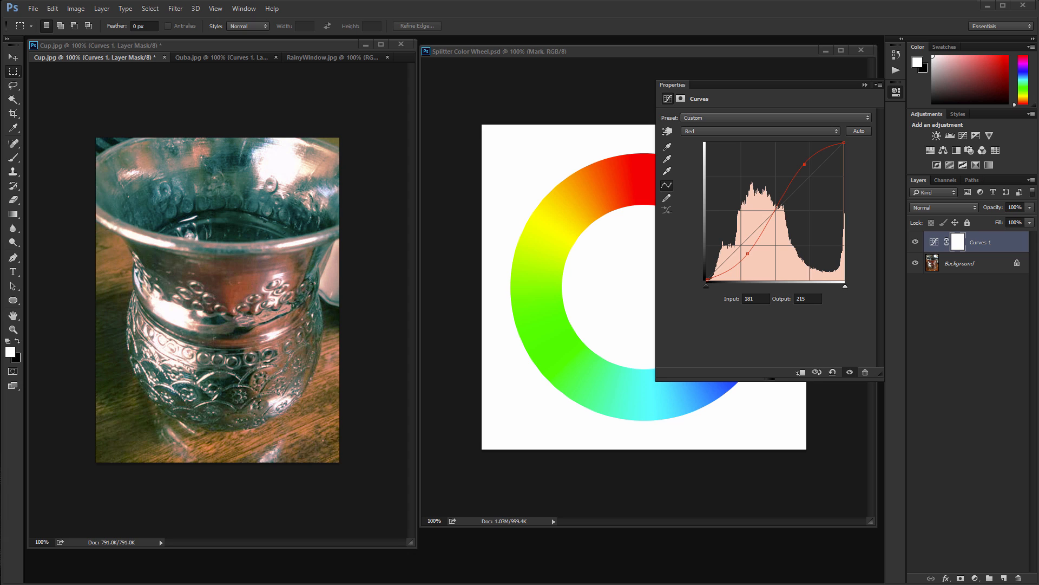
Collapse the Curves properties and delete the Curves 1 layer from Cup.jpg.
left_click(865, 85)
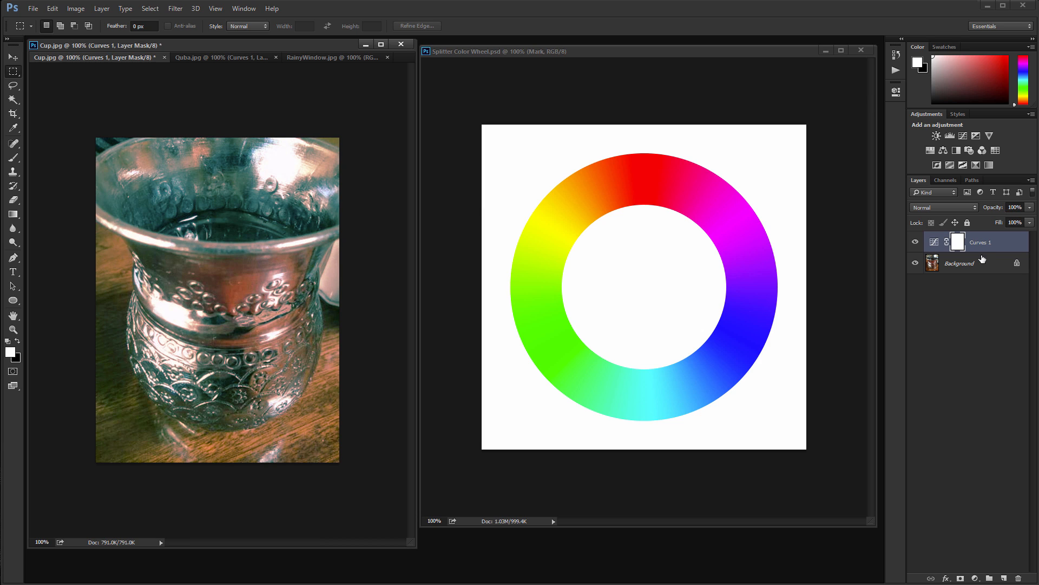
left_click_drag(981, 243, 1018, 578)
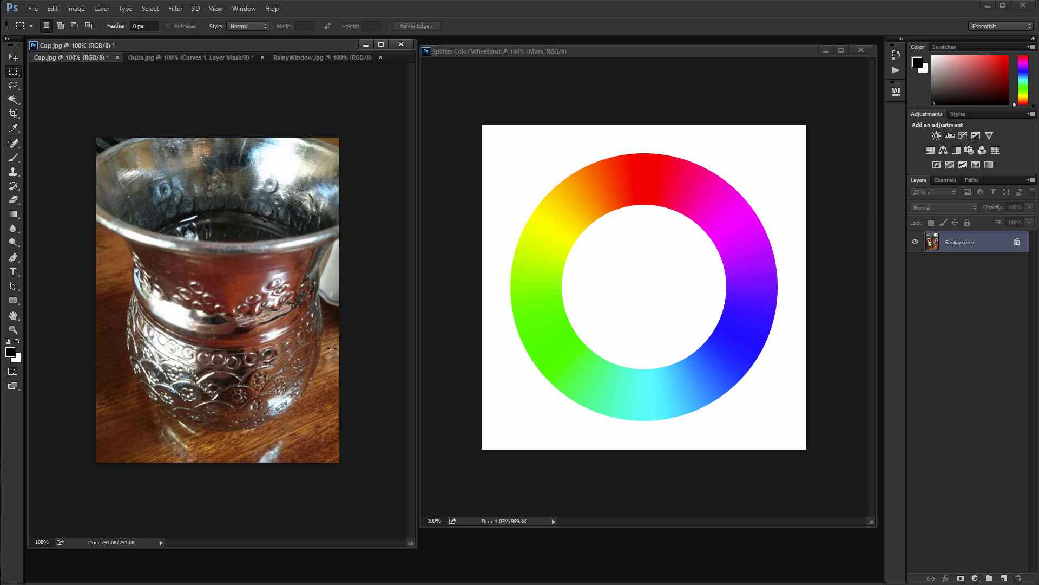
Zoom the color wheel out to 50%, shrink its window, and widen the other document window so all of RainyWindow.jpg fits.
left_click(313, 59)
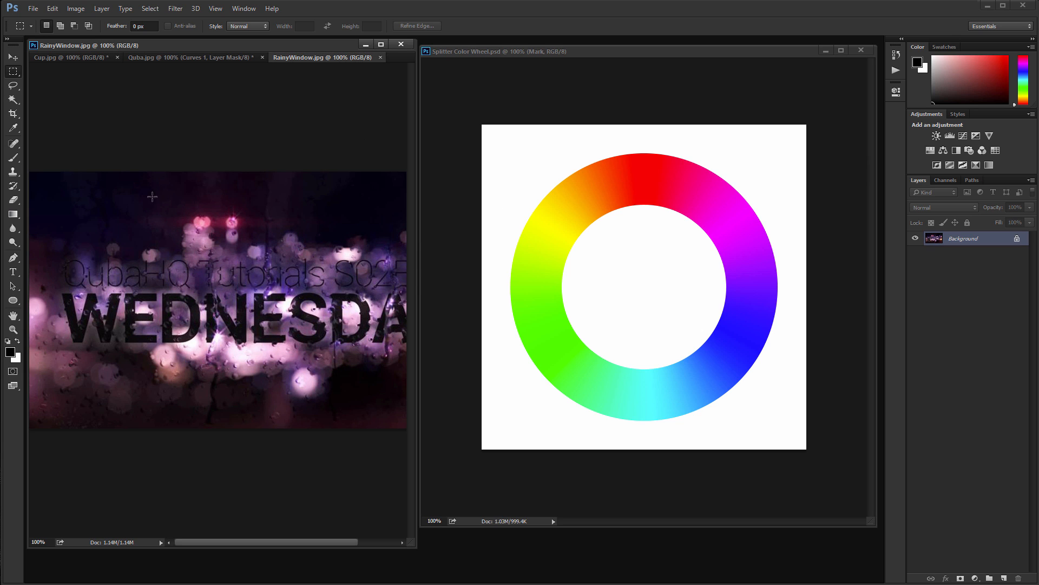
left_click(13, 330)
key("alt")
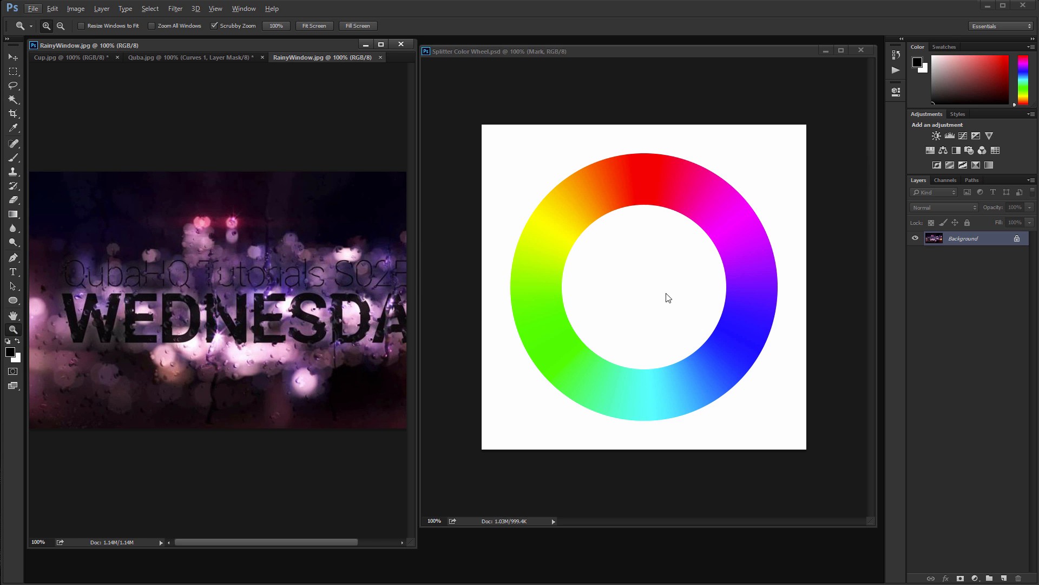
left_click(665, 50)
left_click(715, 267, "alt")
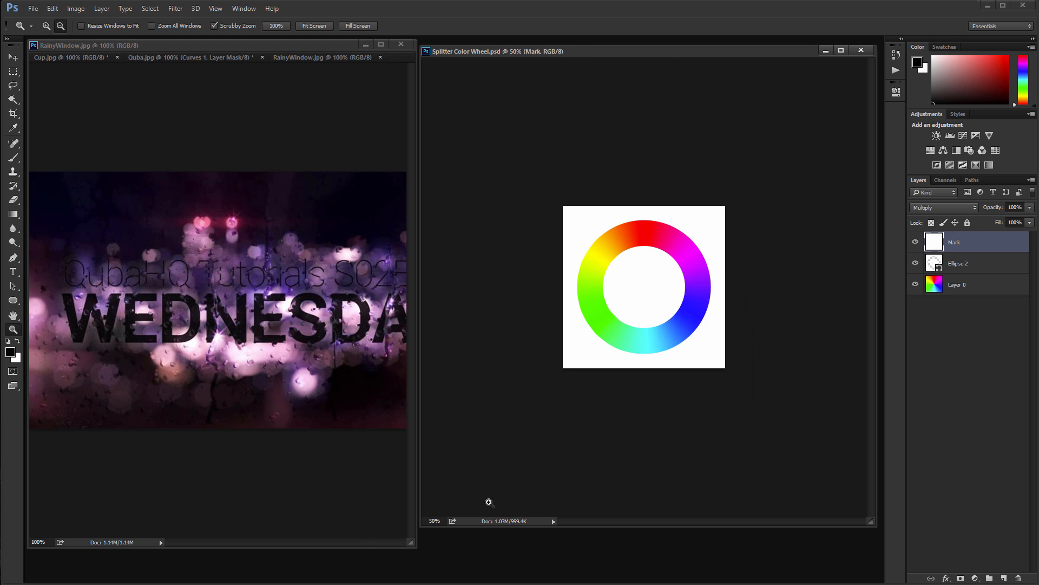
left_click_drag(425, 528, 648, 259)
left_click_drag(417, 478, 644, 455)
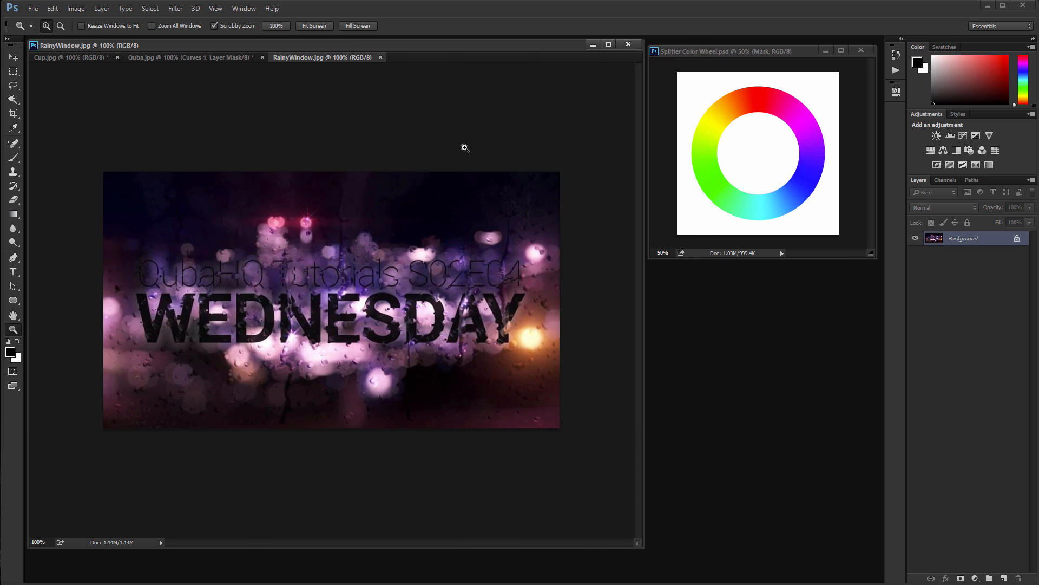
View the green, red and blue channels of RainyWindow.jpg individually, then return to the RGB composite and its layers.
left_click(13, 57)
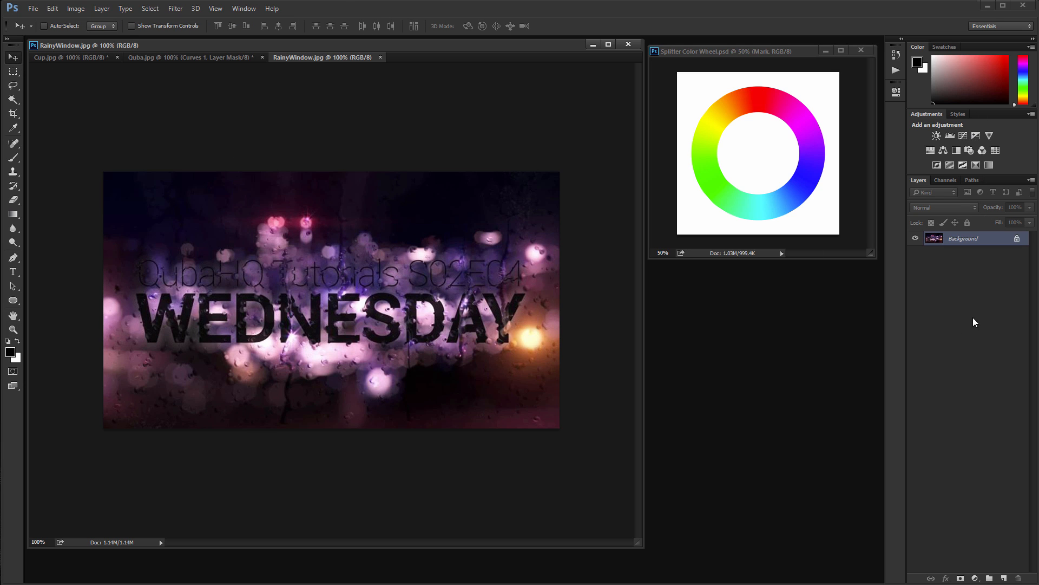
left_click(946, 181)
left_click(952, 218)
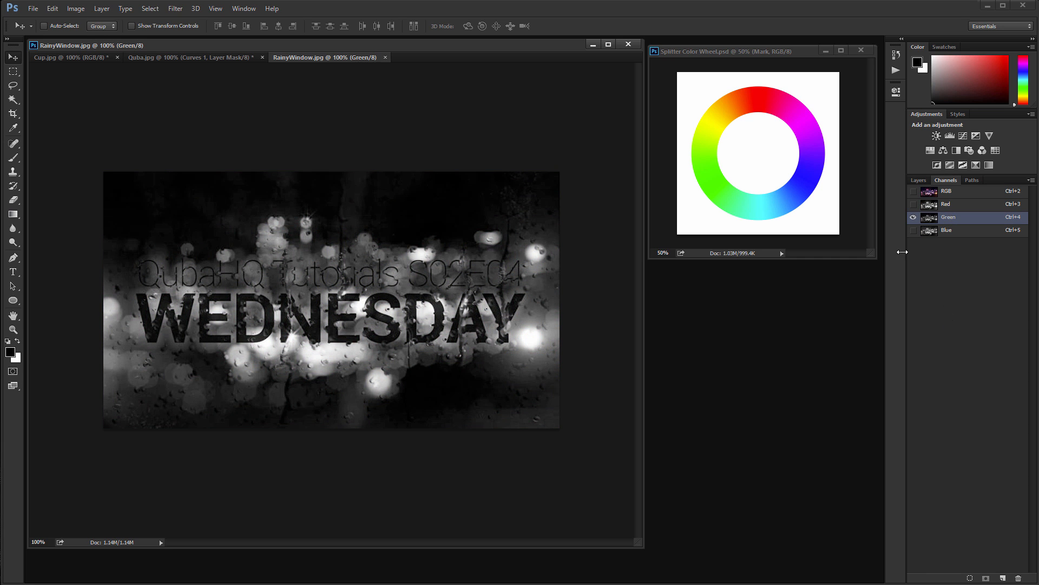
left_click(970, 205)
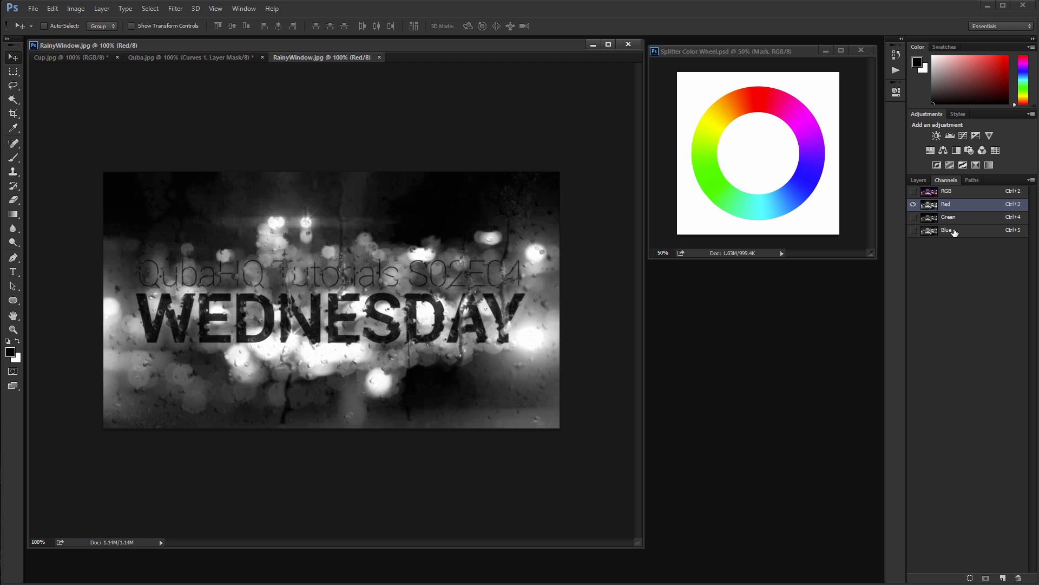
left_click(954, 230)
left_click(952, 218)
left_click(952, 206)
left_click(954, 230)
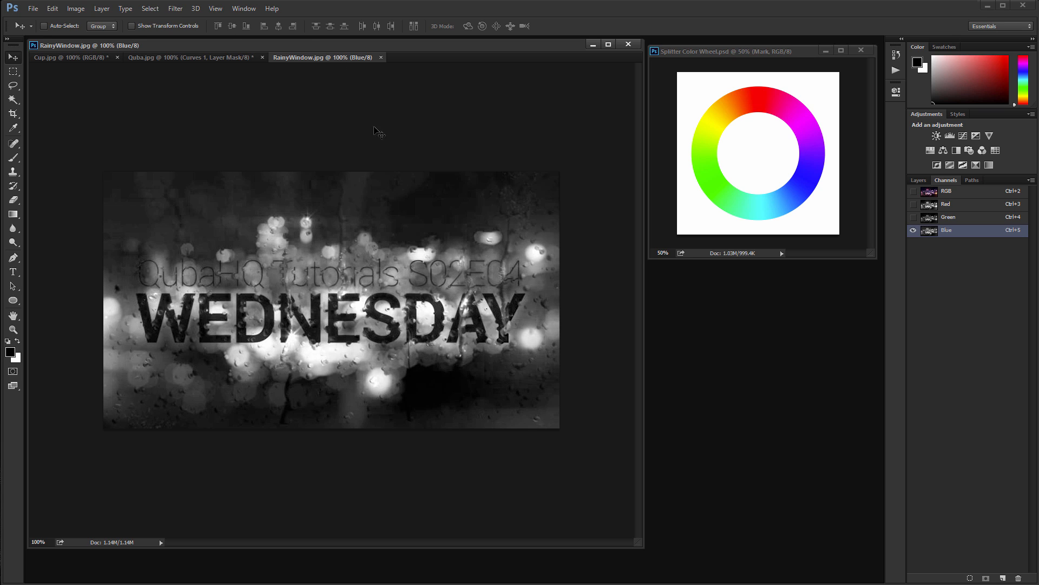
left_click(952, 193)
left_click(920, 181)
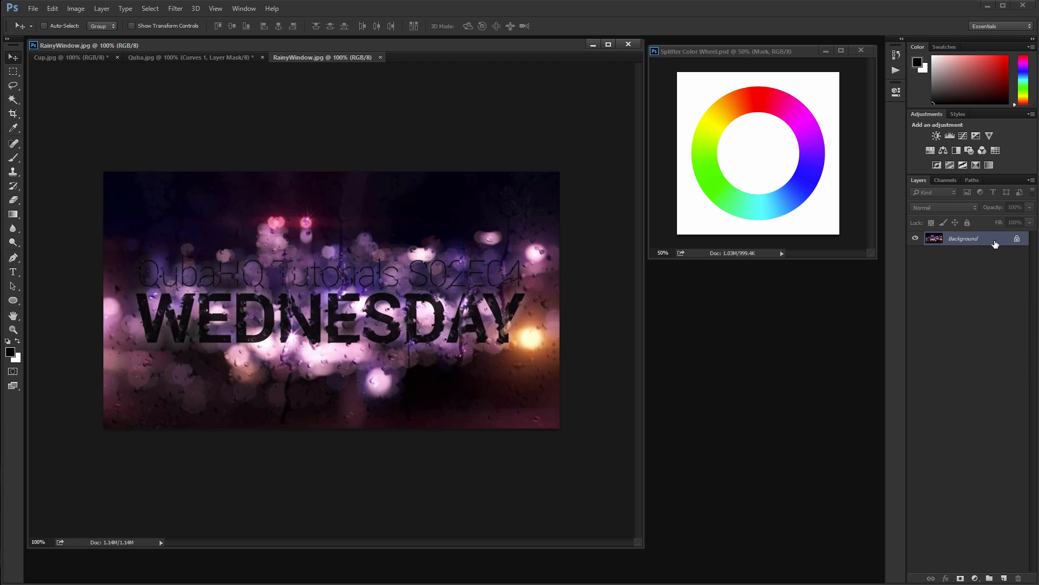
Show the actions list wide enough for full names, collapse Quba HQ Actions and expand the QHQ Channer Split set.
left_click(896, 71)
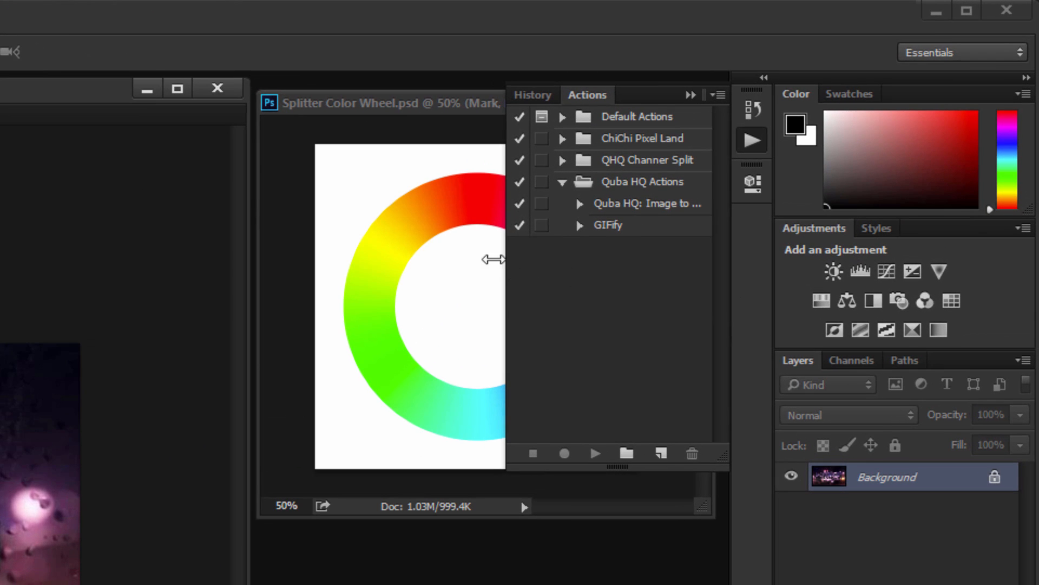
left_click_drag(493, 260, 382, 265)
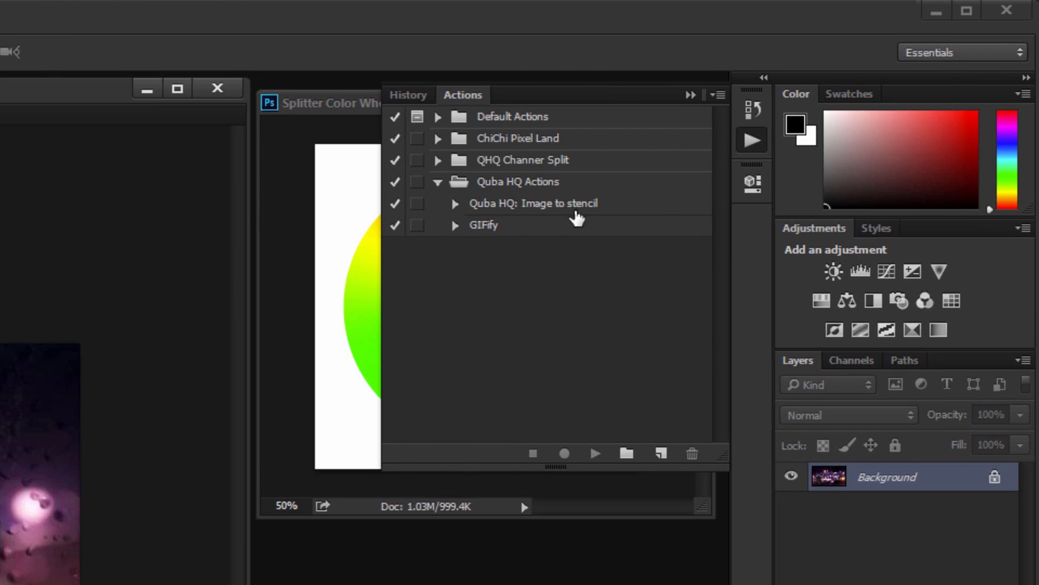
left_click(438, 182)
left_click(438, 160)
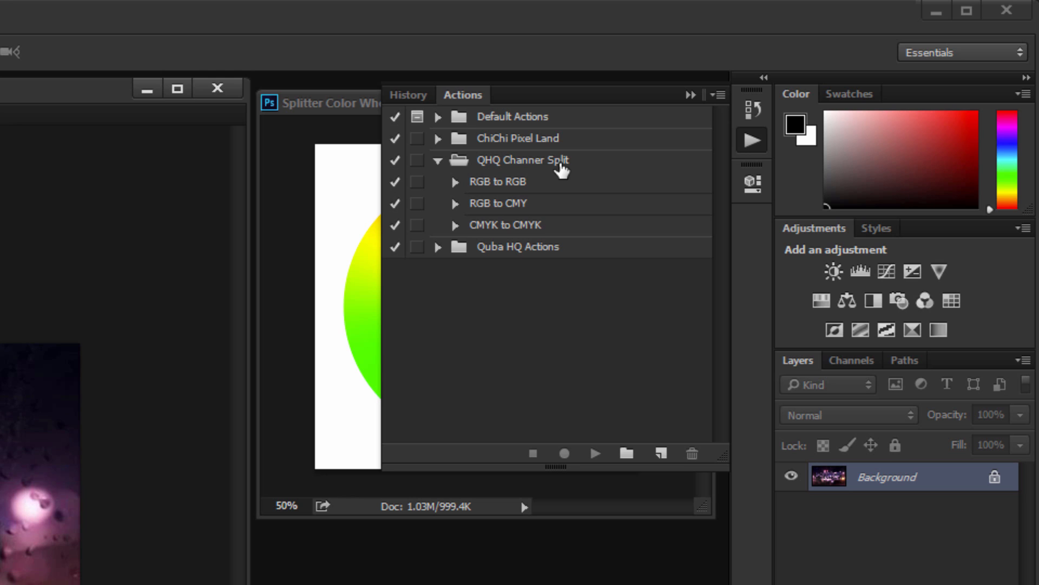
Run the RGB to RGB action from the QHQ Channer Split set on RainyWindow.jpg.
left_click(508, 187)
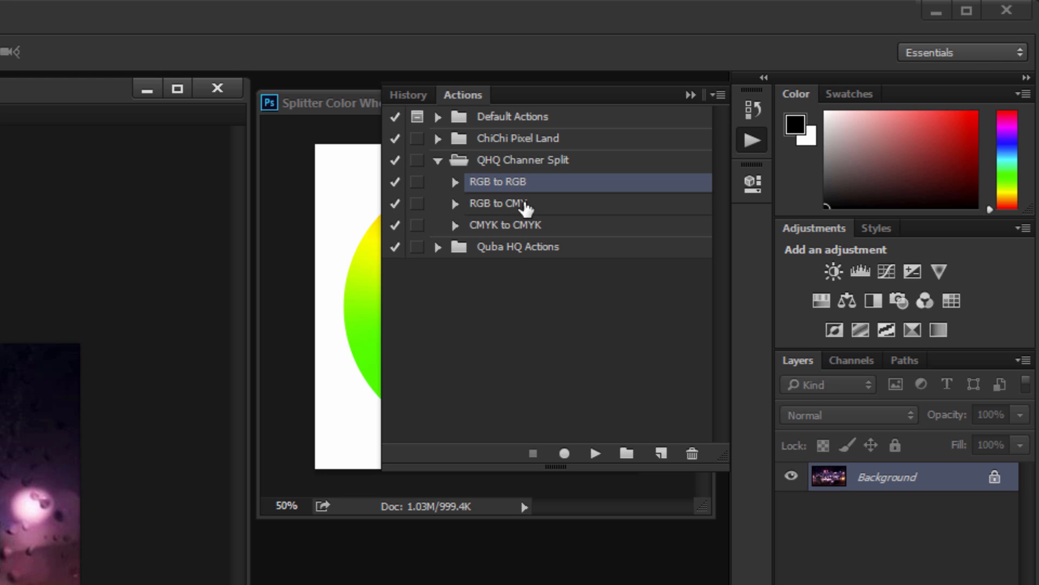
left_click(523, 207)
left_click(521, 227)
left_click(514, 183)
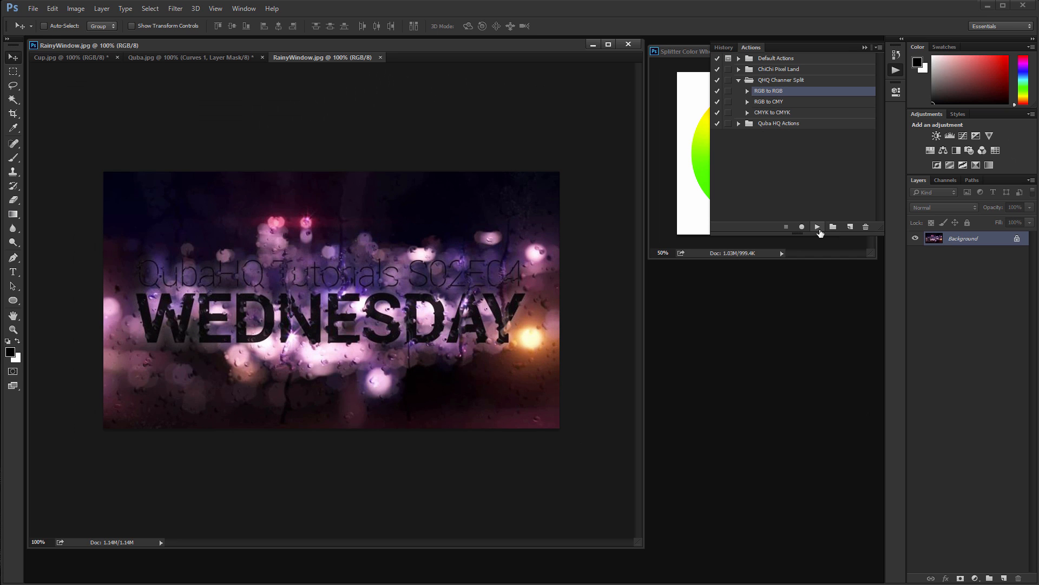
left_click(819, 228)
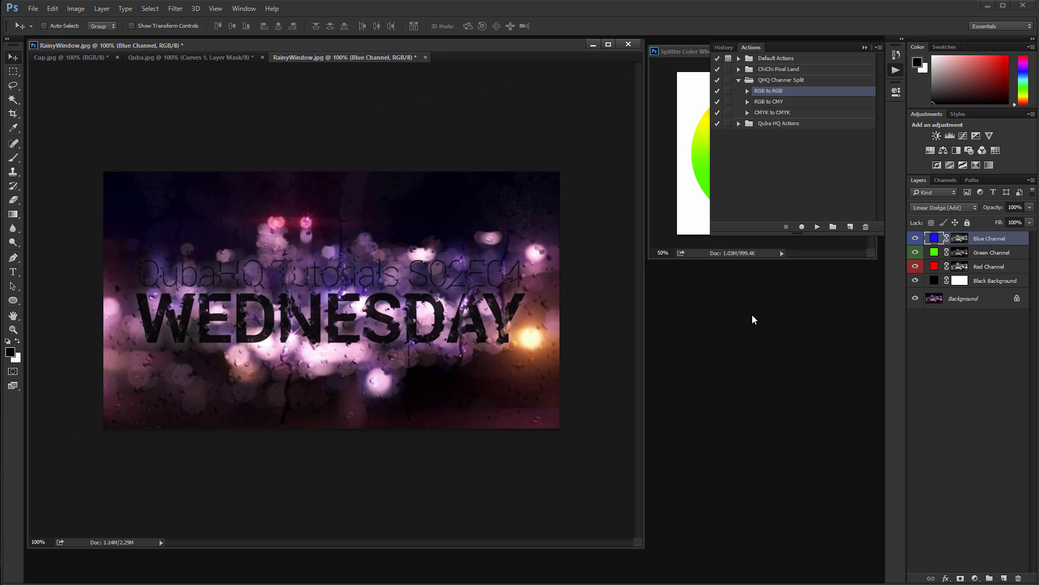
Collapse the actions list and hide the Background layer of RainyWindow.jpg.
left_click(864, 48)
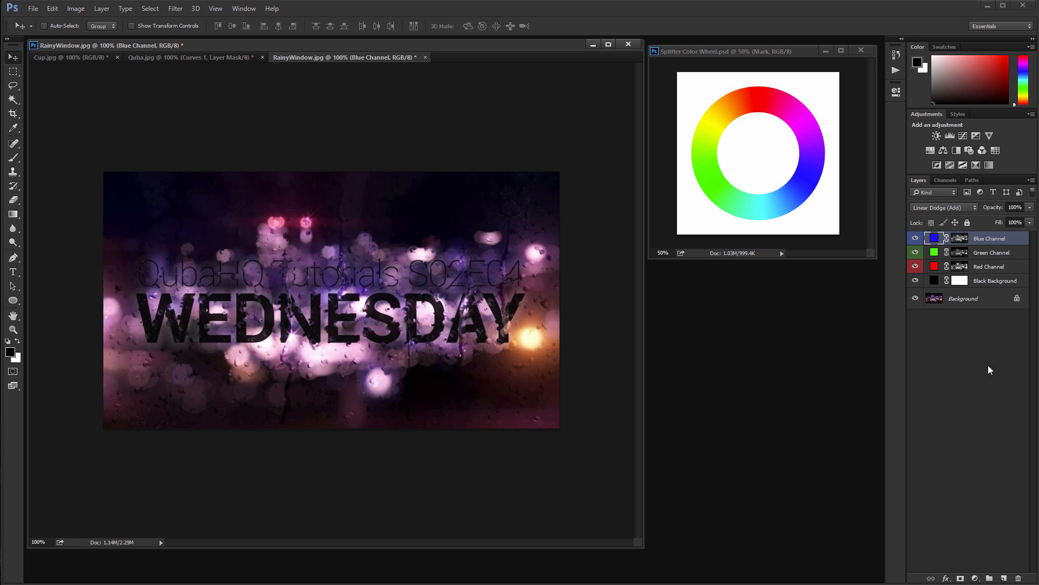
left_click(949, 375)
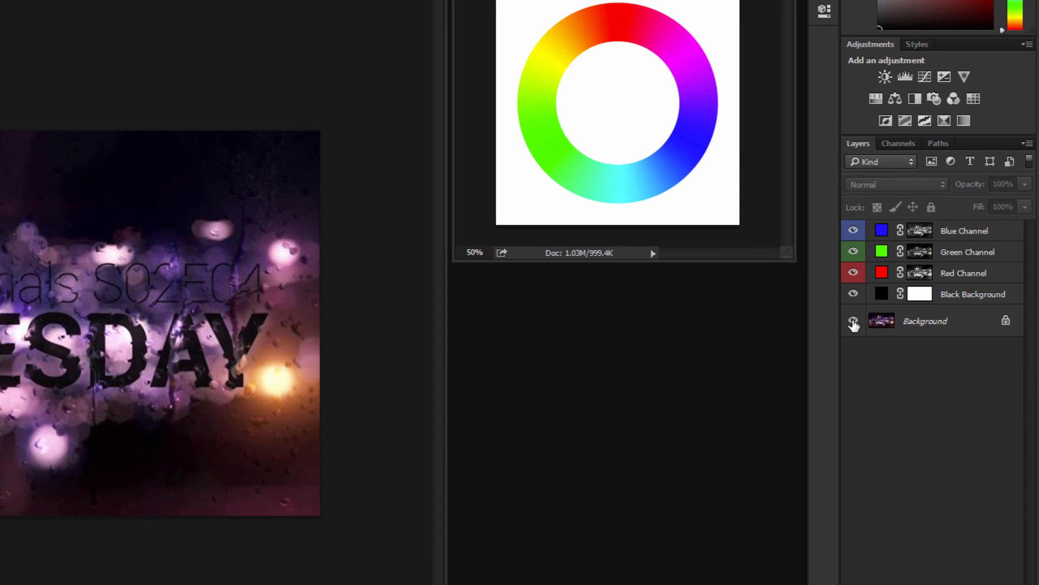
left_click(904, 302)
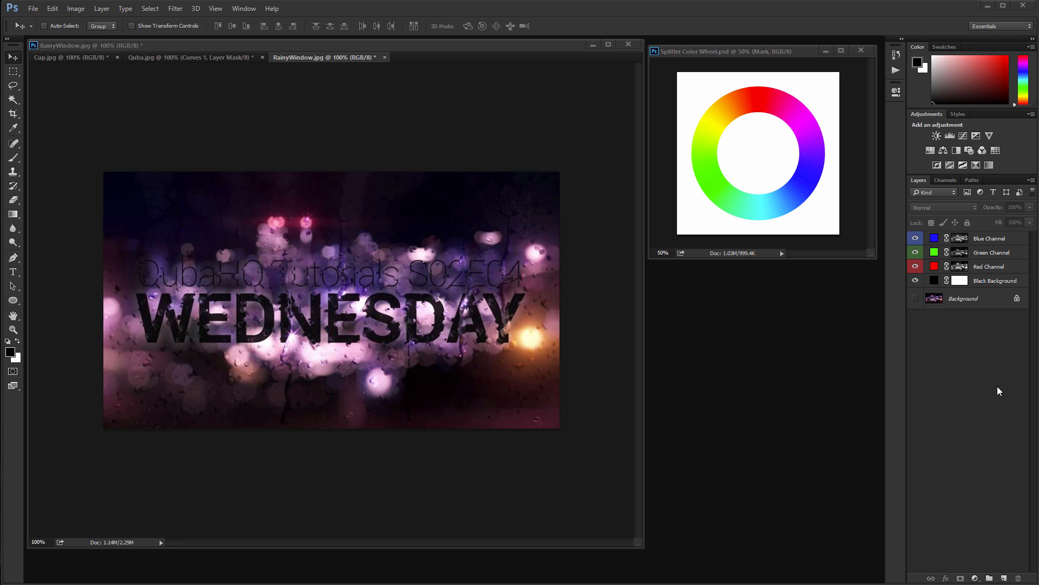
Hide the three color channel layers and show Red Channel, Green Channel and Blue Channel one at a time over the black background.
left_click(915, 267)
left_click(915, 252)
left_click(915, 238)
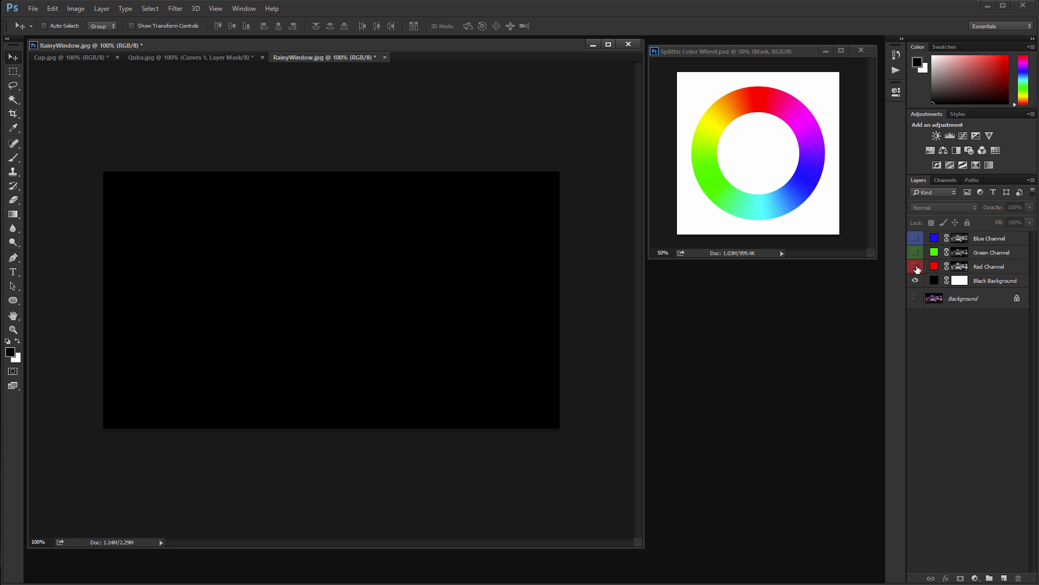
left_click(916, 266)
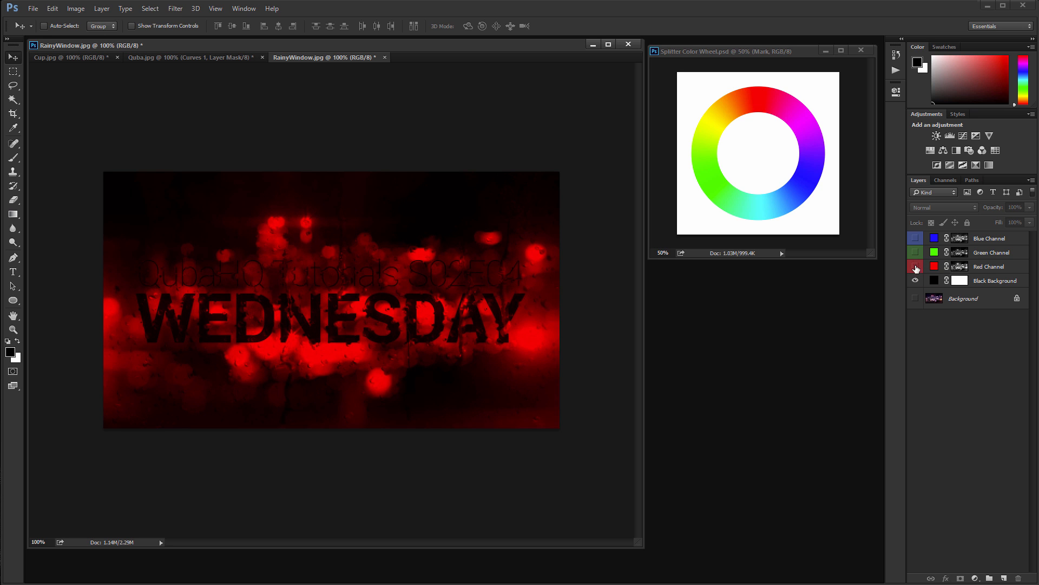
left_click(916, 266)
left_click(916, 252)
left_click(915, 253)
left_click(915, 239)
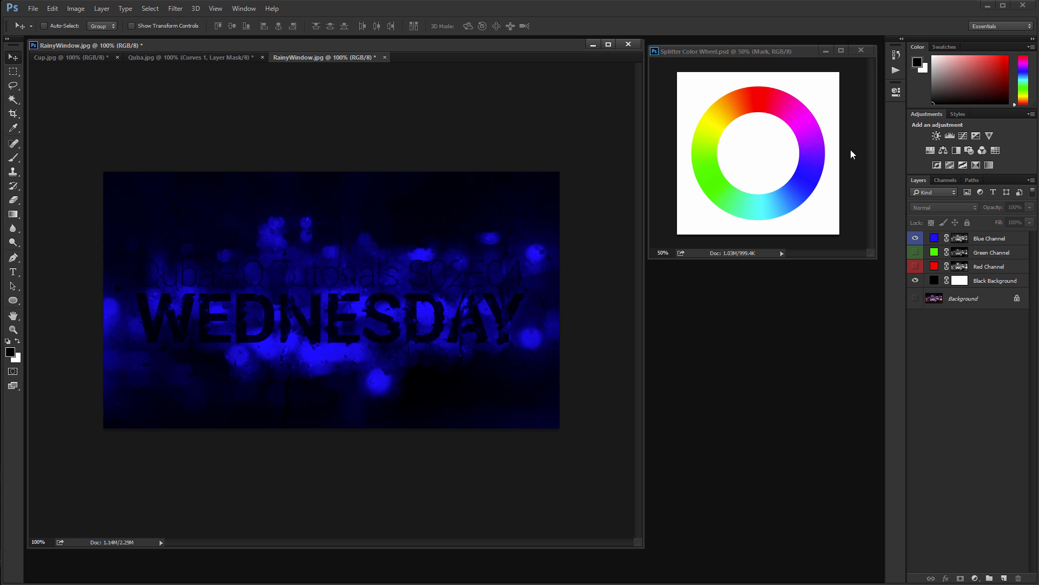
Compare red with blue and red with green channel layers, ending with all three channel layers visible.
left_click(915, 266)
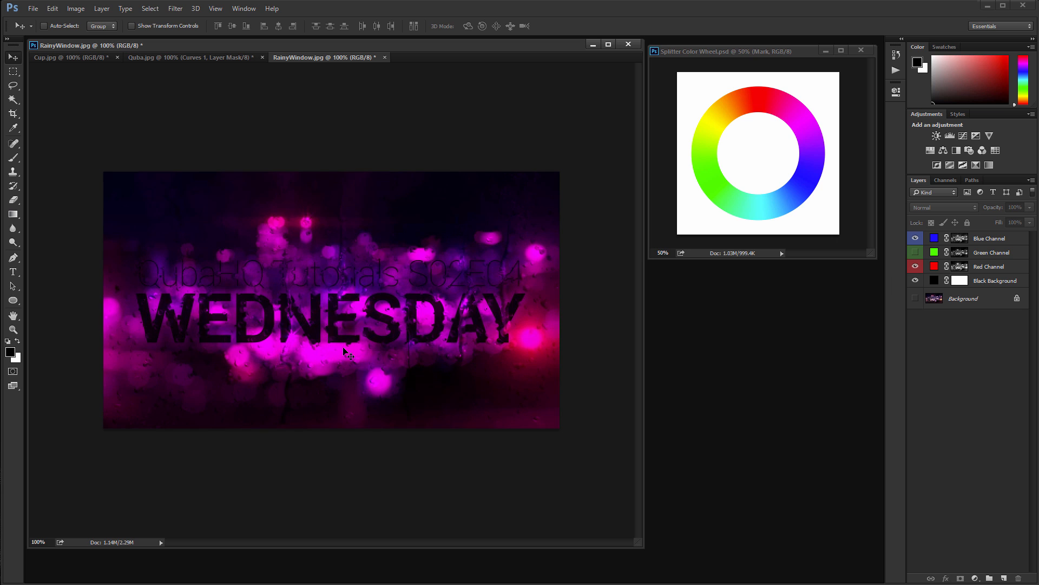
left_click(916, 238)
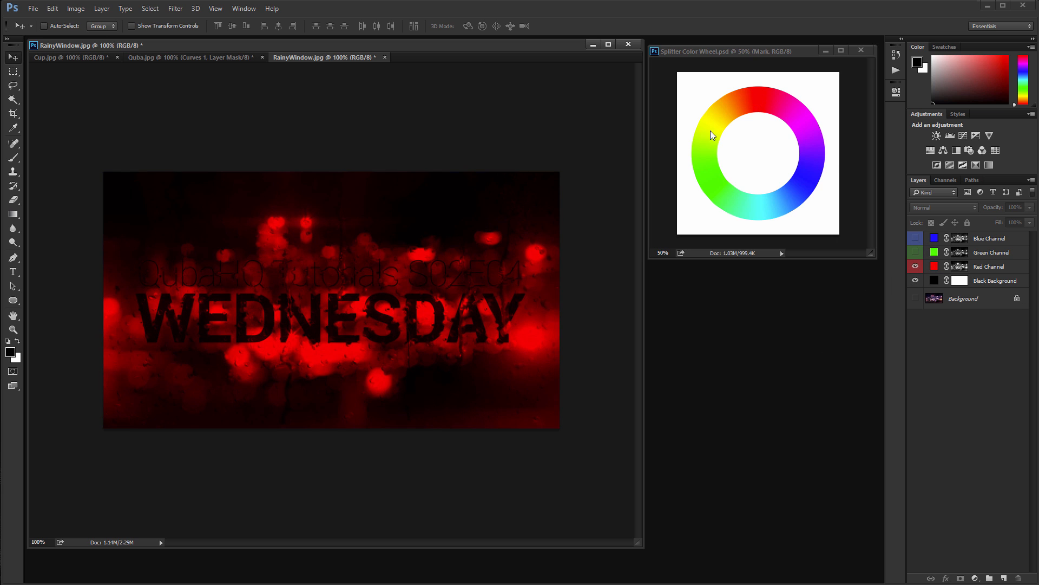
left_click(915, 252)
left_click(915, 238)
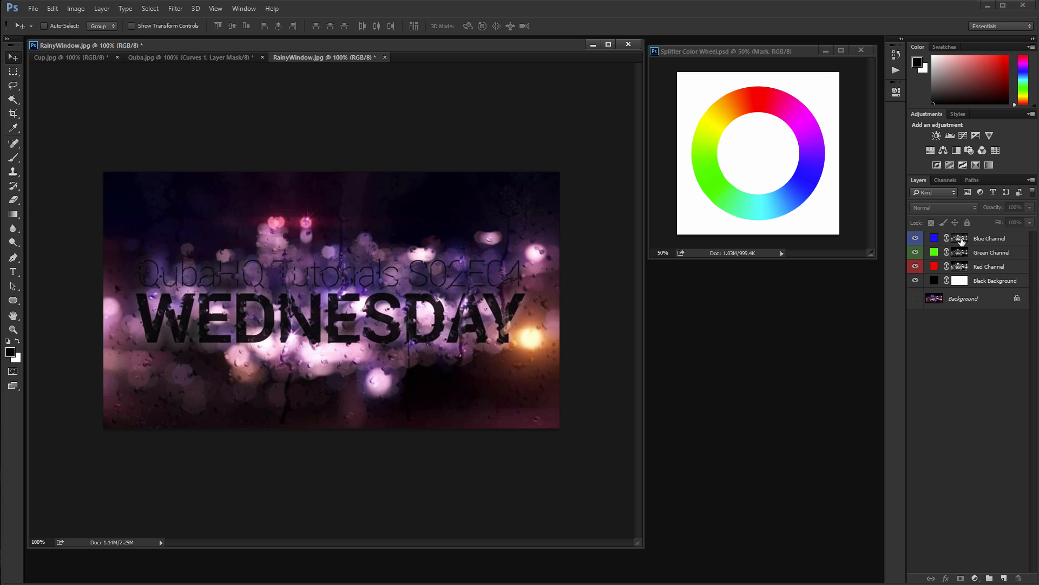
Try Curves on the Red Channel layer's mask with points at input 46, output 79 and input 179, output 174.
left_click(957, 268)
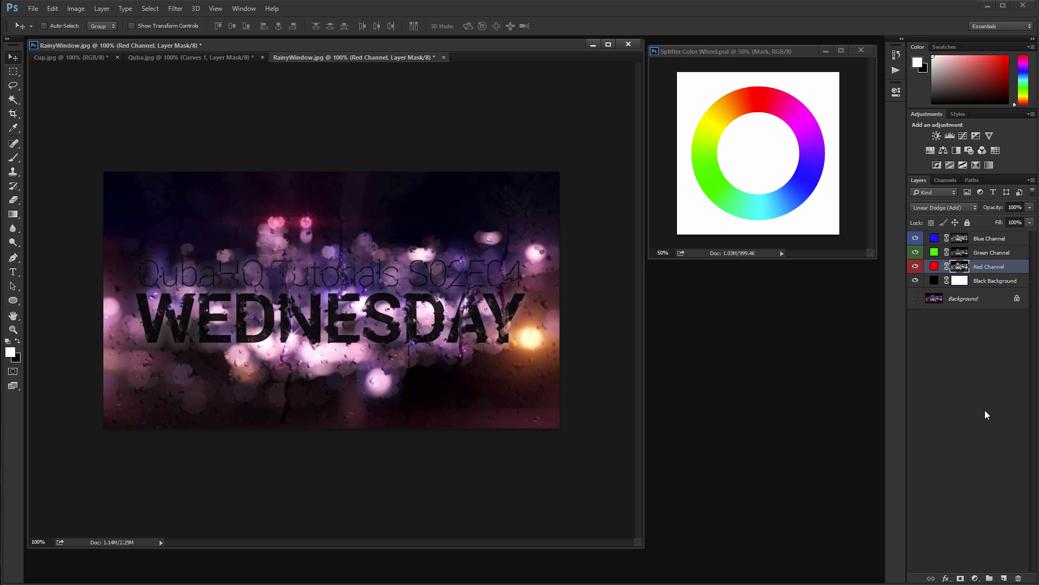
left_click(75, 9)
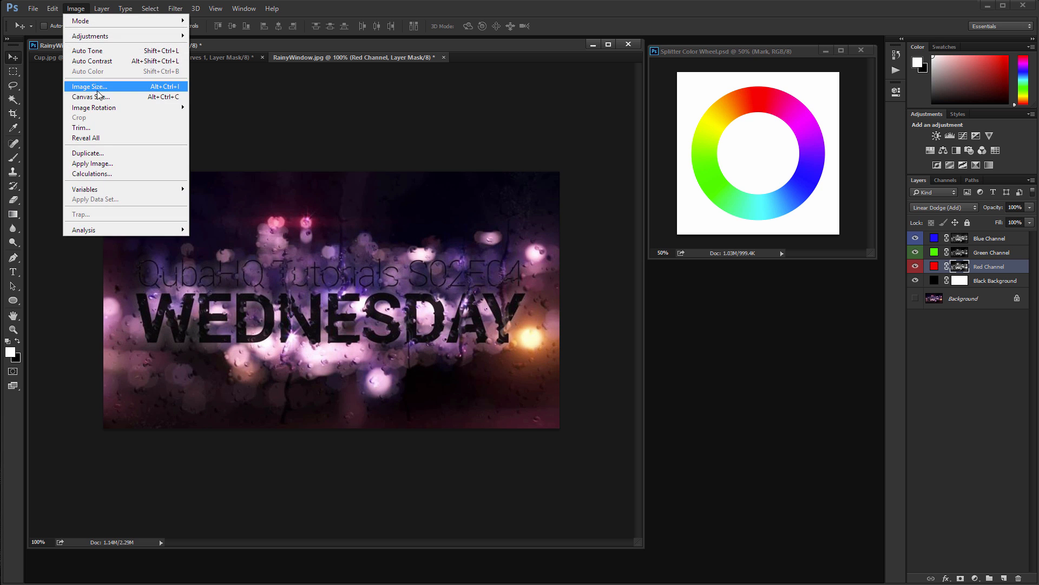
mouse_move(150, 38)
left_click(229, 58)
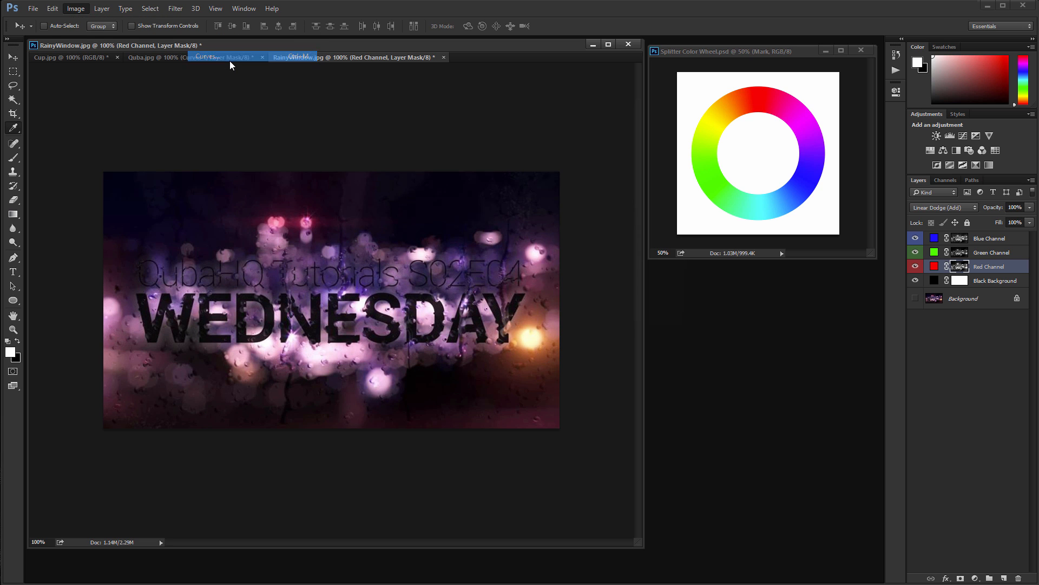
left_click_drag(716, 187, 815, 328)
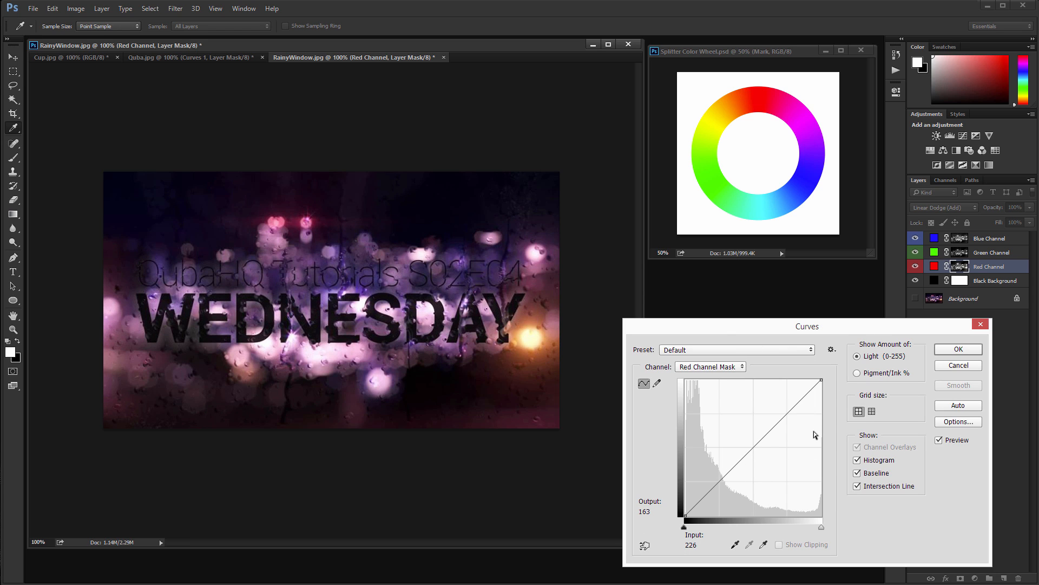
left_click_drag(719, 482, 711, 476)
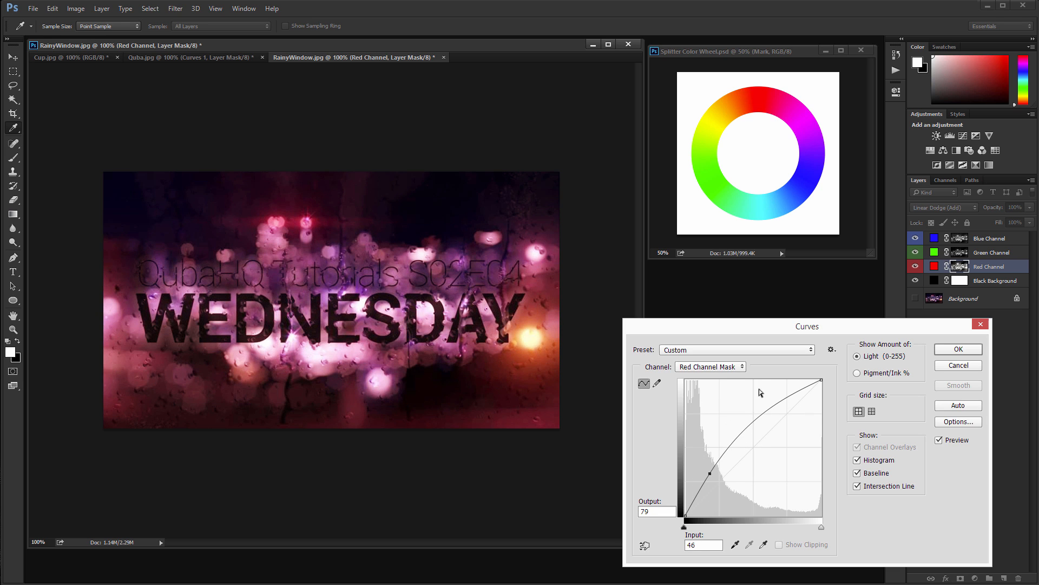
left_click_drag(779, 399, 799, 420)
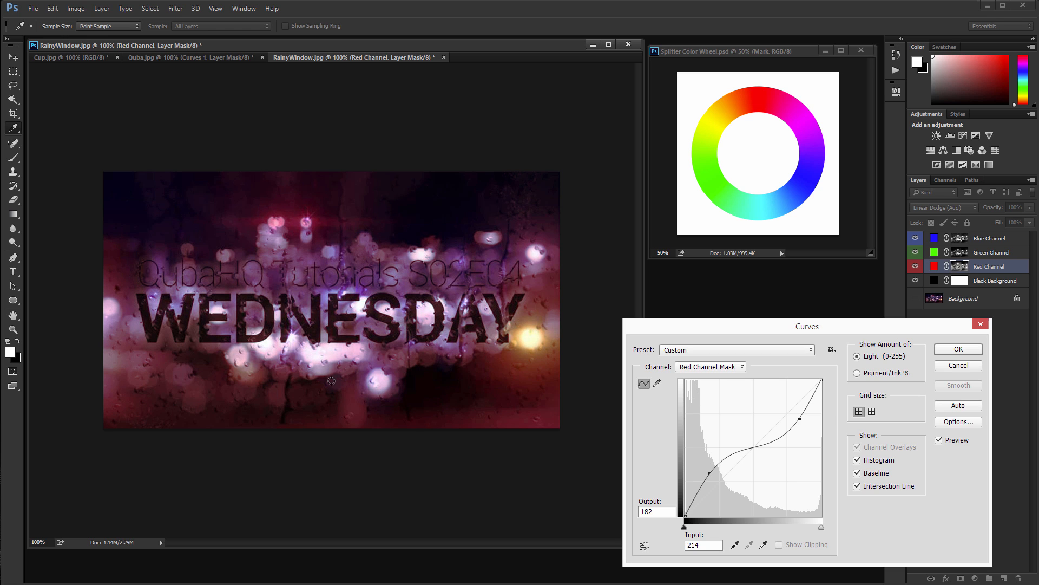
left_click_drag(802, 420, 784, 515)
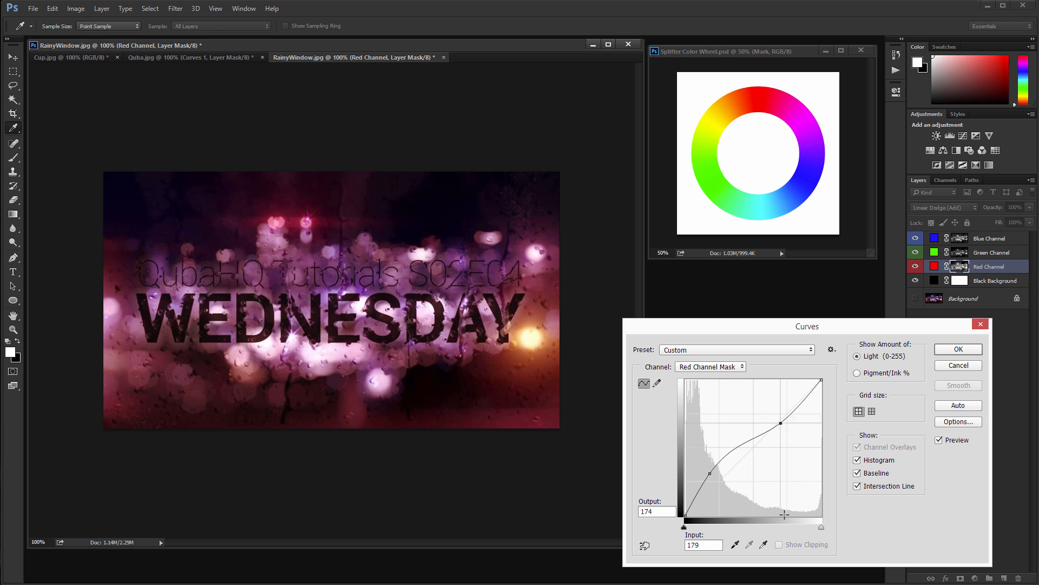
Straighten the Red Channel mask's curve, try its white and black point sliders, and discard the Curves adjustment.
left_click_drag(709, 473, 686, 516)
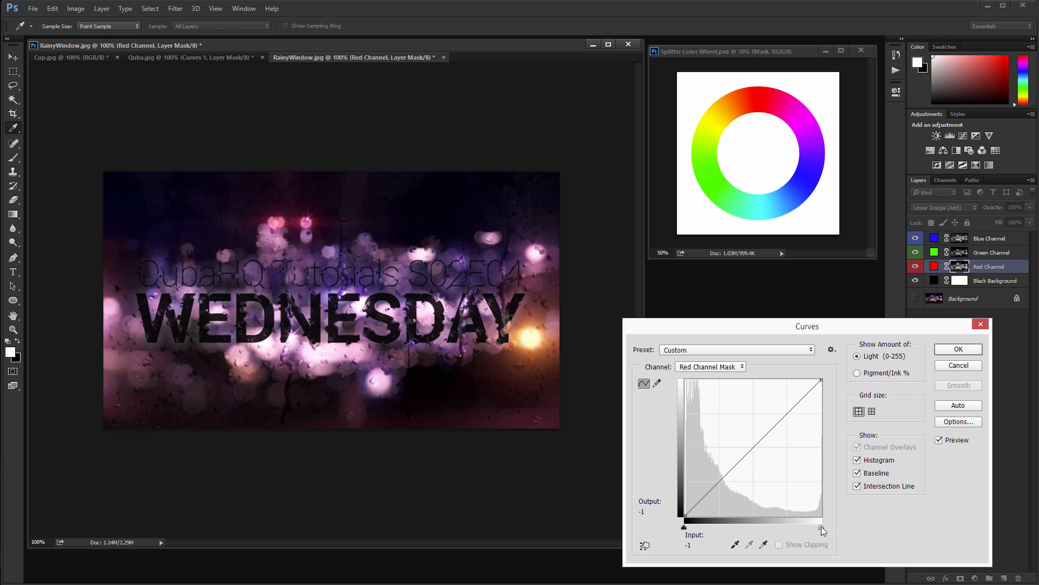
left_click_drag(821, 526, 858, 527)
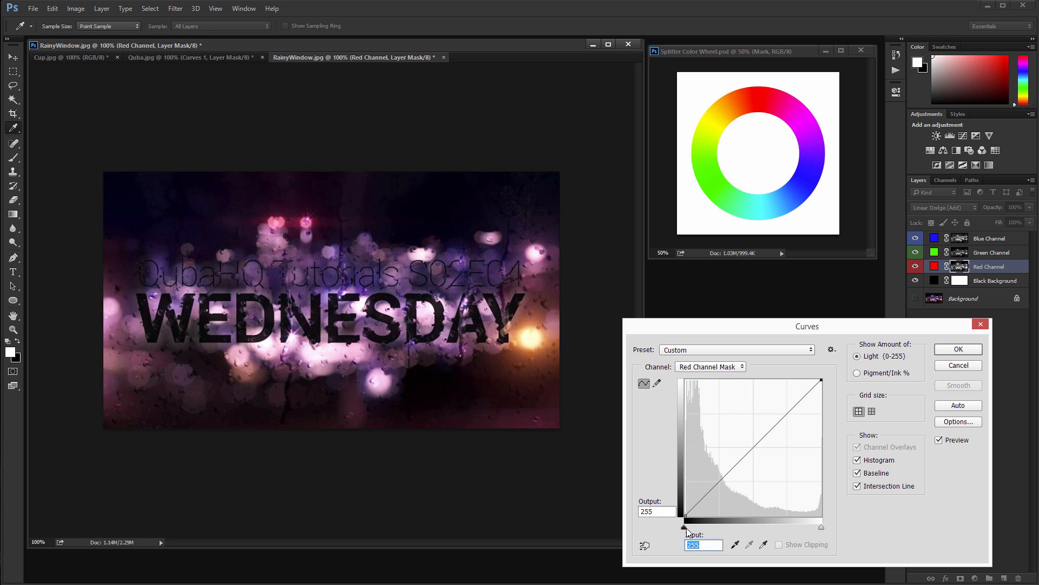
mouse_move(685, 529)
left_mouse_down()
mouse_move(743, 524)
mouse_move(677, 522)
mouse_move(750, 525)
mouse_move(684, 529)
left_mouse_up()
left_click(965, 366)
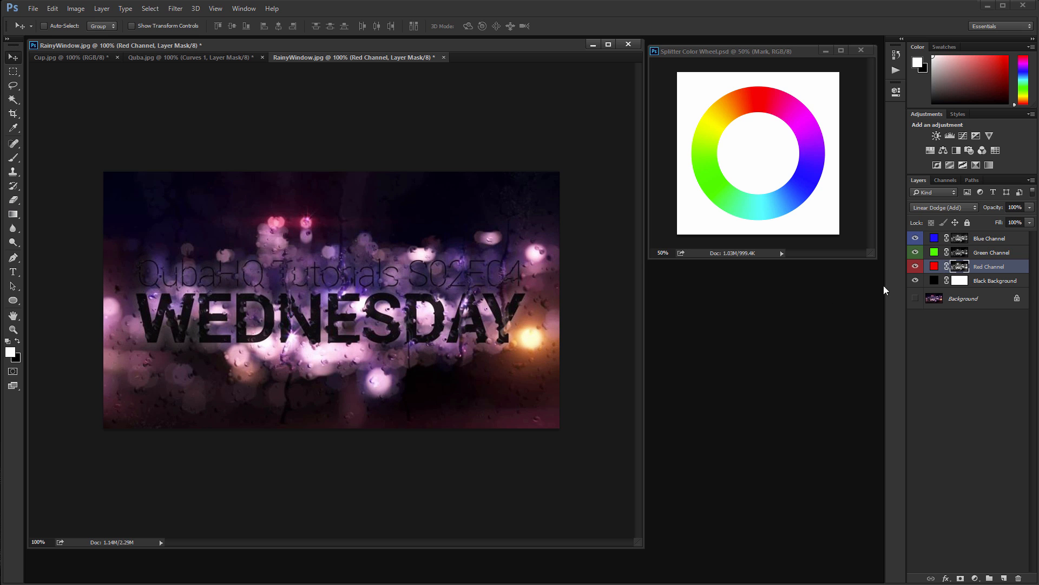
Open the Red Channel layer's fill color and try orange #ffae00, white #ffffff and dark brown #58441a, keeping the image in view.
double_click(933, 266)
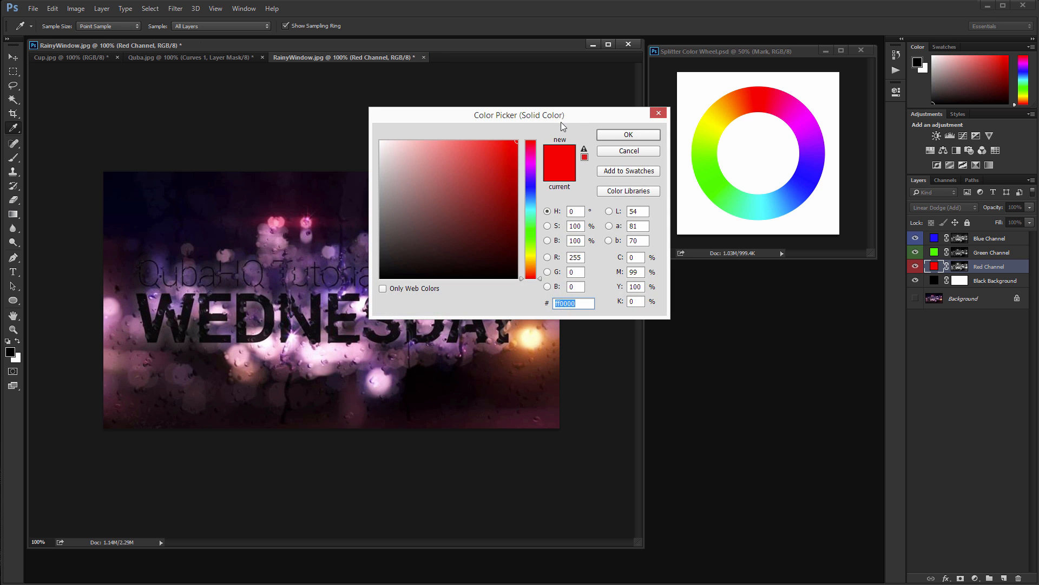
left_click_drag(561, 119, 759, 321)
left_click_drag(788, 365, 810, 381)
left_click_drag(783, 496, 785, 486)
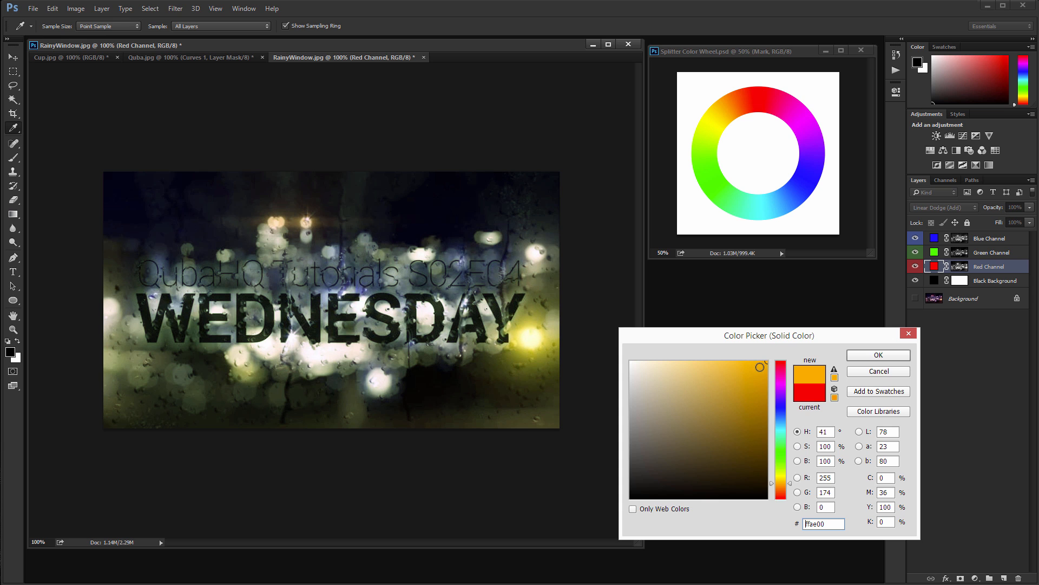
left_click_drag(756, 367, 629, 363)
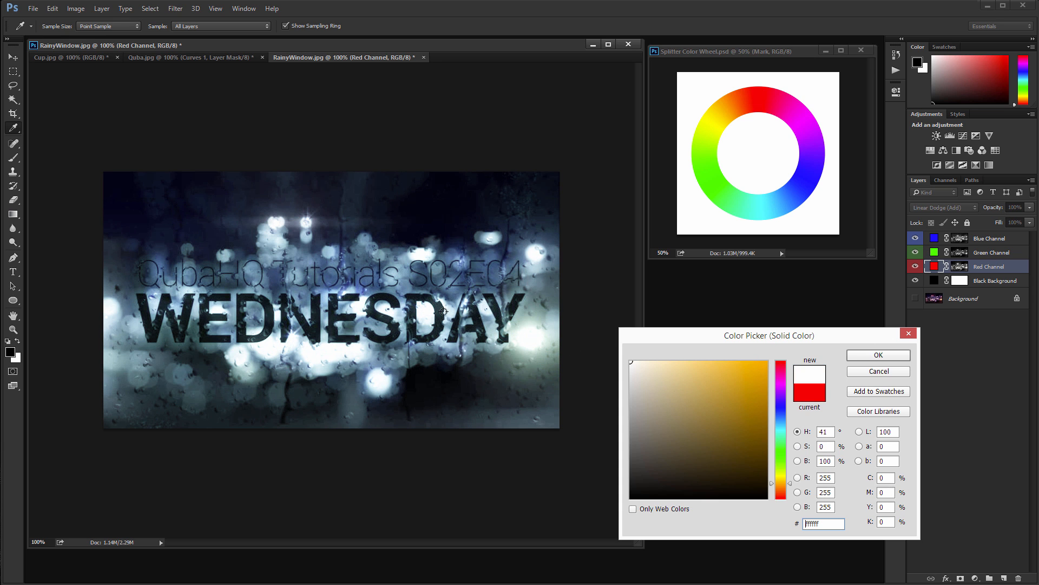
mouse_move(660, 381)
left_mouse_down()
mouse_move(667, 364)
mouse_move(689, 399)
mouse_move(682, 458)
mouse_move(723, 452)
left_mouse_up()
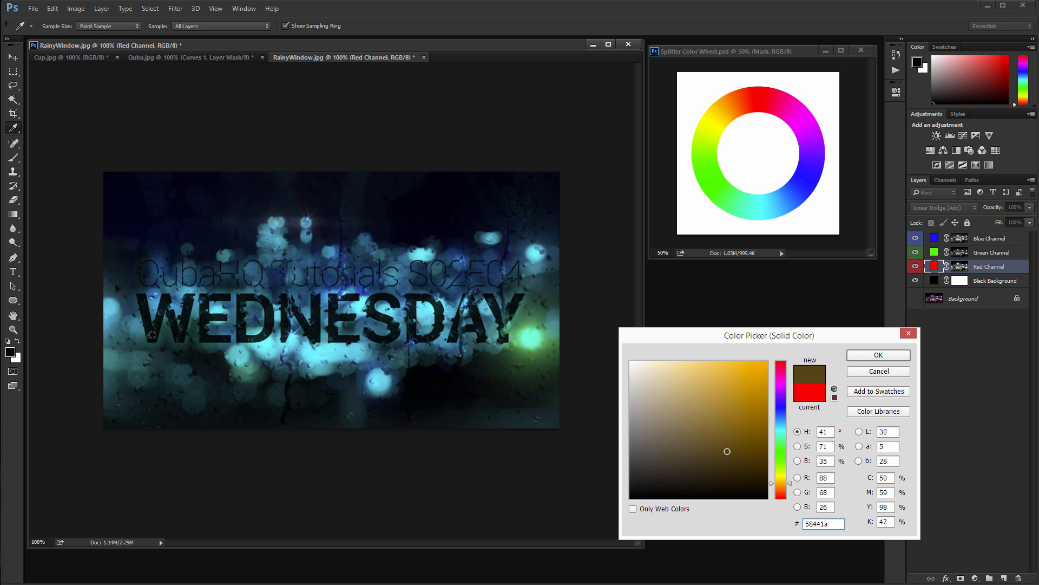
Set the Red Channel layer's fill color to pure green at full saturation and brightness.
mouse_move(727, 453)
left_mouse_down()
mouse_move(735, 554)
mouse_move(733, 492)
mouse_move(727, 500)
mouse_move(788, 494)
mouse_move(780, 435)
mouse_move(793, 455)
left_mouse_up()
left_click(782, 432)
left_click_drag(758, 417, 820, 346)
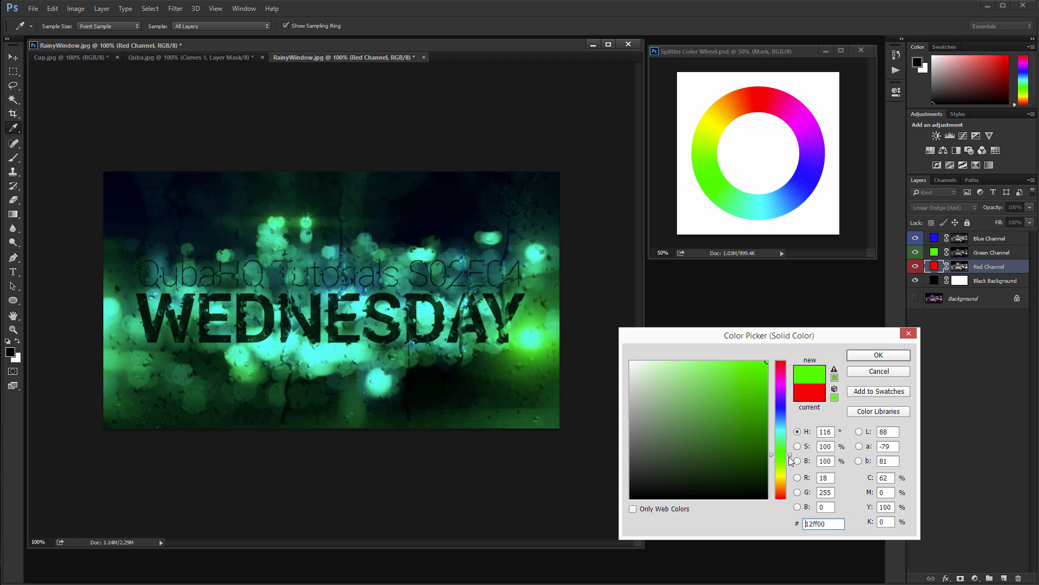
left_click_drag(791, 456, 791, 453)
left_click(875, 358)
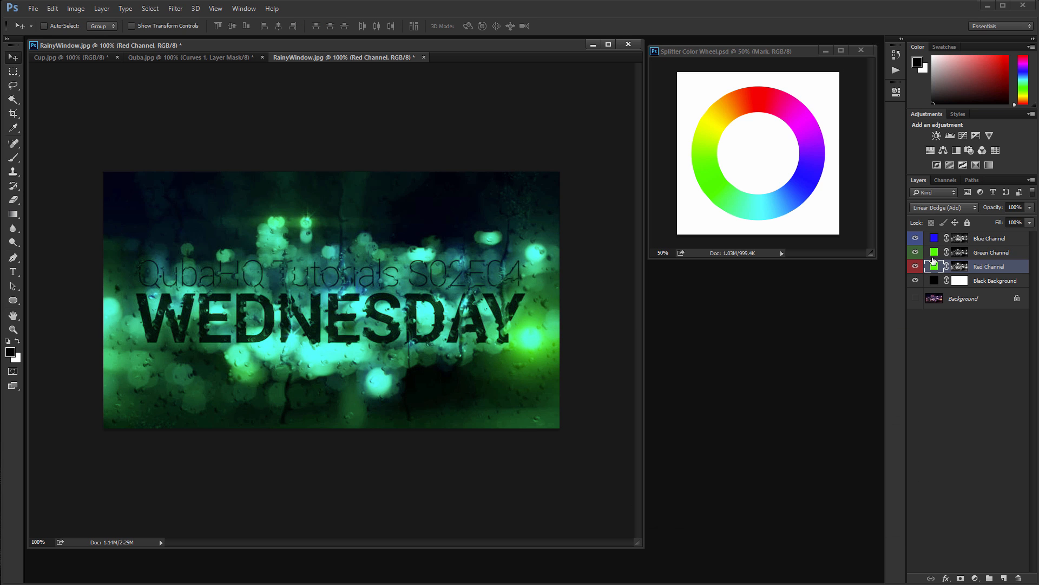
Change the Green Channel layer's fill color to pure red #ff0000.
left_click(934, 255)
key("v")
double_click(933, 253)
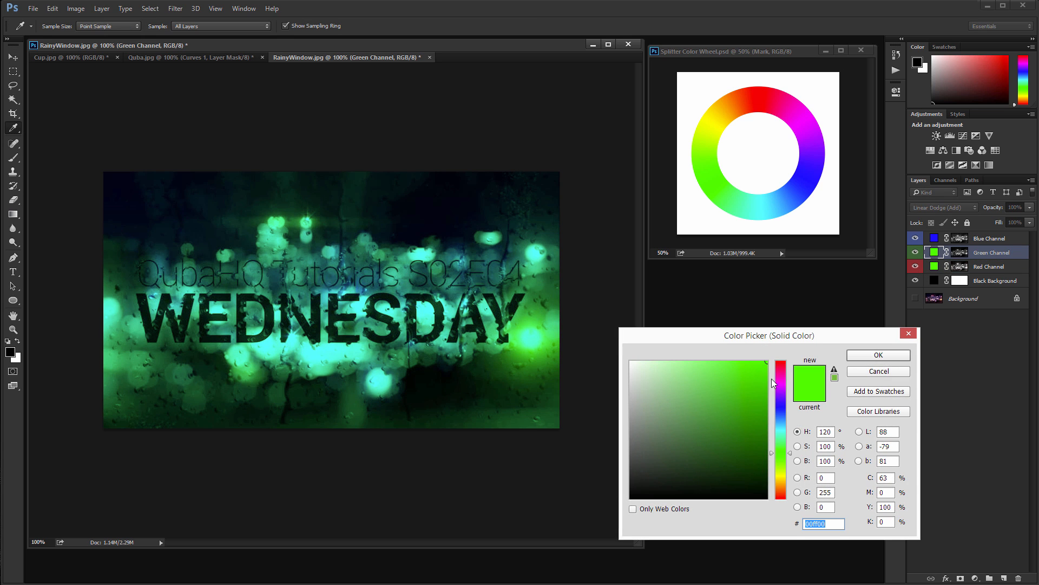
left_click_drag(771, 379, 772, 361)
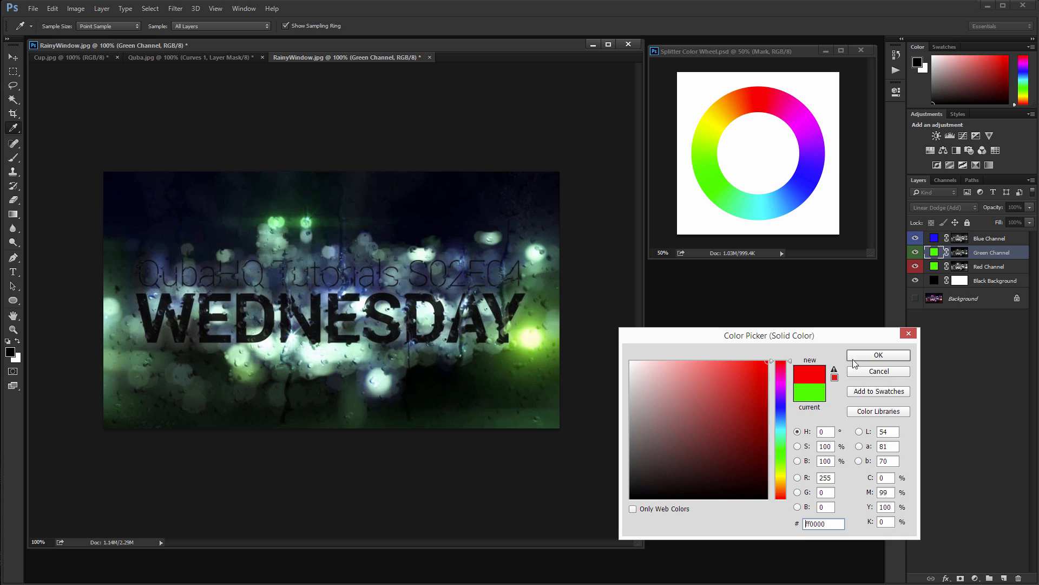
left_click(855, 358)
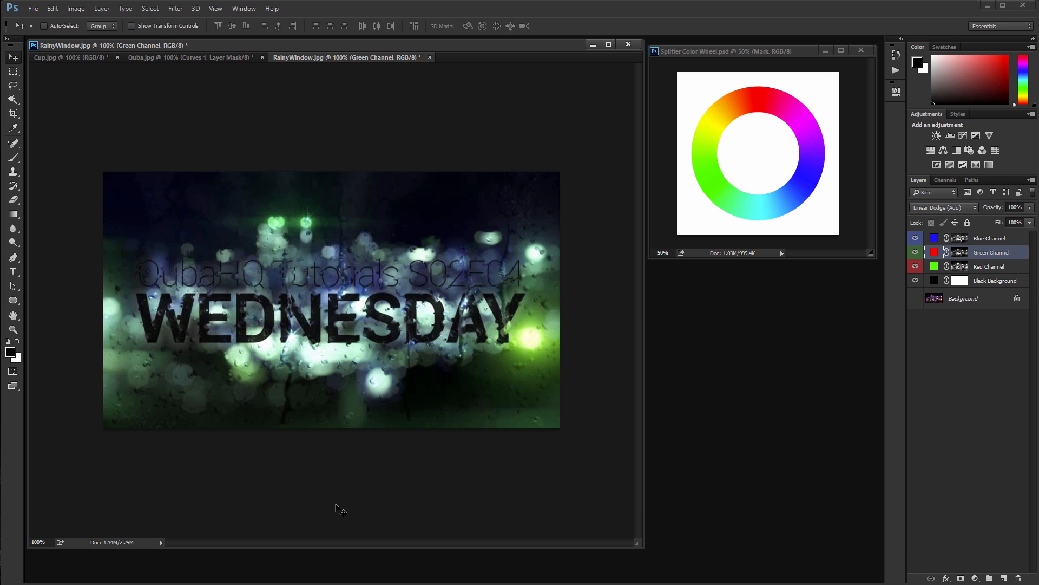
Shift the Blue Channel layer's fill color to a lighter blue, #0066ff.
double_click(934, 238)
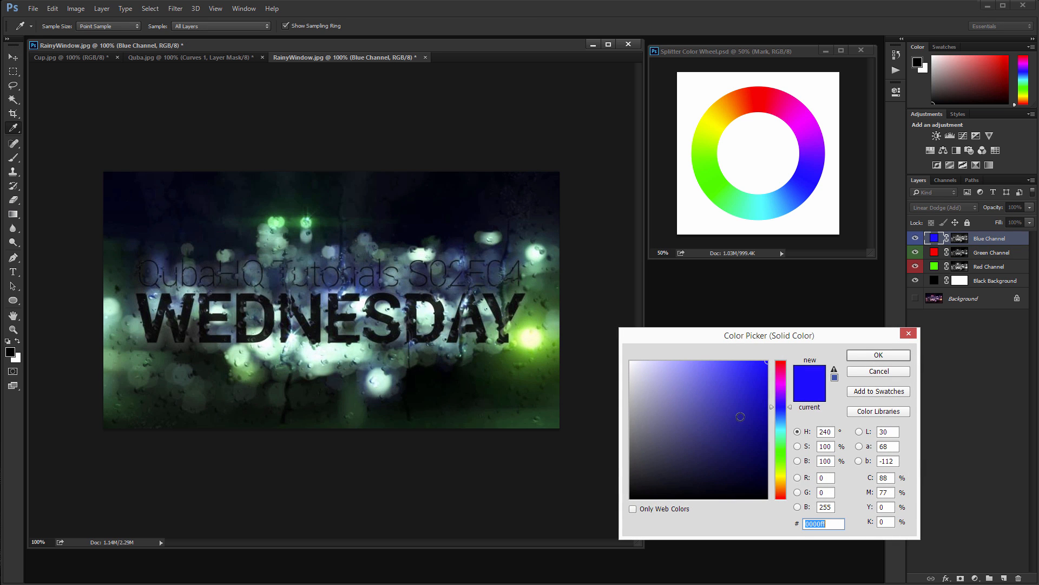
left_click_drag(778, 410, 778, 429)
left_click_drag(778, 428, 781, 418)
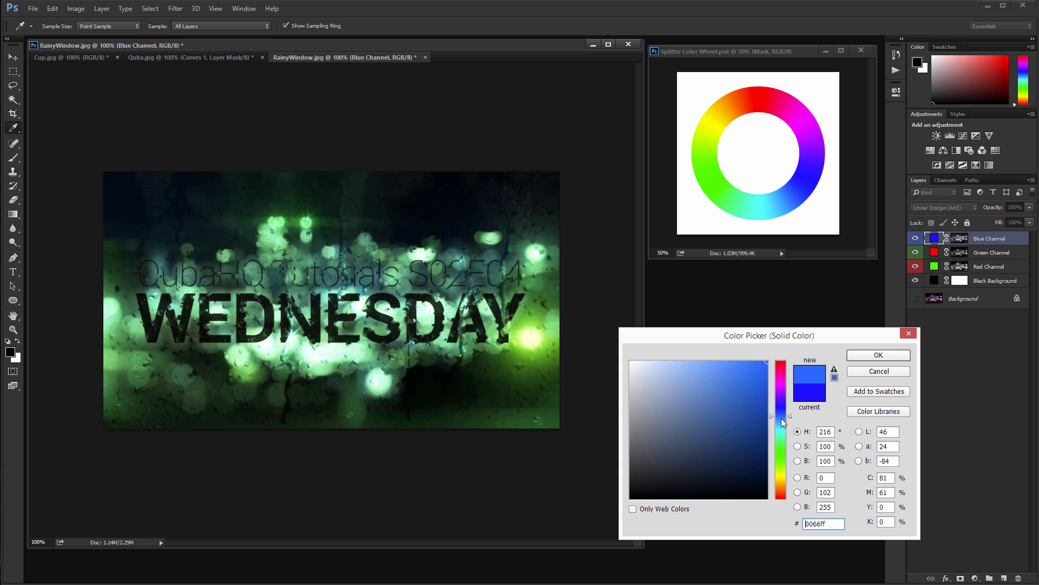
left_click(876, 354)
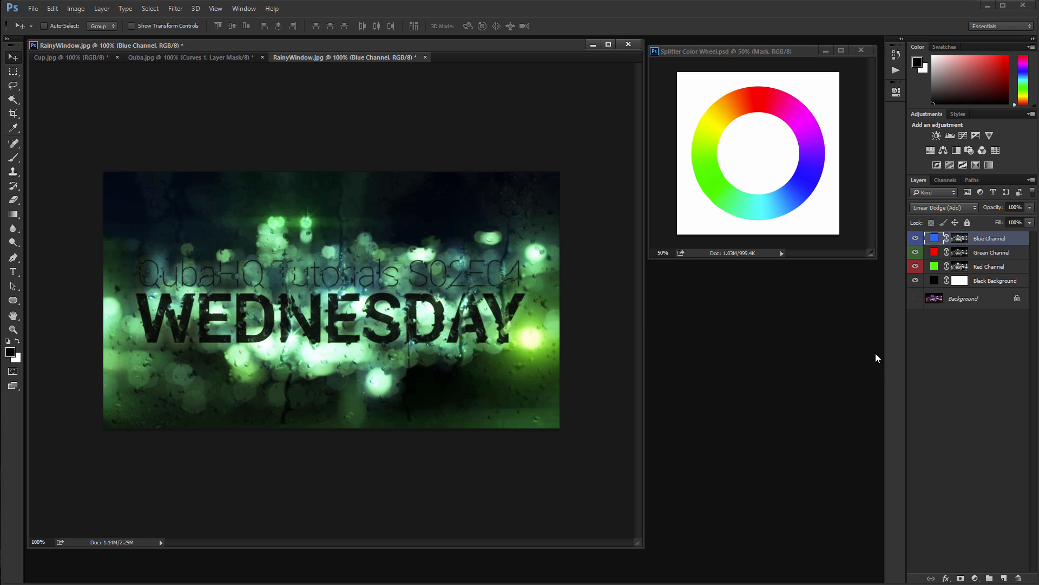
Isolate the original Background to compare it with the recolored image, and turn the three channel layers and Black Background back on.
left_click(915, 298, "alt")
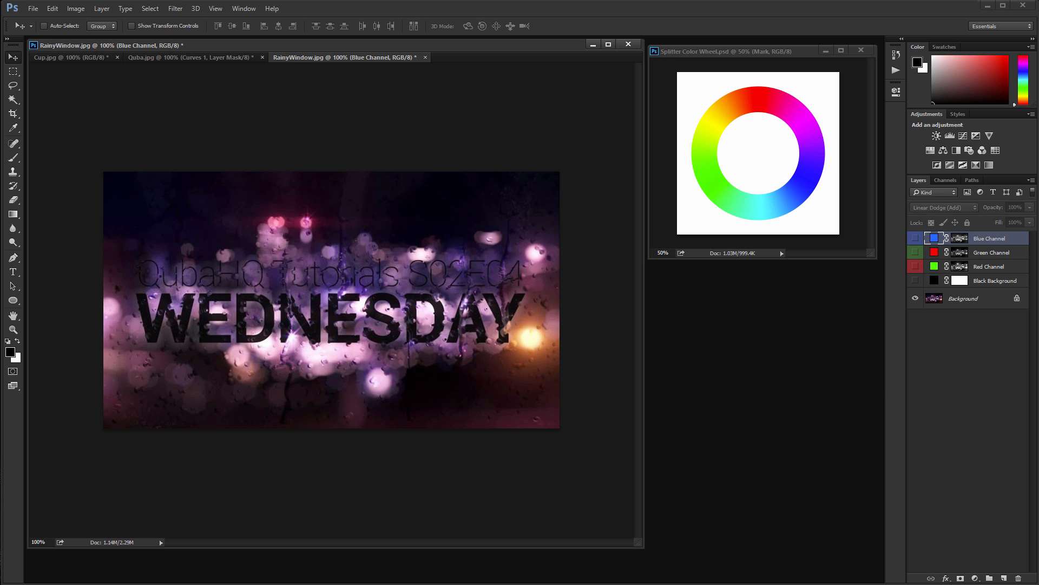
left_click(915, 266)
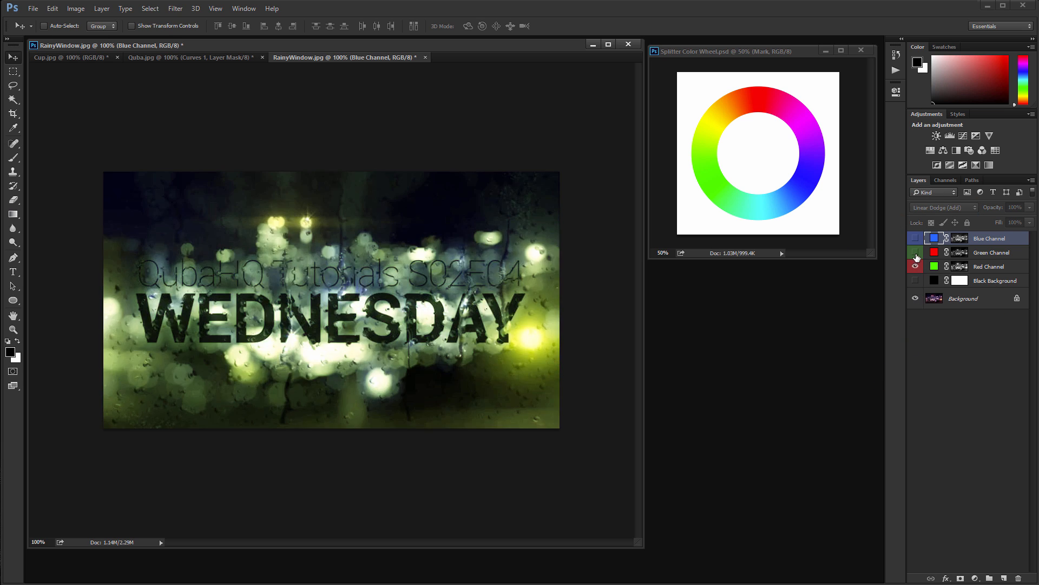
left_click(915, 252)
left_click(915, 239)
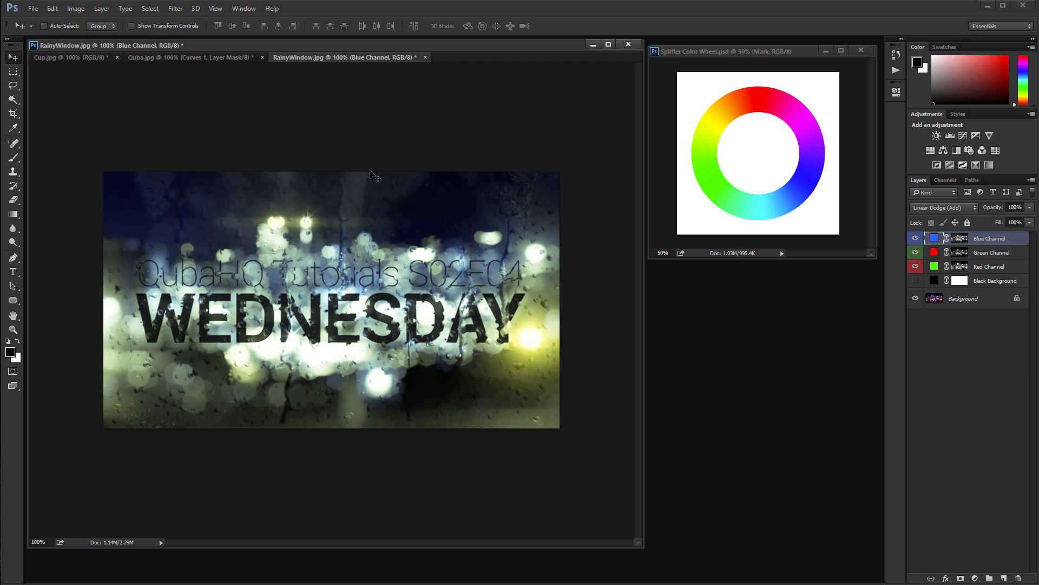
left_click(914, 281)
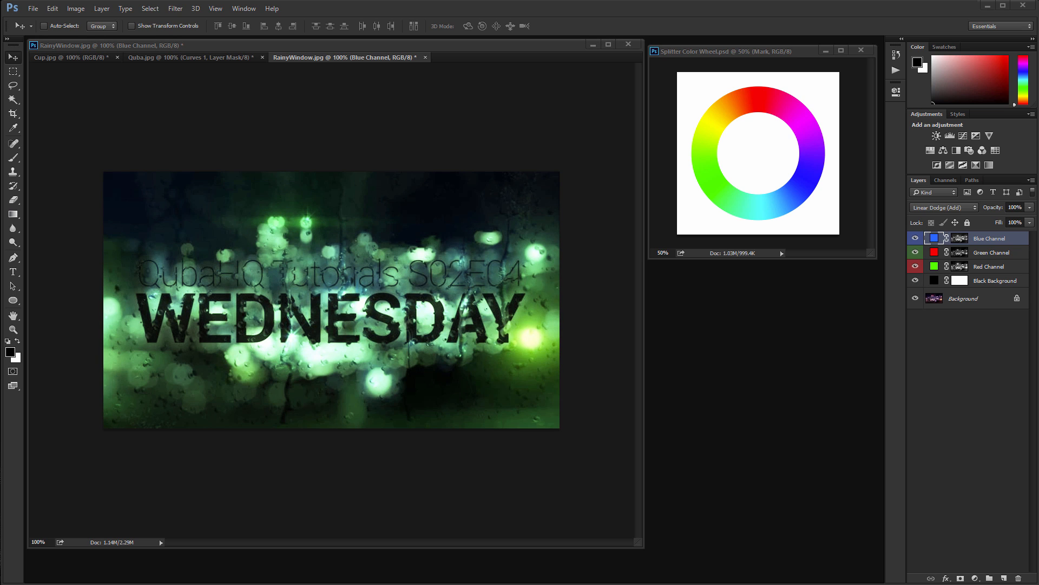
Paint black brush marks beside red, green and blue on the Mark layer of Splitter Color Wheel.psd.
left_click(726, 51)
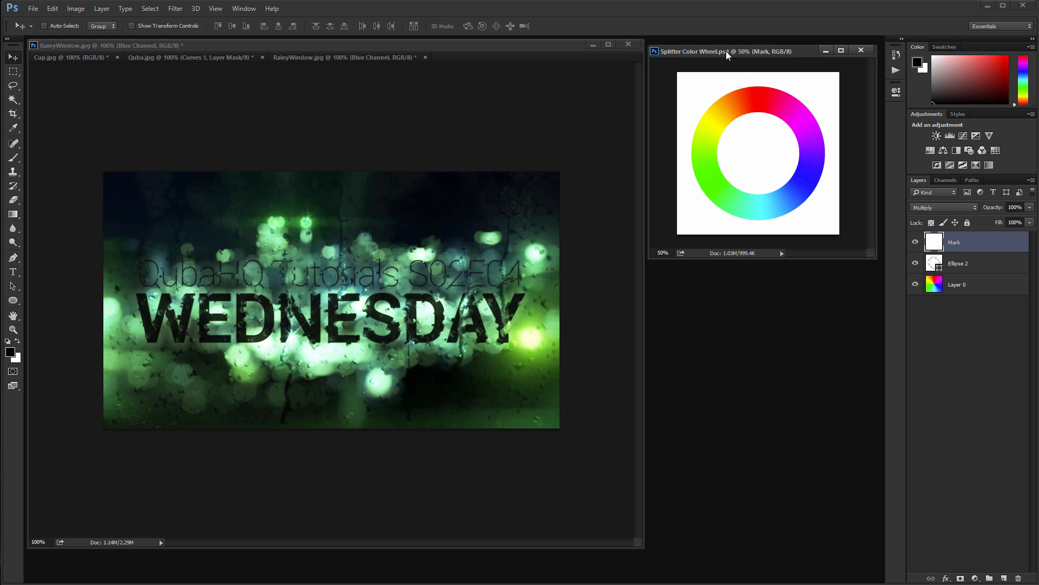
left_click(13, 158)
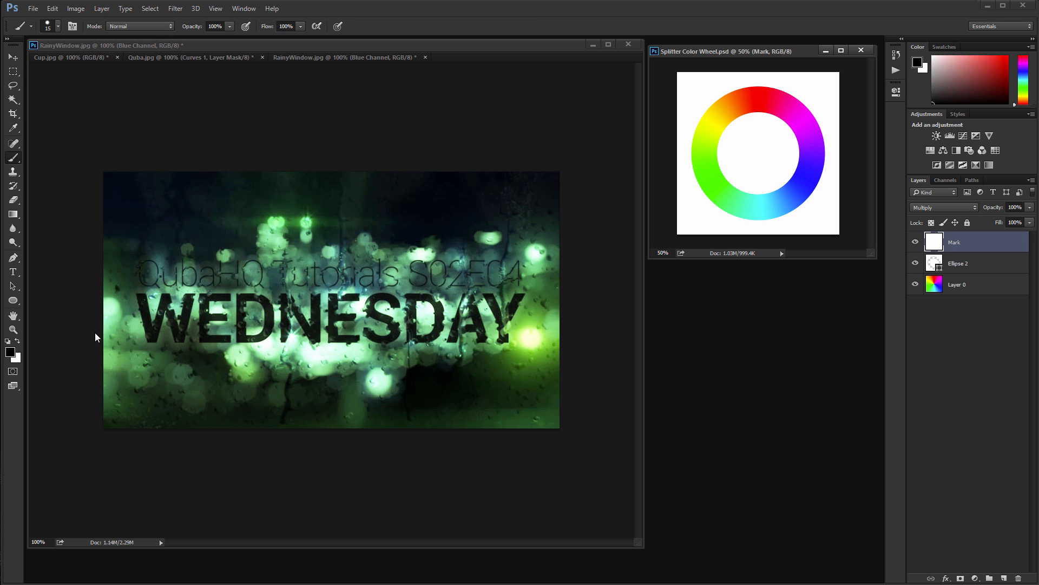
left_click_drag(757, 80, 756, 86)
left_click_drag(703, 198, 690, 202)
left_click_drag(817, 191, 827, 198)
Switch to Cup.jpg and run the RGB to RGB action from the channel split action set.
left_click(327, 57)
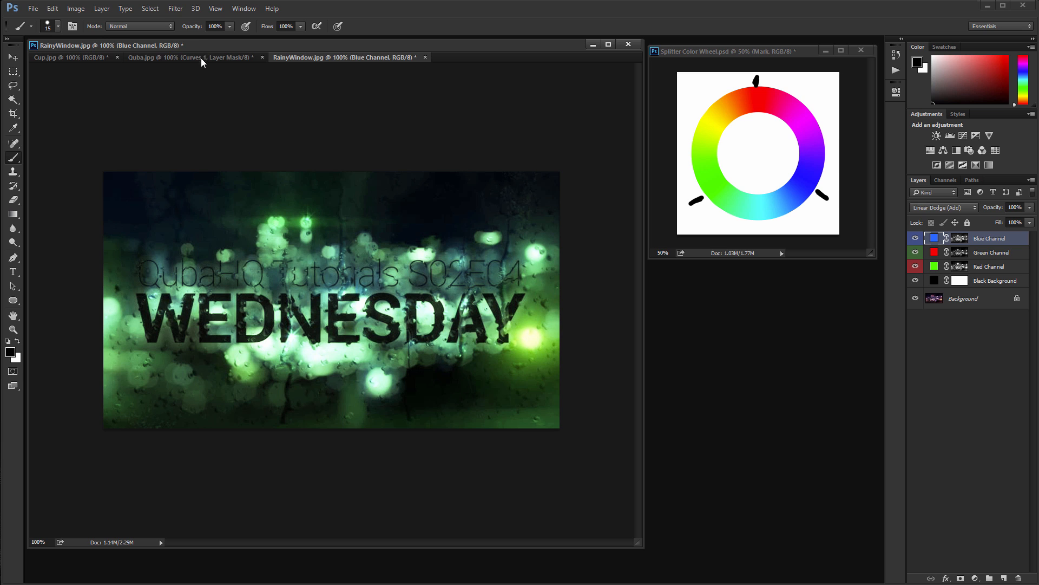
left_click(37, 55)
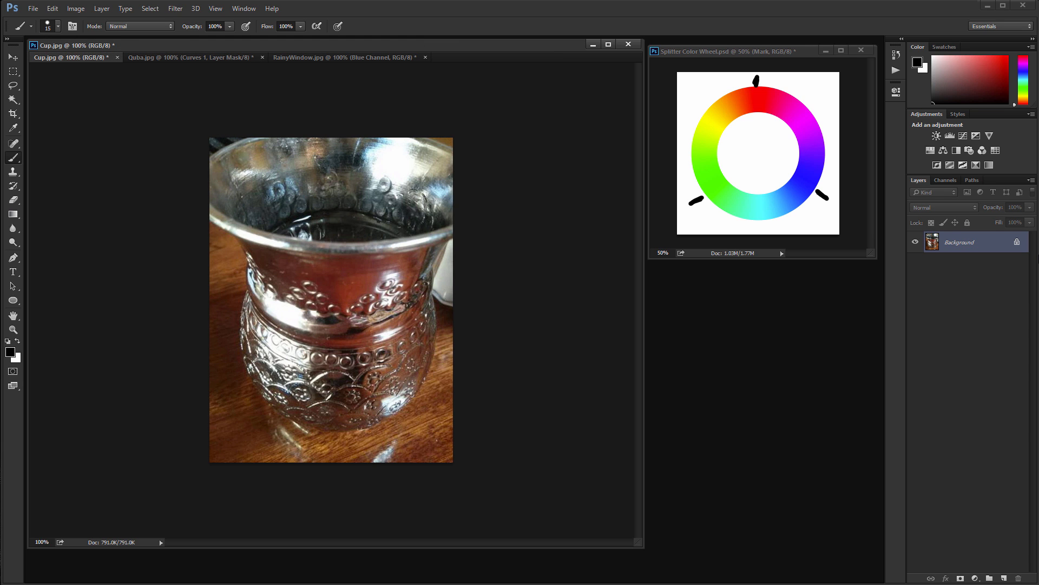
left_click(895, 71)
left_click(819, 227)
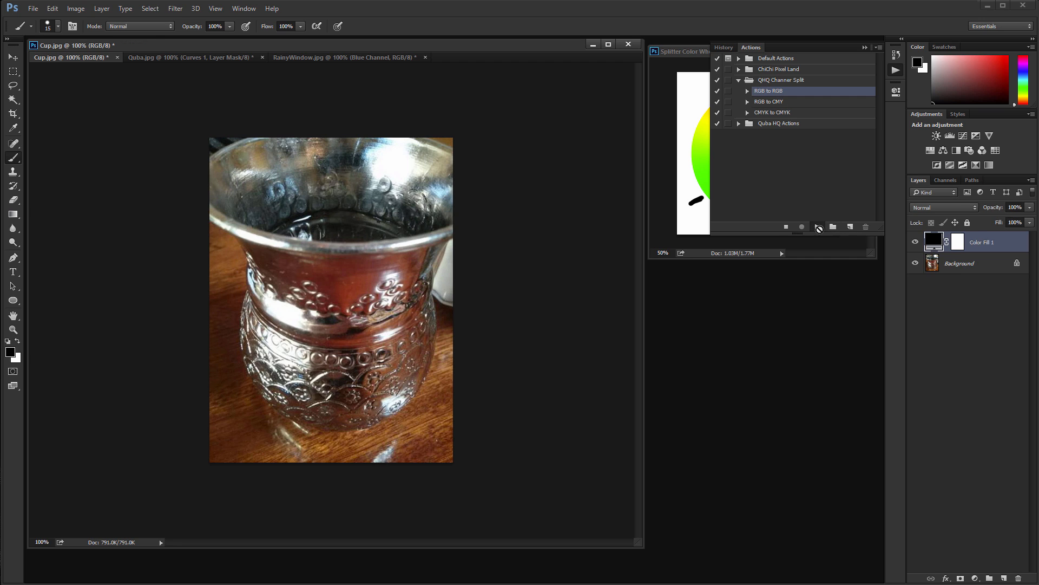
left_click(865, 47)
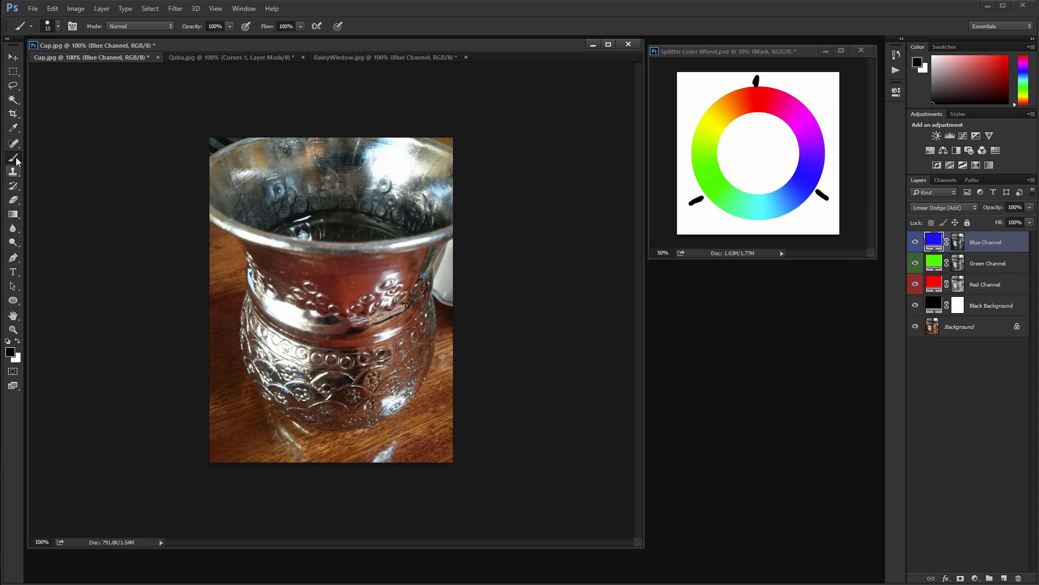
Paint over the color wheel's blue and green marks in white, add a black mark at cyan, and return to Cup.jpg.
key("x")
left_click(817, 187)
mouse_move(818, 191)
left_mouse_down()
mouse_move(815, 202)
mouse_move(826, 198)
left_mouse_up()
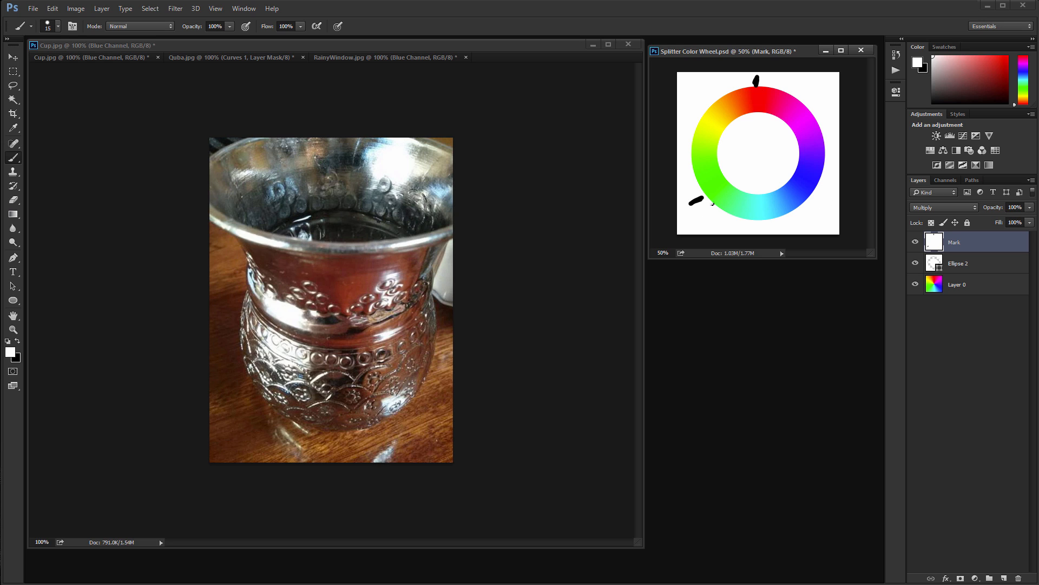
left_click_drag(703, 197, 690, 200)
key("x")
left_click_drag(757, 232, 757, 214)
left_click(129, 45)
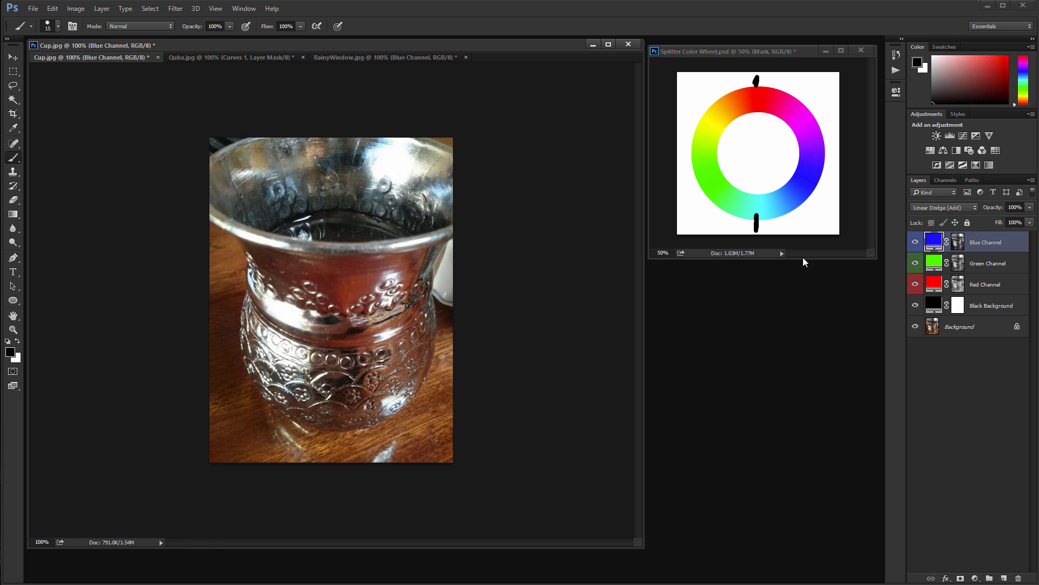
Hide the Blue Channel layer and set the Green Channel layer's fill color to #00ffba.
left_click(915, 243)
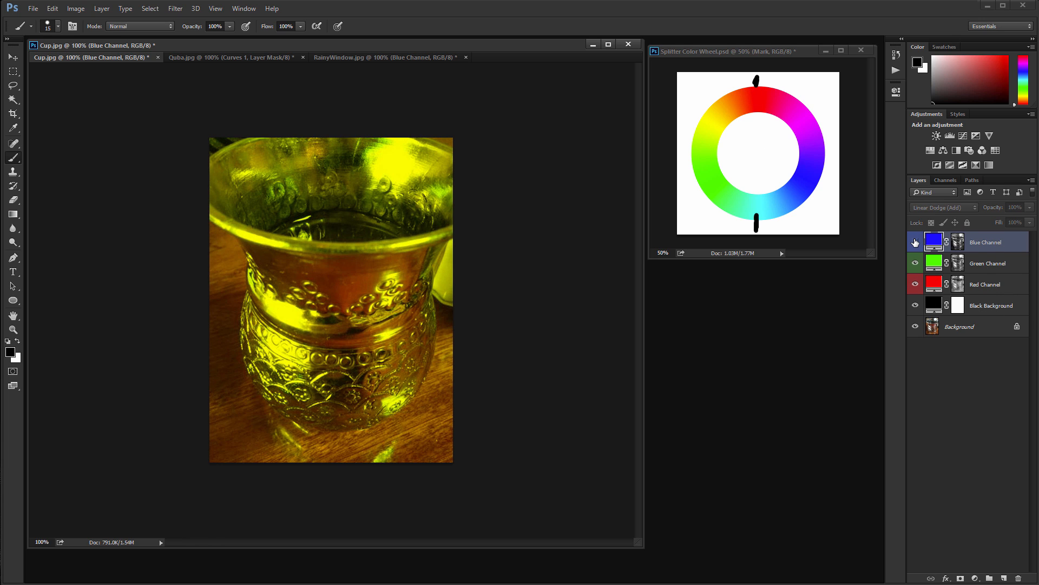
double_click(934, 263)
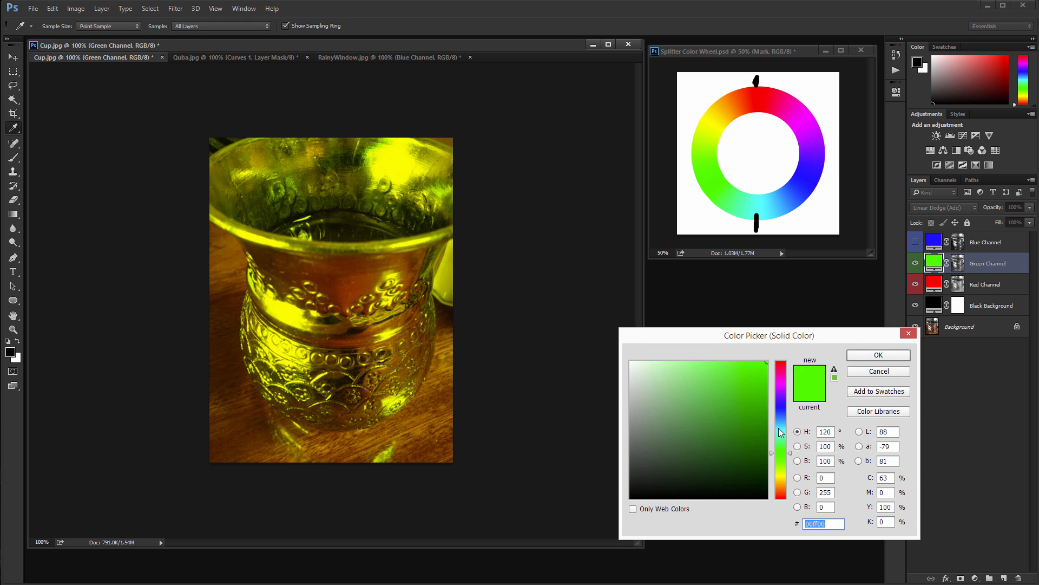
left_click_drag(778, 427, 791, 439)
key("b")
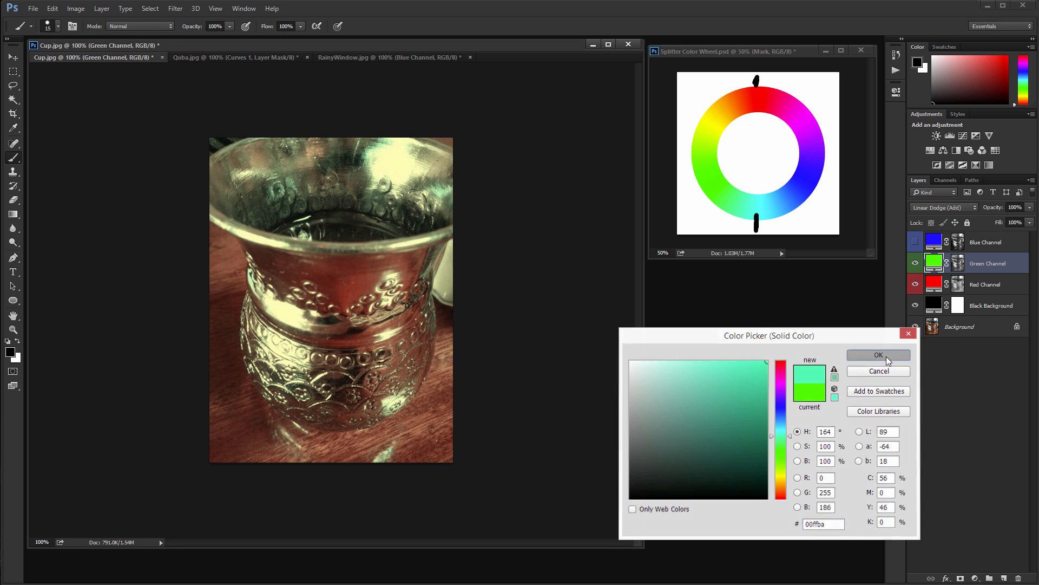
left_click(878, 355)
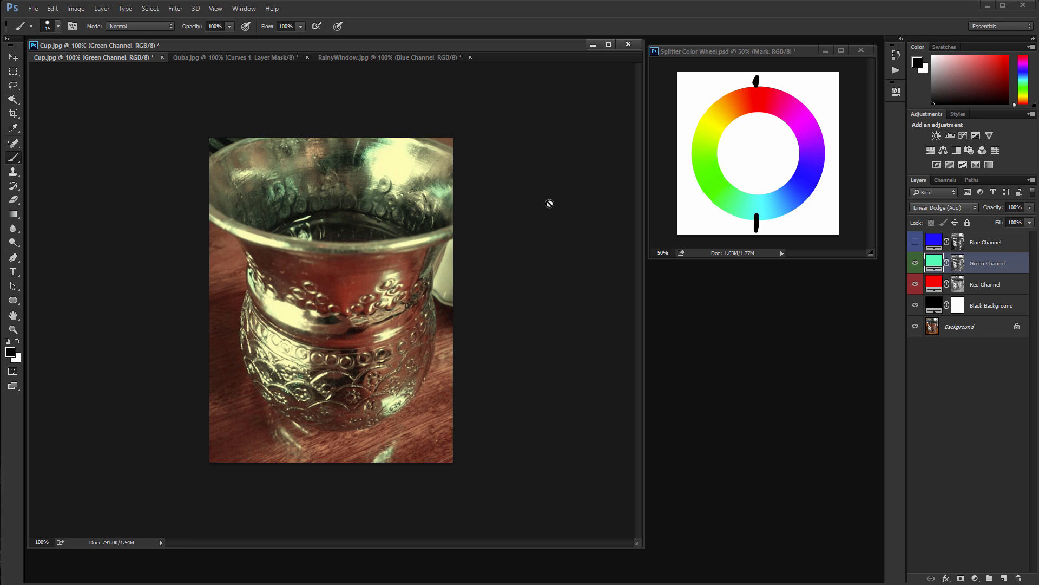
Show the Blue Channel layer and set its fill to the cyan #00fff5 sampled from the color wheel.
left_click(916, 244)
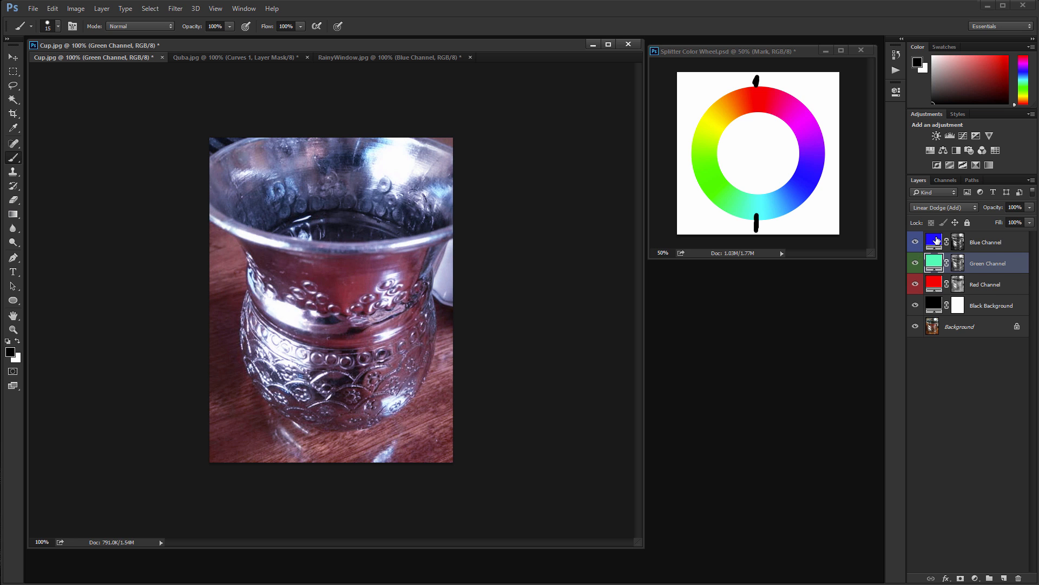
double_click(934, 240)
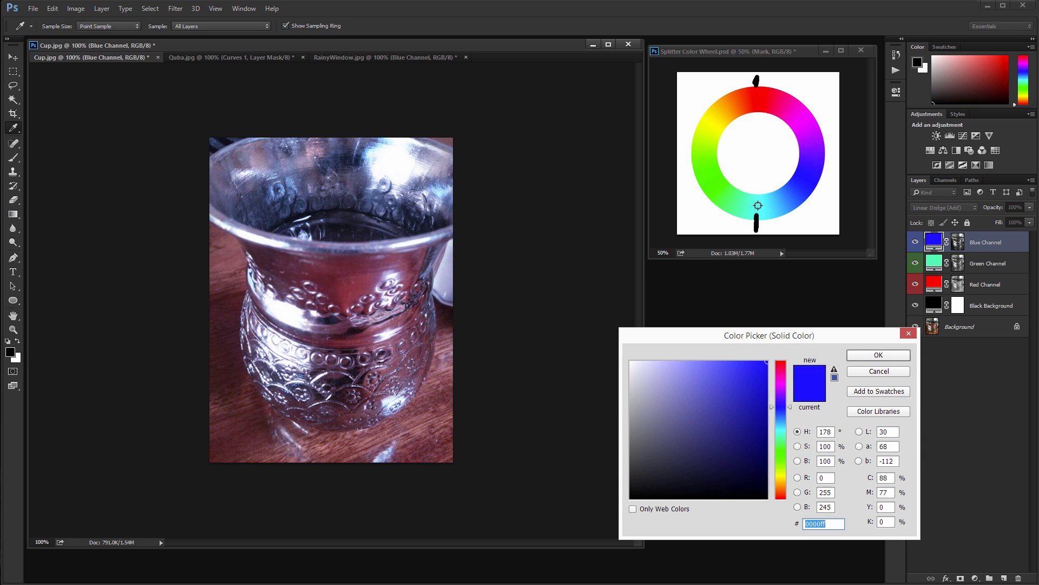
left_click(757, 213)
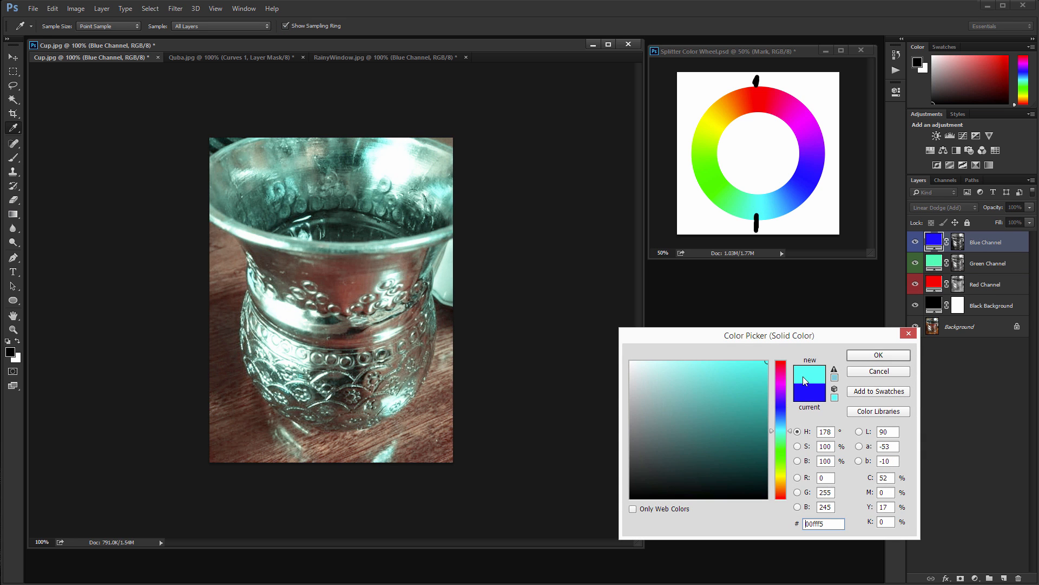
left_click(892, 355)
Hide the Green Channel layer and slightly widen the Blue Channel layer's mask with Free Transform.
left_click(915, 263)
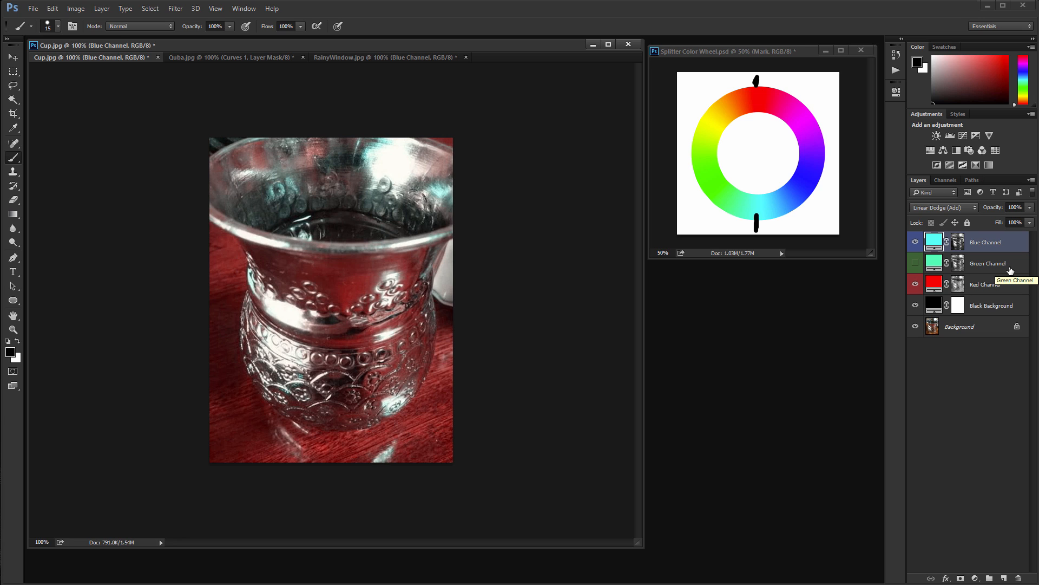
left_click(957, 242)
key("x")
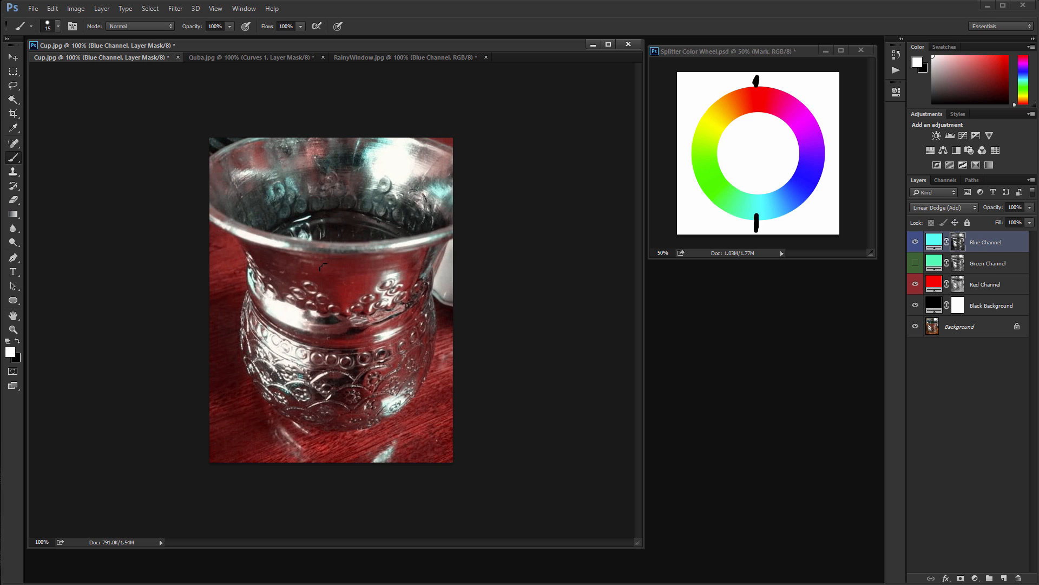
key("ctrl+t")
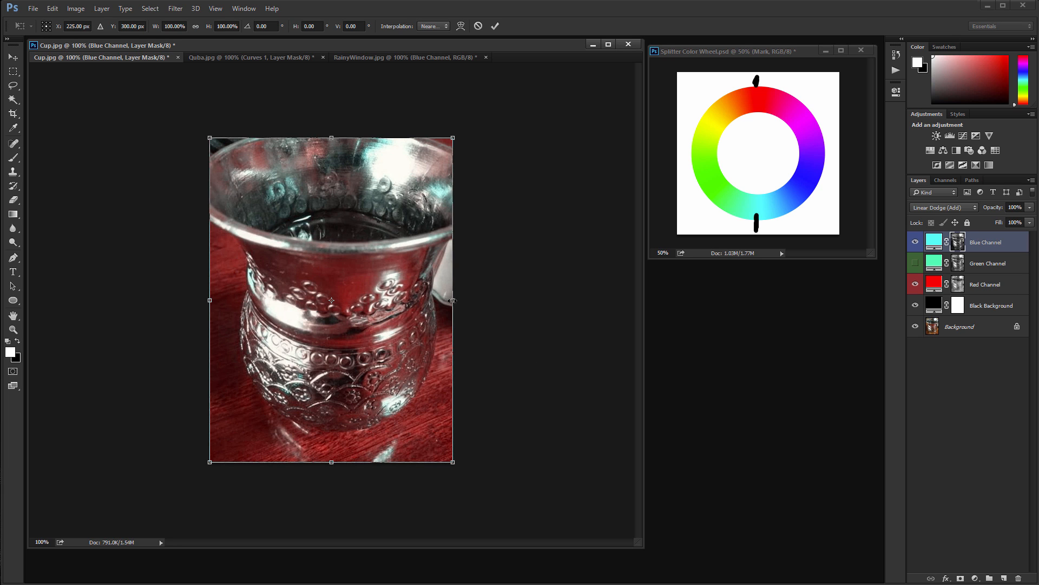
left_click_drag(454, 301, 458, 300)
key("Escape")
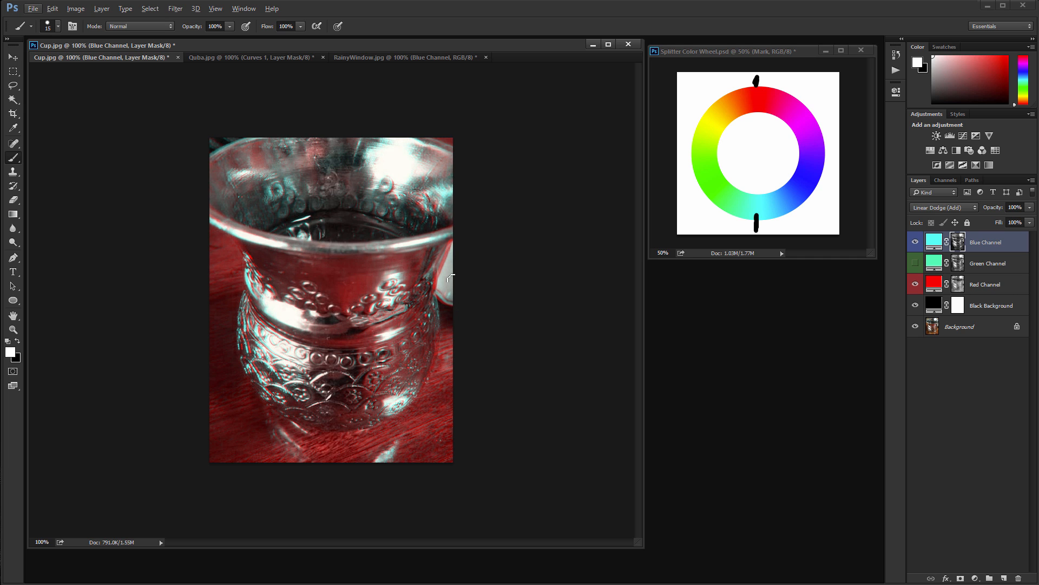
Set the Blue Channel layer's fill color back to pure blue #0000ff.
double_click(931, 243)
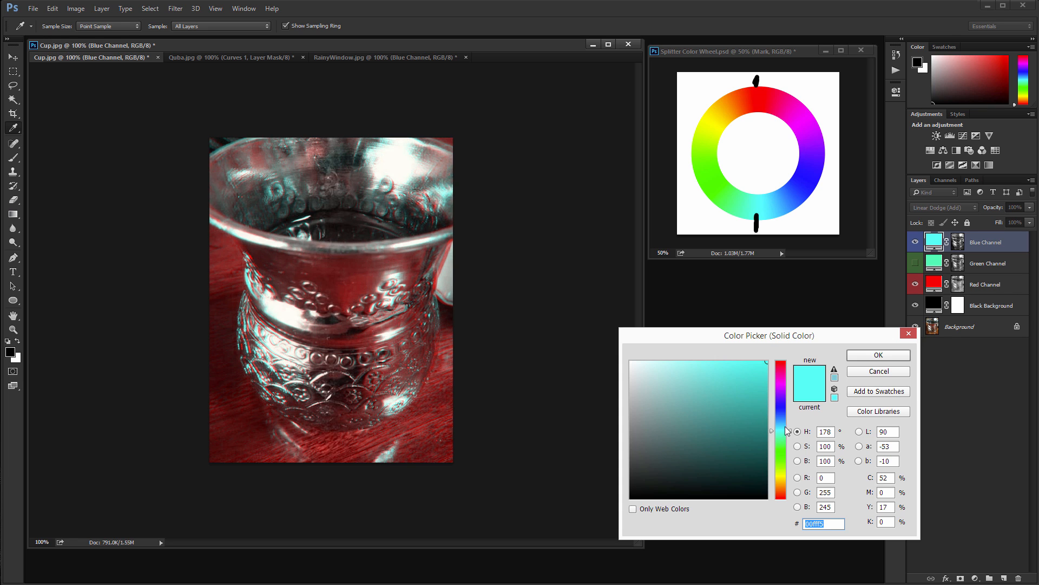
left_click_drag(786, 431, 785, 415)
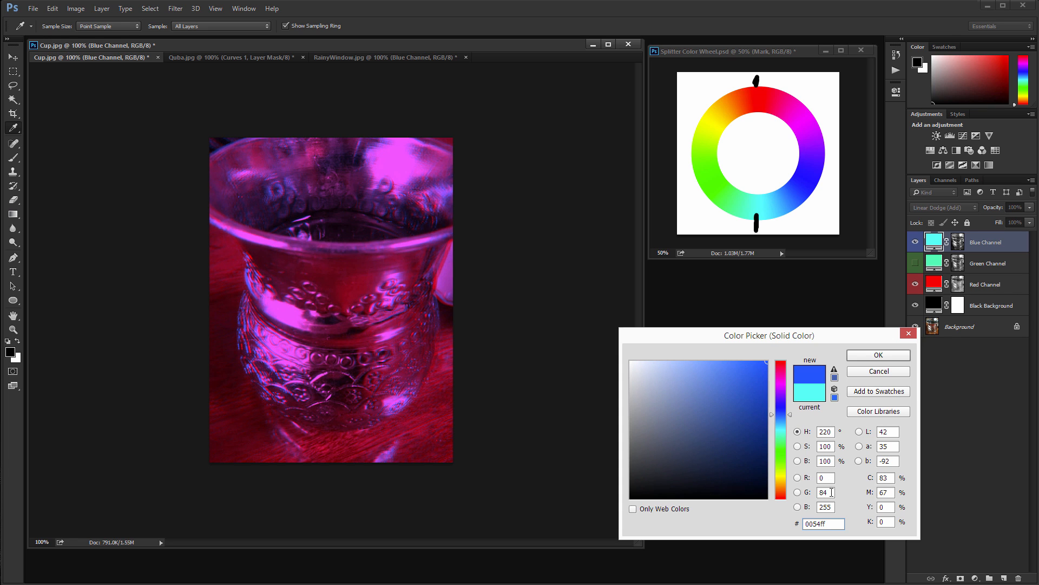
left_click(825, 492)
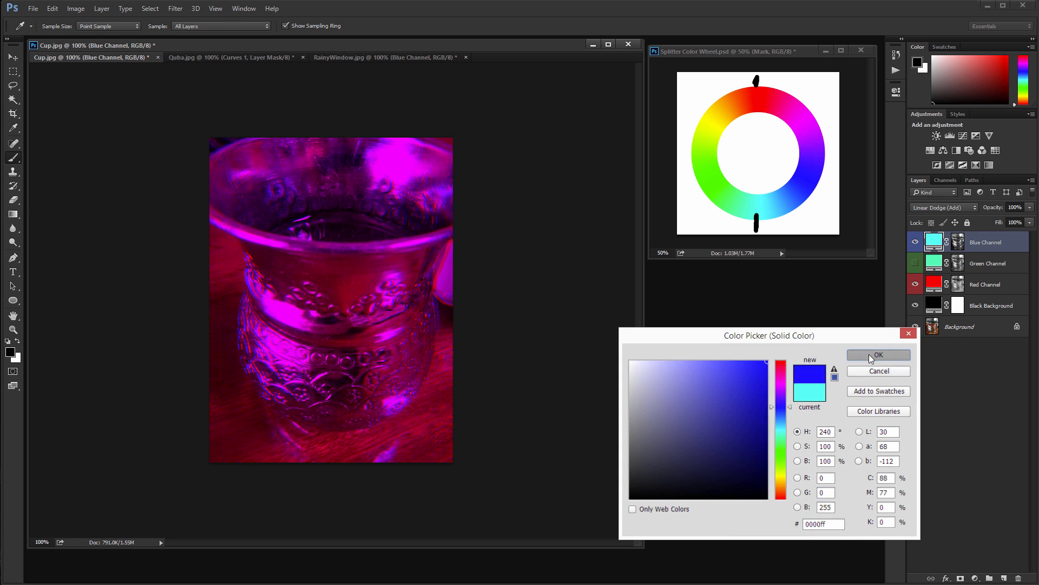
left_click(872, 354)
Set the Green Channel layer's fill color to pure green #00ff00 and make the layer visible again.
double_click(935, 262)
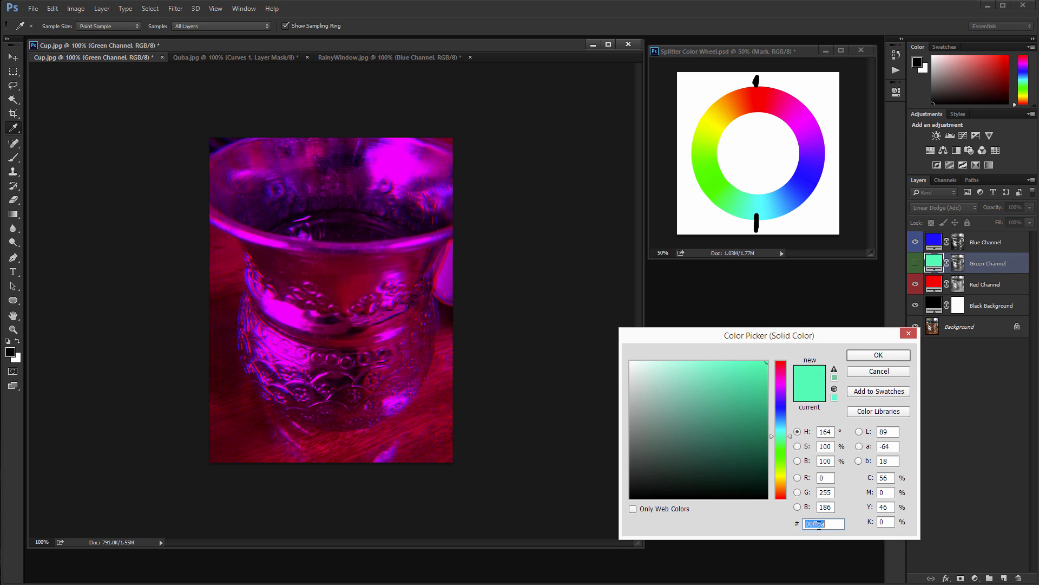
type("00ff00")
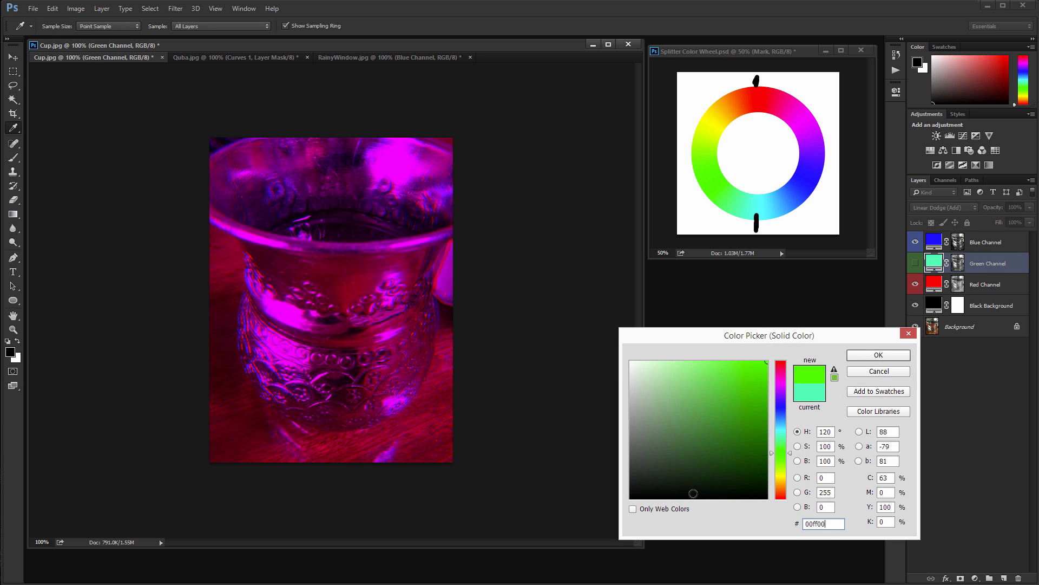
left_click(878, 354)
left_click(916, 263)
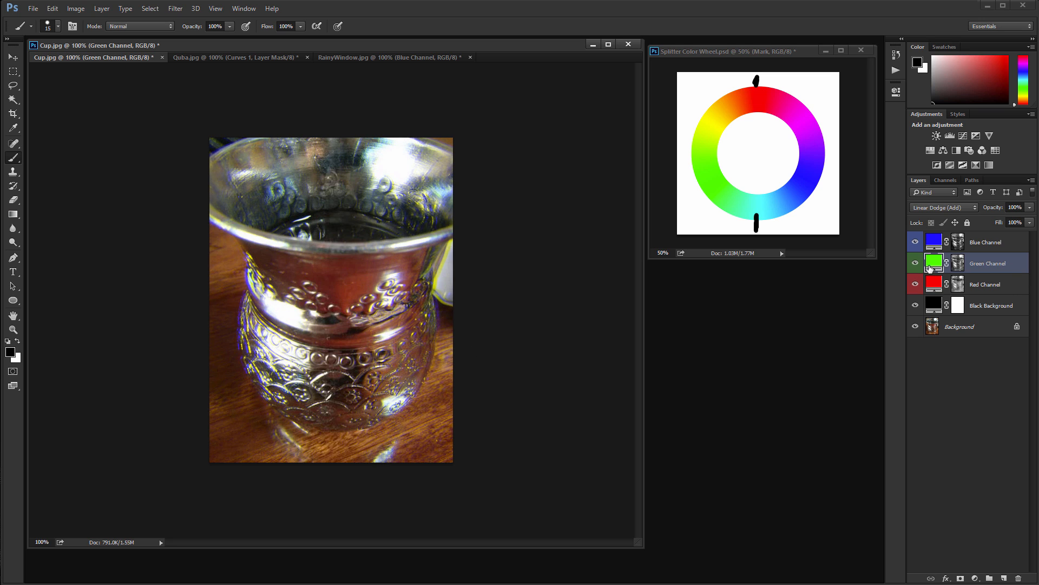
Try a Gaussian Blur with a 3.5-pixel radius on the Green Channel layer's mask.
left_click(959, 263)
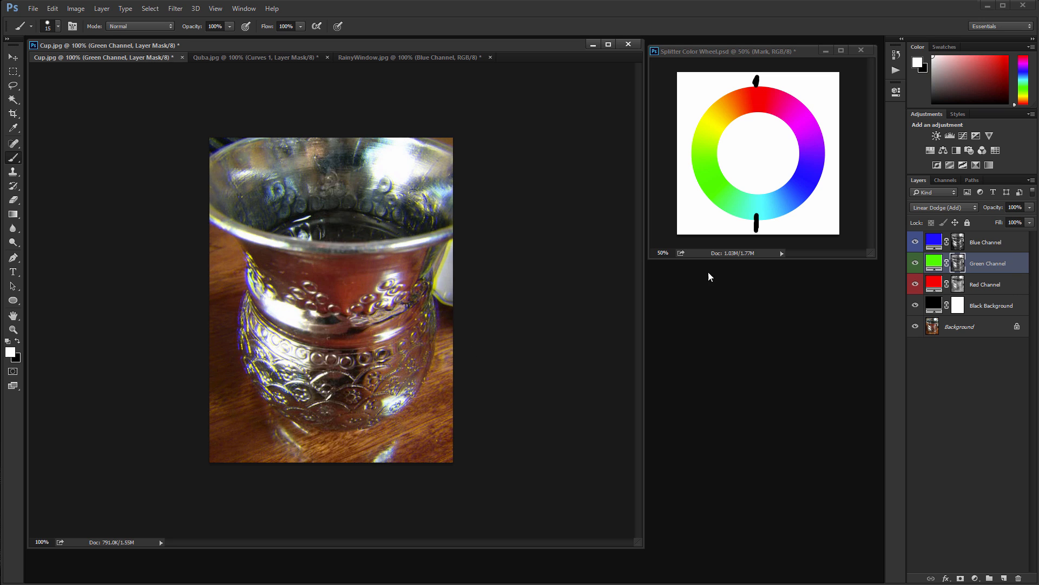
key("x")
left_click(174, 10)
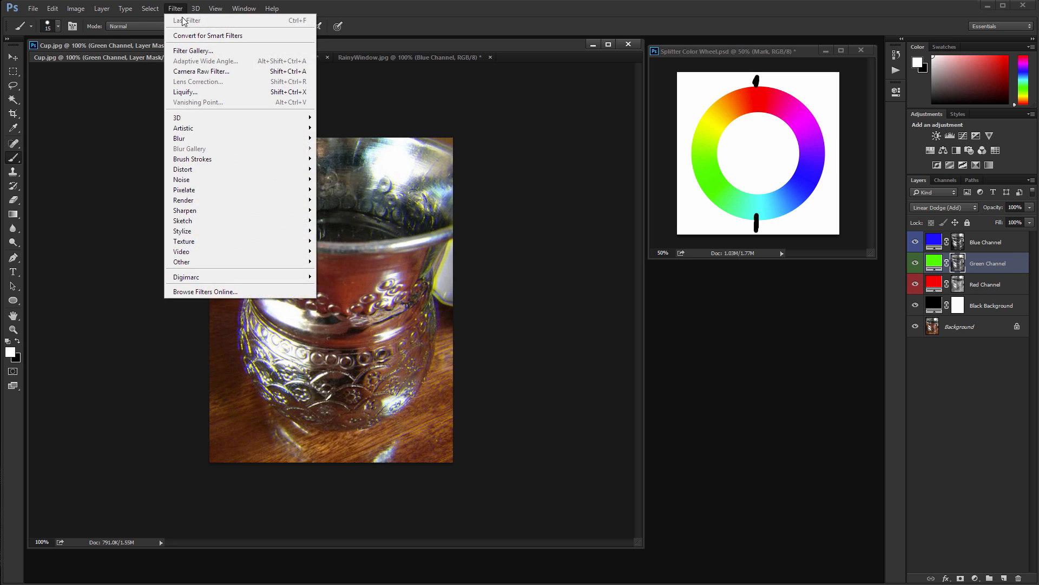
mouse_move(212, 135)
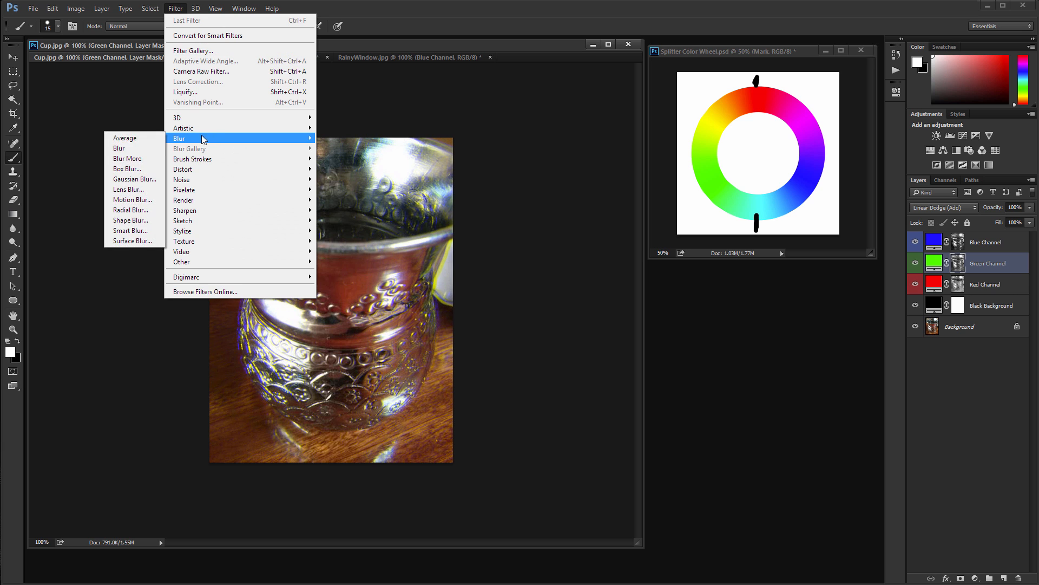
left_click(130, 180)
mouse_move(458, 289)
left_mouse_down()
mouse_move(480, 290)
mouse_move(463, 291)
left_mouse_up()
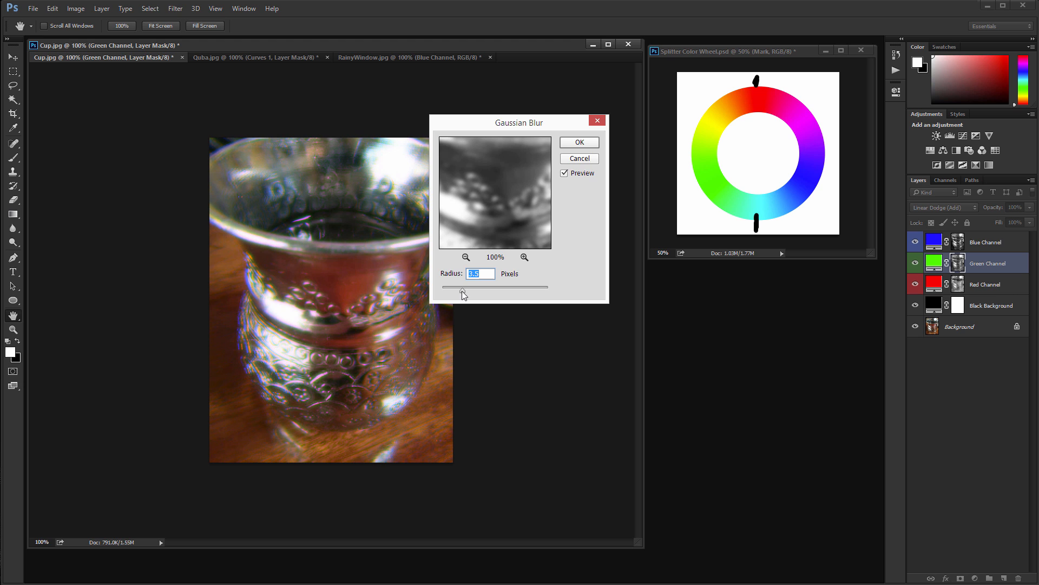
left_click_drag(514, 125, 634, 230)
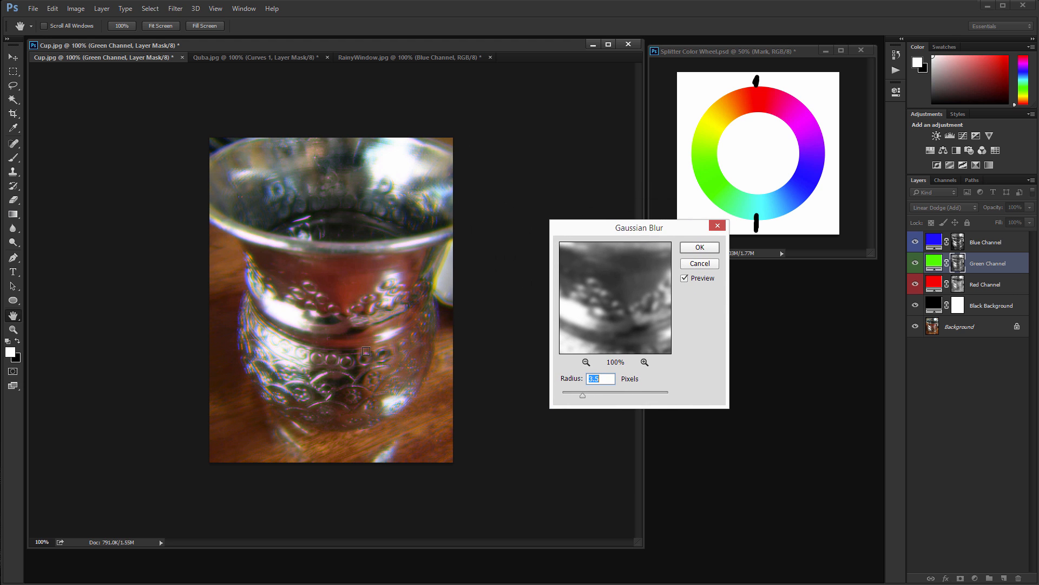
left_click(701, 267)
key("b")
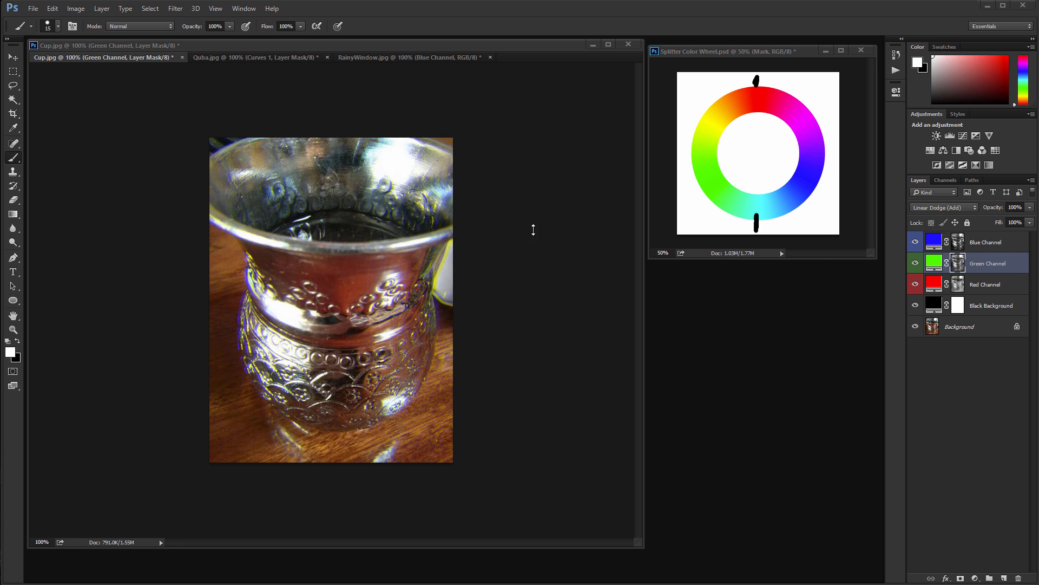
Run the RGB to CMY action from the QHQ Channel Split set on the Quba.jpg document.
left_click(895, 70)
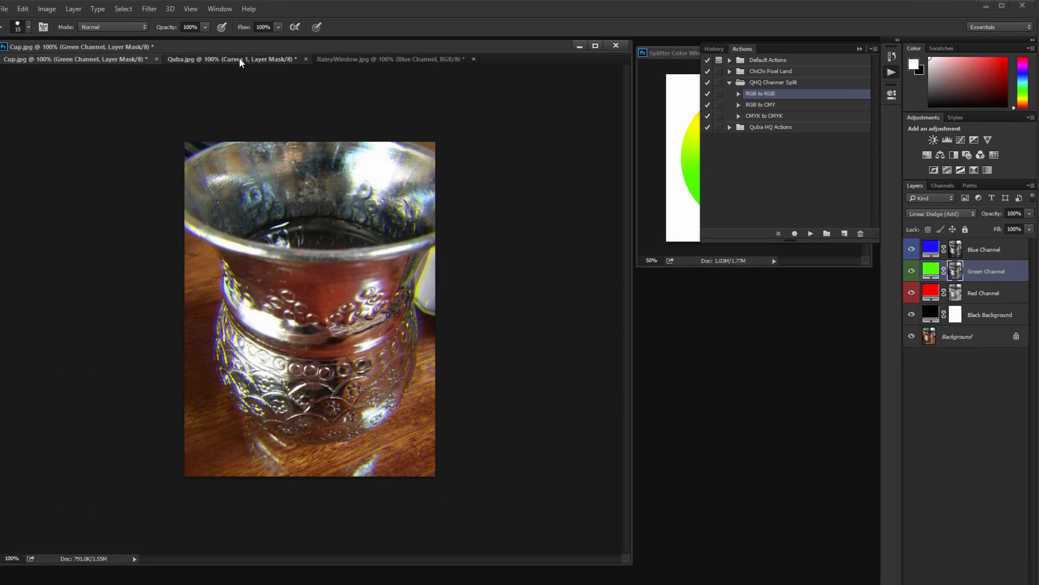
left_click(262, 57)
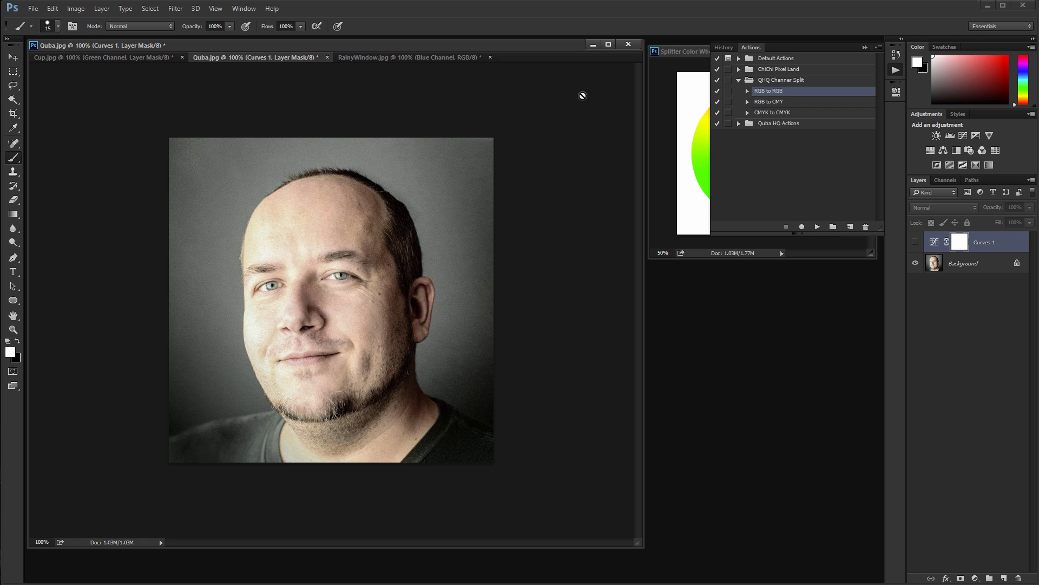
left_click(766, 102)
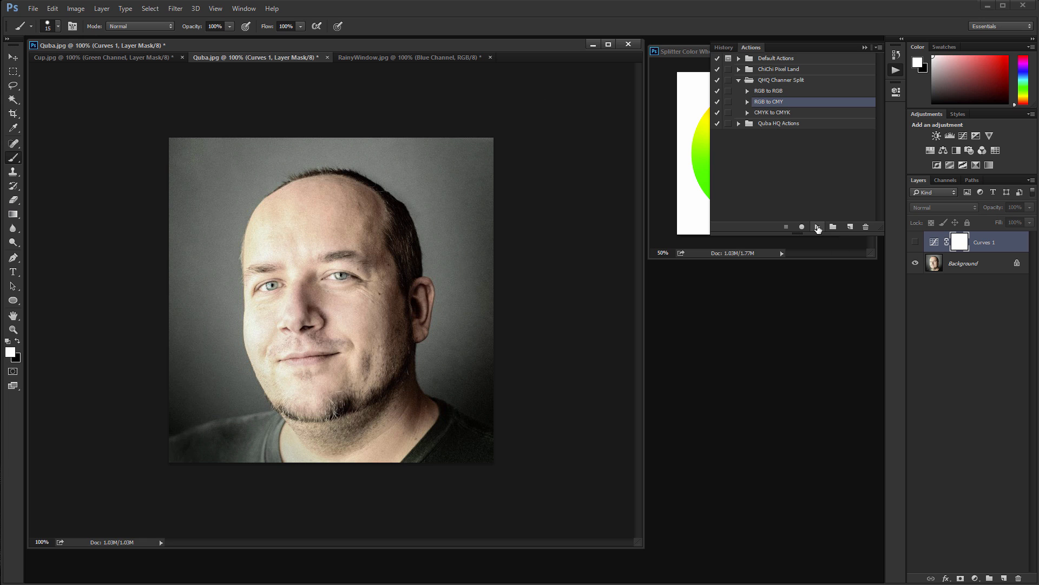
left_click(817, 227)
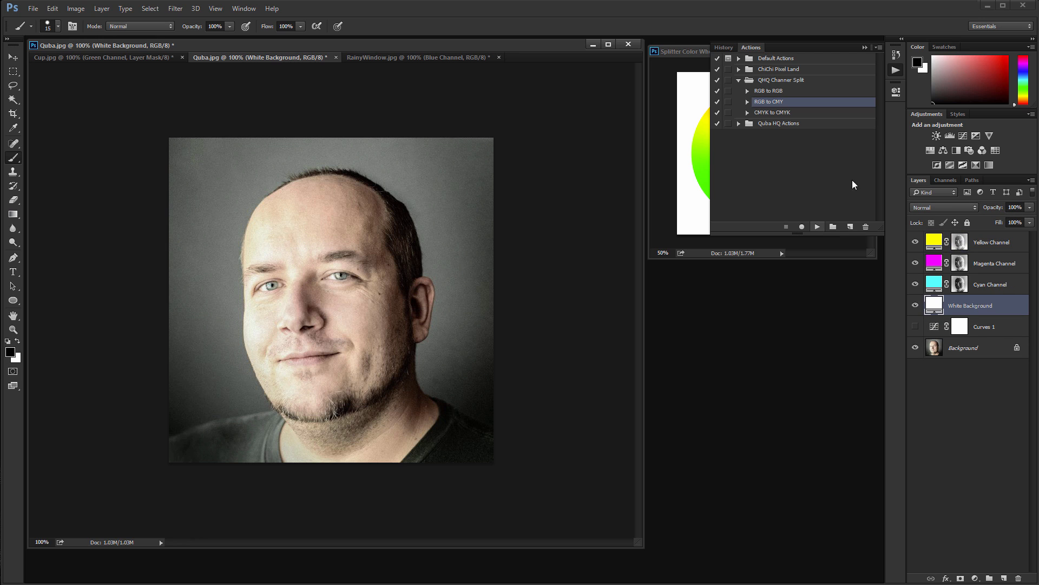
left_click(865, 47)
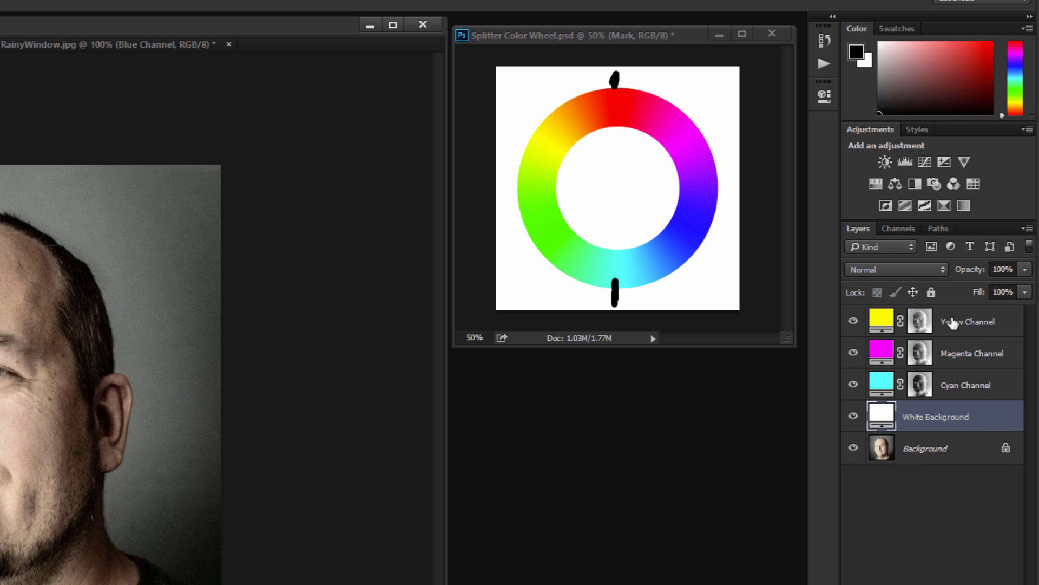
Add an Invert adjustment layer above the Mark layer in Splitter Color Wheel.psd and select the Mark layer.
left_click(576, 39)
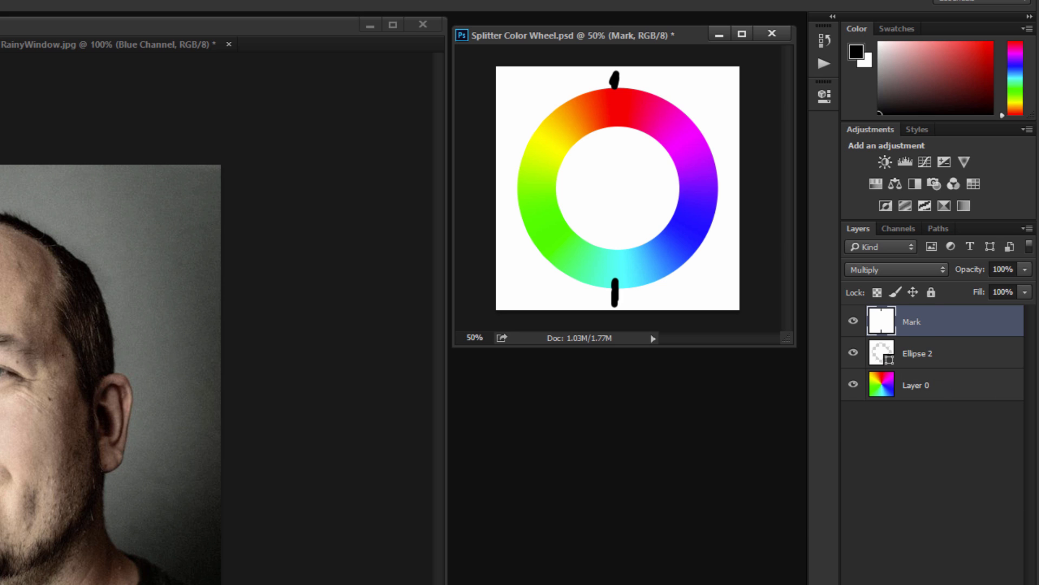
left_click(781, 85)
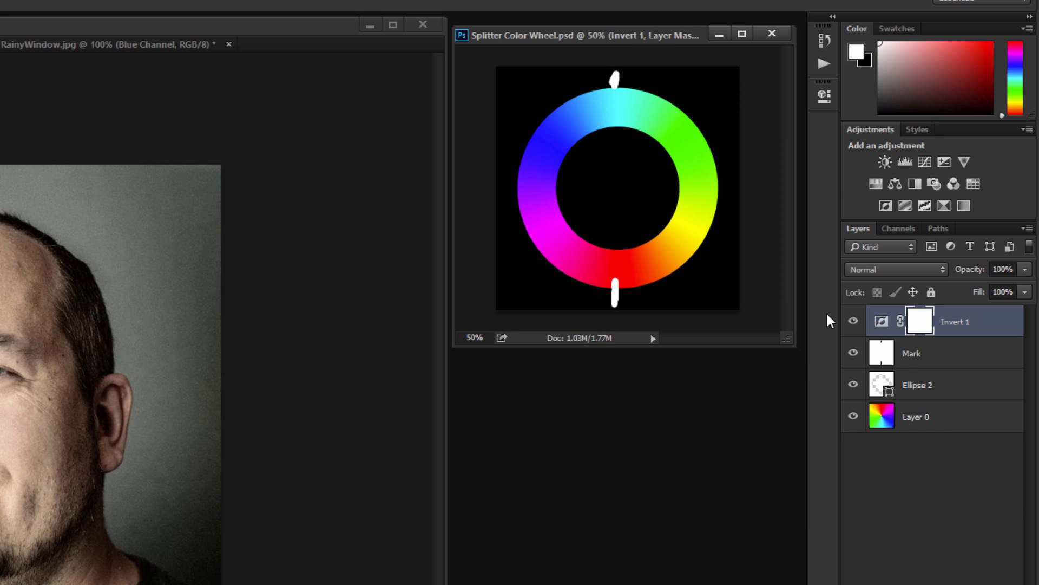
left_click(907, 353)
mouse_move(622, 81)
left_mouse_down()
mouse_move(580, 69)
mouse_move(614, 105)
left_mouse_up()
key("c")
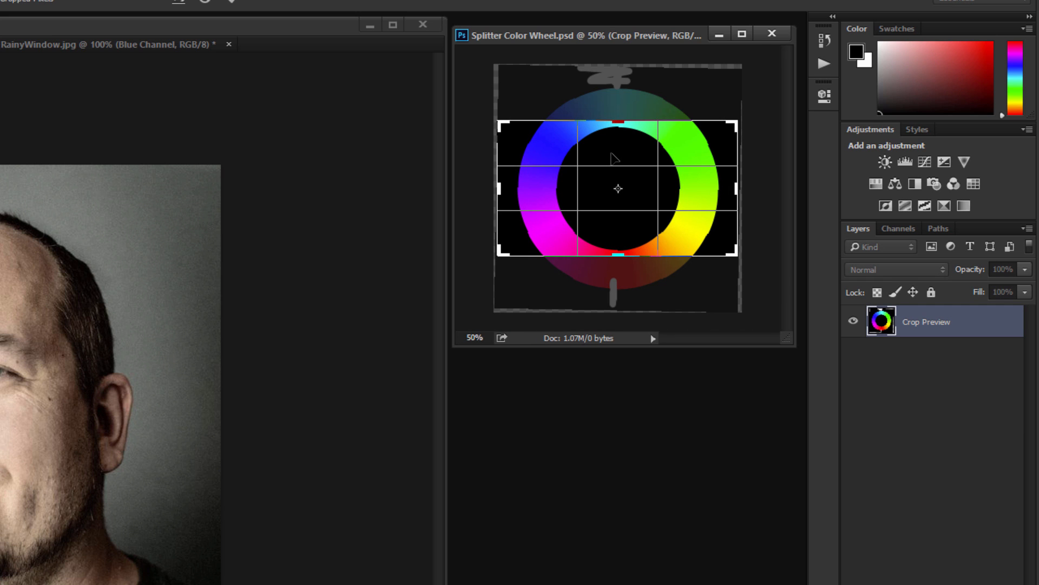
key("Return")
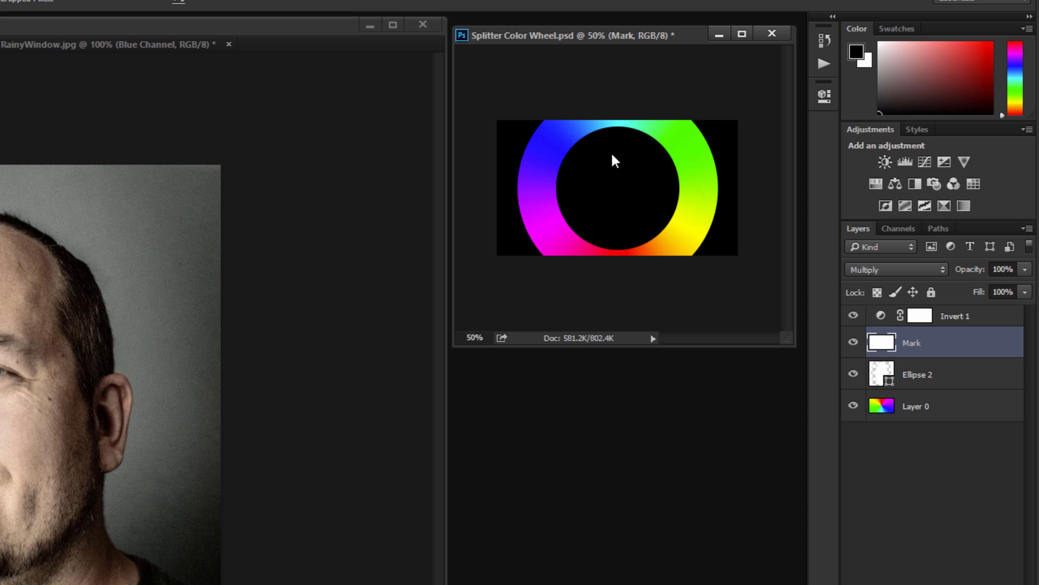
key("ctrl+z")
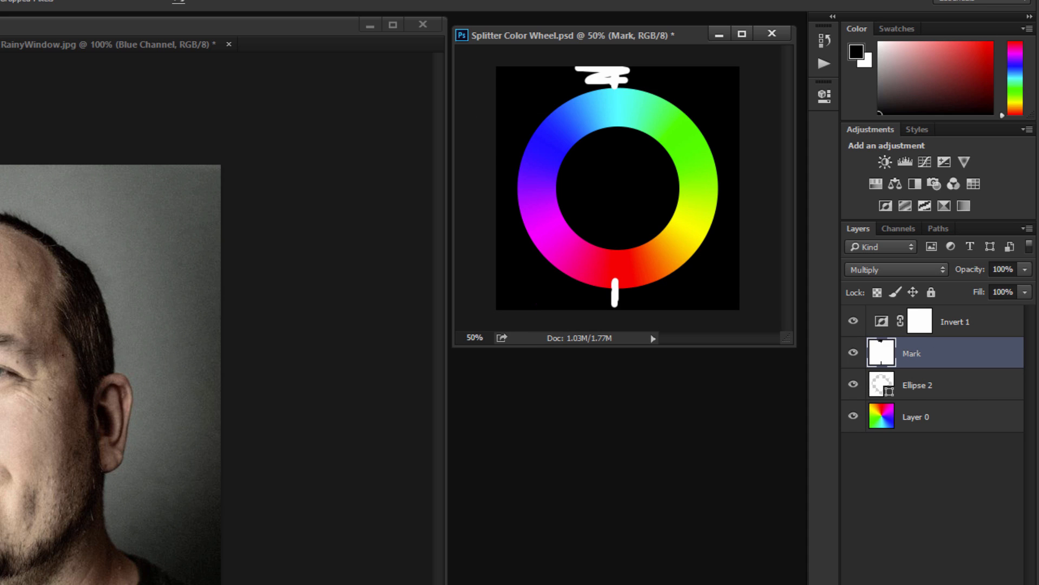
Paint over the existing brush marks at the cyan and red points of the wheel on the Mark layer.
key("x")
key("b")
mouse_move(628, 93)
left_mouse_down()
mouse_move(618, 69)
mouse_move(651, 85)
mouse_move(586, 80)
mouse_move(602, 82)
left_mouse_up()
mouse_move(617, 280)
left_mouse_down()
mouse_move(615, 307)
mouse_move(622, 297)
left_mouse_up()
Paint brush marks at the wheel's cyan, magenta and yellow points on the Mark layer, and return to Quba.jpg.
key("x")
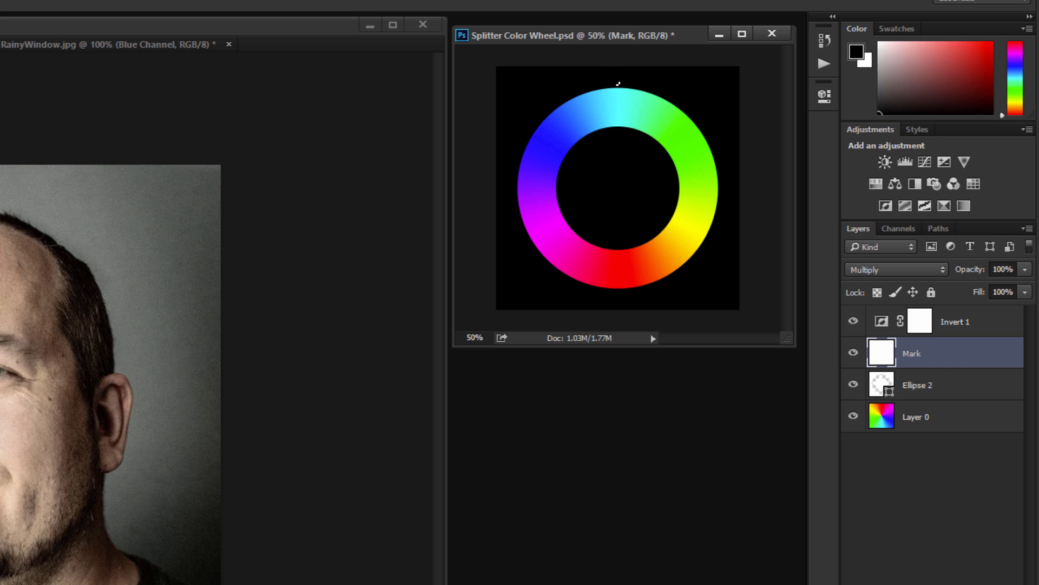
left_click_drag(621, 79, 621, 87)
left_click_drag(543, 240, 517, 255)
mouse_move(709, 239)
left_mouse_down()
mouse_move(699, 234)
mouse_move(708, 238)
left_mouse_up()
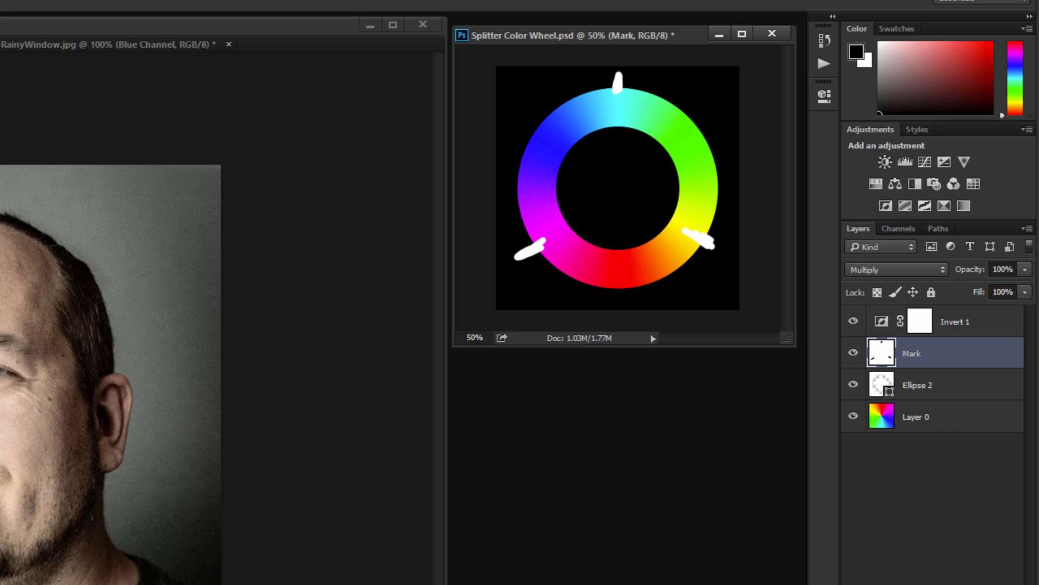
left_click(108, 44)
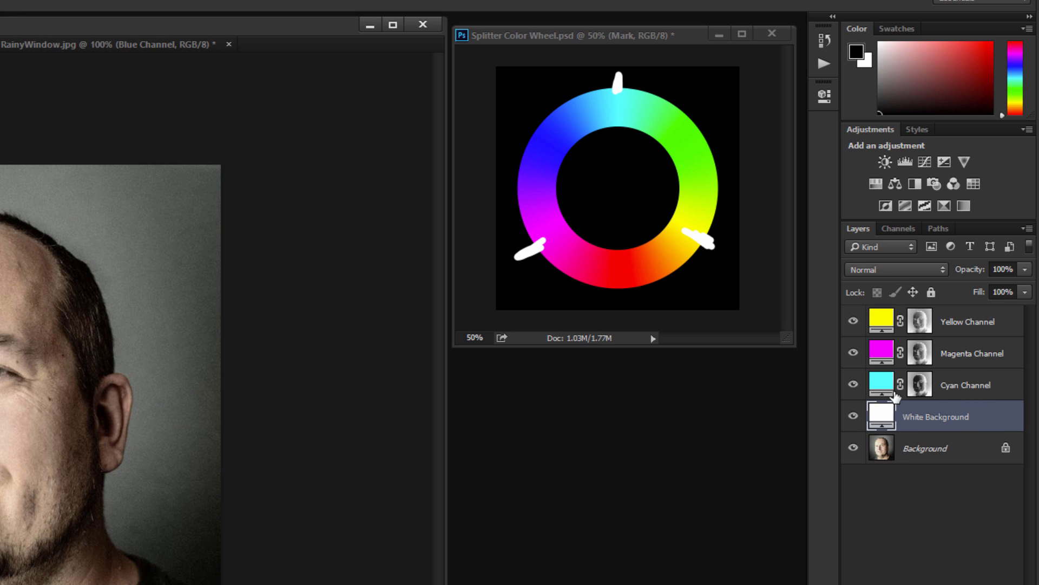
Look through the Cyan Channel layer's commands and the layer panel options for the layer color labels.
right_click(993, 390)
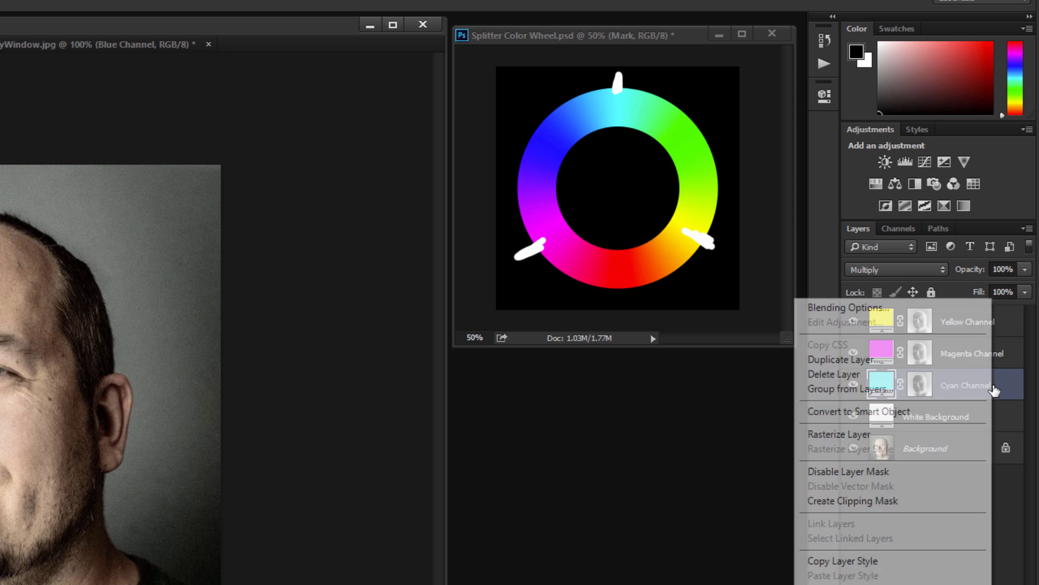
left_click(1006, 387)
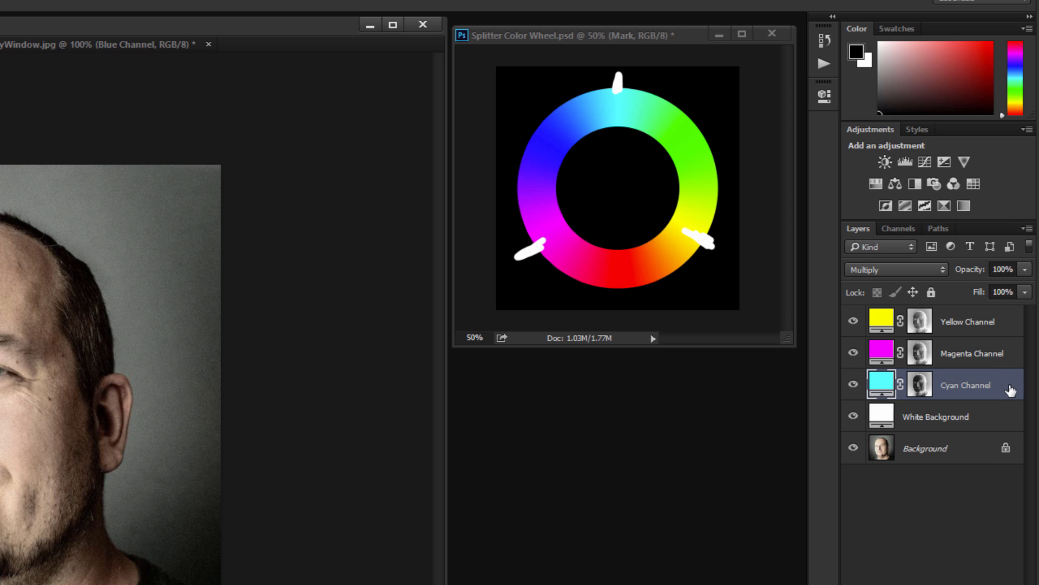
double_click(1010, 389)
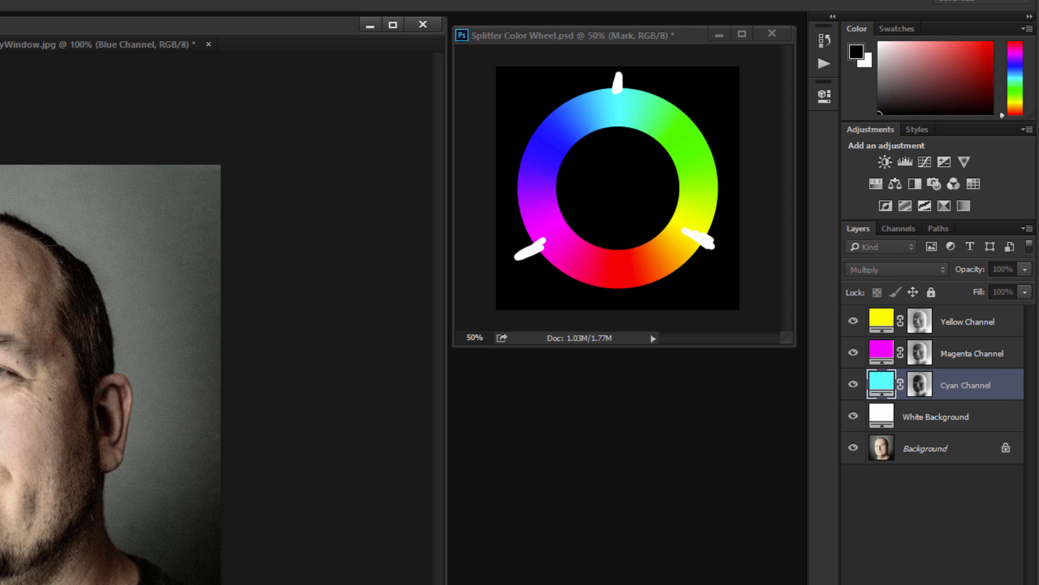
key("Escape")
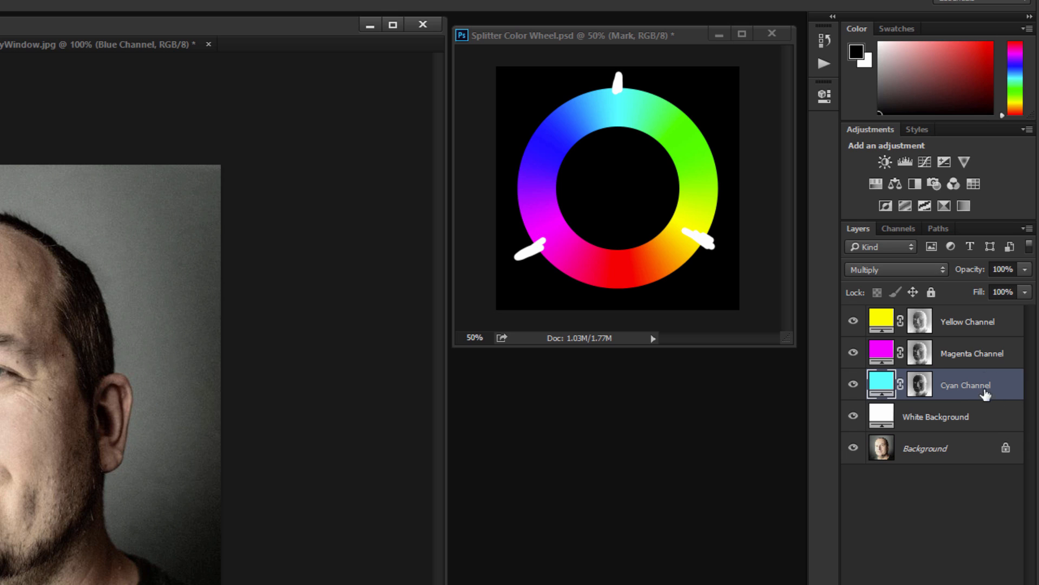
double_click(1021, 389)
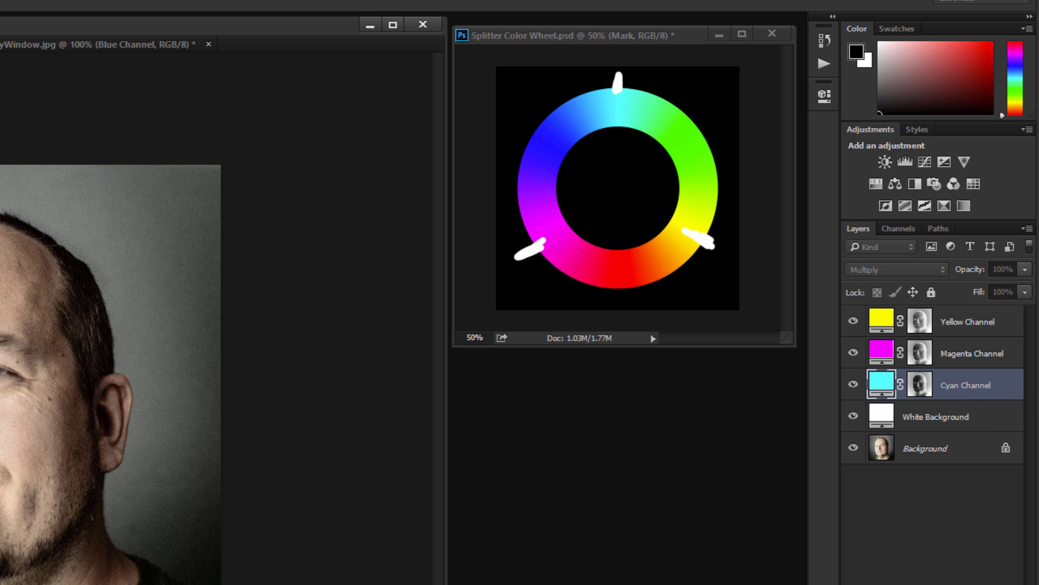
key("Escape")
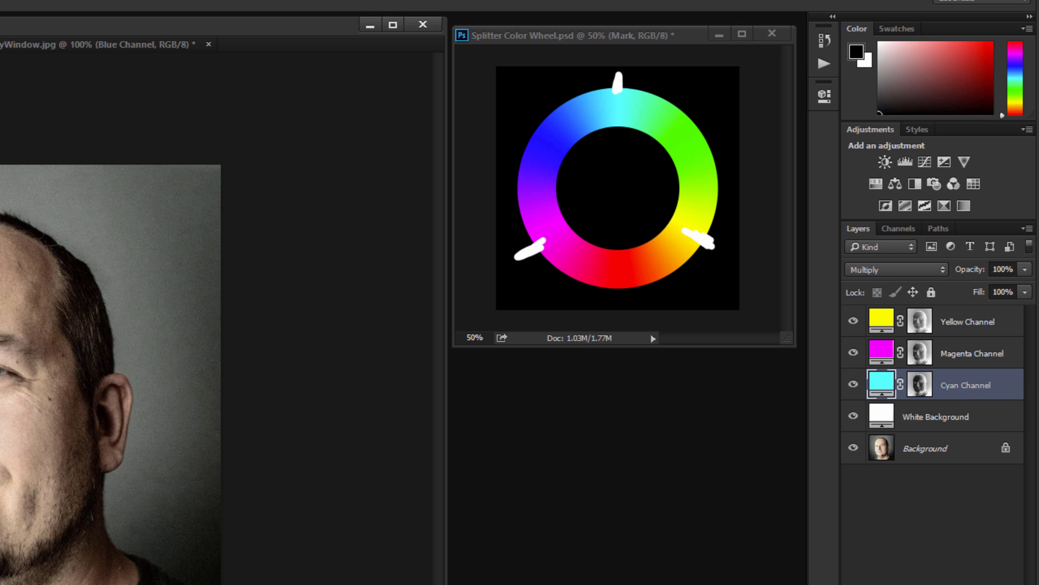
left_click(1027, 229)
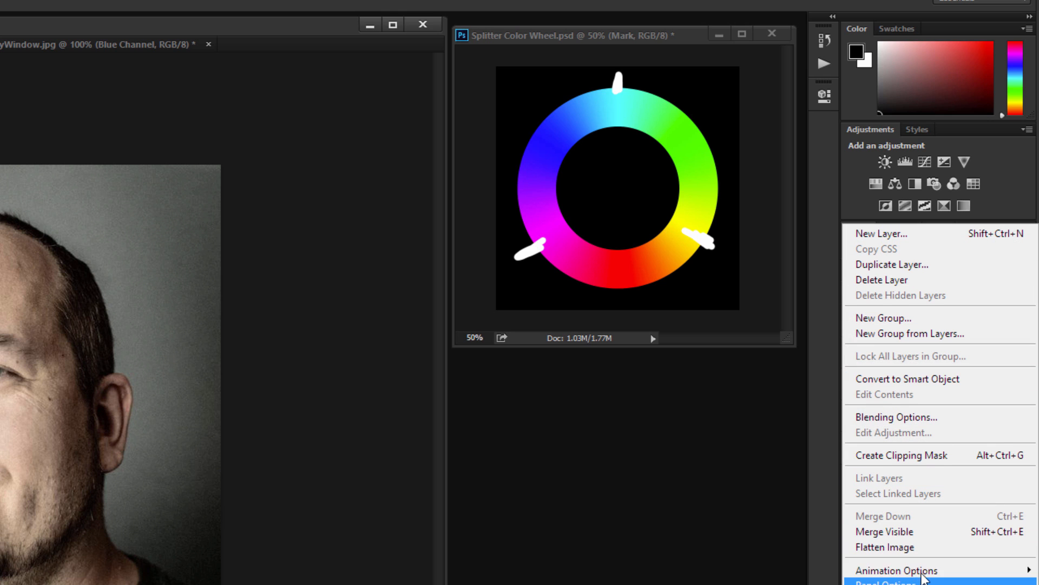
mouse_move(923, 575)
left_click(888, 583)
right_click(1014, 391)
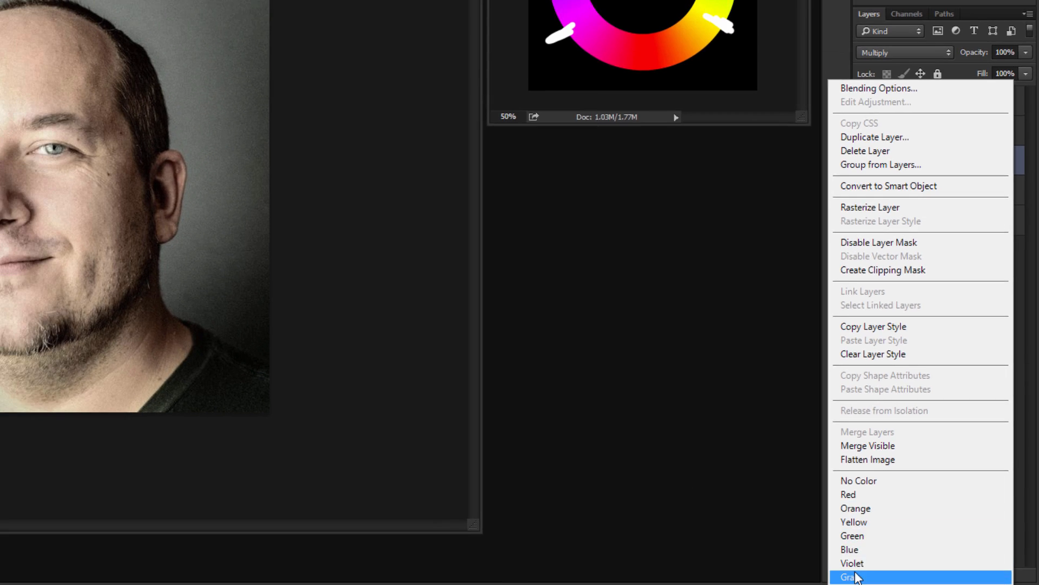
key("Escape")
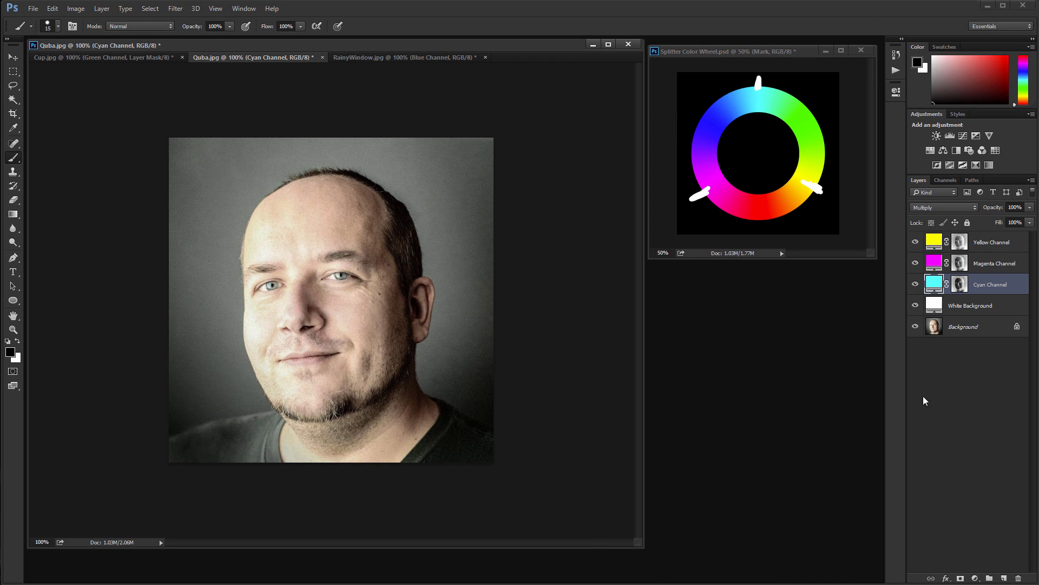
Show the Cyan, Magenta and Yellow Channel layers each on their own over the white background, and make all three visible again.
left_click(975, 398)
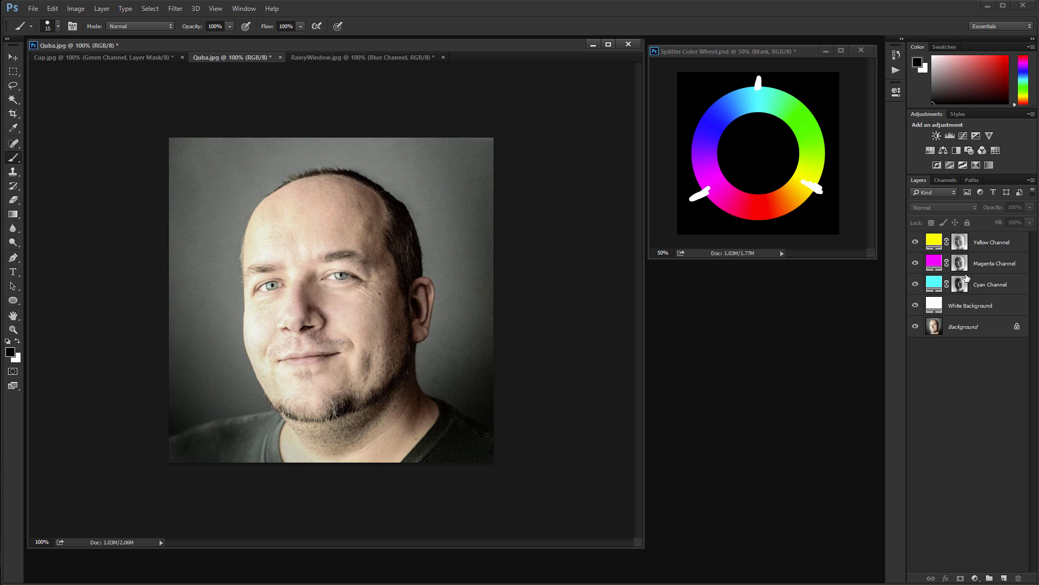
left_click(916, 242)
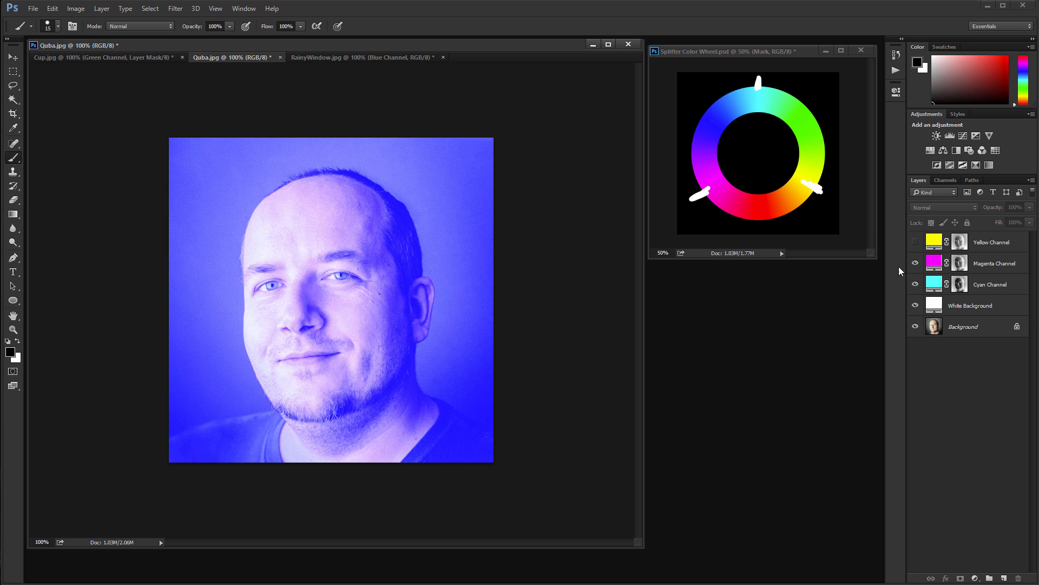
left_click(915, 263)
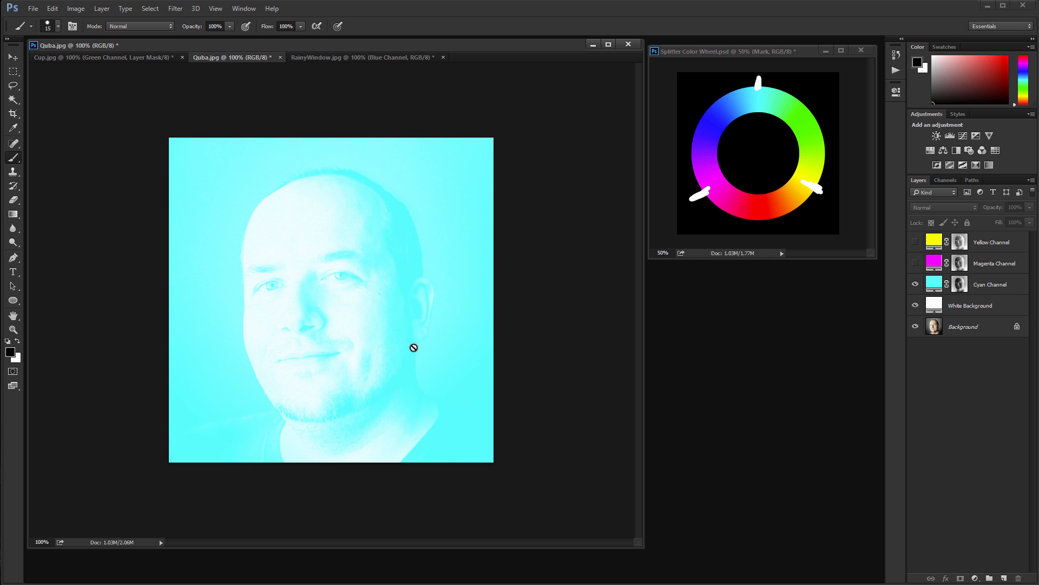
left_click(914, 284)
left_click(915, 263)
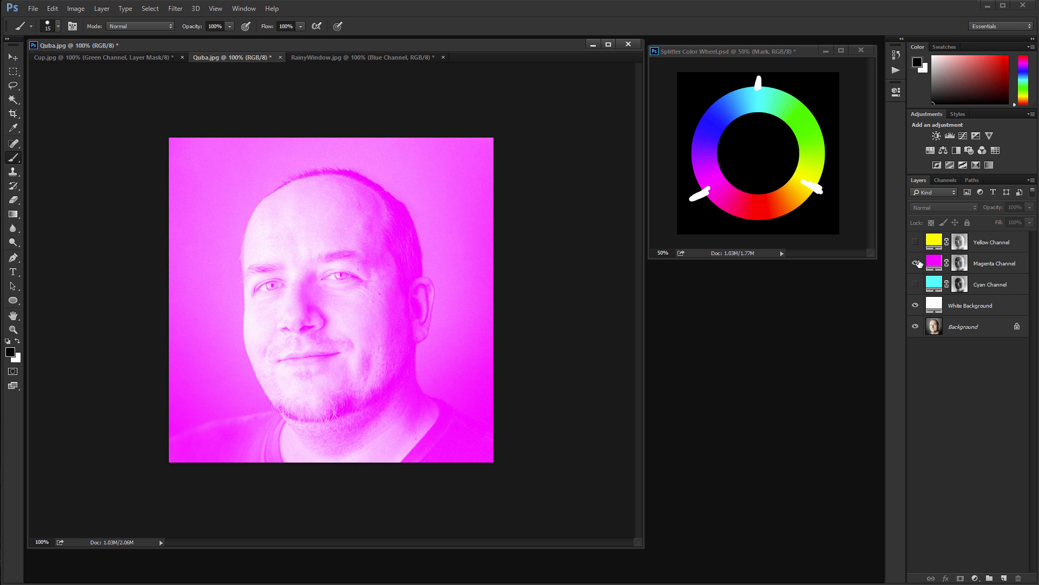
left_click(914, 263)
left_click(915, 242)
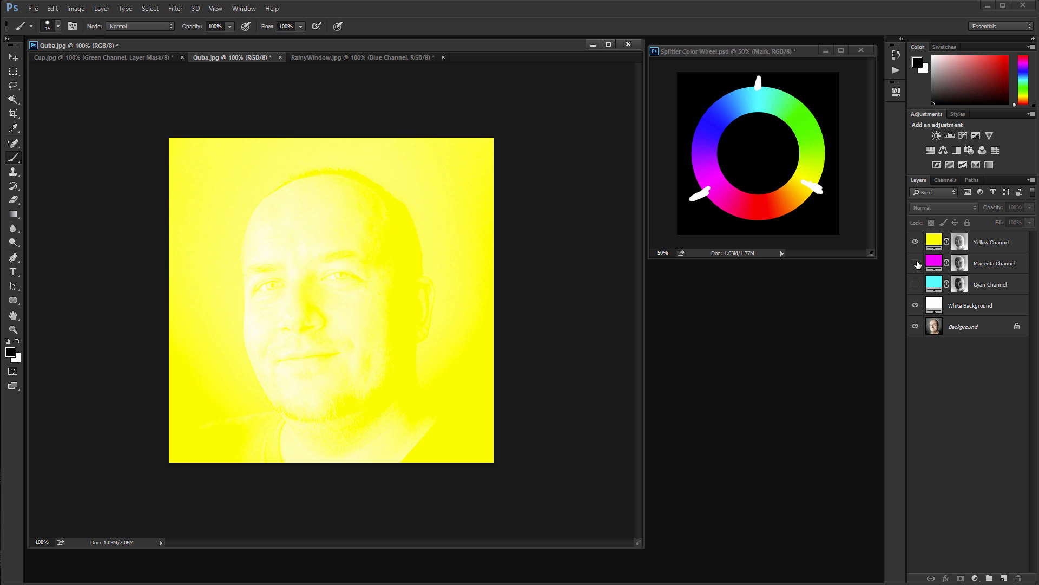
left_click(915, 263)
left_click(914, 284)
Rotate the Magenta Channel layer's mask by about -0.75 degrees with Free Transform and shift it slightly up and left.
key("v")
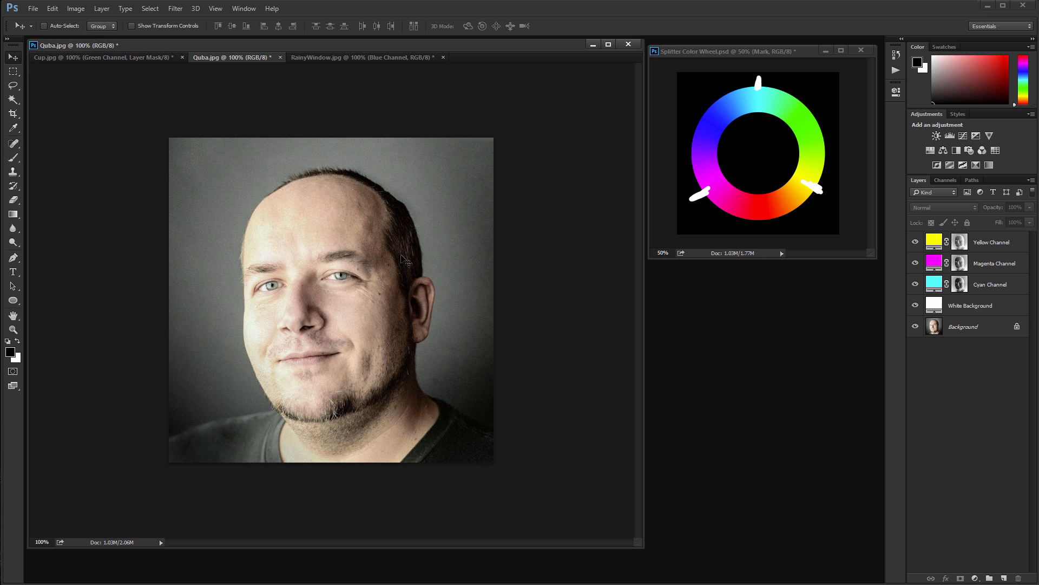
left_click(959, 244)
left_click(961, 264)
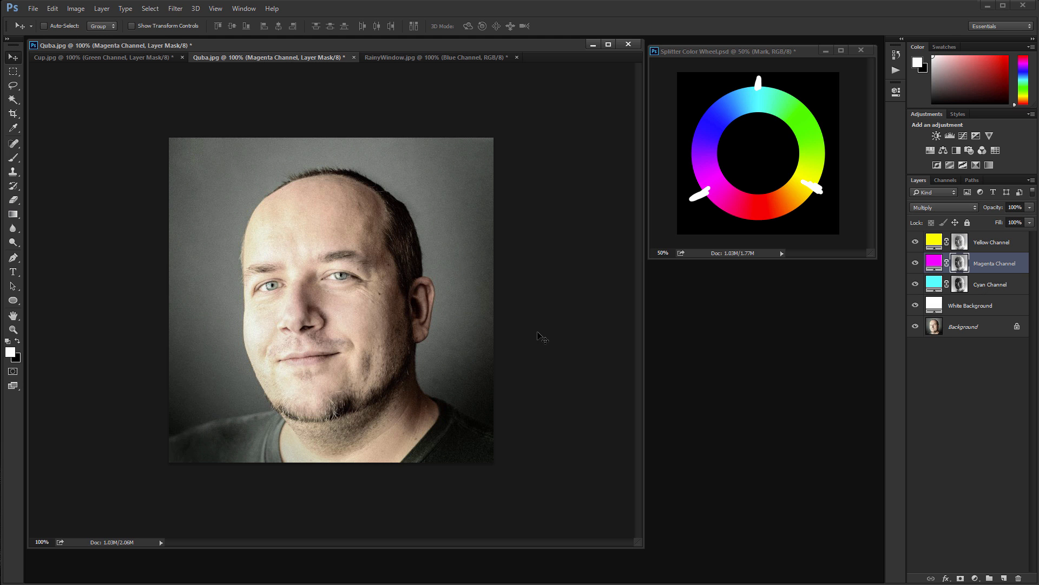
key("ctrl+t")
left_click_drag(542, 265, 547, 264)
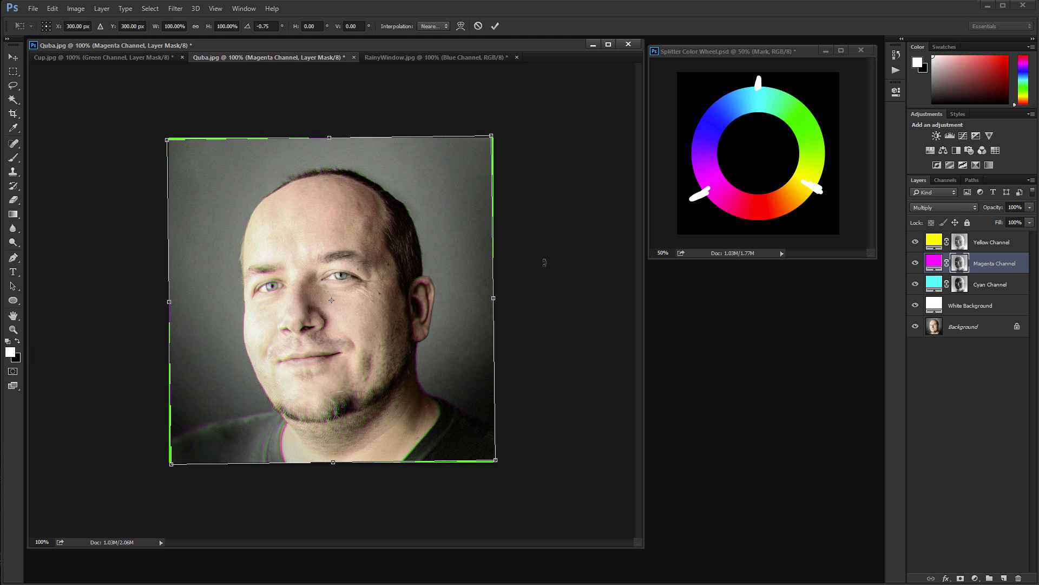
left_click_drag(461, 291, 458, 286)
key("Return")
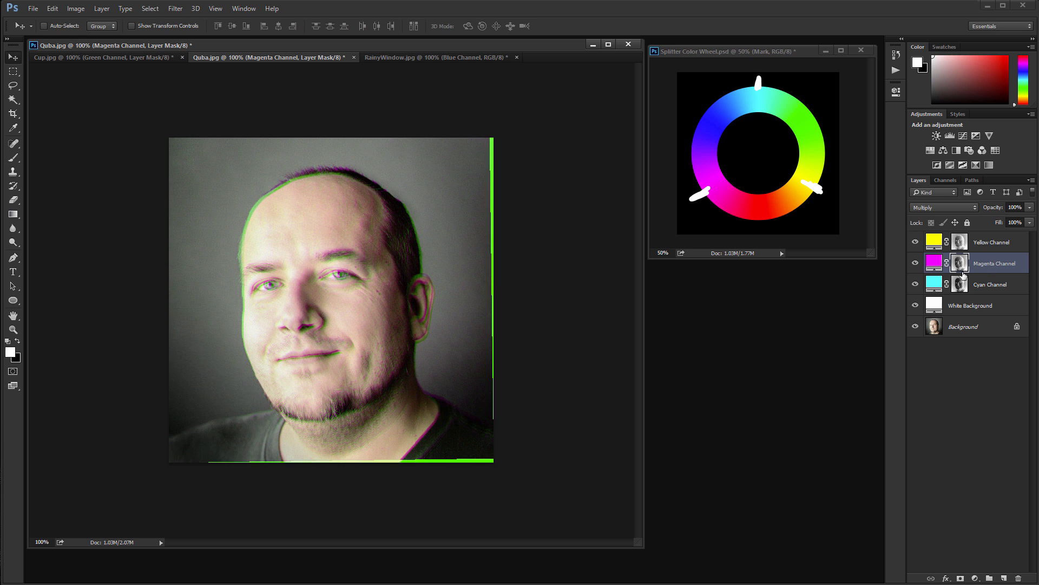
Rotate the Cyan Channel layer and its mask by about 1.8 degrees with Free Transform and nudge it slightly sideways.
left_click(936, 285)
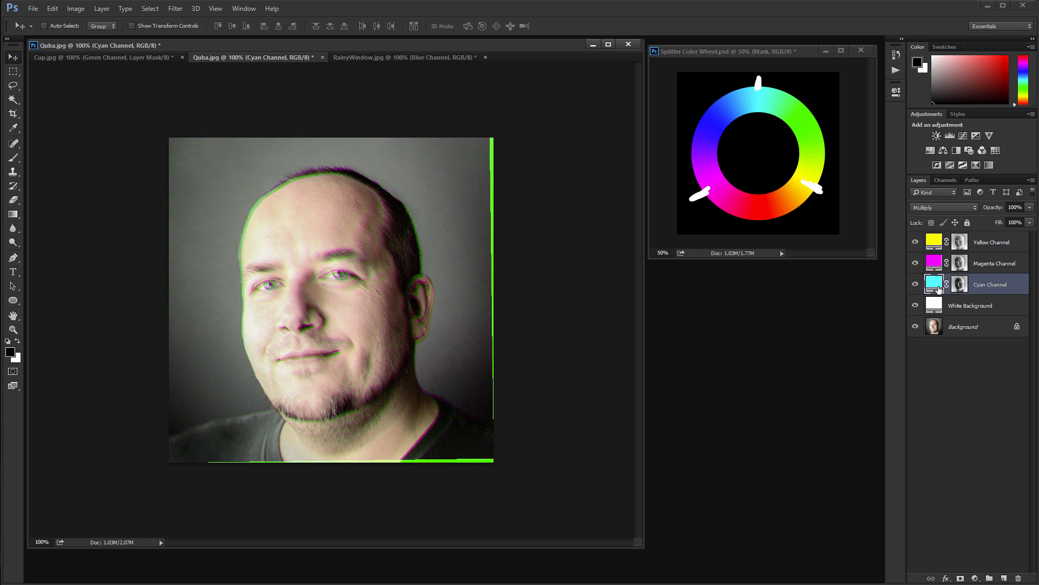
key("ctrl+t")
left_click_drag(546, 191, 549, 198)
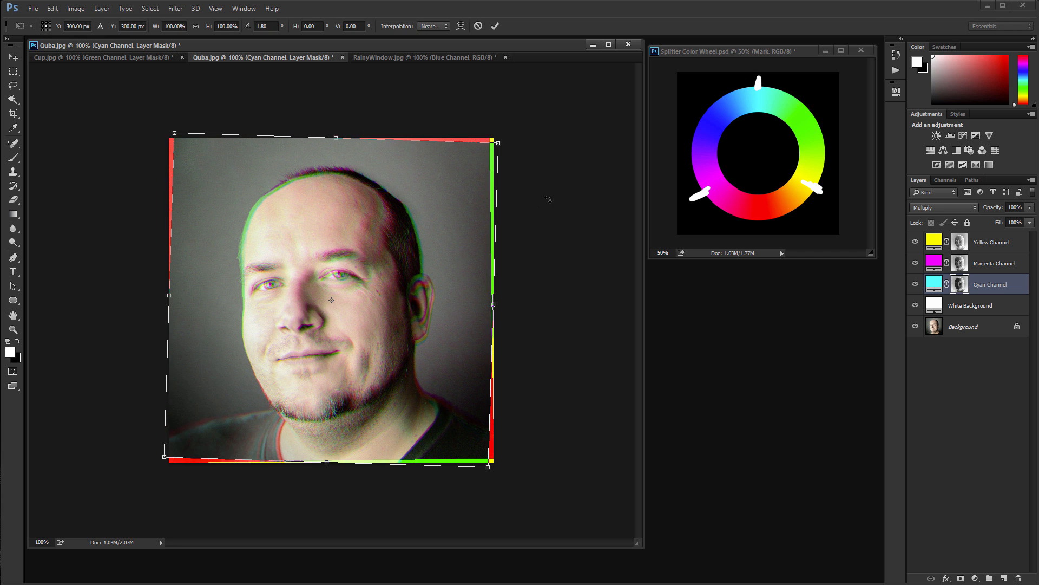
left_click_drag(453, 225, 450, 228)
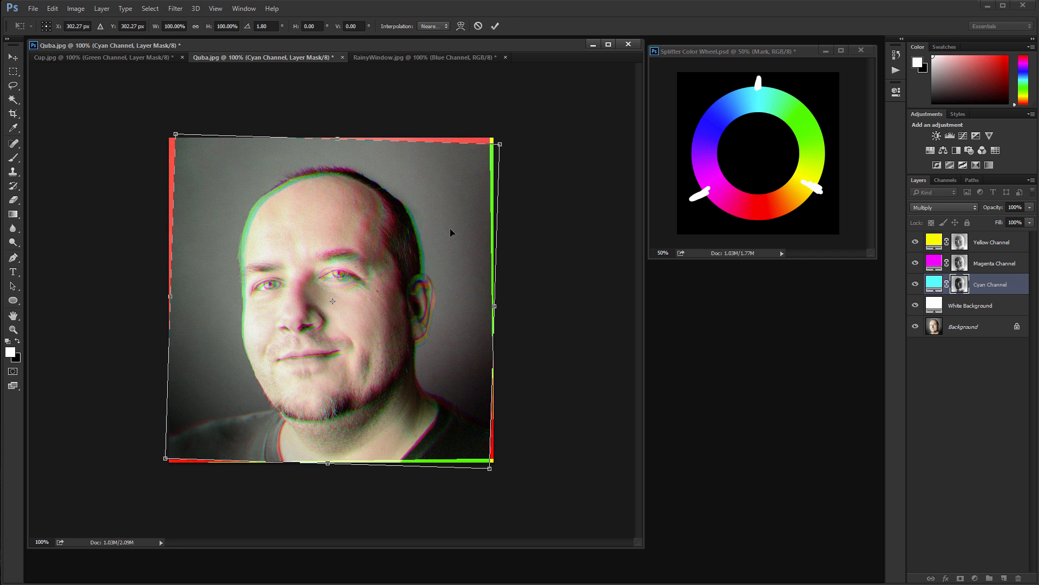
key("Return")
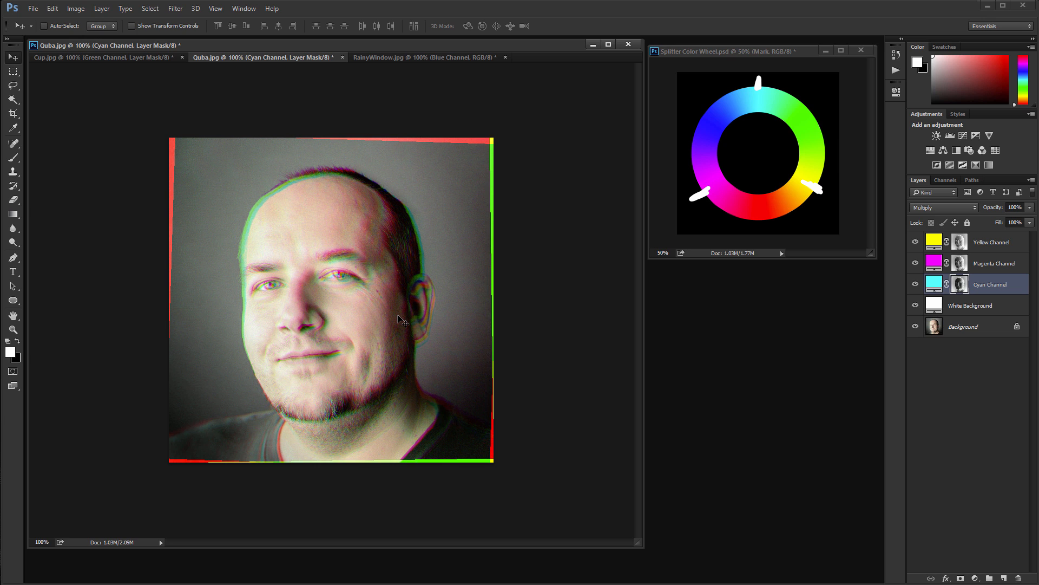
left_click_drag(372, 288, 366, 287)
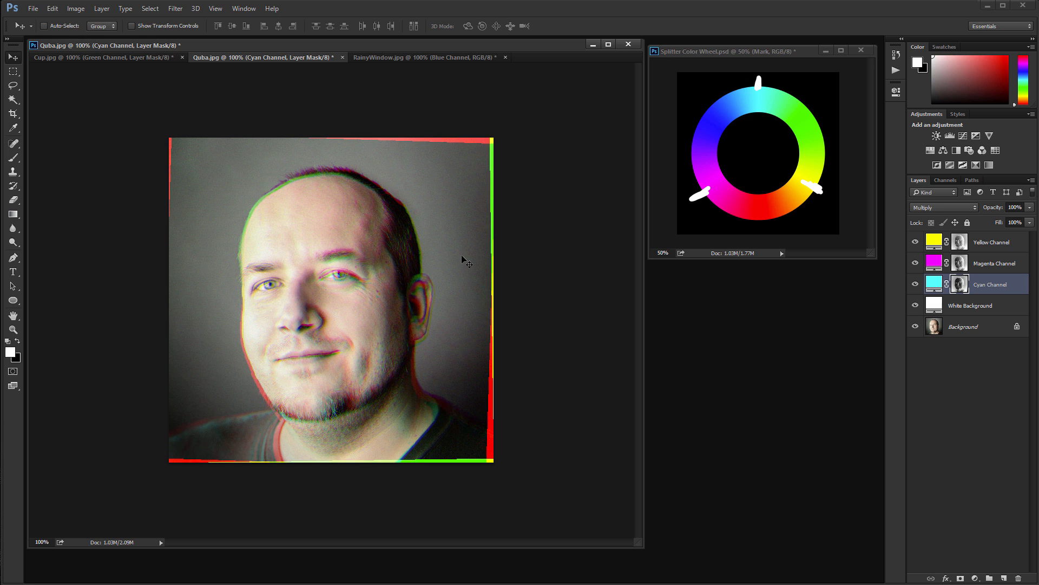
Undo the rotations and shifts of the Magenta Channel and Cyan Channel layers.
key("ctrl+alt+z")
key("ctrl+alt+z")
key("ctrl+alt+z")
key("ctrl+alt+z")
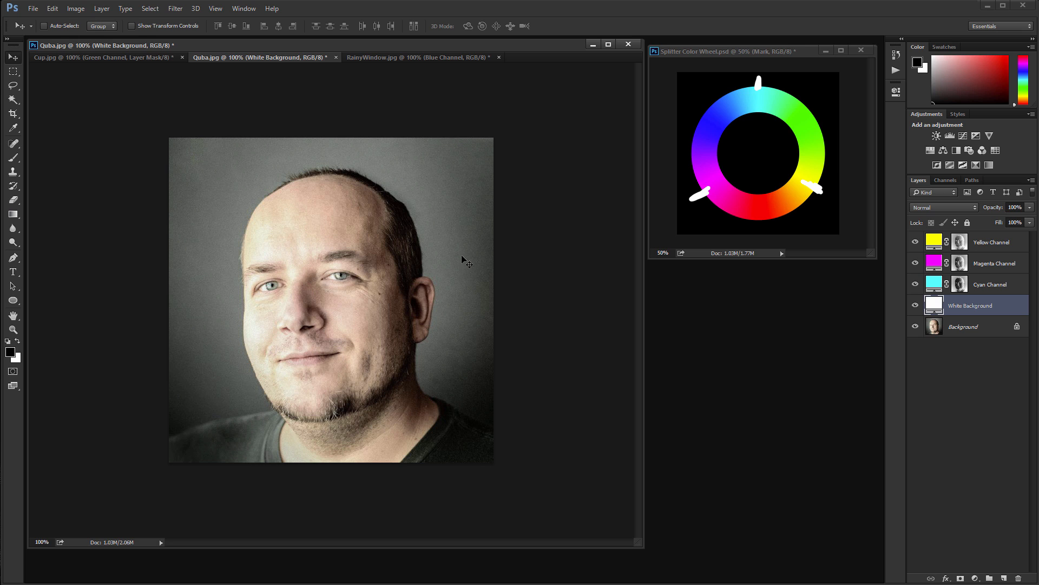
Preview red (ff0000), green and golden yellow (ffd200) hues for the Magenta Channel fill, and discard the color change.
left_click(990, 285)
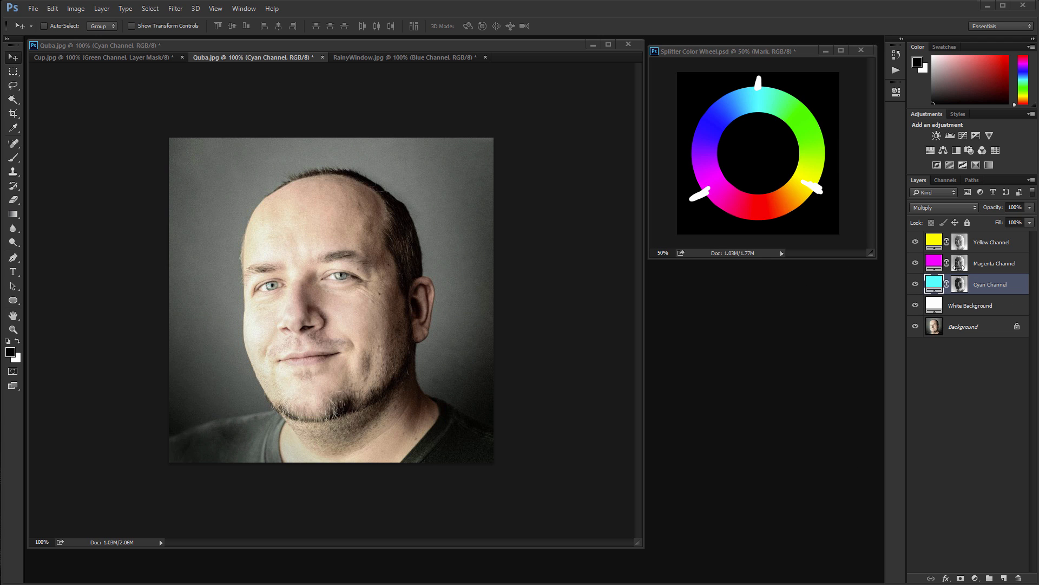
double_click(935, 261)
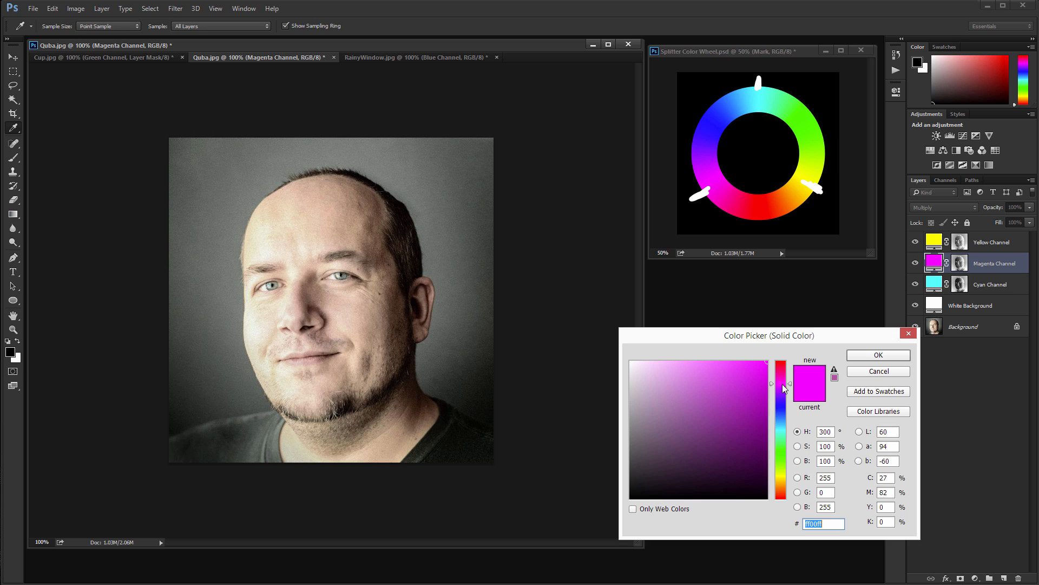
left_click_drag(782, 384, 782, 356)
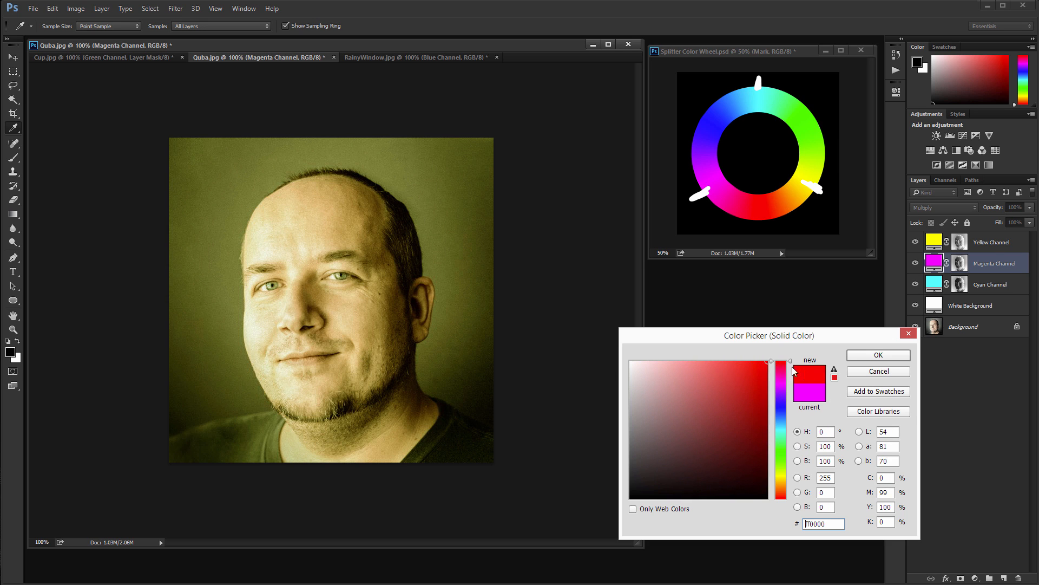
left_click_drag(785, 377, 782, 444)
mouse_move(782, 462)
left_mouse_down()
mouse_move(779, 495)
mouse_move(782, 450)
mouse_move(784, 479)
left_mouse_up()
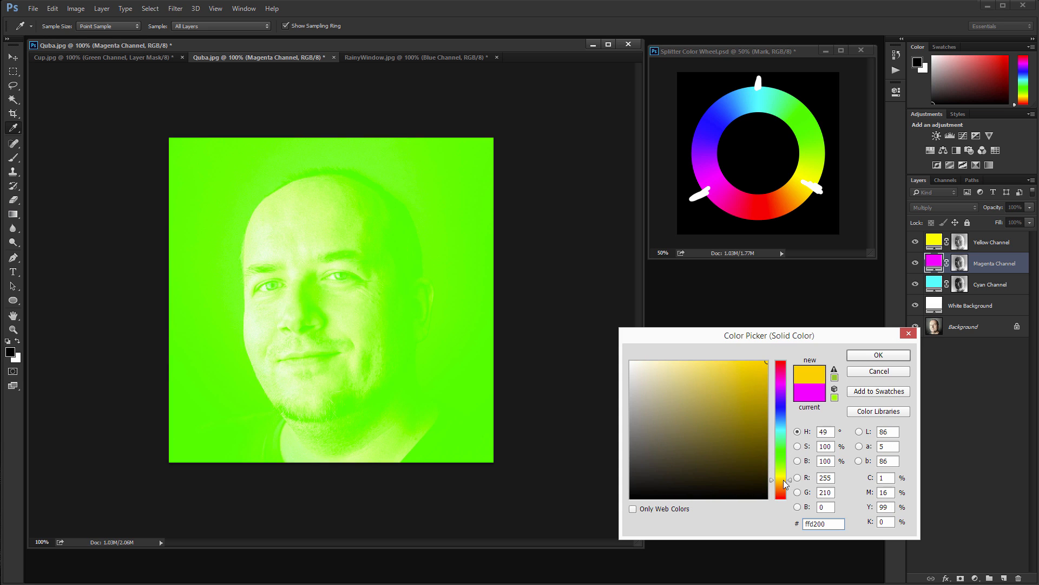
left_click(878, 371)
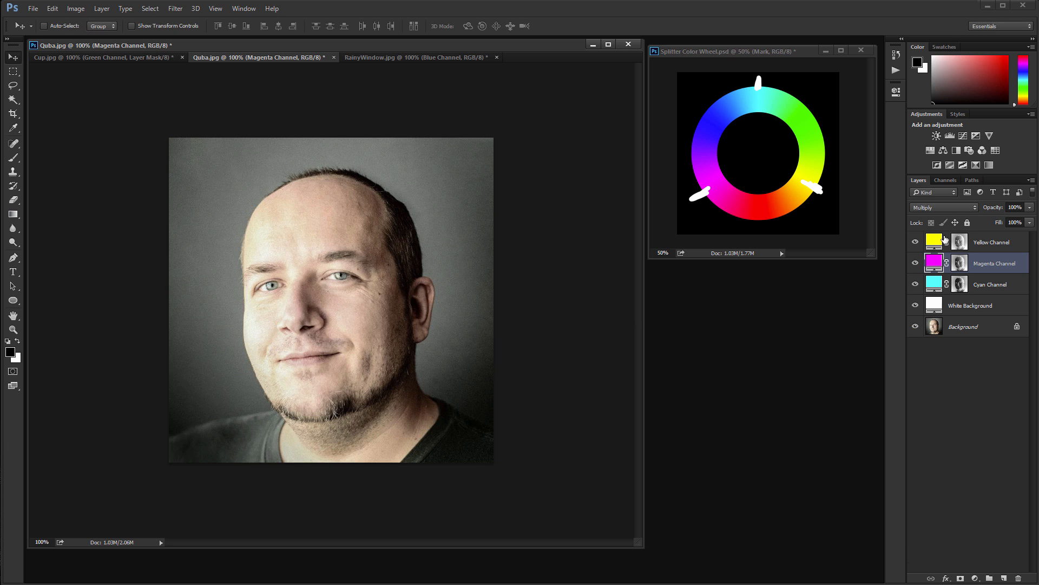
Change the Cyan Channel fill to dark green (1e7500).
double_click(933, 286)
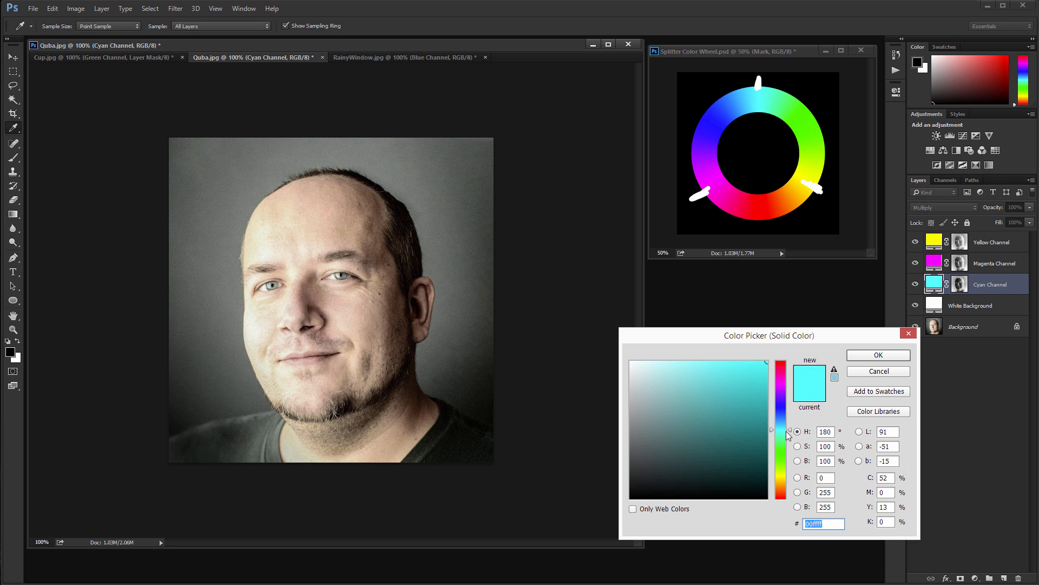
mouse_move(793, 434)
left_mouse_down()
mouse_move(787, 422)
mouse_move(781, 467)
mouse_move(786, 459)
left_mouse_up()
mouse_move(743, 377)
left_mouse_down()
mouse_move(718, 374)
mouse_move(668, 401)
mouse_move(641, 383)
mouse_move(650, 331)
mouse_move(735, 437)
mouse_move(742, 424)
mouse_move(725, 415)
mouse_move(694, 442)
mouse_move(726, 448)
mouse_move(758, 362)
left_mouse_up()
mouse_move(735, 411)
left_mouse_down()
mouse_move(800, 351)
mouse_move(787, 435)
left_mouse_up()
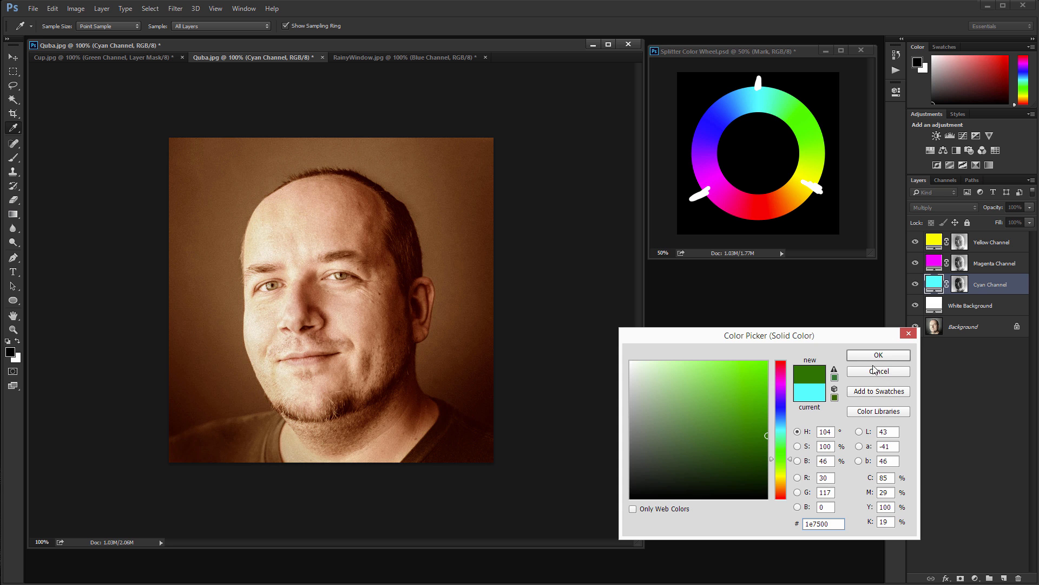
left_click(878, 356)
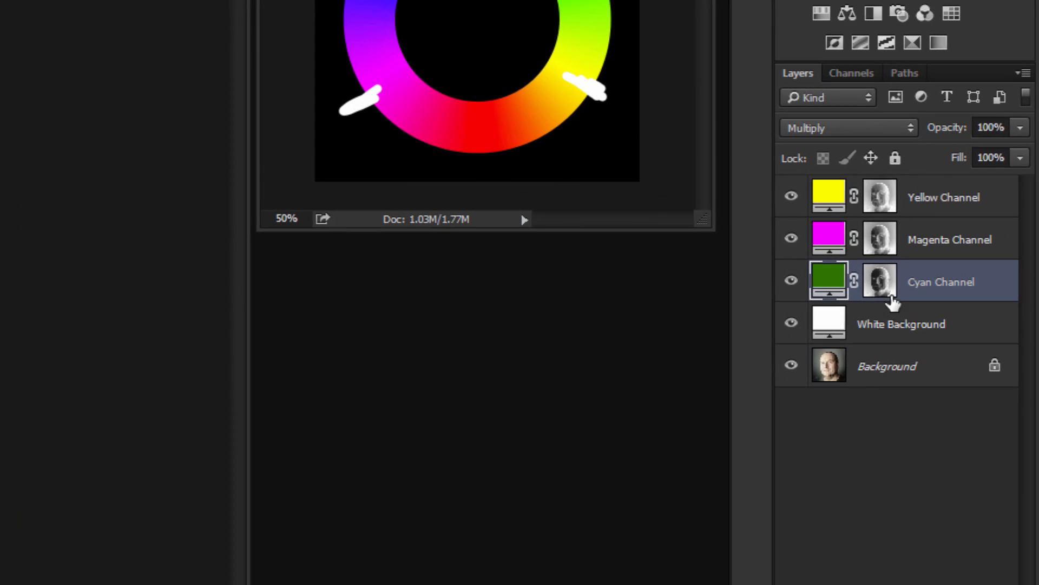
Preview Levels on the Cyan Channel mask with output black at 194 and output white at 127, and discard the adjustment.
left_click(882, 281)
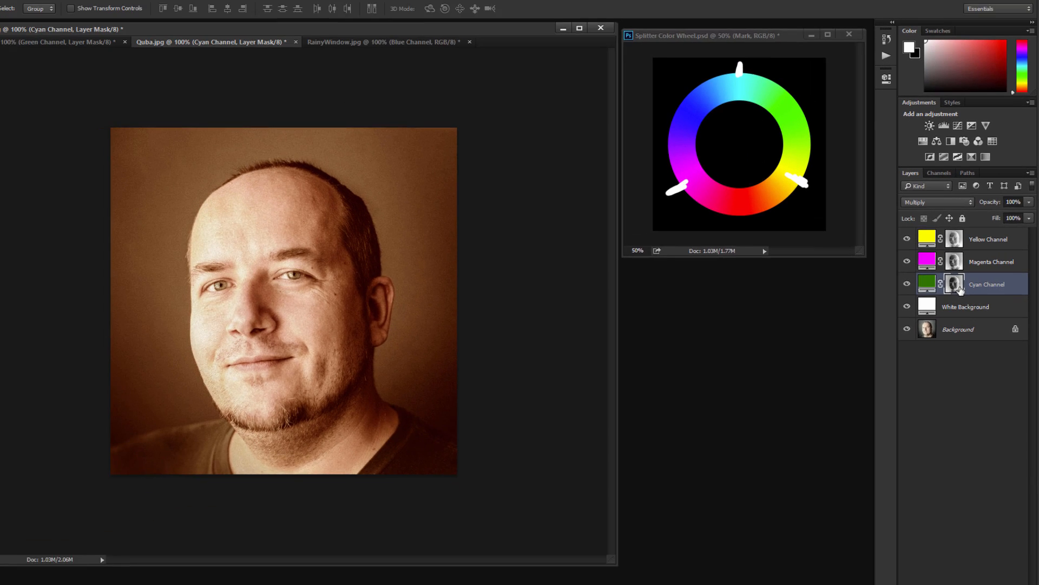
key("ctrl+l")
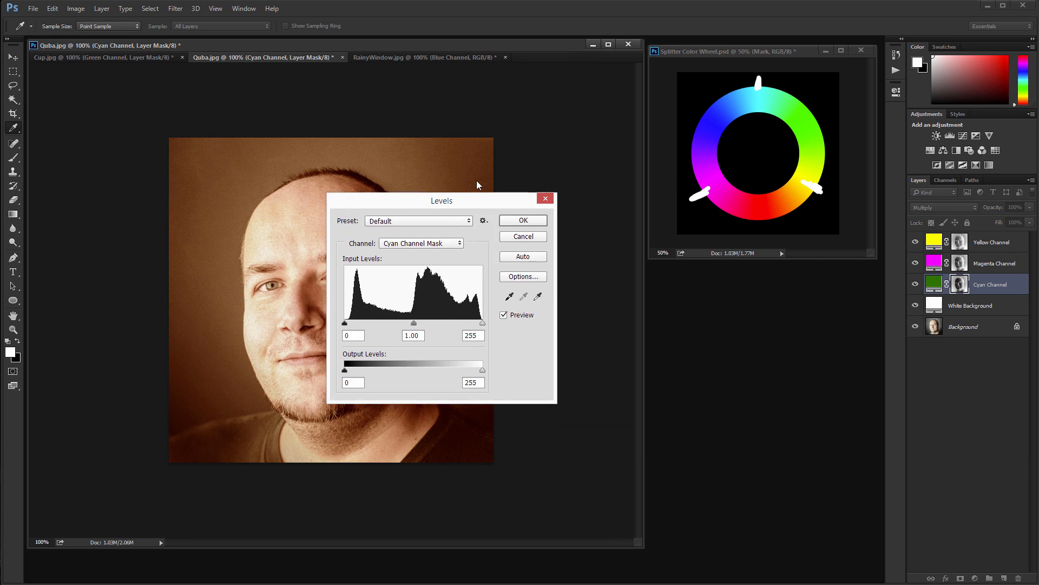
left_click_drag(476, 200, 659, 279)
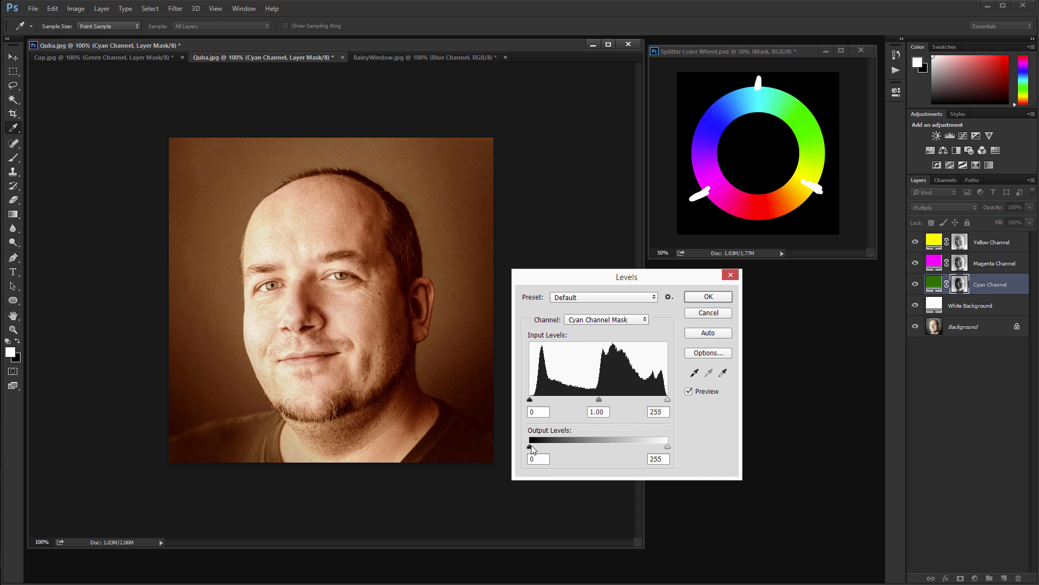
left_click_drag(531, 449, 635, 450)
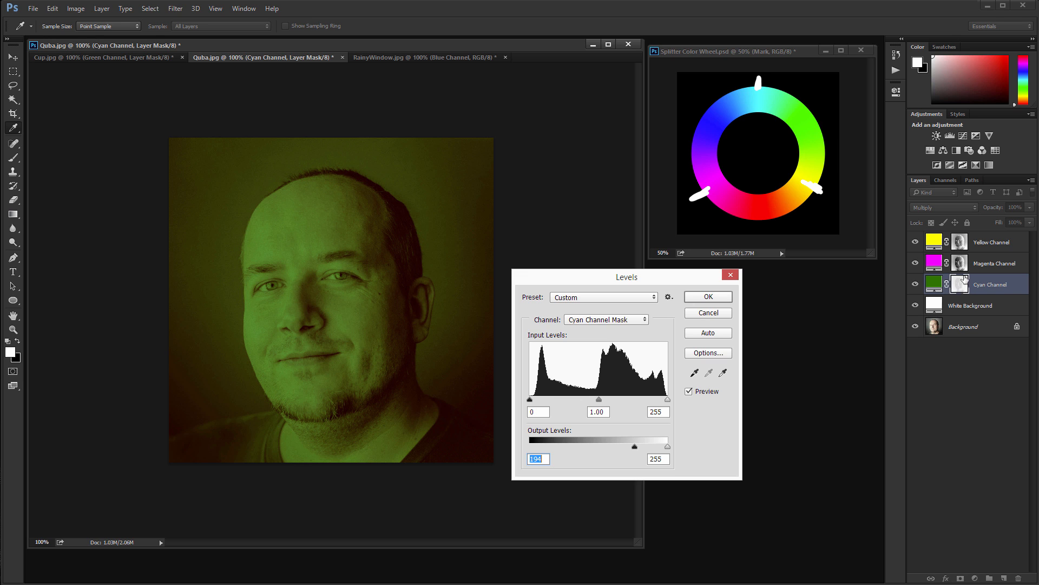
left_click_drag(635, 447, 503, 452)
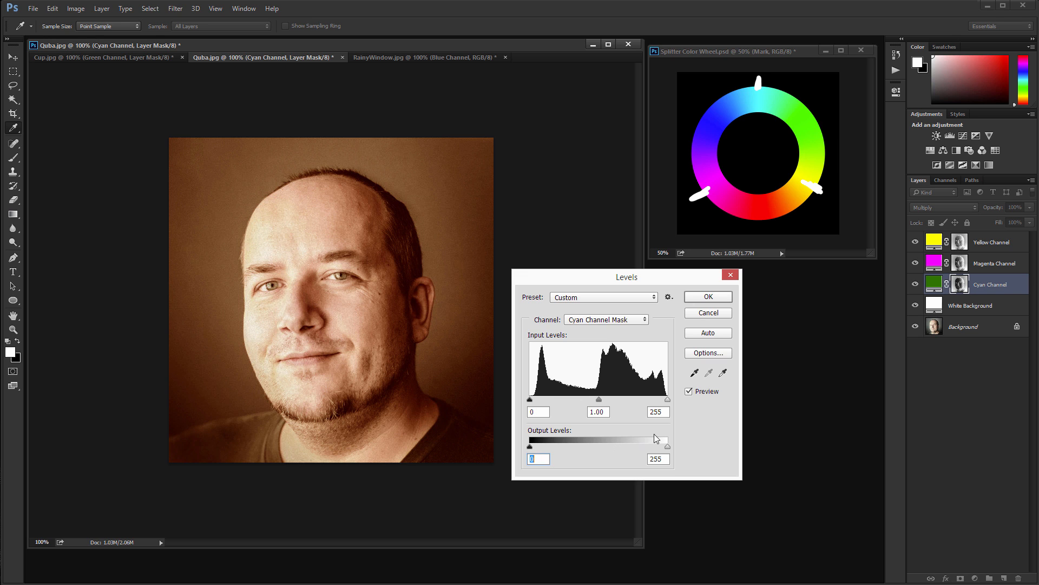
left_click_drag(667, 446, 598, 451)
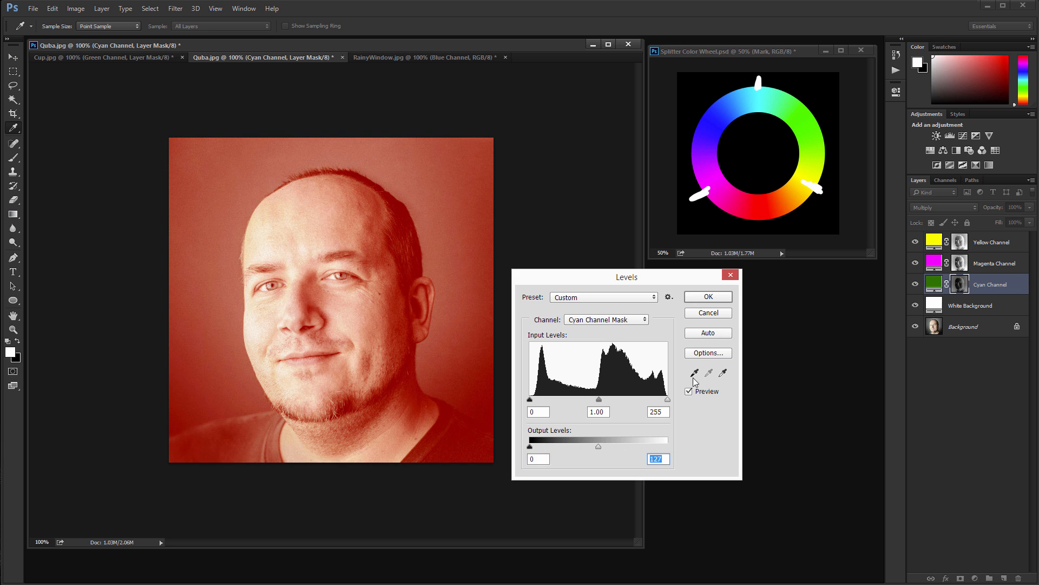
left_click(708, 313)
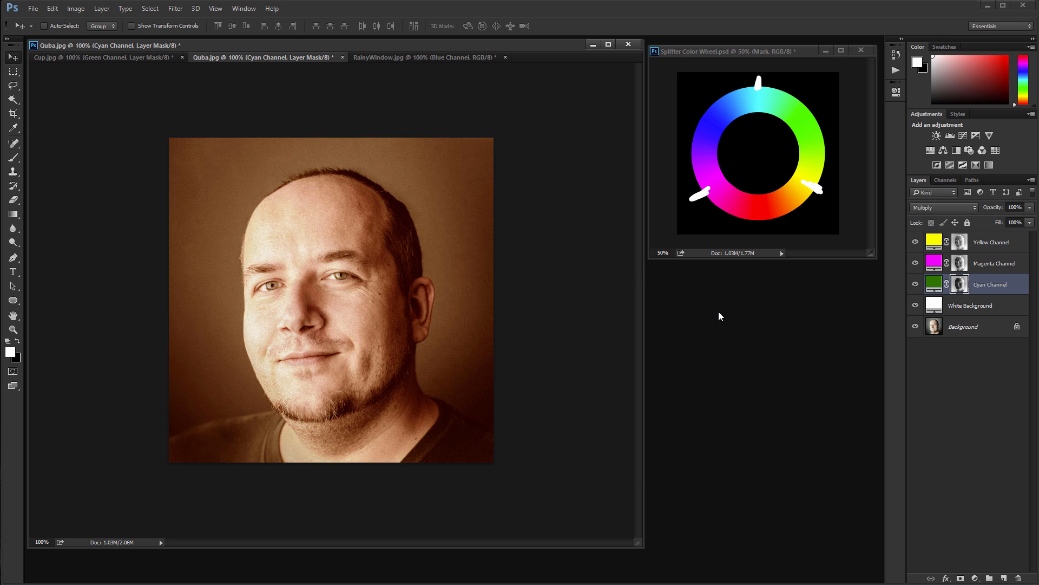
Delete the three channel layers and White Background, and run the RGB to CMY action to split the photo again.
left_click(977, 305)
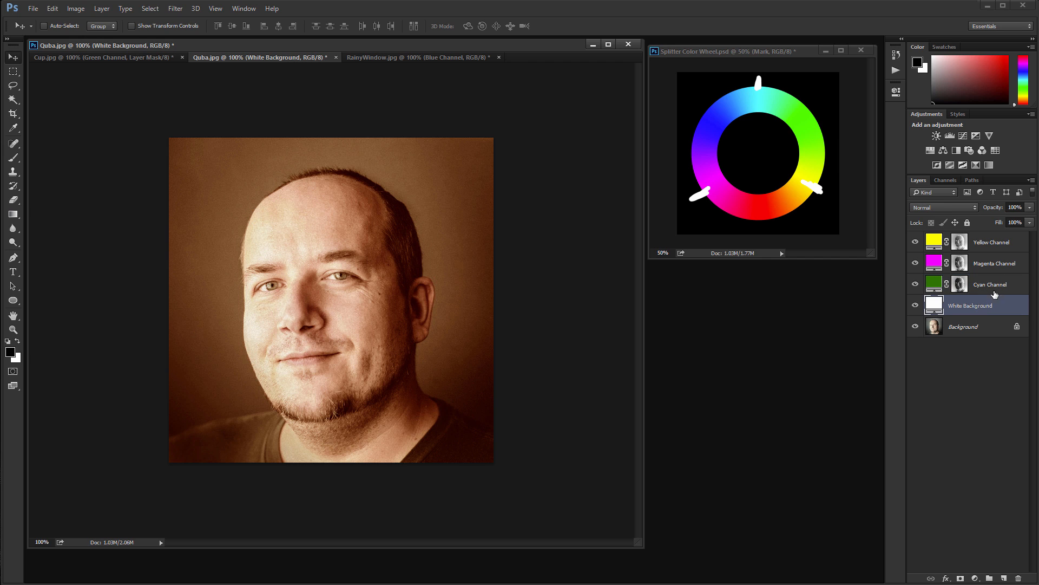
left_click(1001, 244, "shift")
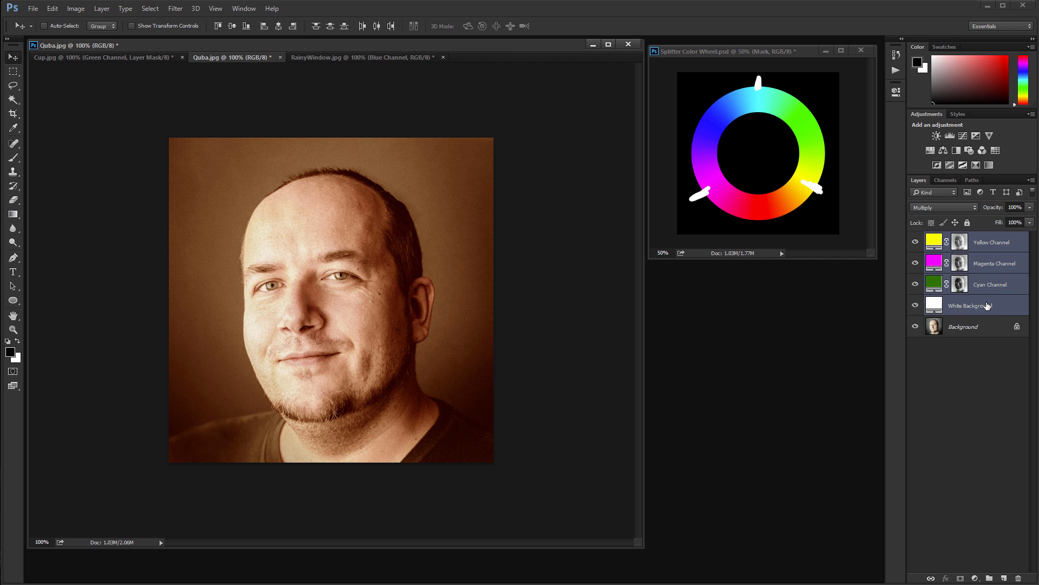
left_click_drag(986, 306, 1019, 578)
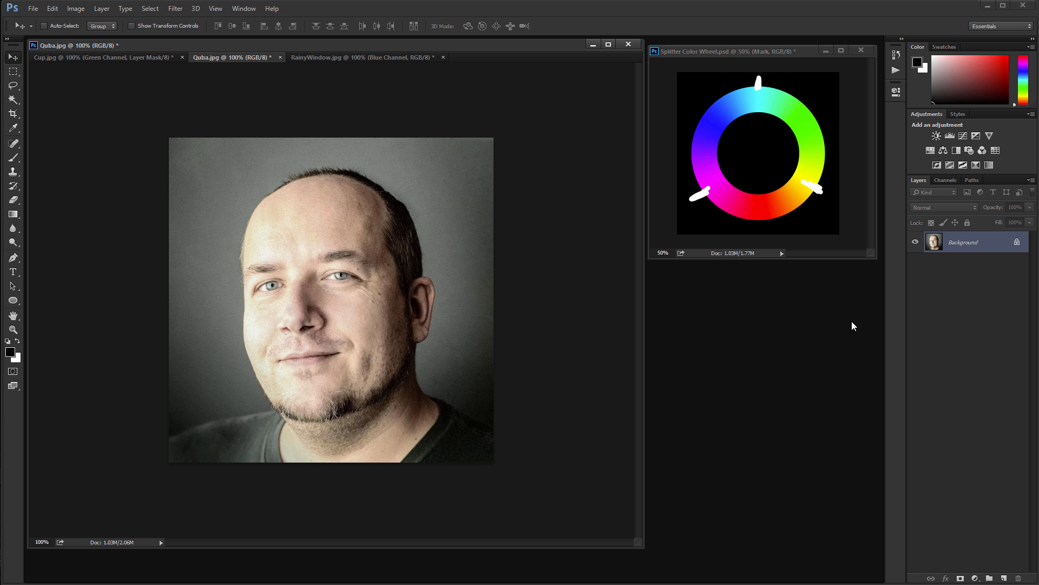
left_click(895, 70)
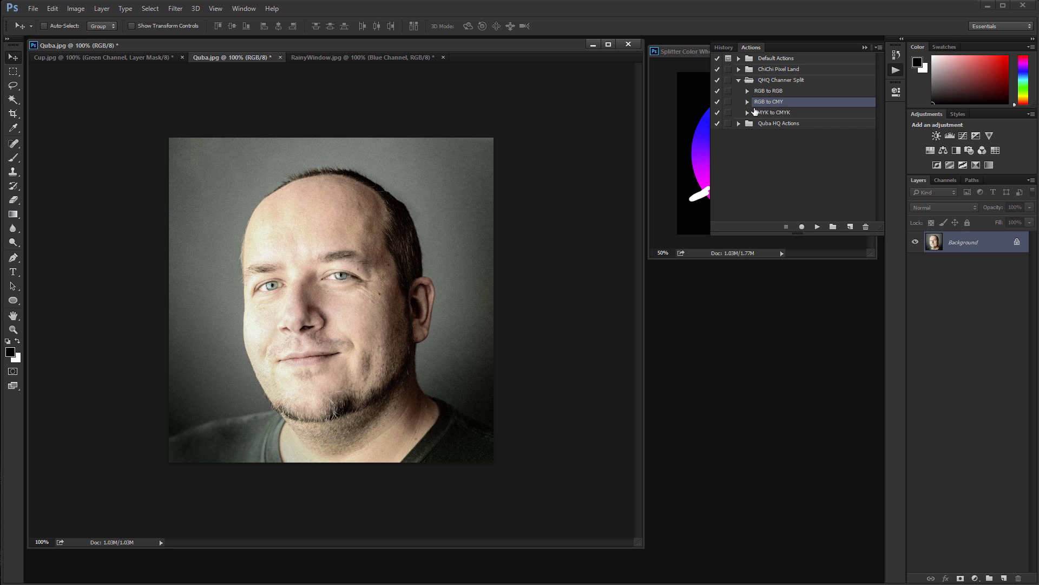
left_click(818, 227)
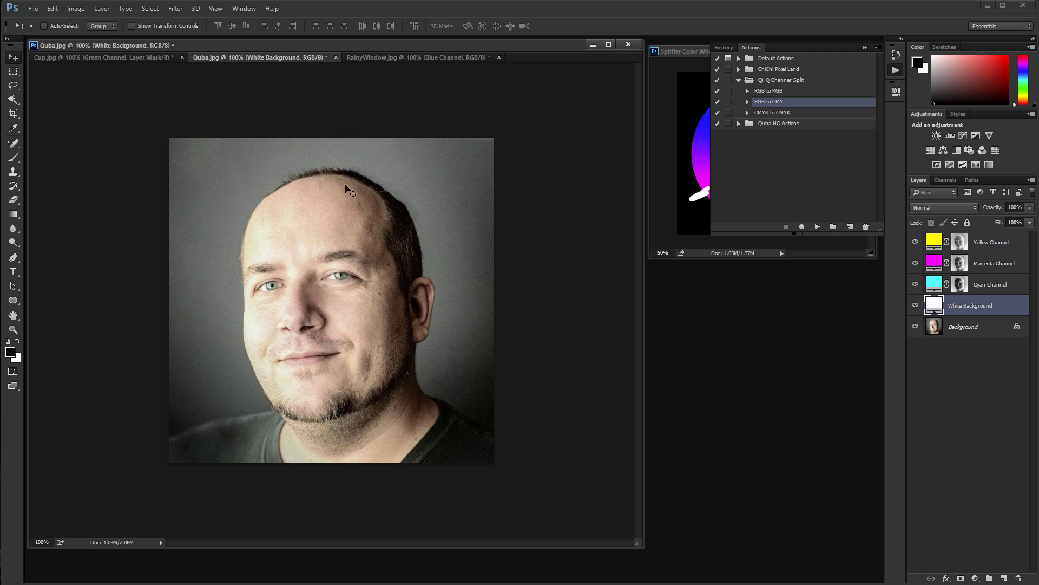
Collapse the Actions panel, deselect all layers, and show only the Magenta Channel over the white background.
left_click(865, 47)
left_click(942, 346)
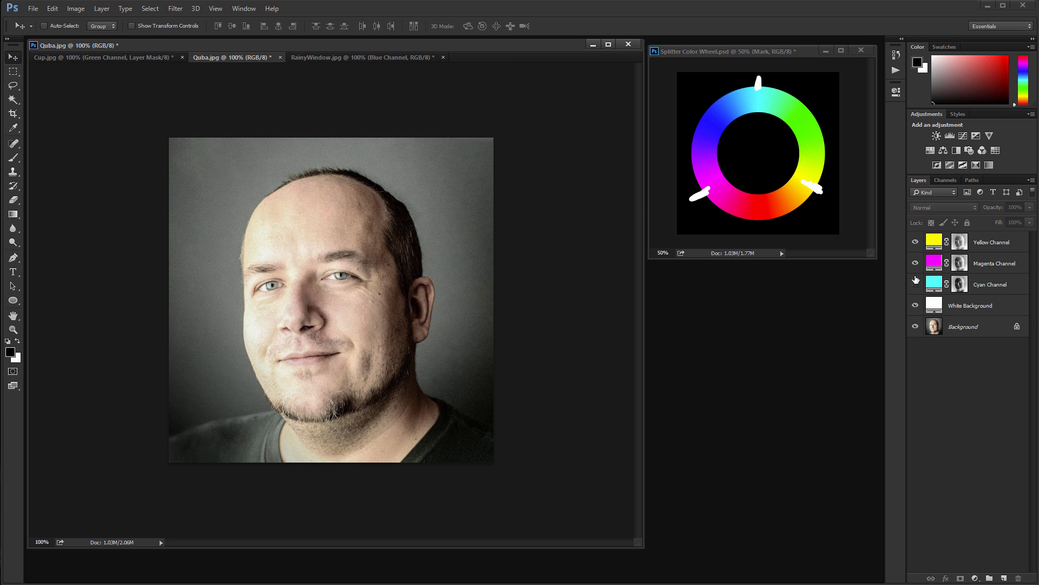
left_click(915, 284)
left_click(916, 263)
left_click(915, 242)
left_click(915, 263)
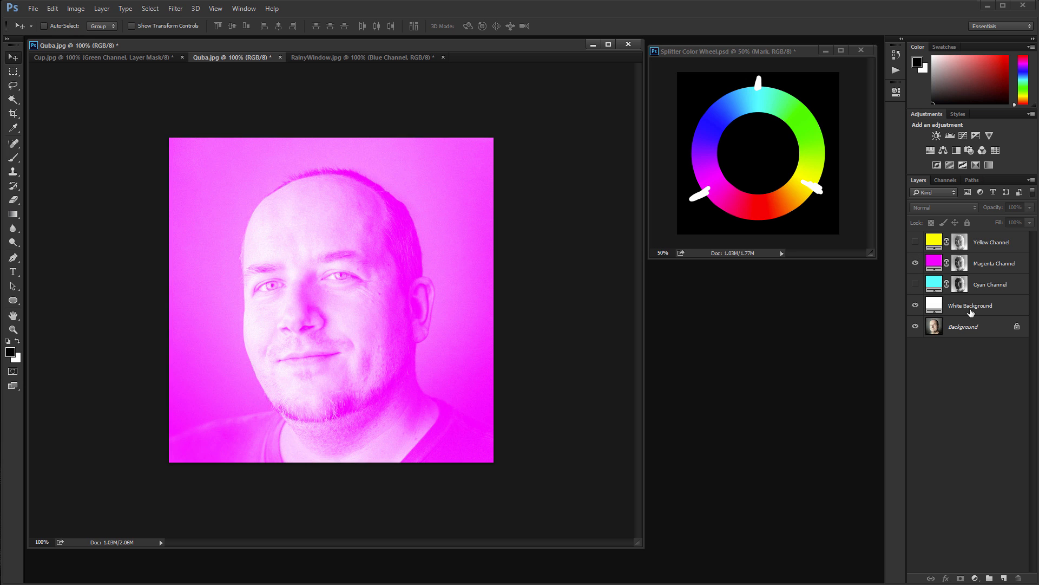
Apply Color Halftone to the Magenta Channel mask with a maximum radius of 4 pixels and all four screen angles at 45 degrees.
left_click(960, 264)
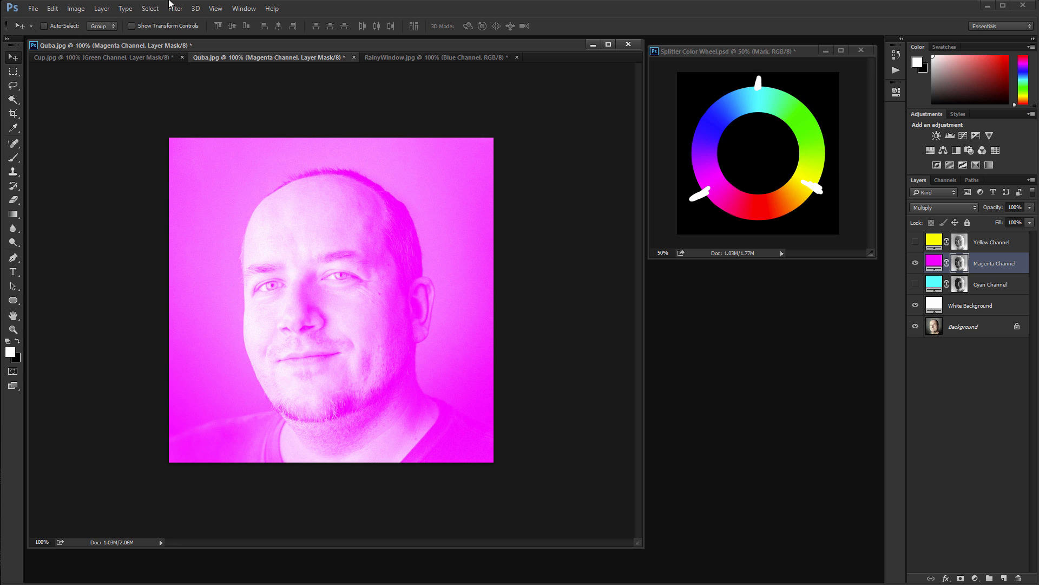
left_click(175, 9)
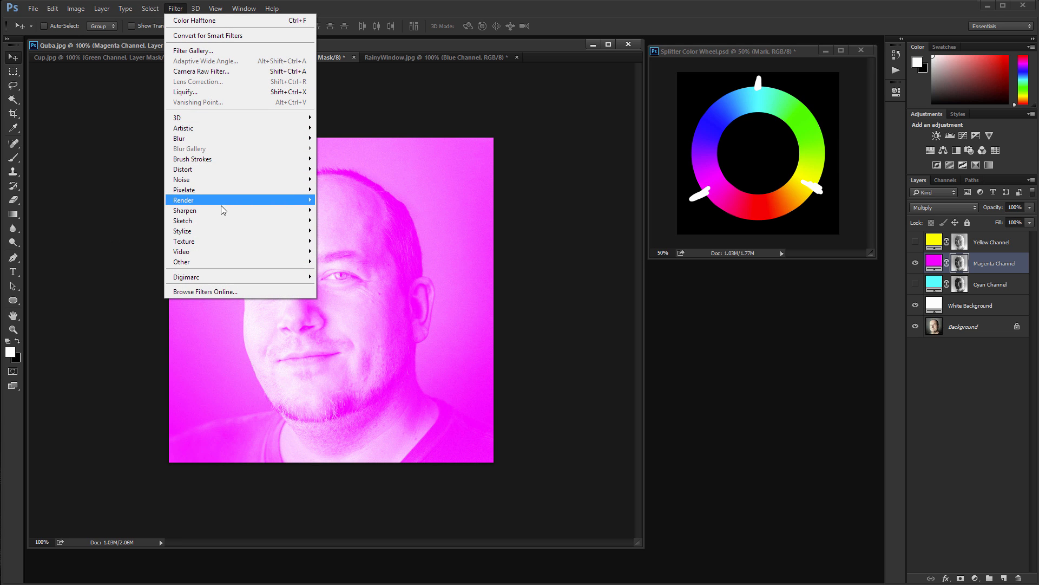
mouse_move(221, 213)
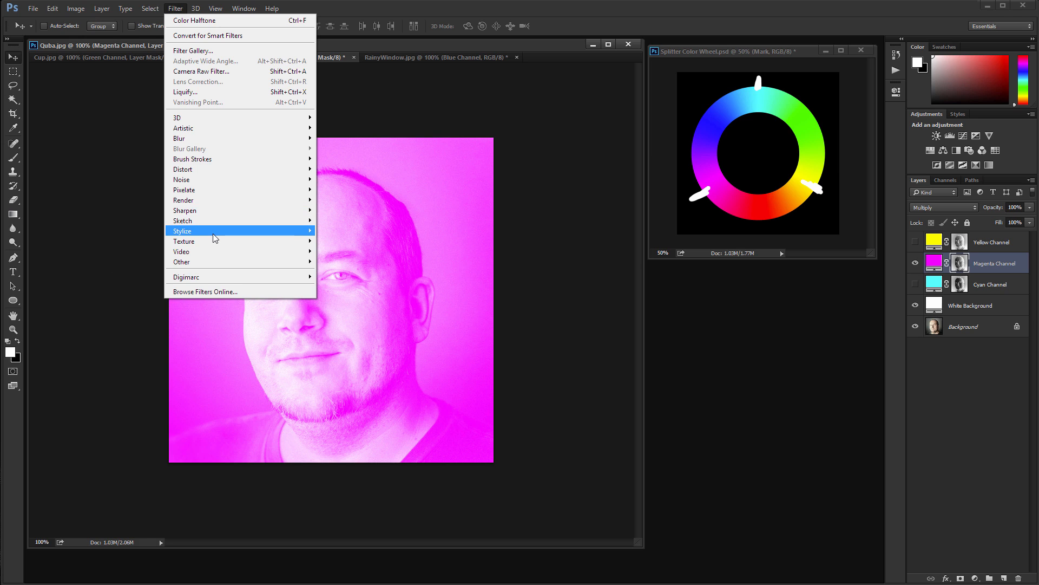
mouse_move(213, 234)
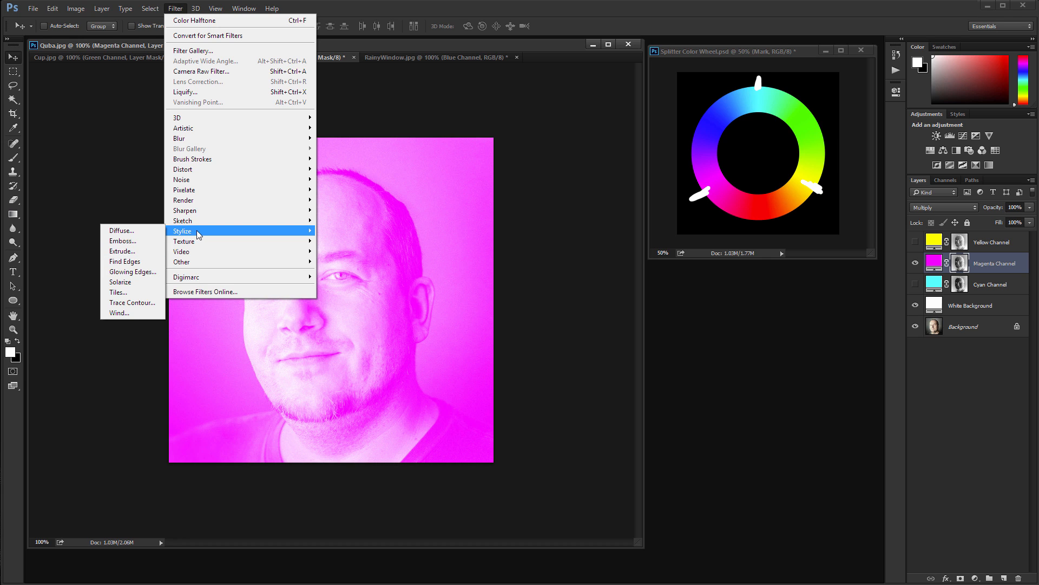
mouse_move(196, 187)
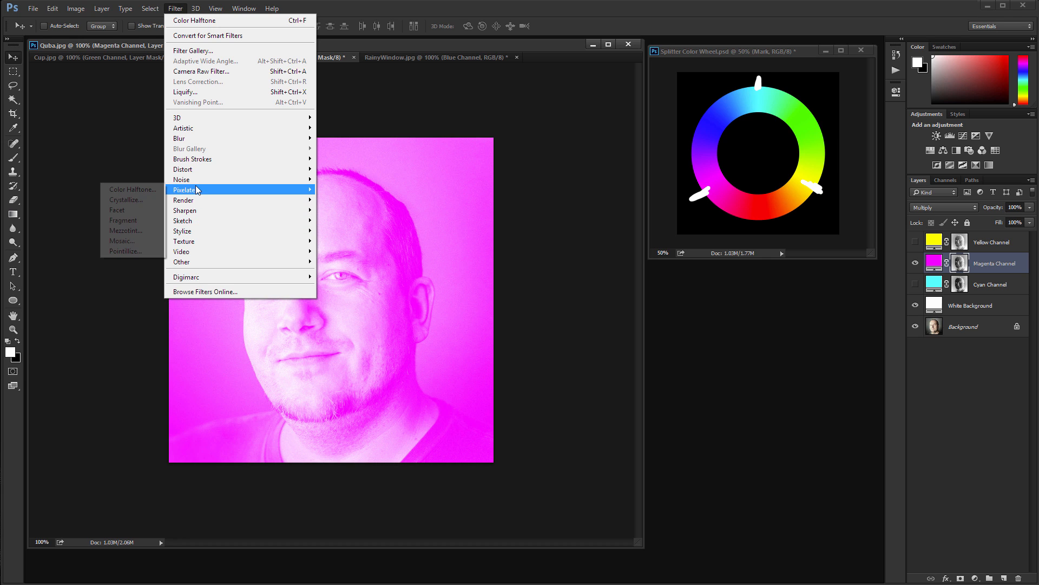
left_click(128, 190)
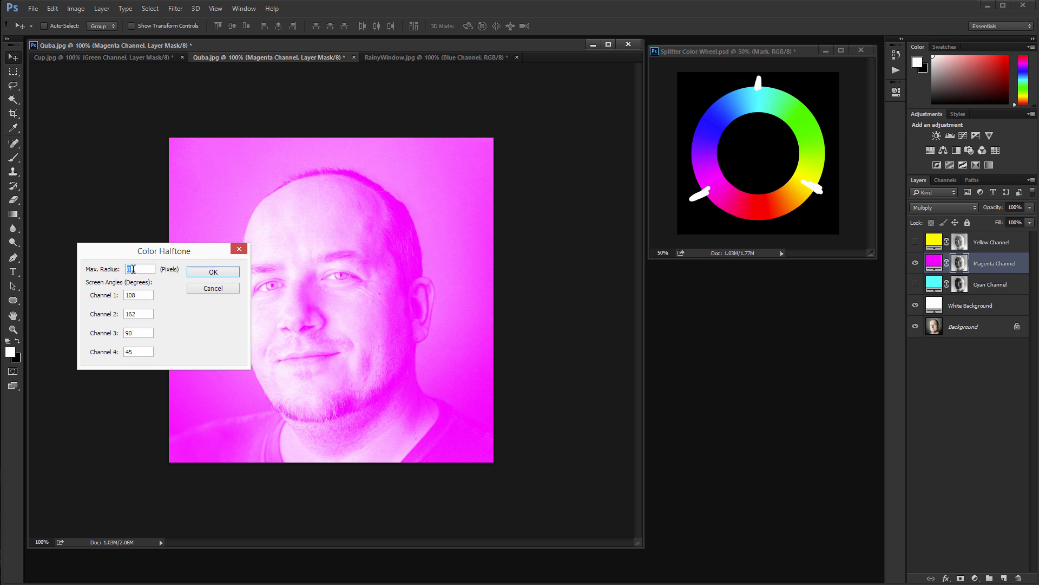
type("4")
key("Tab")
type("45")
key("Tab")
type("45")
key("Tab")
key("Return")
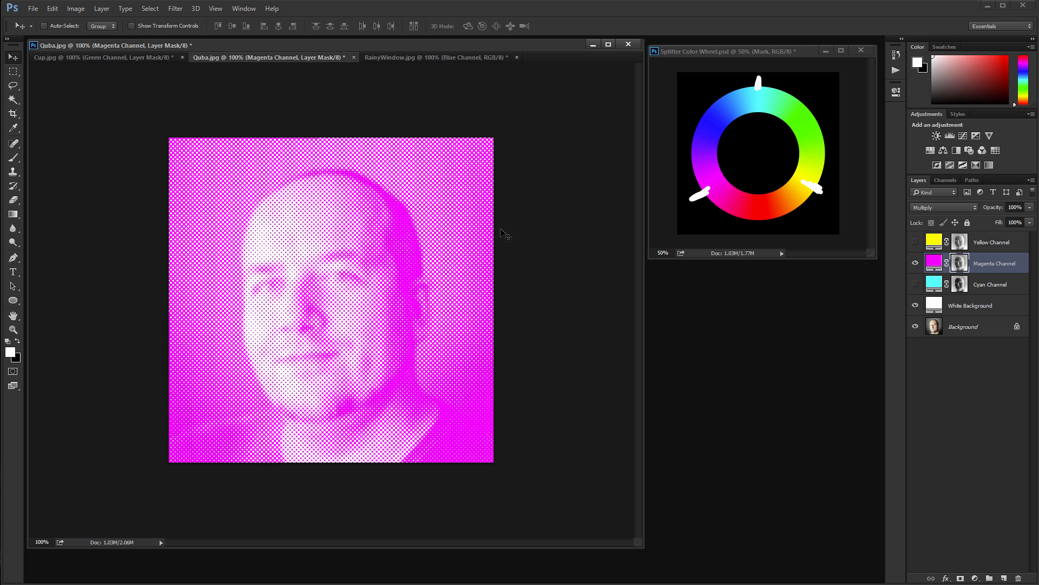
Show only the Cyan Channel and apply a 4-pixel Color Halftone to its mask with all four screen angles at 120 degrees.
left_click(916, 263)
left_click(915, 284)
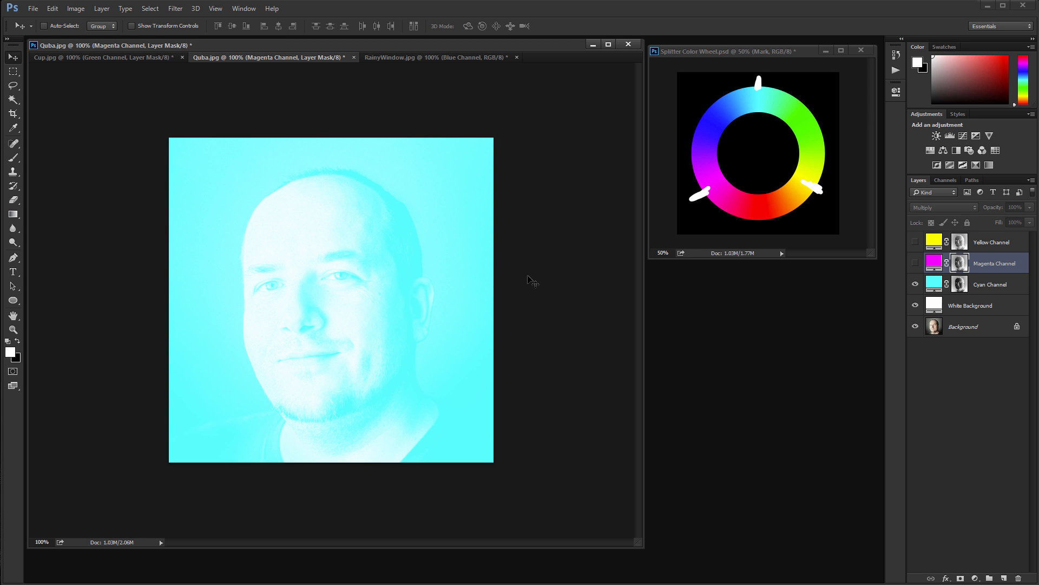
left_click(175, 8)
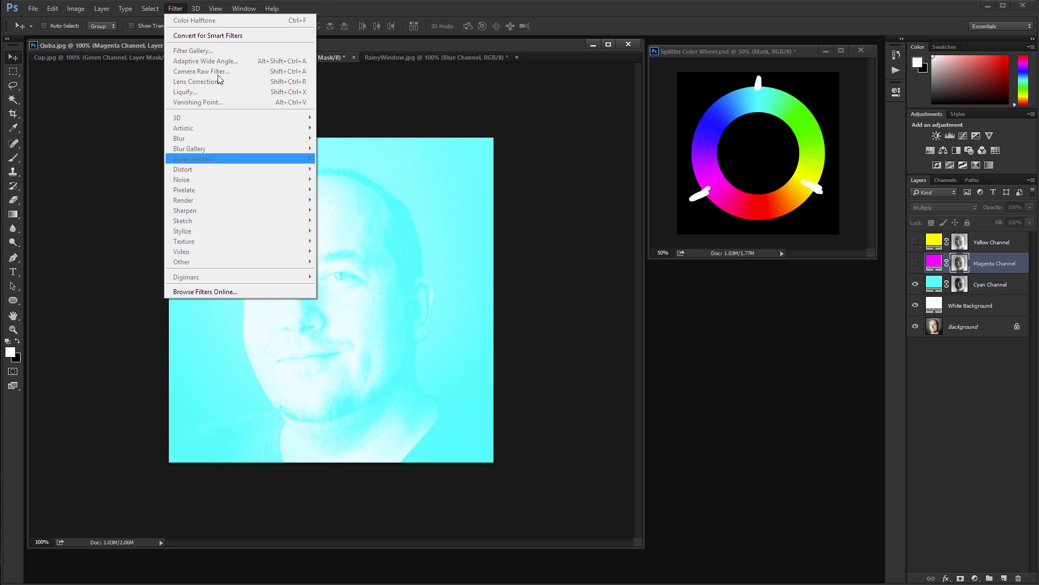
left_click(958, 286)
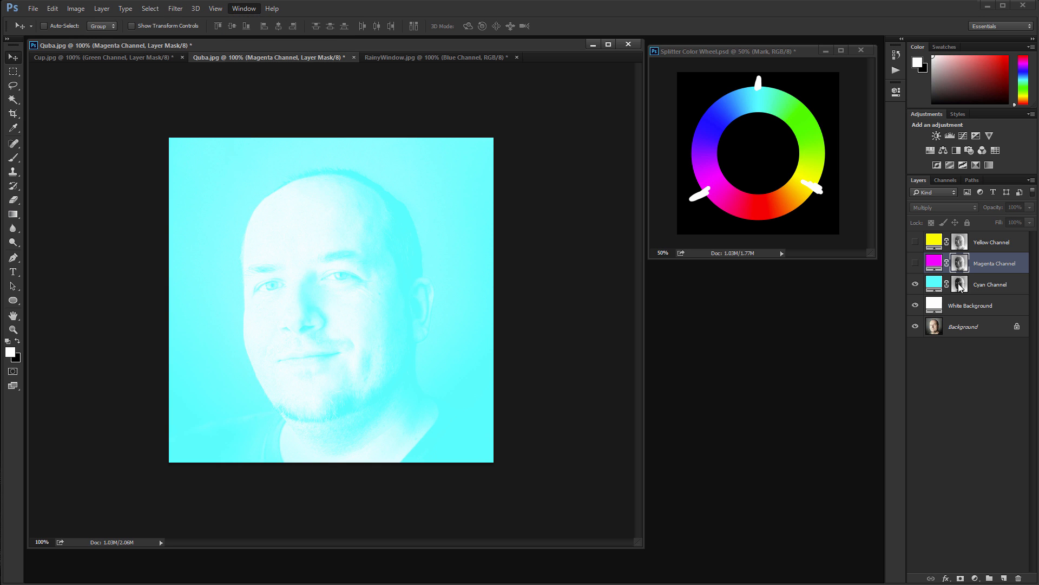
left_click(174, 7)
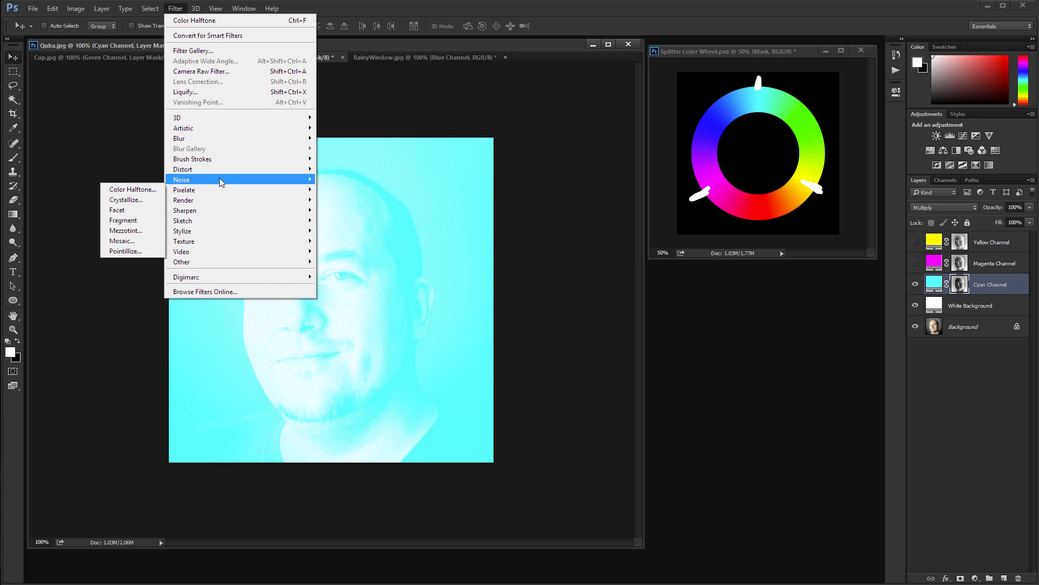
left_click(132, 190)
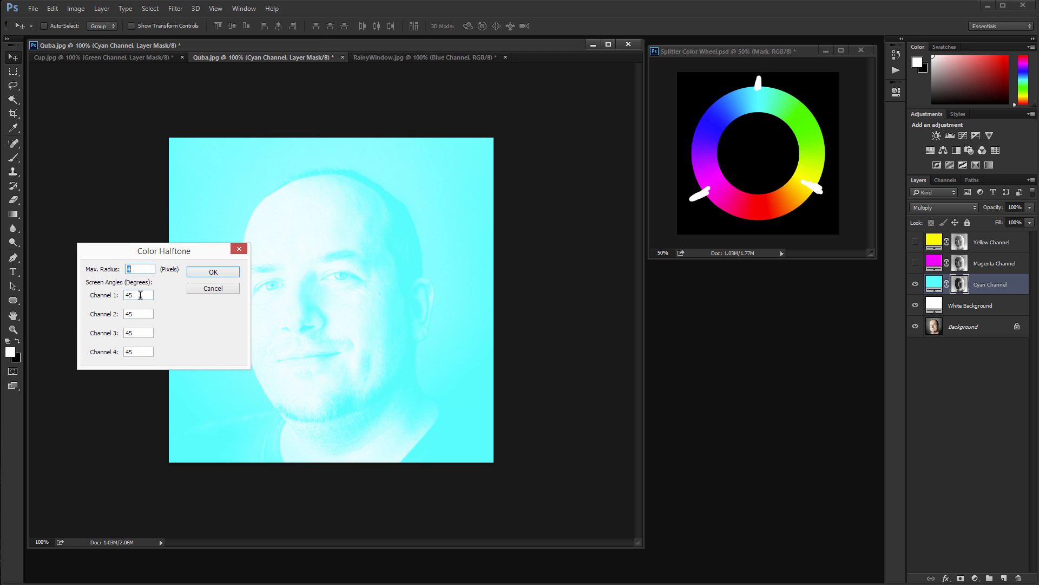
double_click(140, 294)
key("Tab")
type("1")
type("12")
left_click(220, 272)
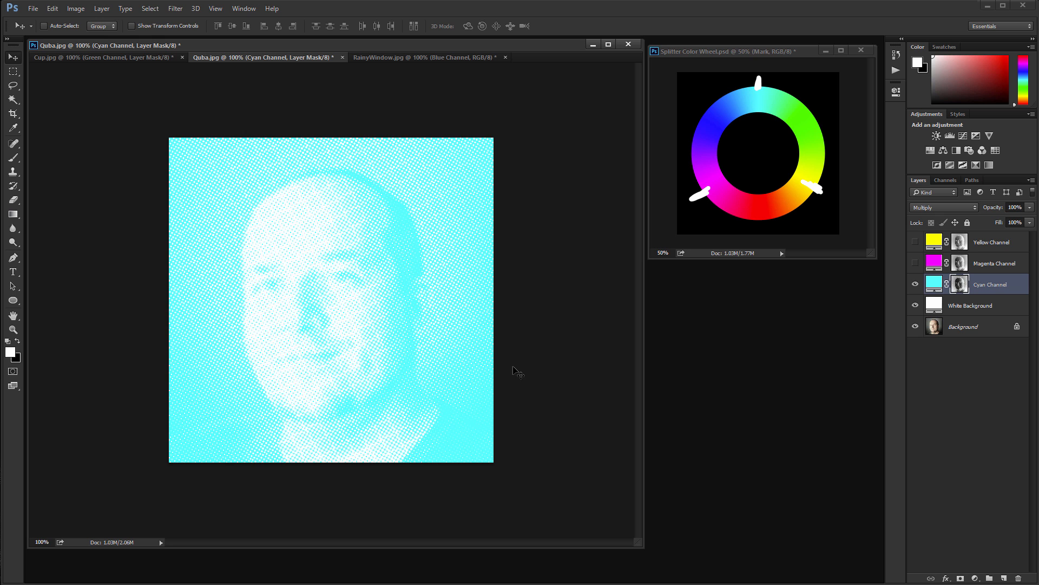
Show only the Yellow Channel over the white background and target its layer mask.
left_click(915, 285)
left_click(915, 243)
left_click(972, 245)
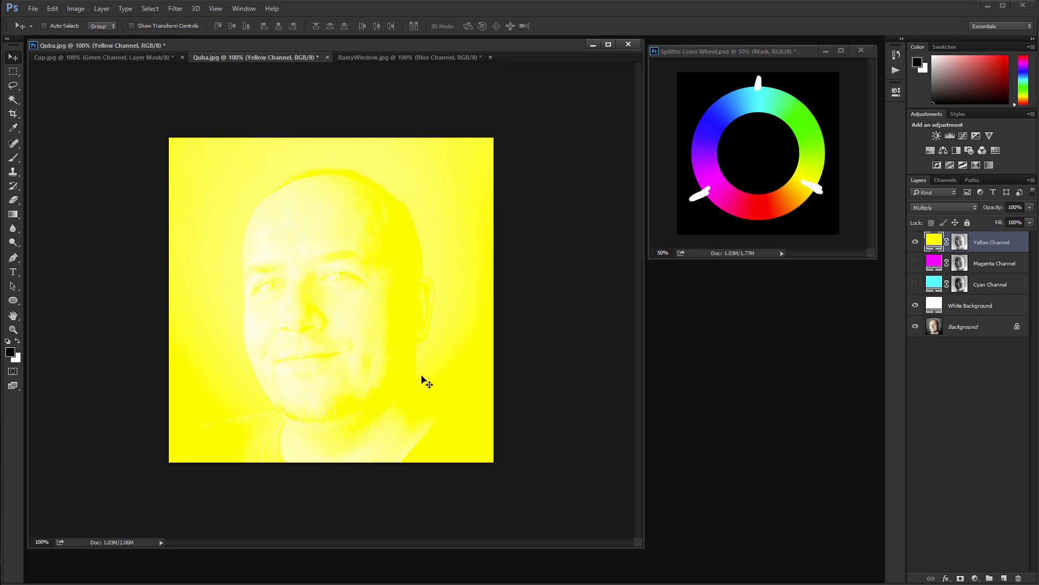
left_click(958, 243)
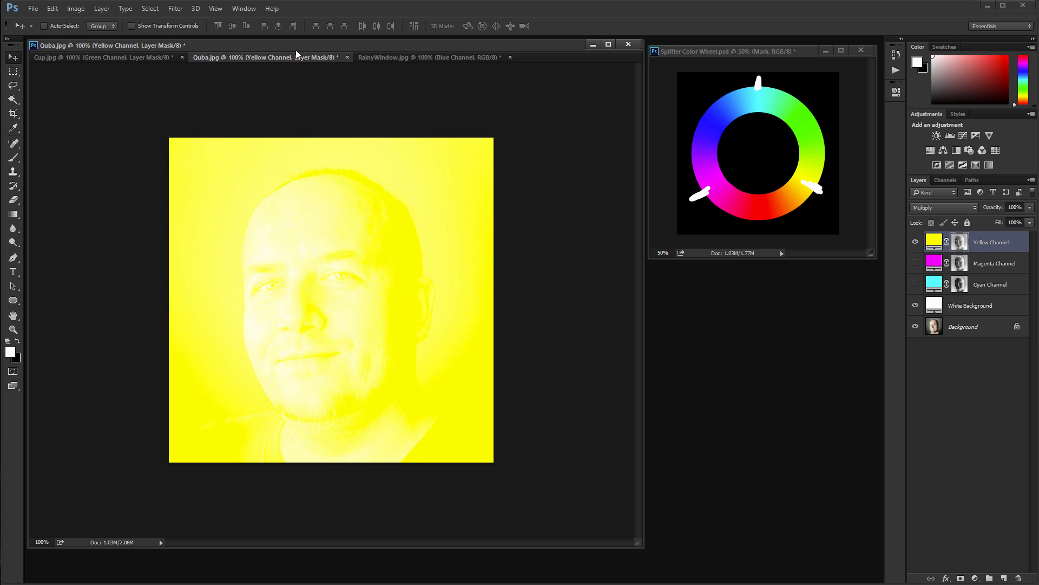
Apply a 4-pixel Color Halftone to the Yellow Channel mask with all four angles at 90 degrees, and show the Magenta and Cyan Channels.
left_click(175, 10)
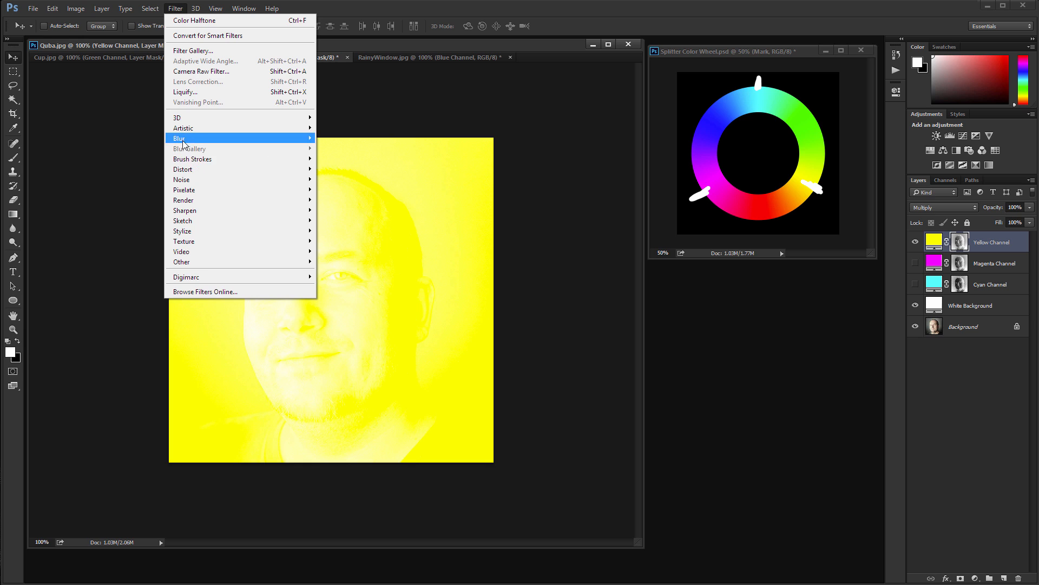
mouse_move(199, 160)
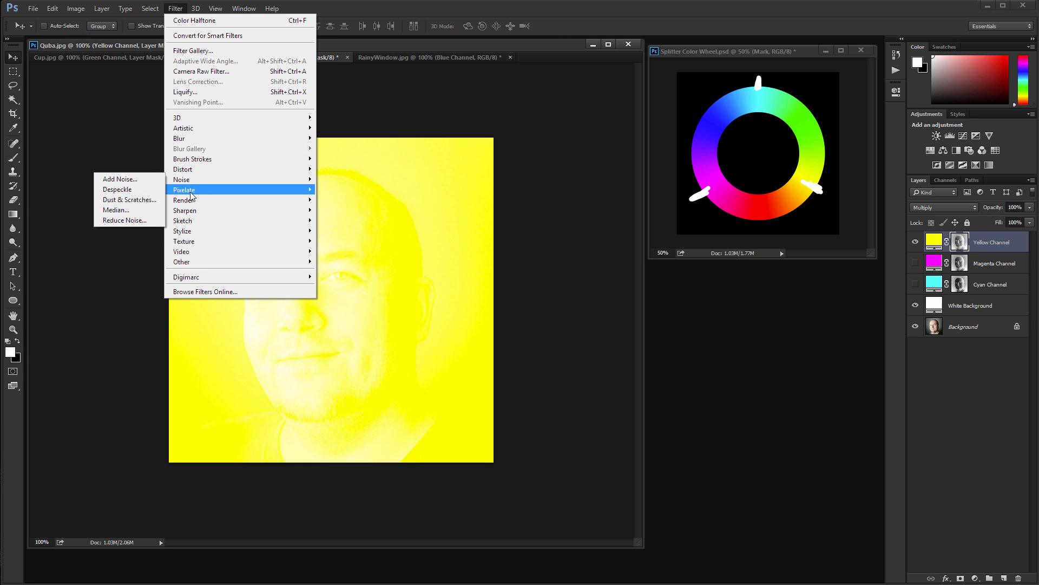
mouse_move(191, 196)
left_click(123, 188)
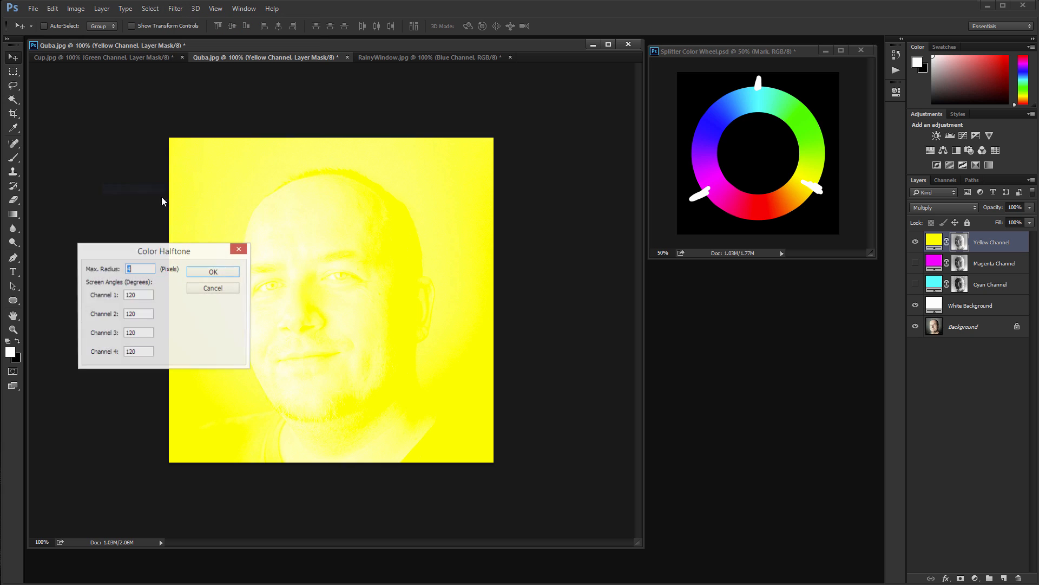
double_click(138, 295)
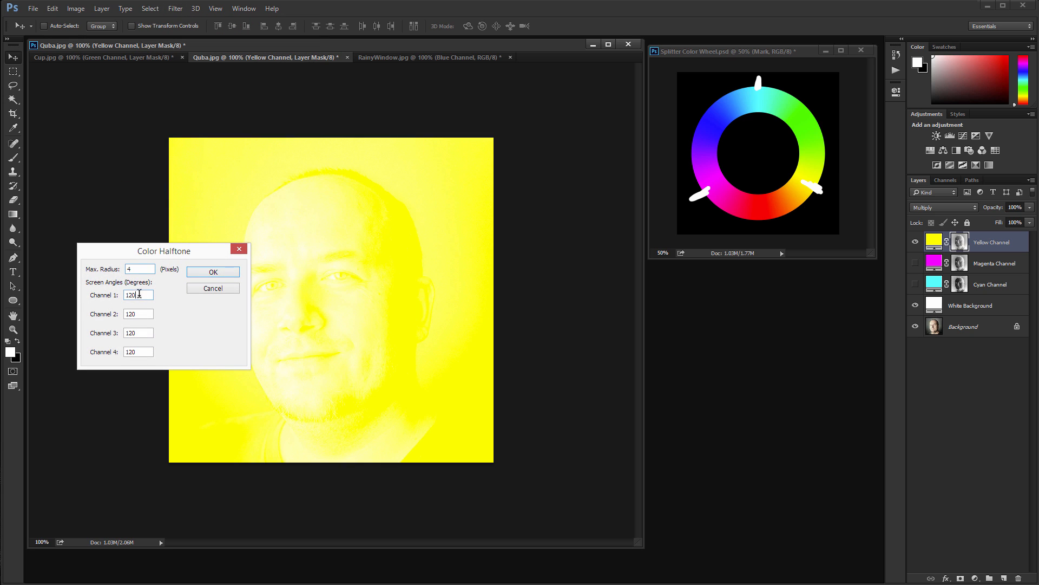
type("90")
key("Tab")
type("90")
key("Tab")
type("90")
key("Tab")
type("90")
key("Tab")
left_click(212, 273)
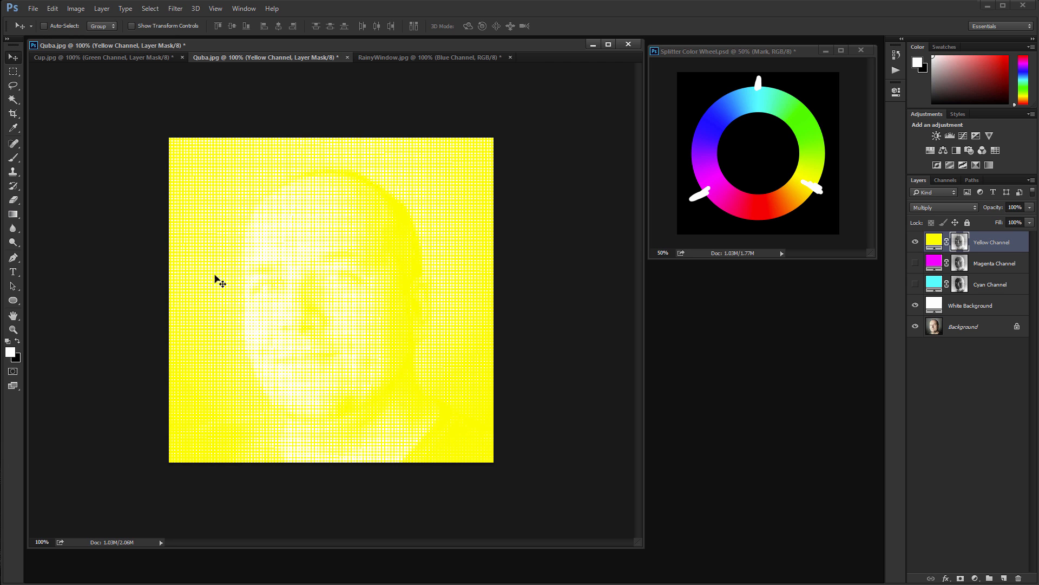
left_click(915, 263)
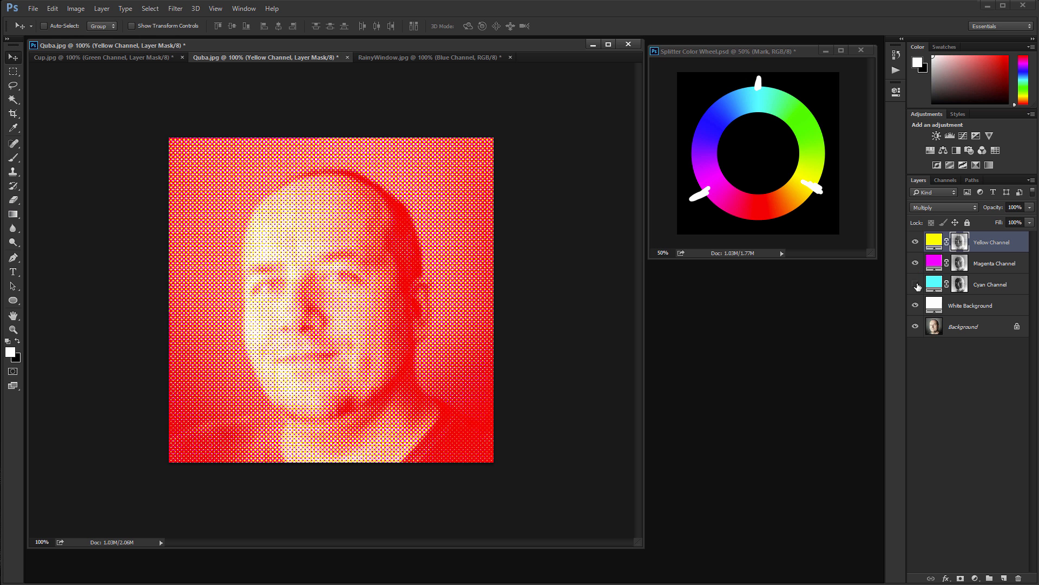
left_click(916, 284)
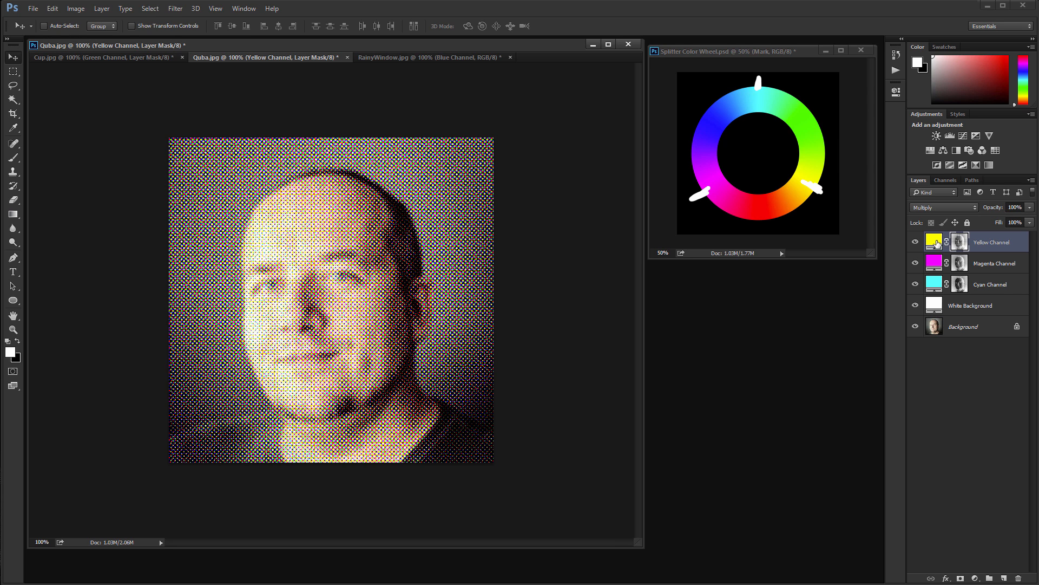
Change the Yellow Channel fill to orange (ff8a00) and nudge the layer horizontally to offset its dots.
double_click(937, 244)
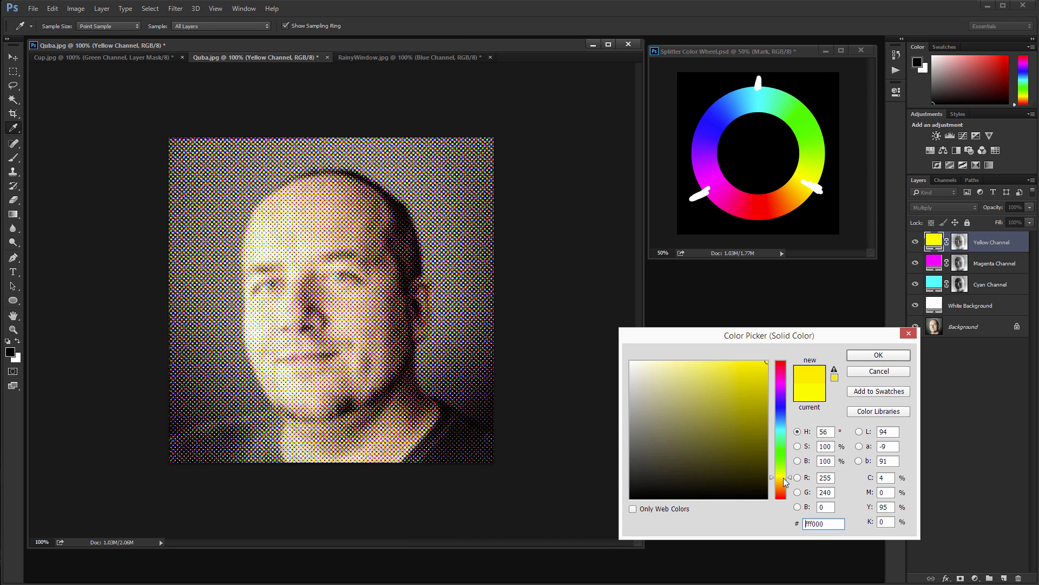
left_click_drag(784, 478, 784, 487)
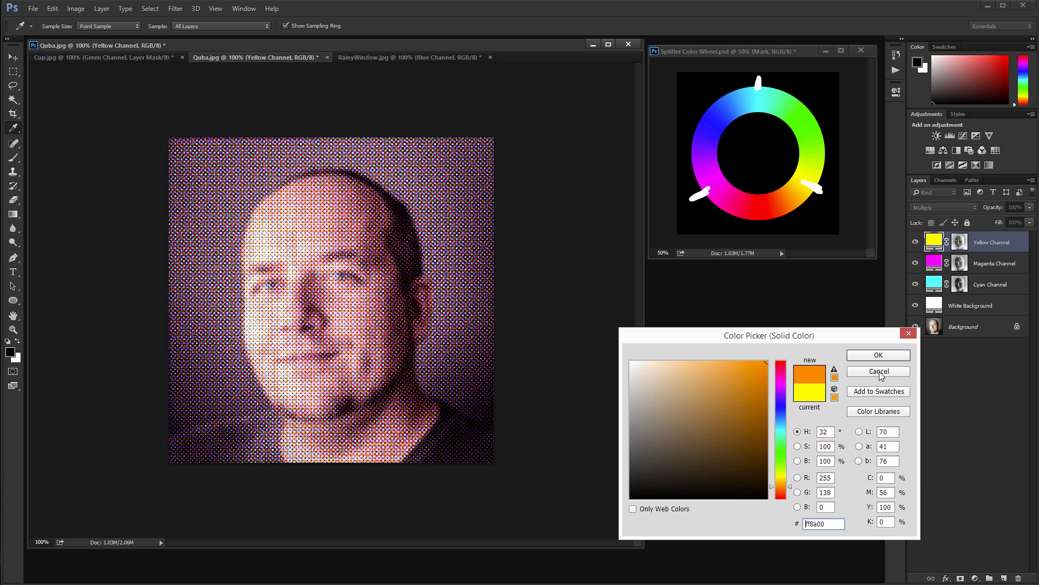
left_click(882, 356)
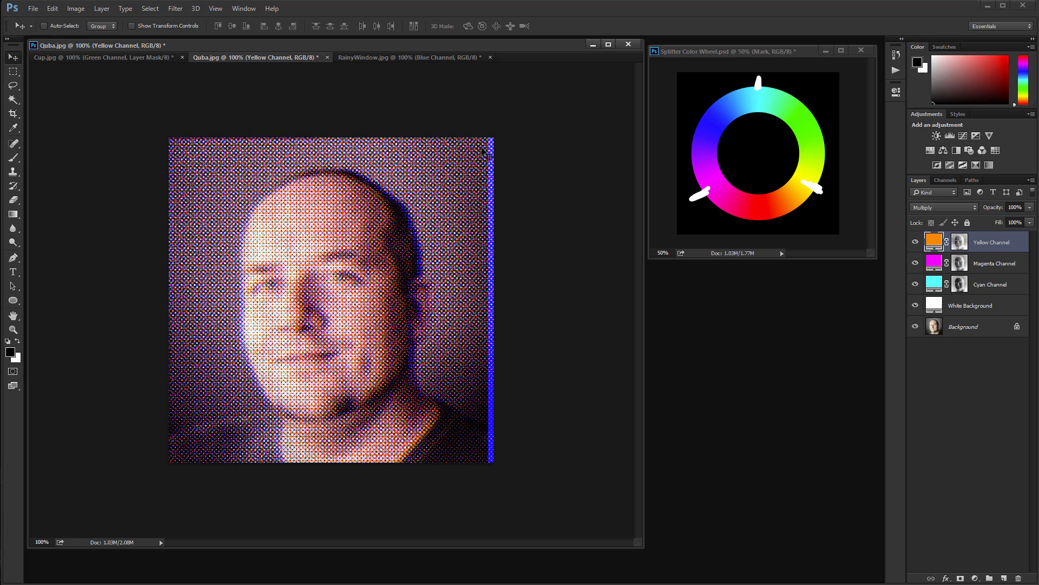
key("shift+Right")
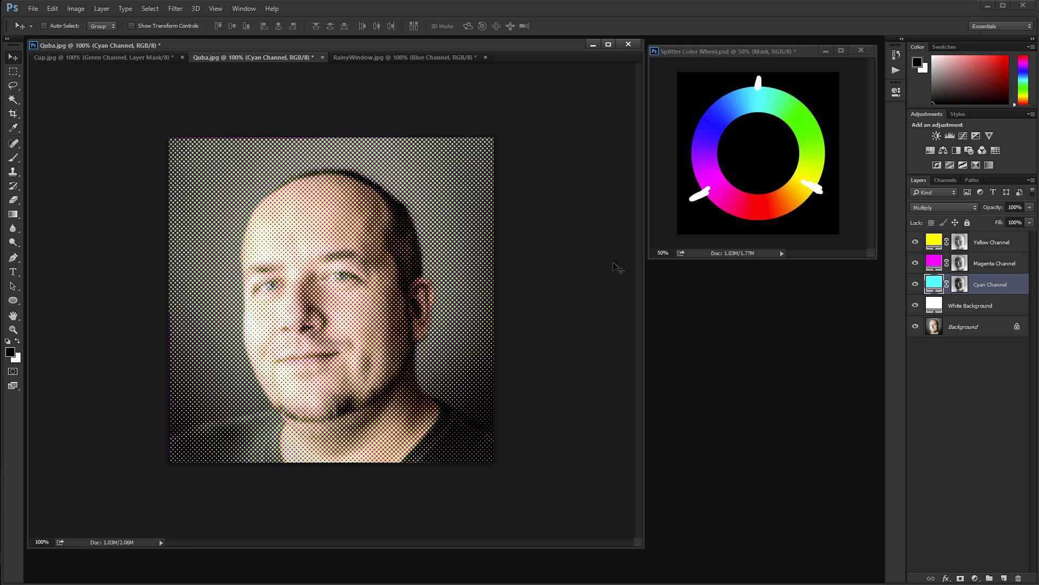
Select the Magenta Channel and hide the Yellow and Cyan Channels to examine its halftone pattern alone.
key("alt+bracketright")
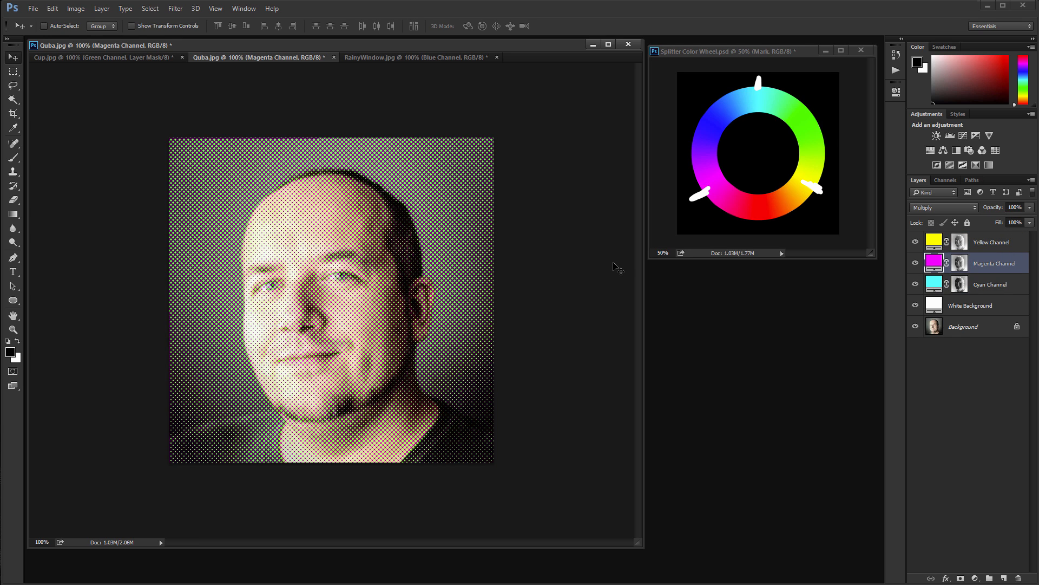
left_click(916, 264)
left_click(916, 263)
left_click(915, 242)
left_click(916, 284)
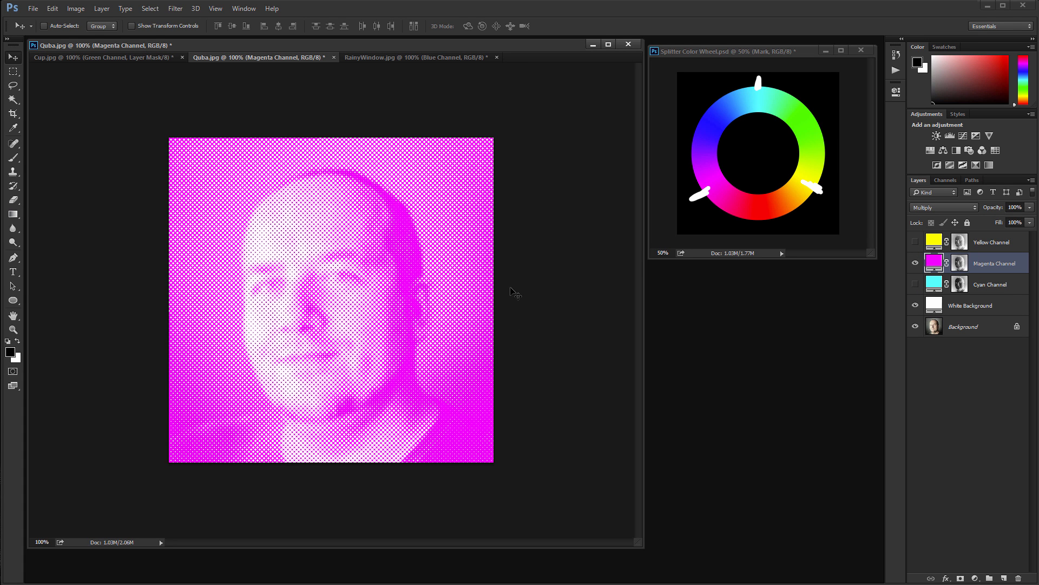
Show only the Cyan Channel and apply an 8-pixel Color Halftone to its mask with all four angles at 90 degrees.
left_click(915, 263)
left_click(915, 284)
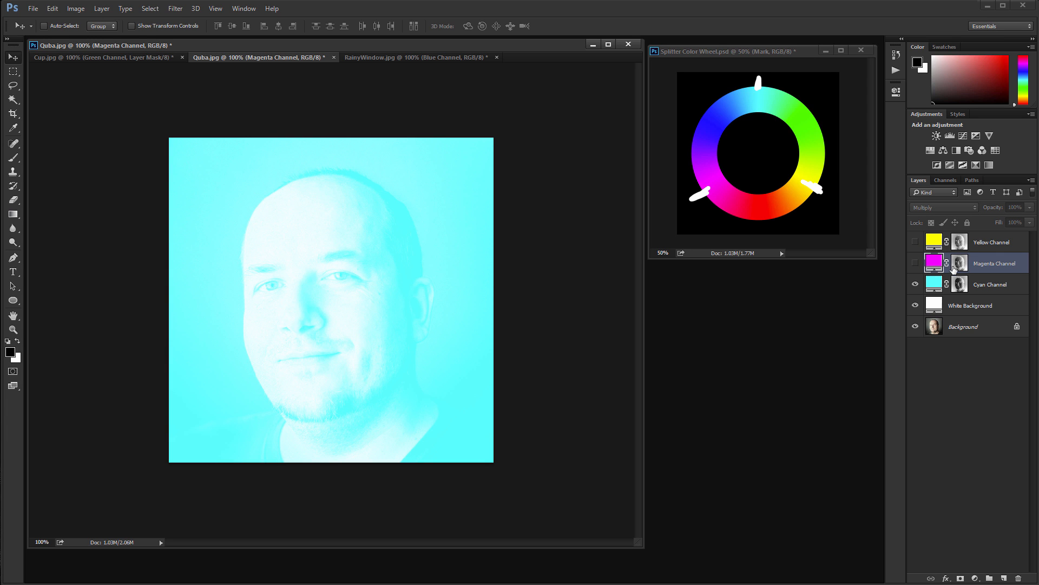
left_click(962, 287)
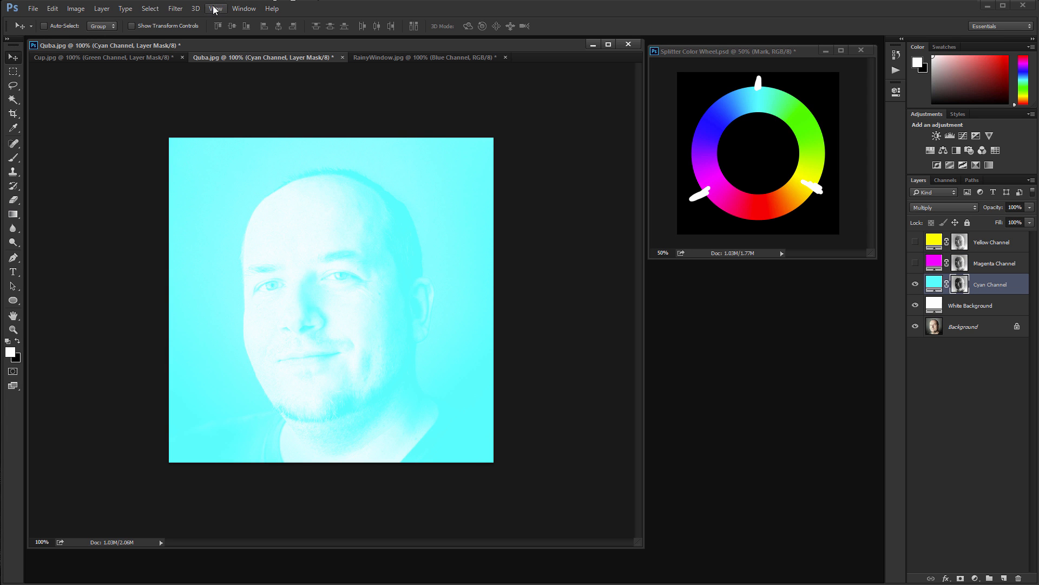
left_click(175, 8)
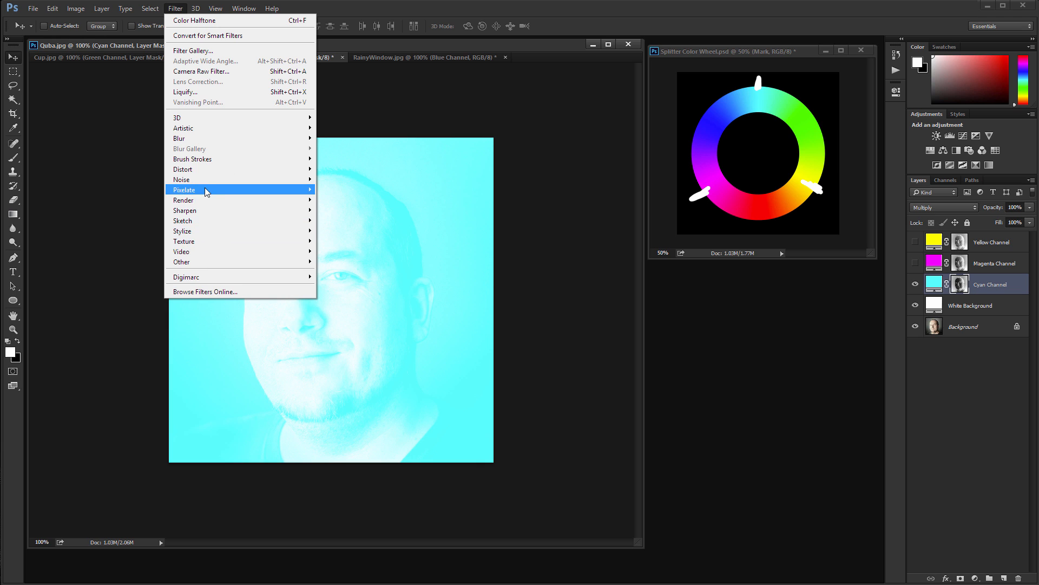
mouse_move(199, 185)
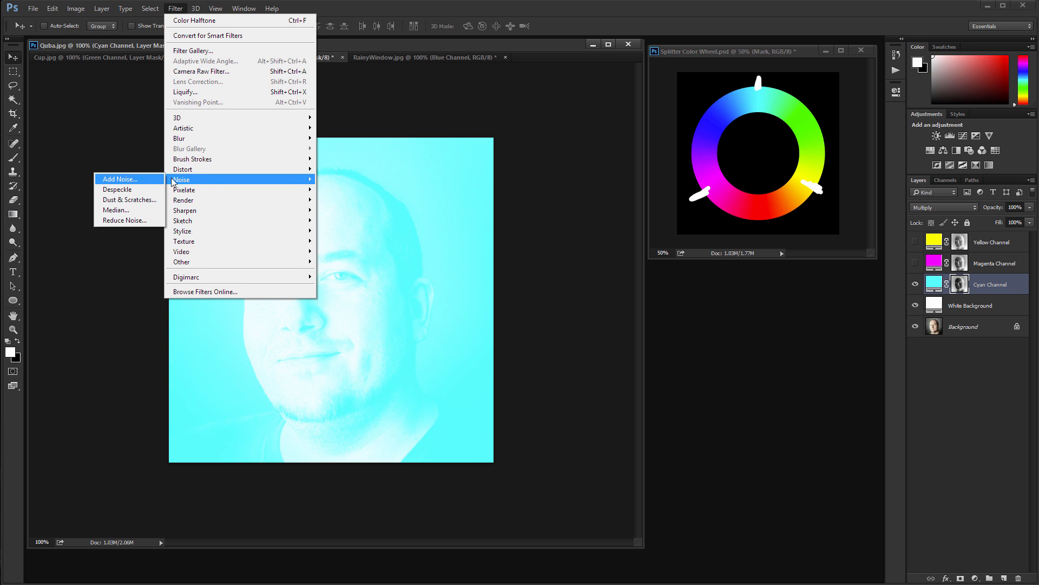
left_click(126, 188)
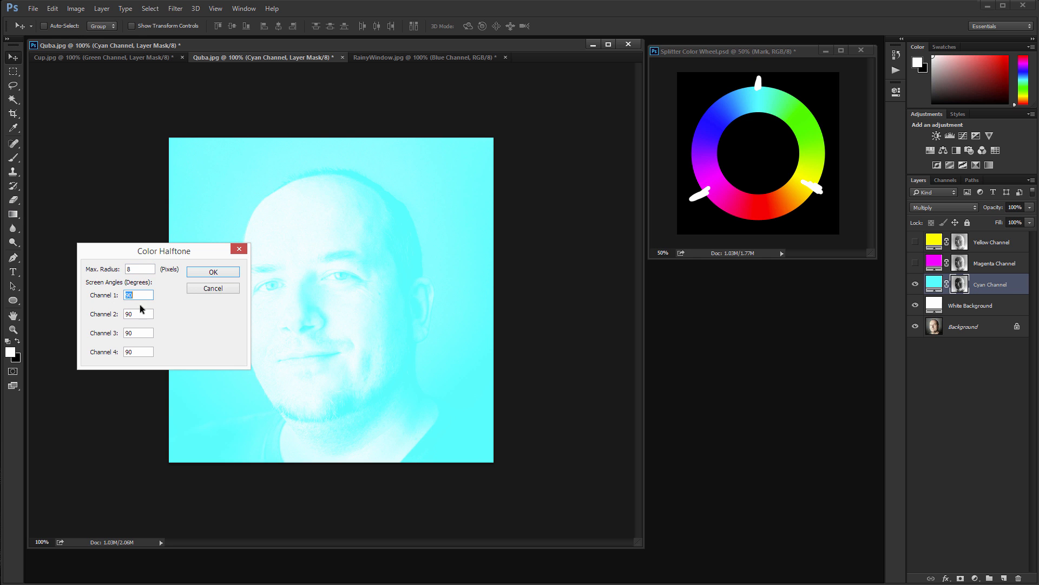
left_click(225, 272)
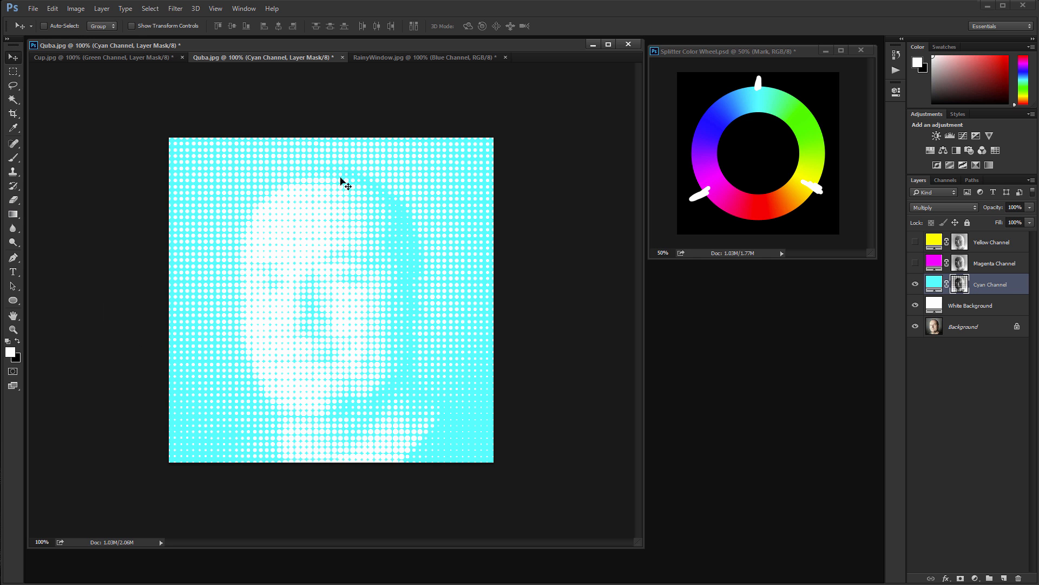
Apply a 16-pixel Color Halftone with channels 1 to 3 at 55 degrees to the isolated Yellow Channel mask, and show all three channels.
left_click(915, 284)
left_click(916, 242)
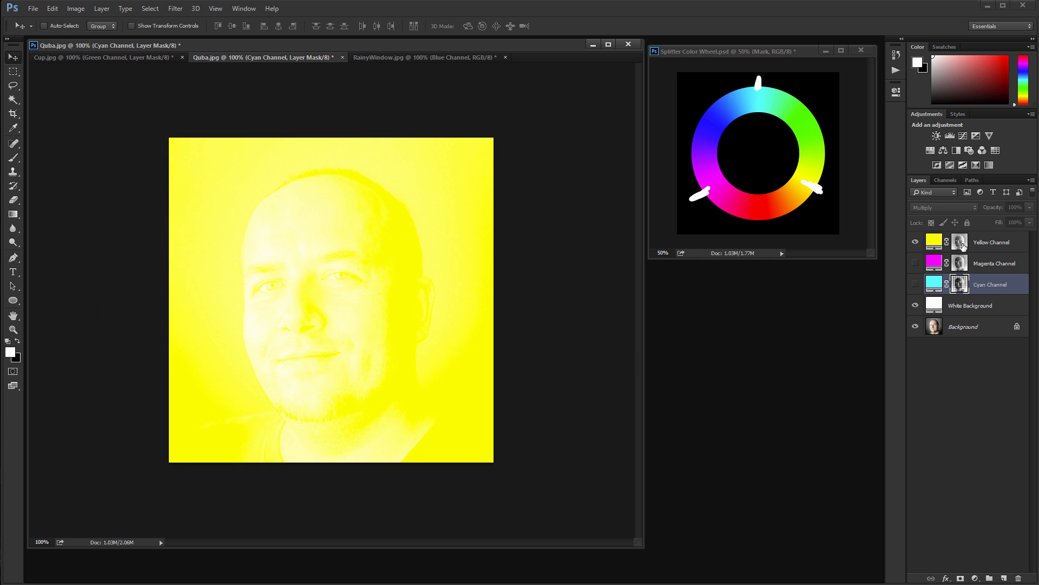
left_click(961, 245)
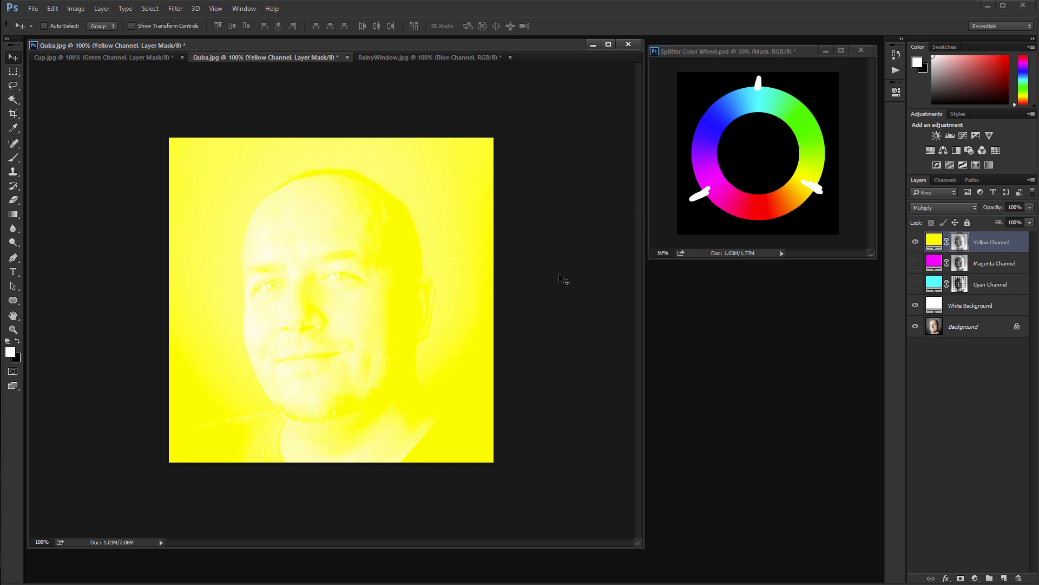
left_click(175, 8)
mouse_move(207, 199)
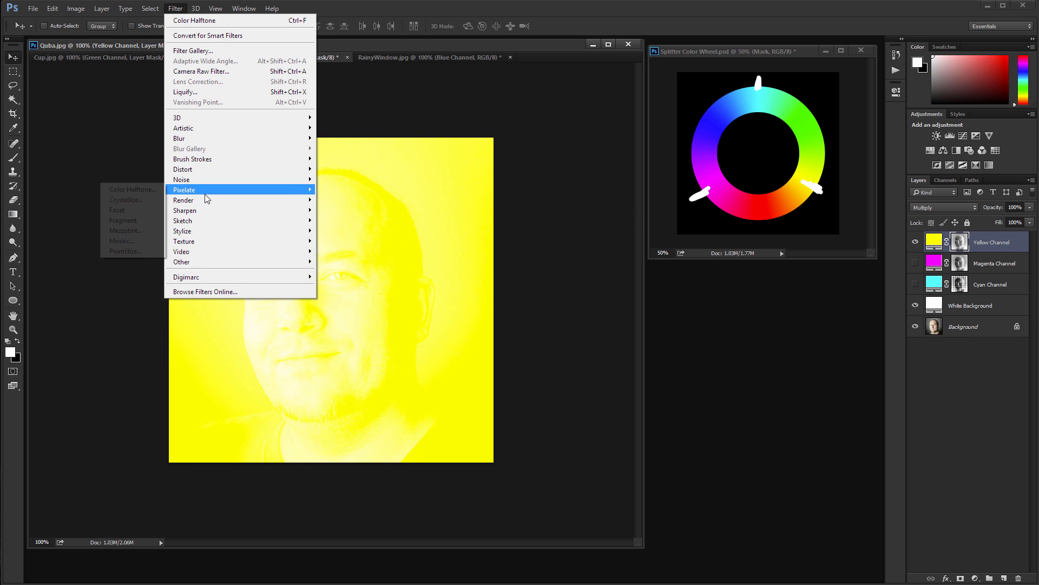
left_click(124, 190)
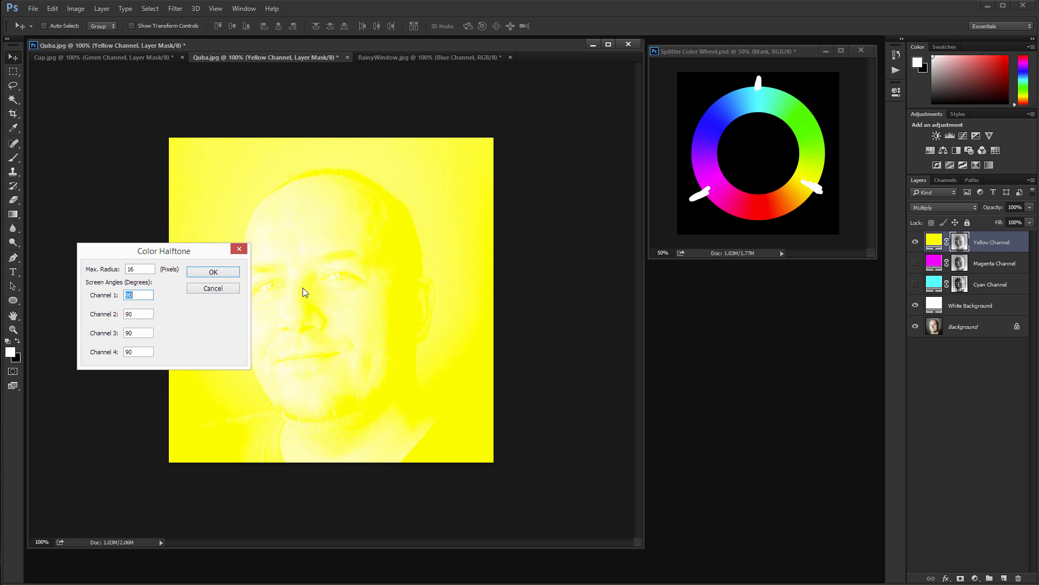
type("55")
key("Tab")
type("55")
key("Tab")
type("55")
left_click(212, 272)
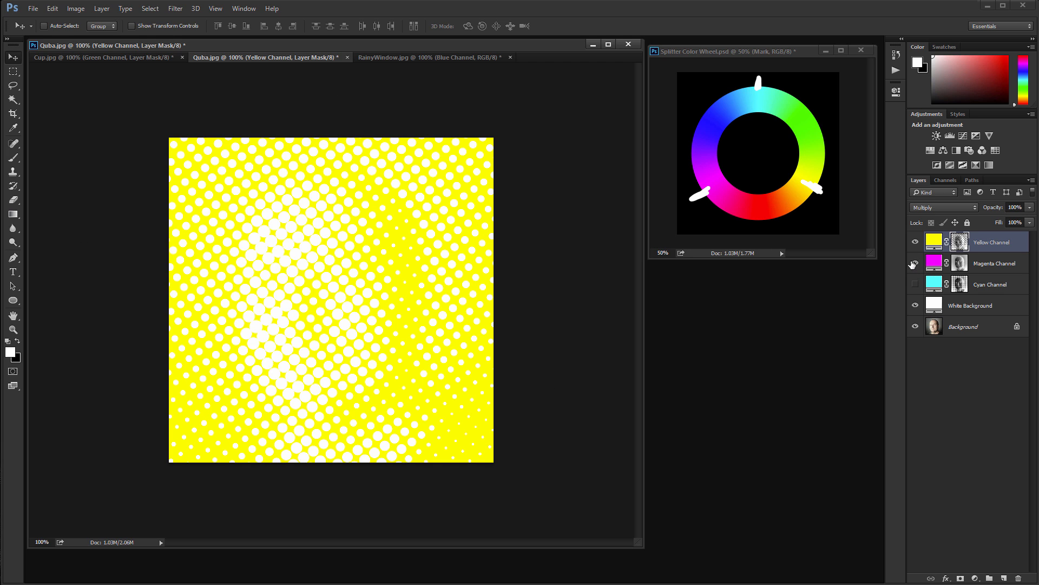
left_click_drag(915, 263, 915, 284)
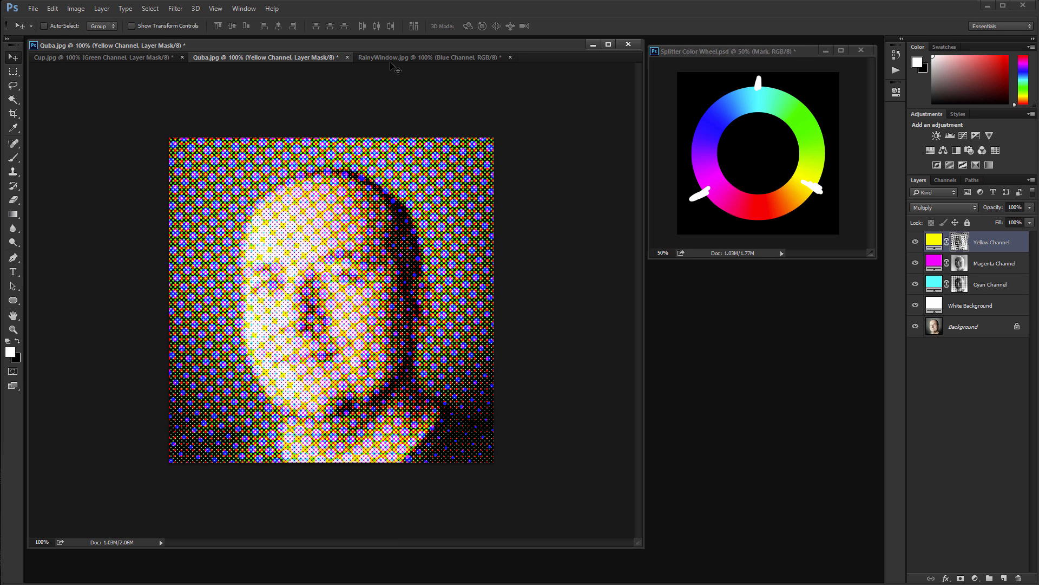
In Cup.jpg, delete the Blue, Green and Red Channel layers together with the Black Background, keeping only the original photo.
left_click(75, 58)
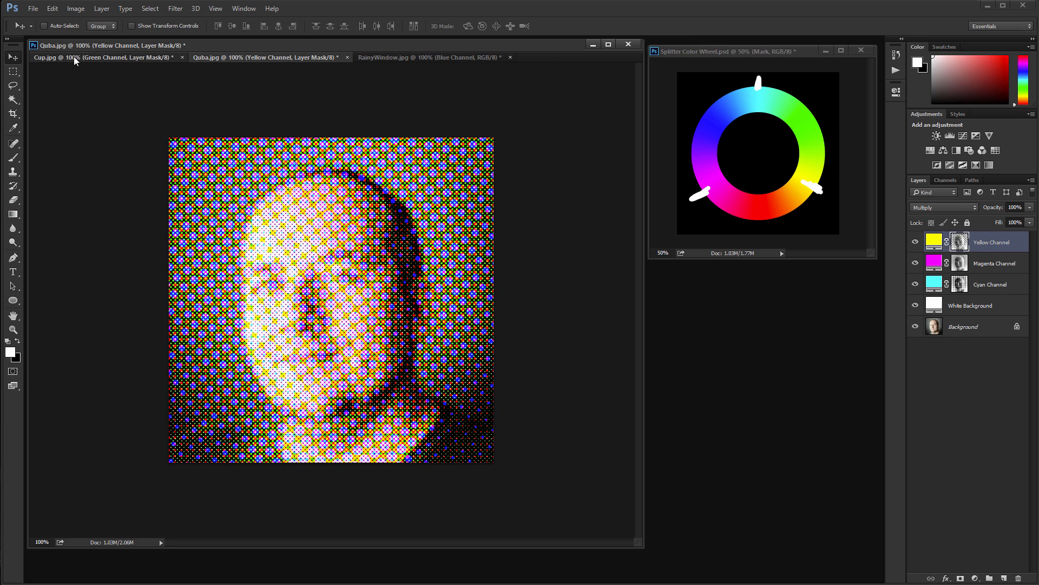
left_click(991, 306)
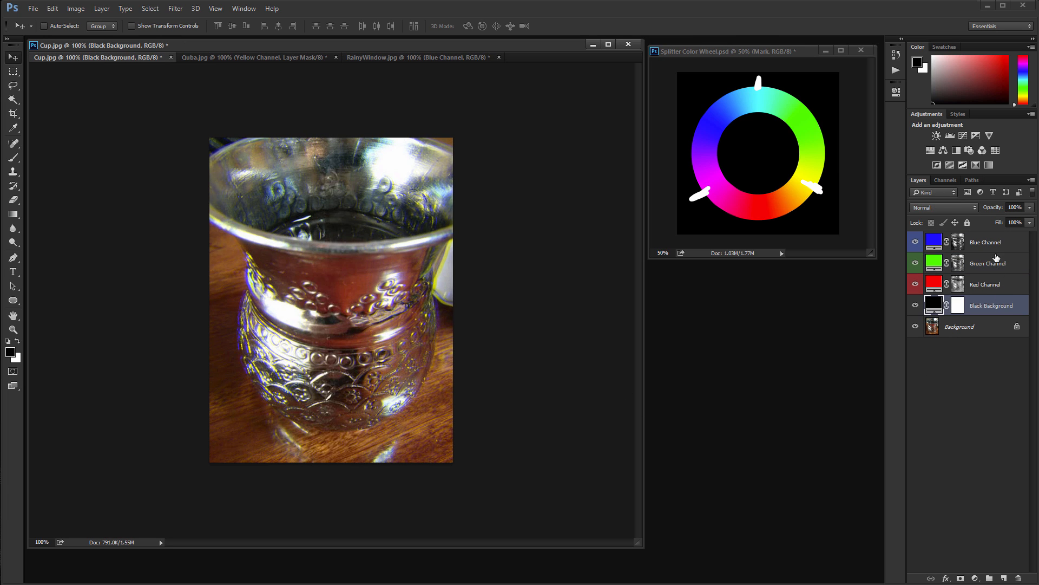
left_click(996, 247, "shift")
left_click_drag(994, 308, 1018, 577)
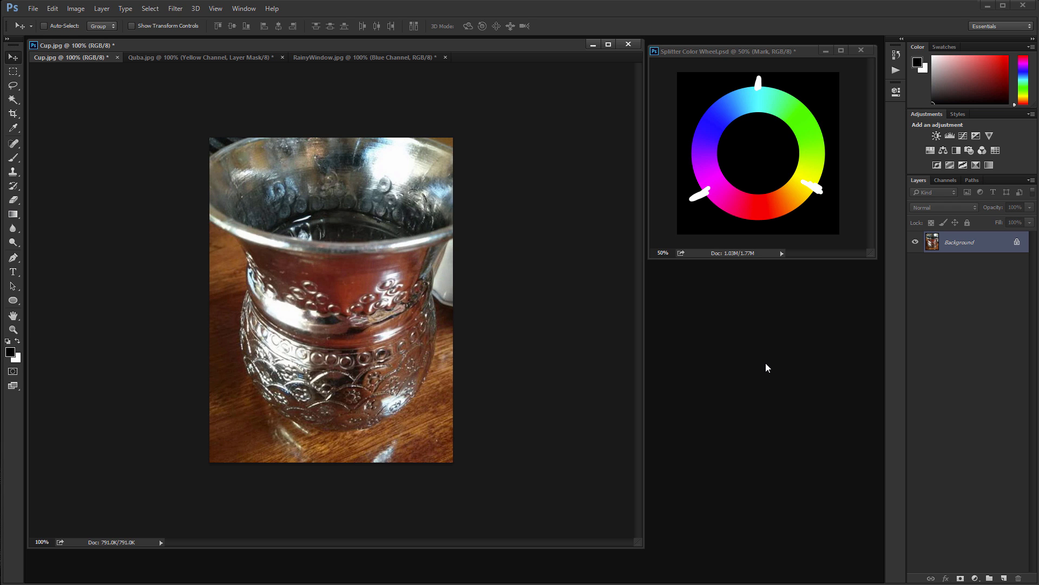
Convert the Cup.jpg image to CMYK Color mode using the U.S. Web Coated (SWOP) v2 profile.
left_click(101, 8)
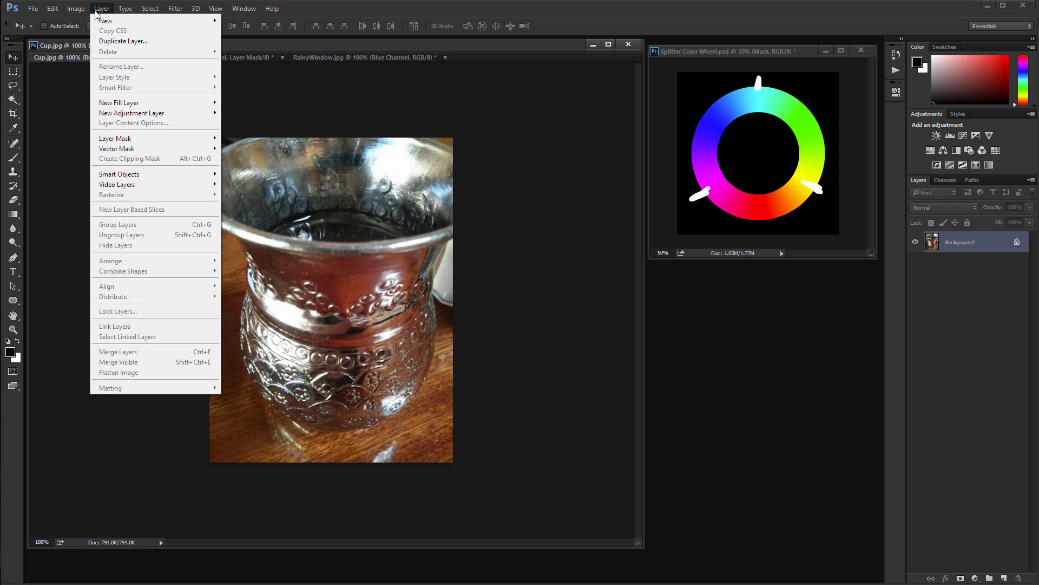
mouse_move(87, 26)
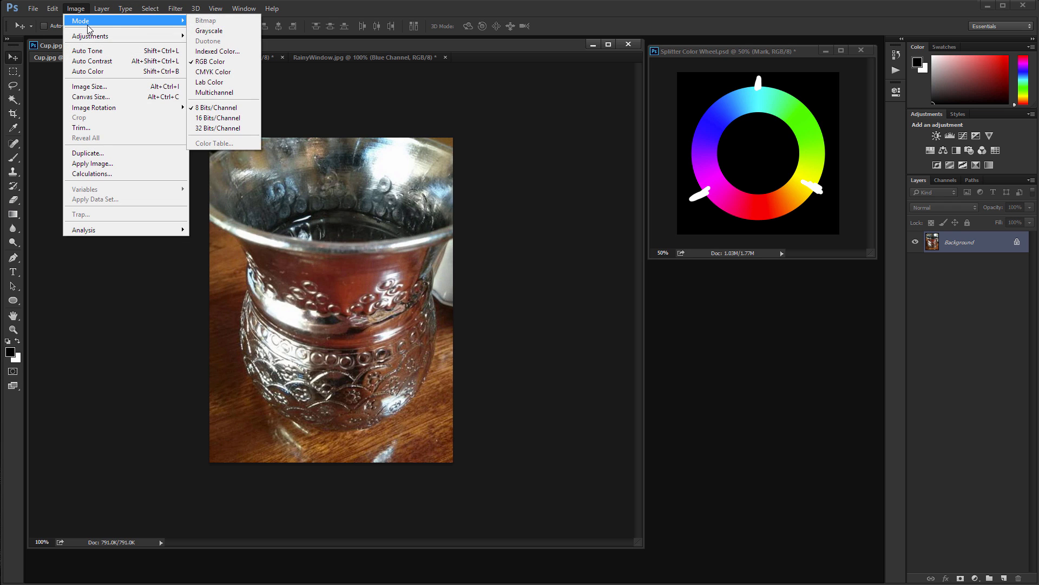
left_click(227, 74)
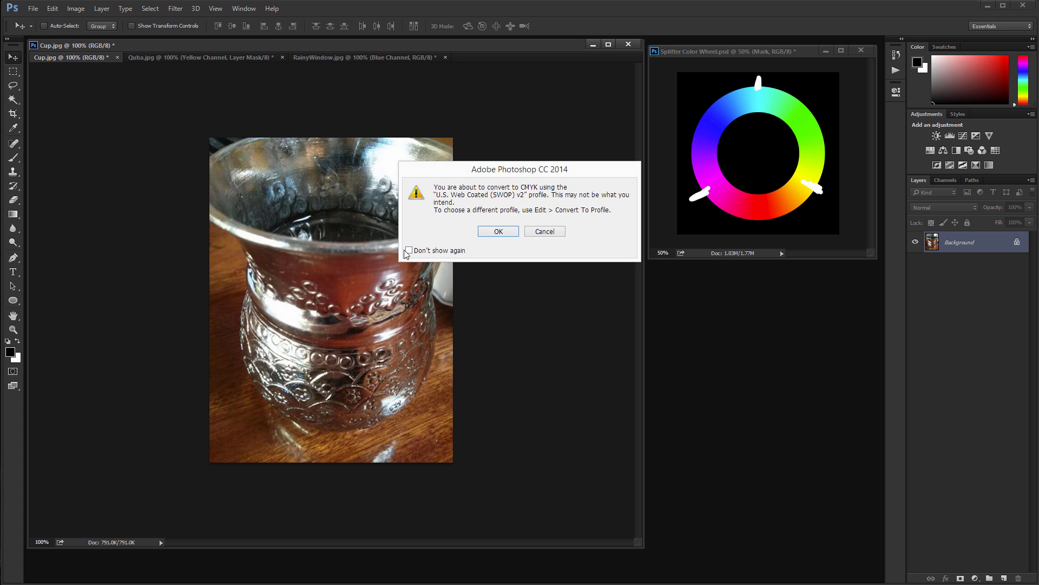
left_click(506, 231)
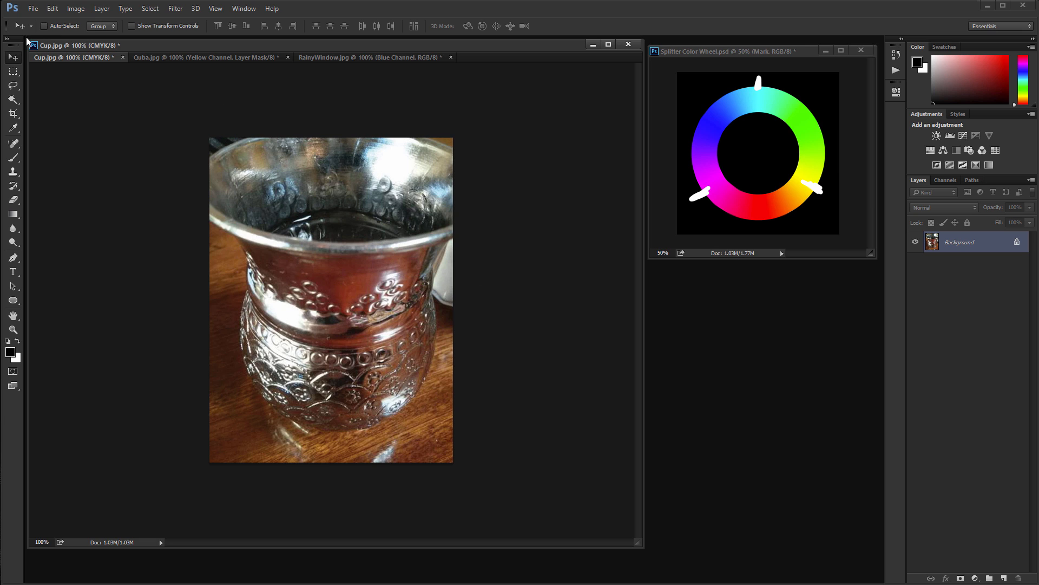
Run the CMYK to CMYK channel split action on the cup photo.
left_click(896, 69)
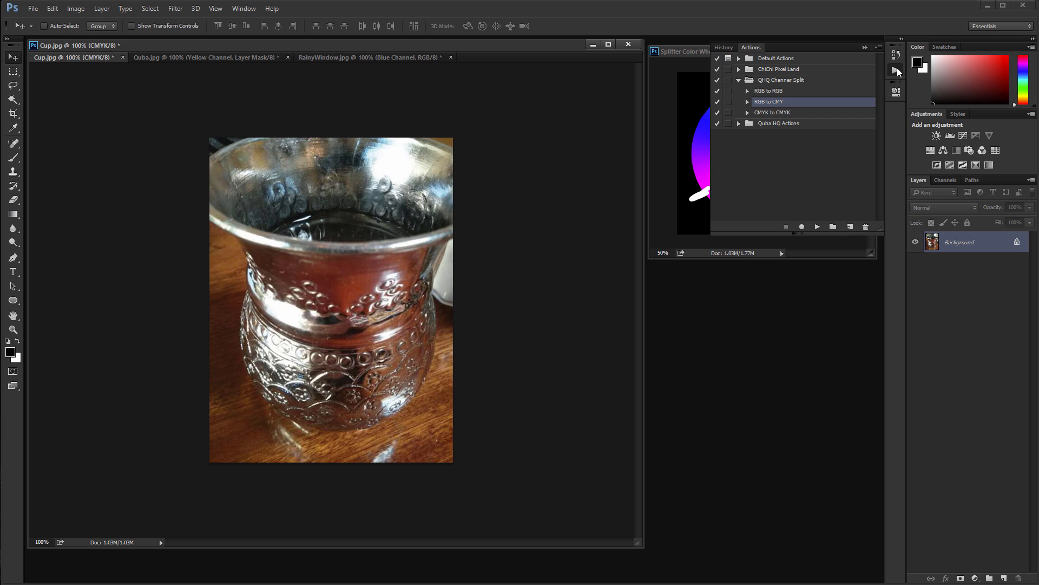
left_click(770, 113)
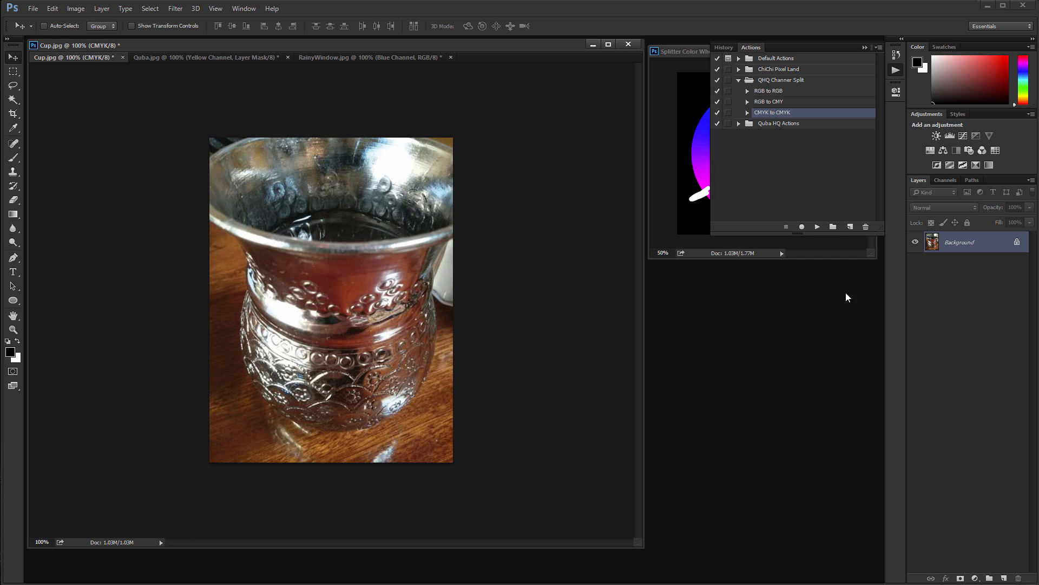
left_click(819, 227)
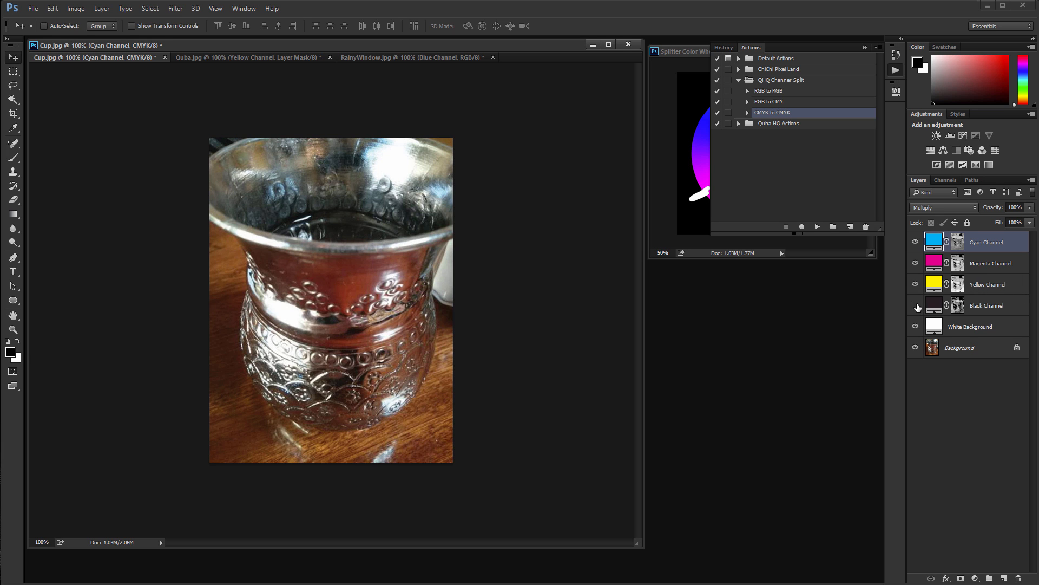
Toggle the Black Channel's visibility repeatedly to examine what it contributes to the cup photo.
left_click(916, 307)
left_click(916, 307)
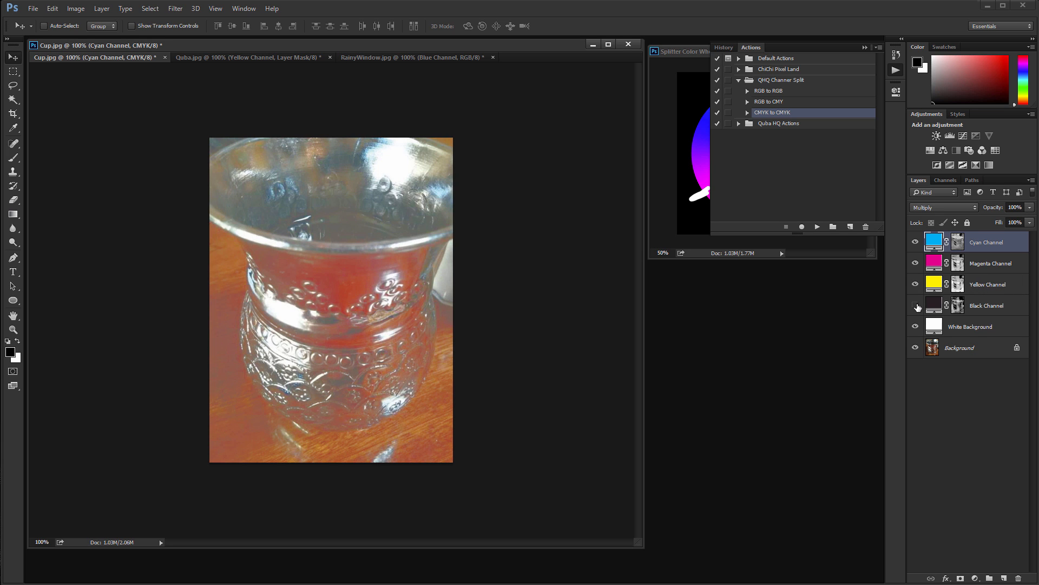
left_click(916, 307)
left_click(916, 307)
left_click(916, 305)
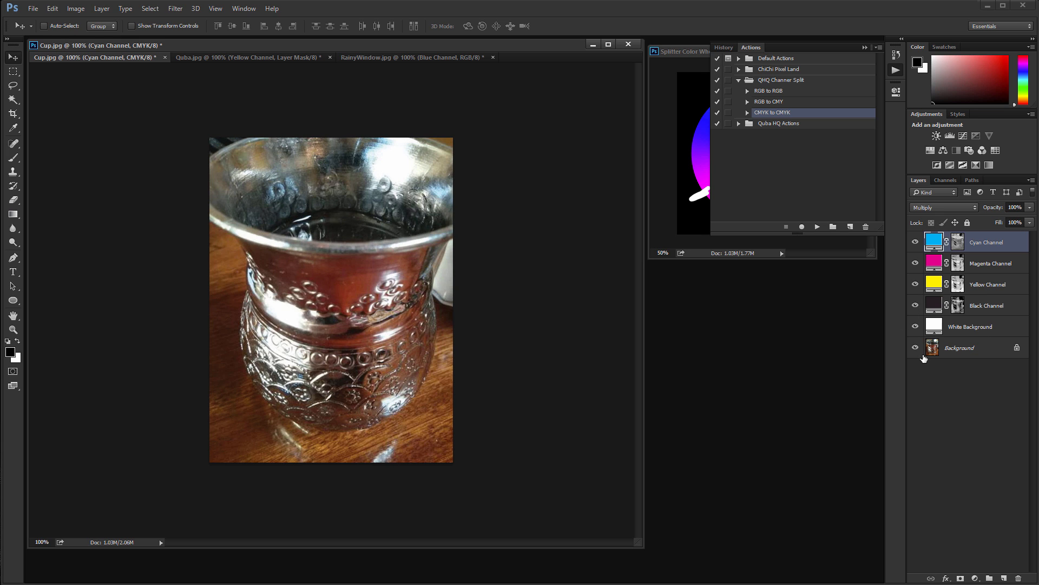
Change the Black Channel fill to dark blue (00215d).
double_click(933, 305)
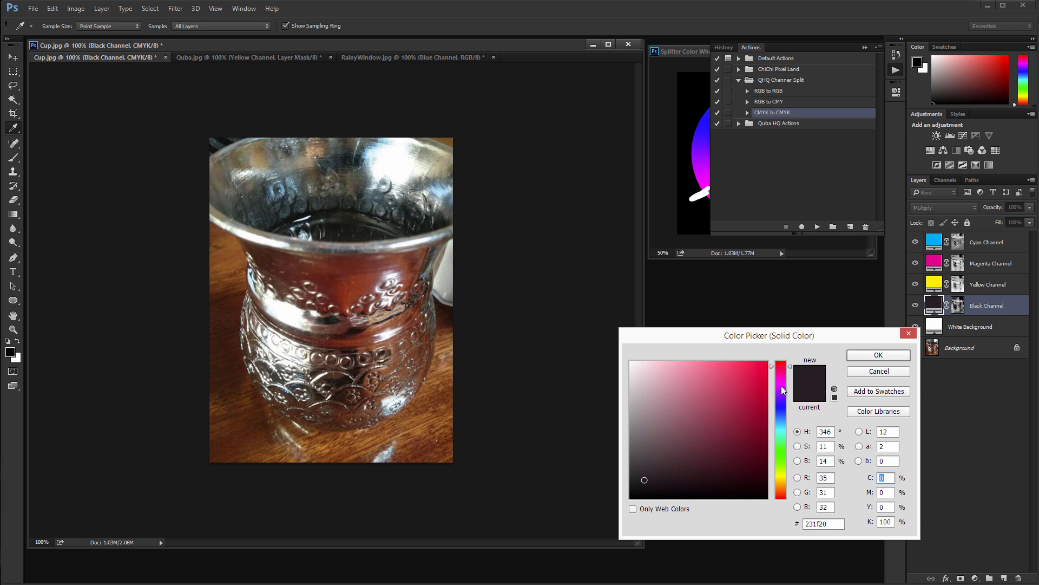
mouse_move(781, 386)
left_mouse_down()
mouse_move(781, 493)
mouse_move(756, 459)
mouse_move(768, 430)
mouse_move(761, 474)
mouse_move(760, 451)
mouse_move(774, 437)
mouse_move(755, 453)
mouse_move(764, 471)
mouse_move(775, 459)
left_mouse_up()
left_click(783, 415)
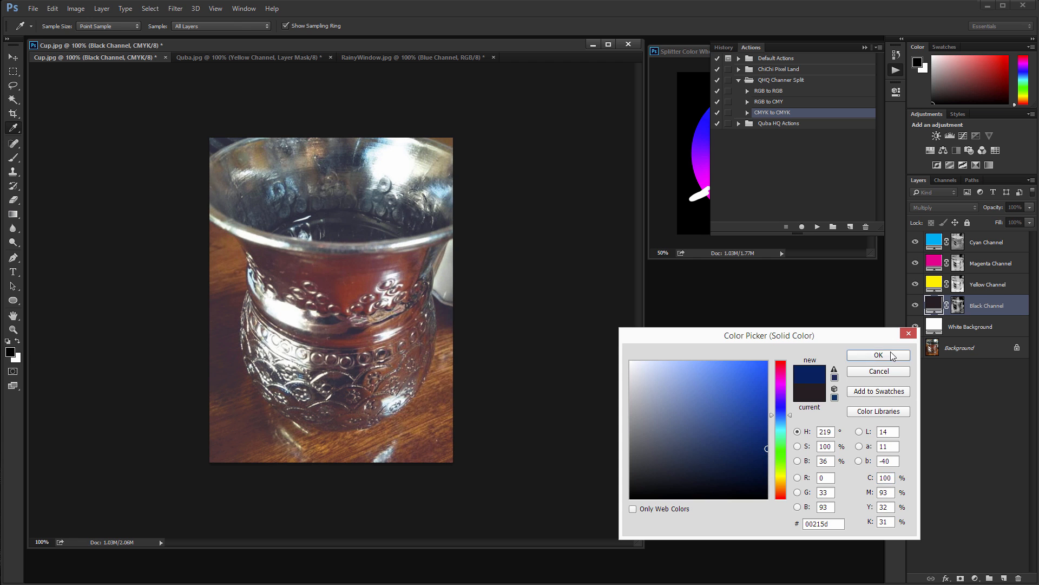
left_click(892, 356)
Change the Magenta Channel fill to yellow-green (becf00).
left_click(935, 261)
double_click(935, 262)
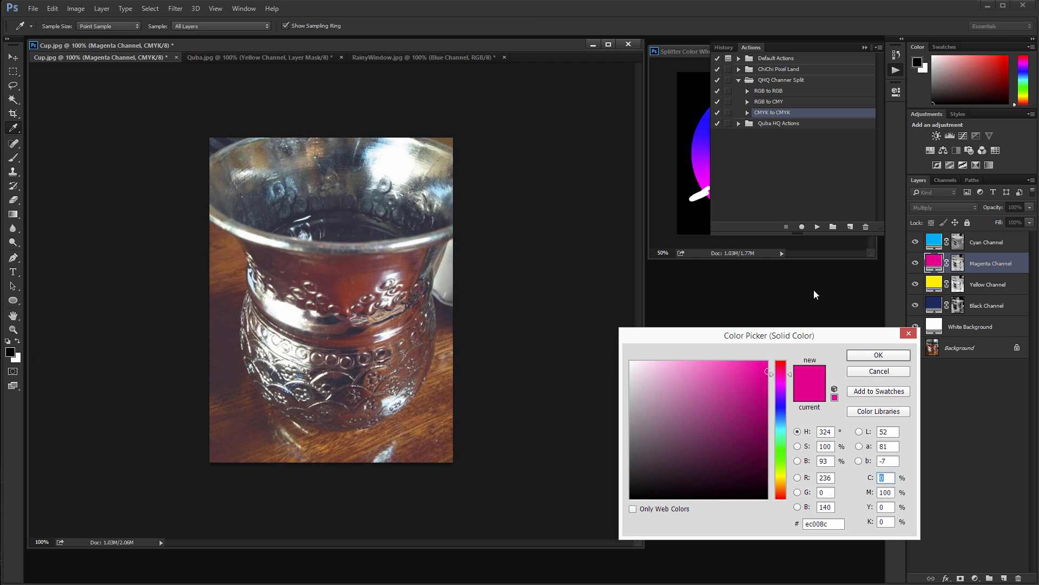
left_click_drag(784, 381, 784, 459)
left_click_drag(749, 396, 767, 386)
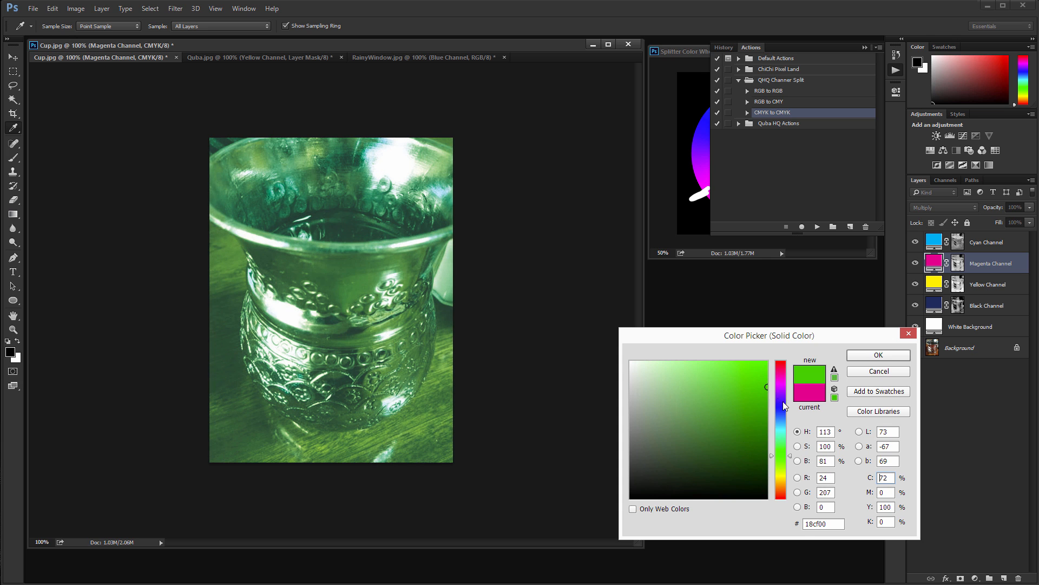
left_click(782, 479)
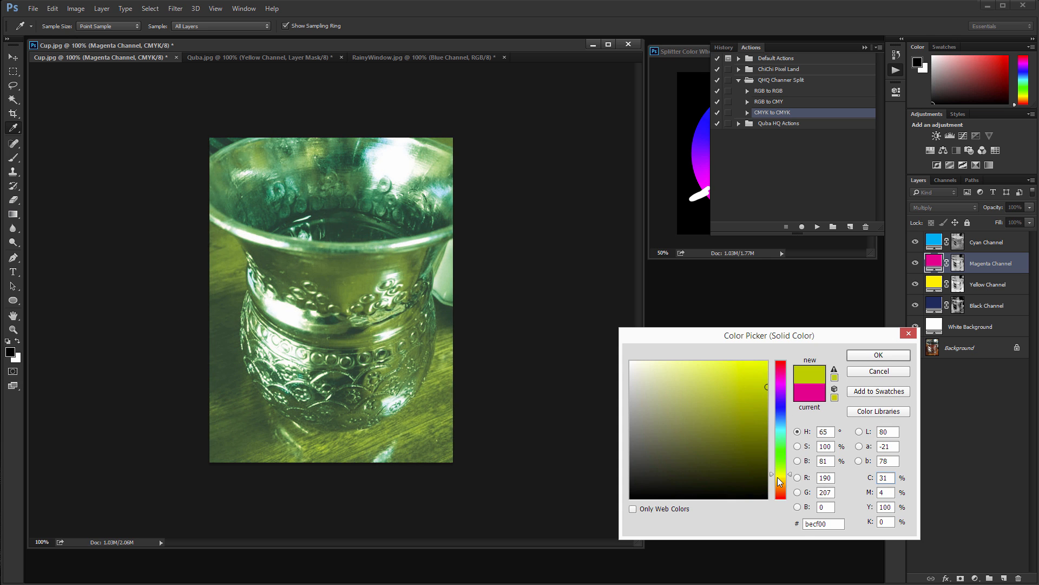
left_click(878, 356)
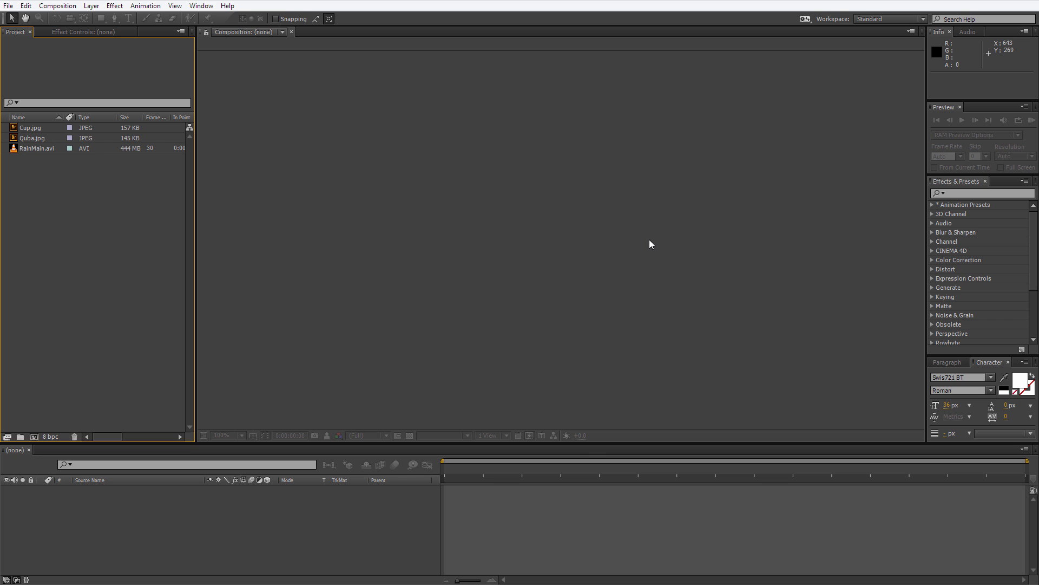
Switch to After Effects, create a composition from RainMain.avi, and play a RAM preview of it.
left_click_drag(32, 148, 33, 436)
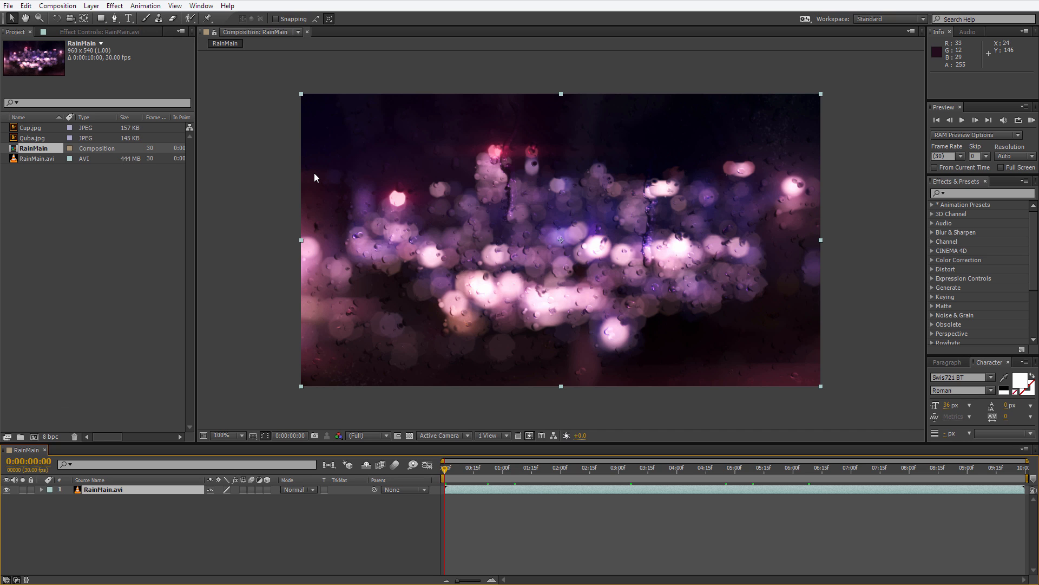
key("KP_0")
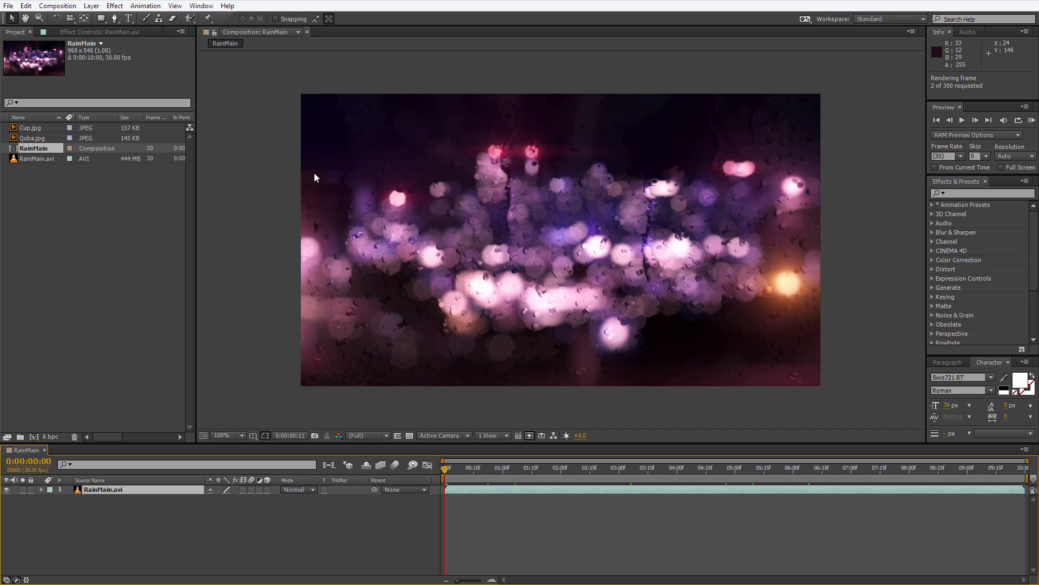
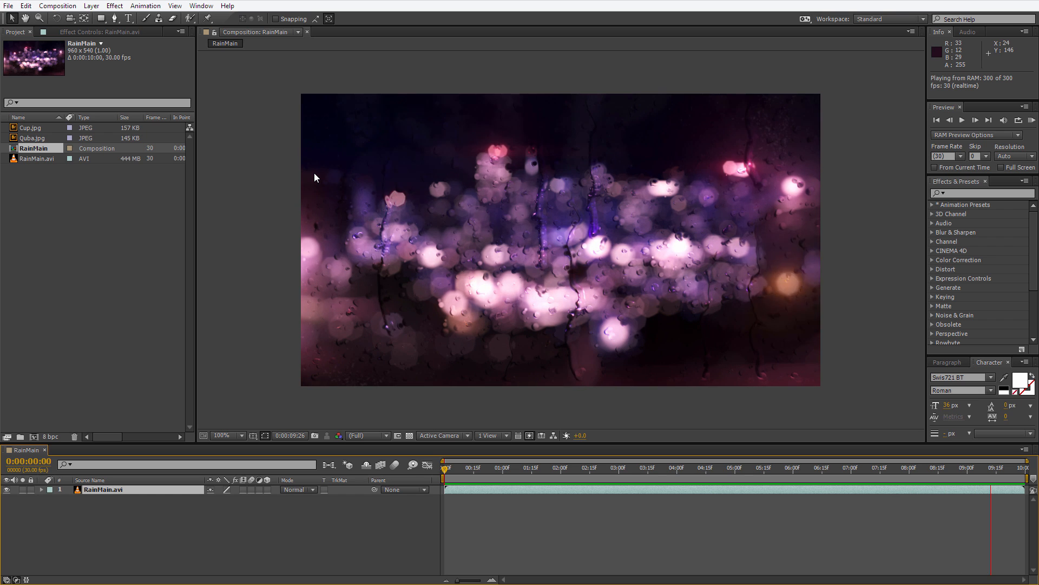
key("space")
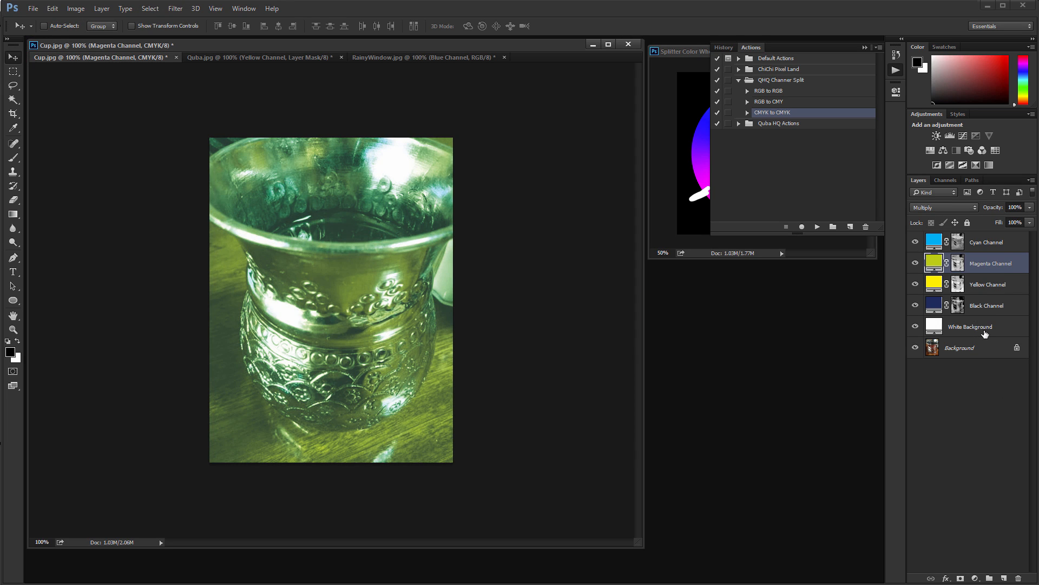
Delete the Yellow, Magenta and Cyan Channel layers and the White Background layer from Quba.jpg.
left_click(984, 328)
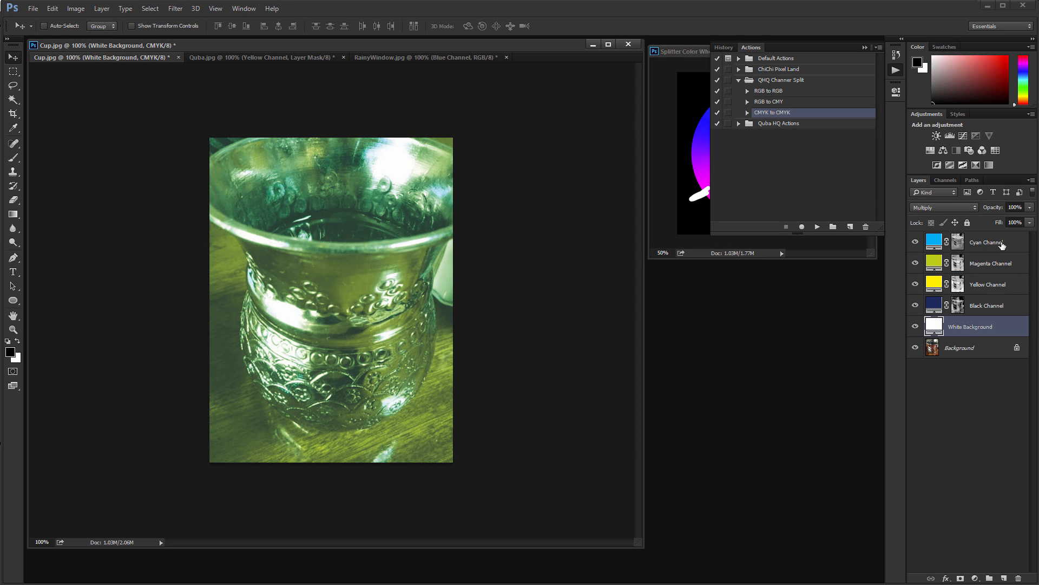
left_click(260, 57)
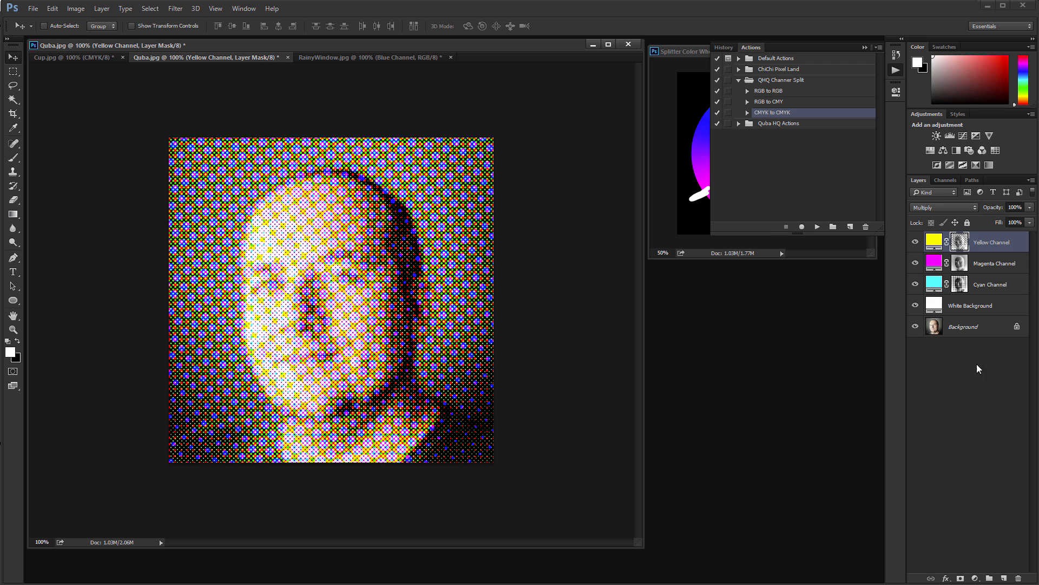
left_click(978, 306)
left_click(983, 242, "shift")
left_click_drag(989, 305, 1018, 578)
Lasso a freehand area over the center-right of RainyWindow.jpg and copy it from the original Background layer.
left_click(278, 59)
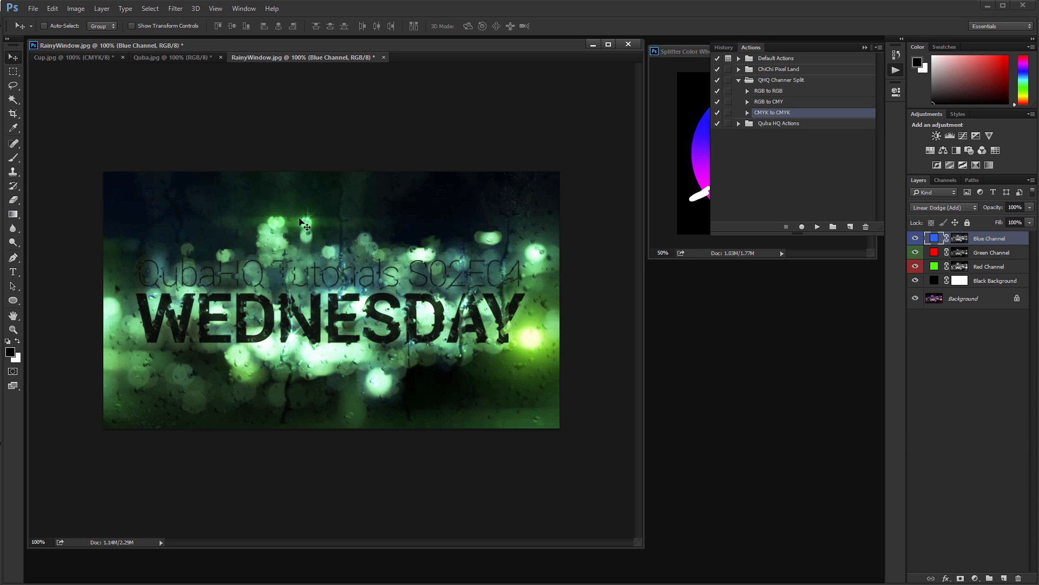
left_click(14, 85)
mouse_move(376, 226)
left_mouse_down()
mouse_move(390, 401)
mouse_move(439, 198)
left_mouse_up()
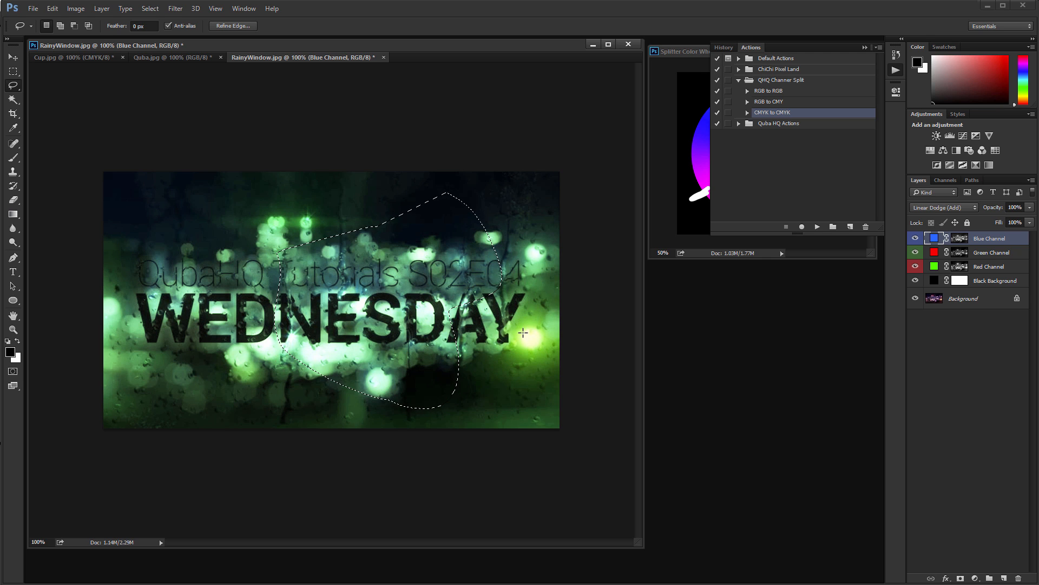
left_click(162, 57)
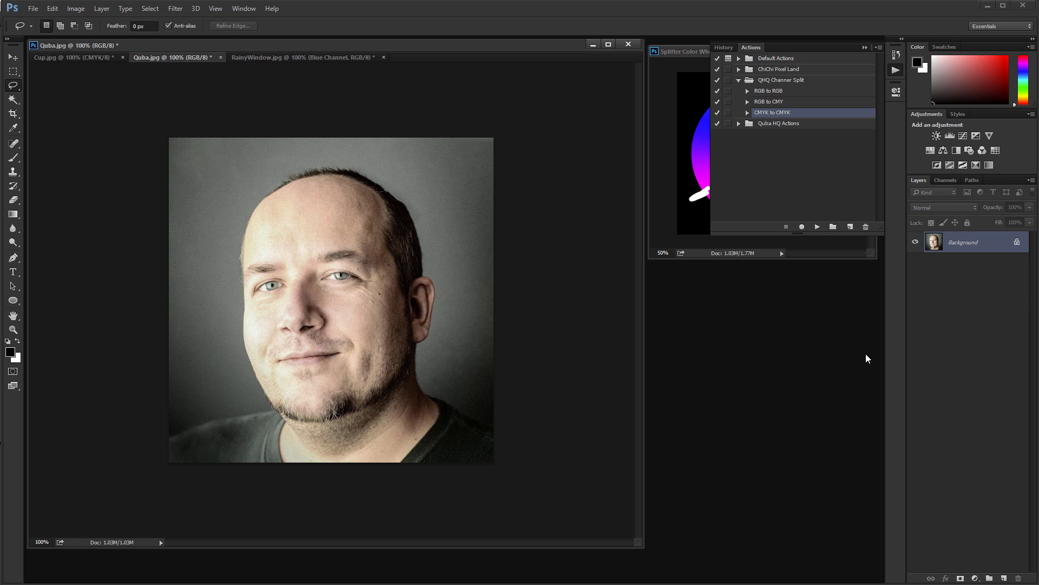
left_click(262, 59)
left_click(963, 299)
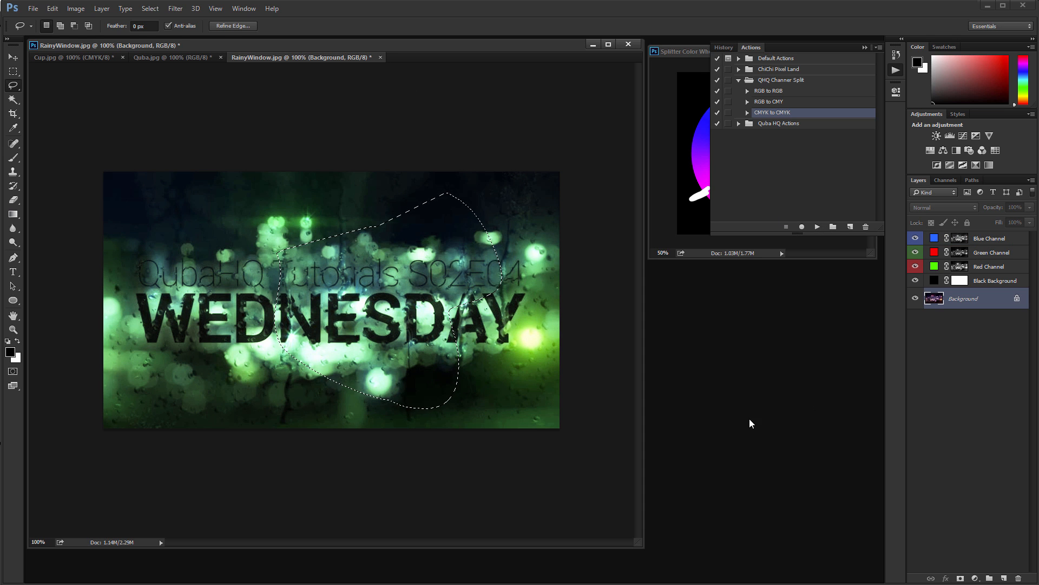
left_click(162, 57)
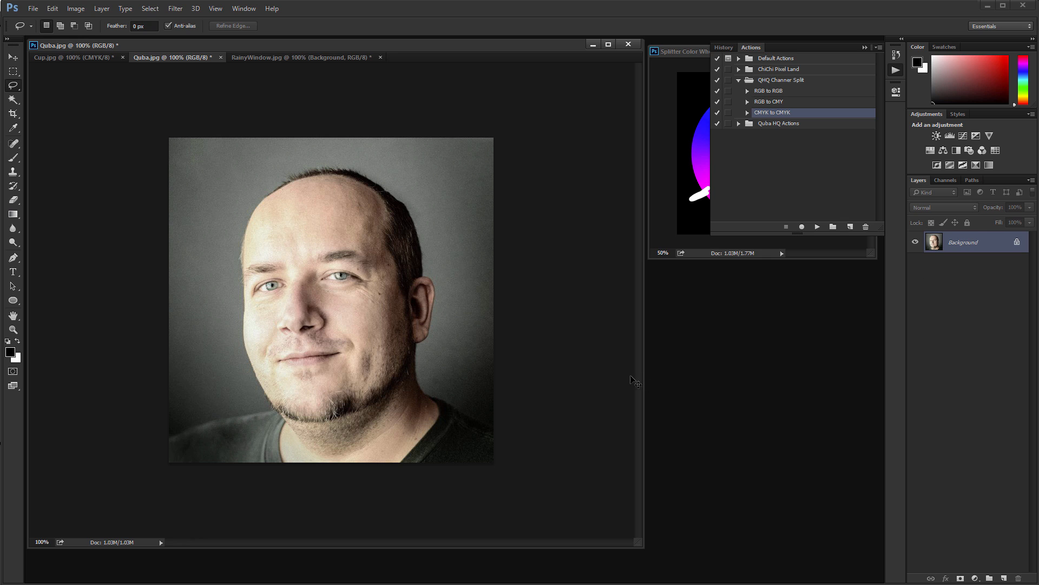
Paste the copied patch over the portrait in Quba.jpg and run the RGB to RGB channel split action.
key("ctrl+v")
left_click(13, 56)
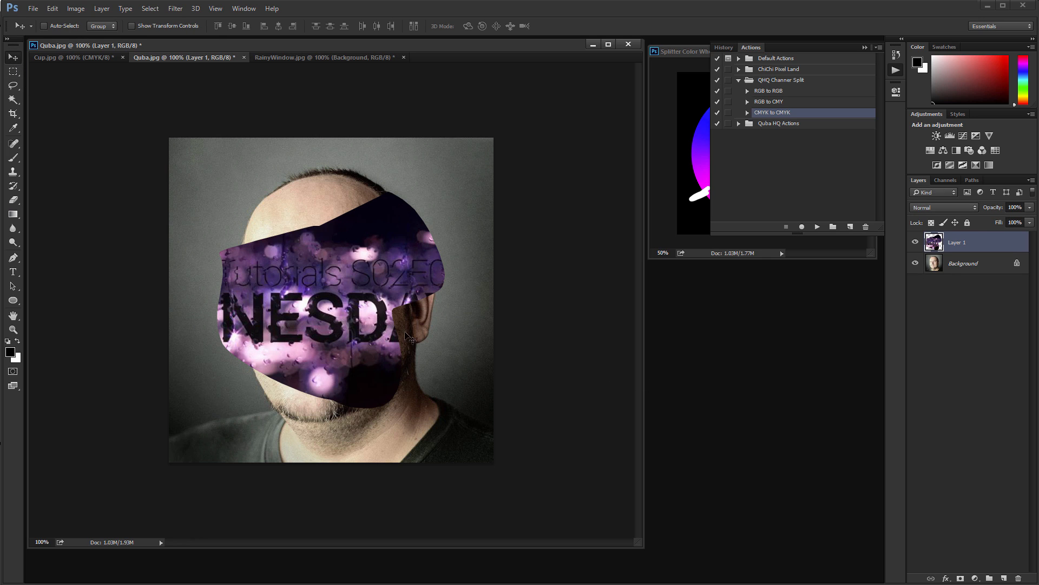
left_click(771, 91)
left_click(818, 226)
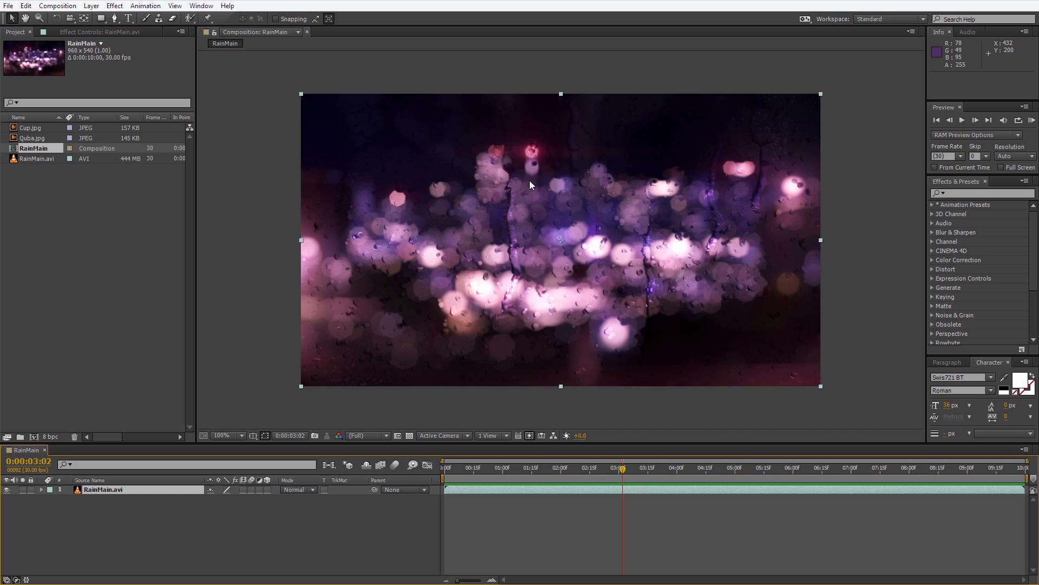
Add a text layer reading "Maybe some text in here" over the footage in the After Effects RainMain composition.
left_click(129, 19)
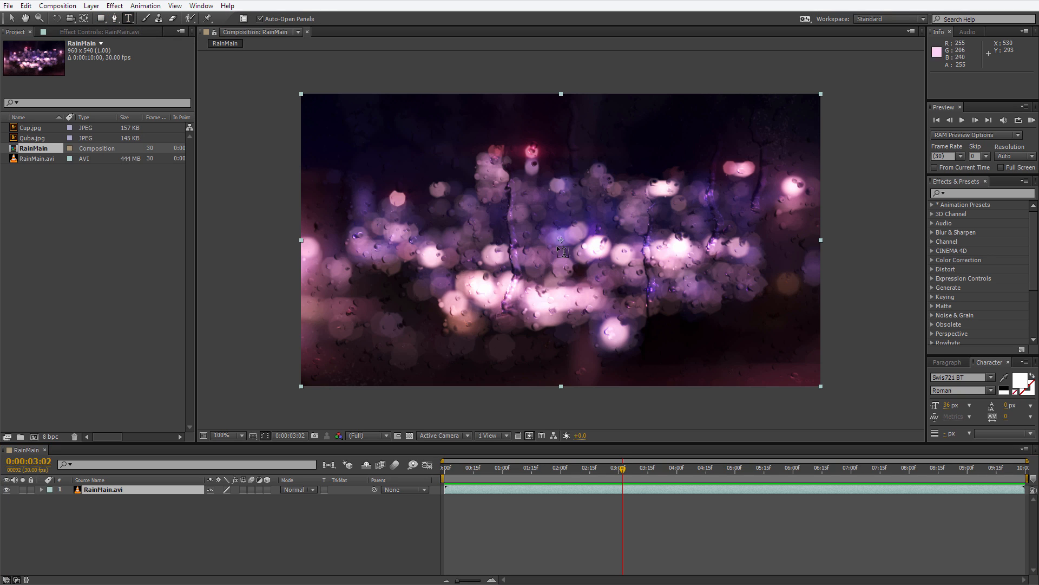
left_click(470, 238)
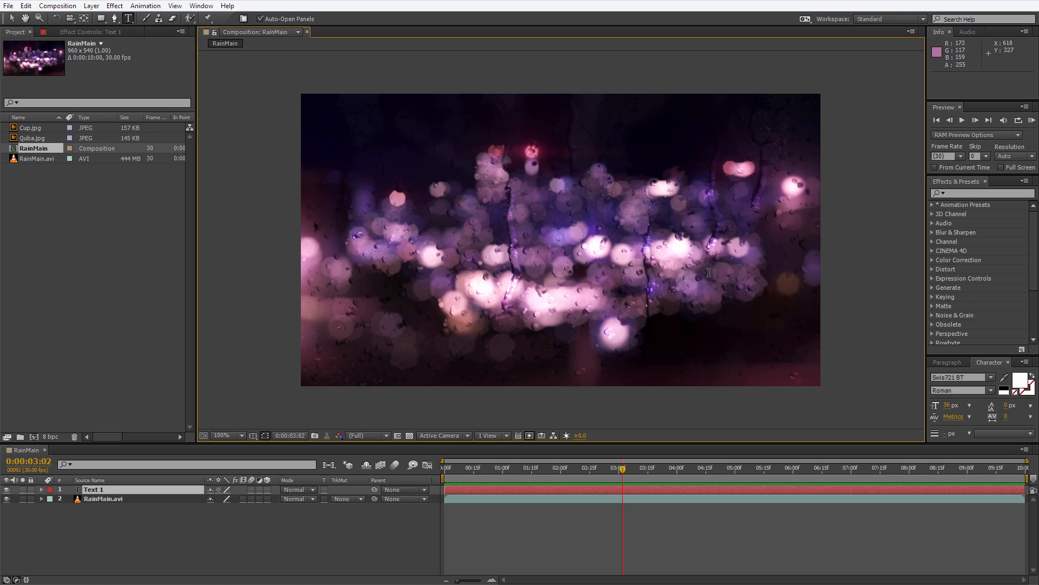
type("Maybe some ")
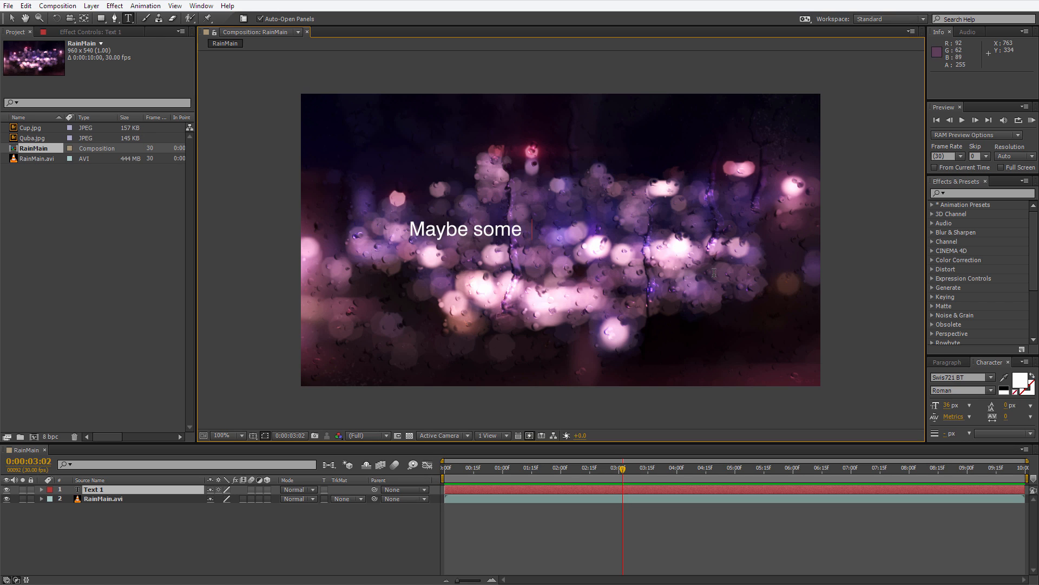
type("text in here")
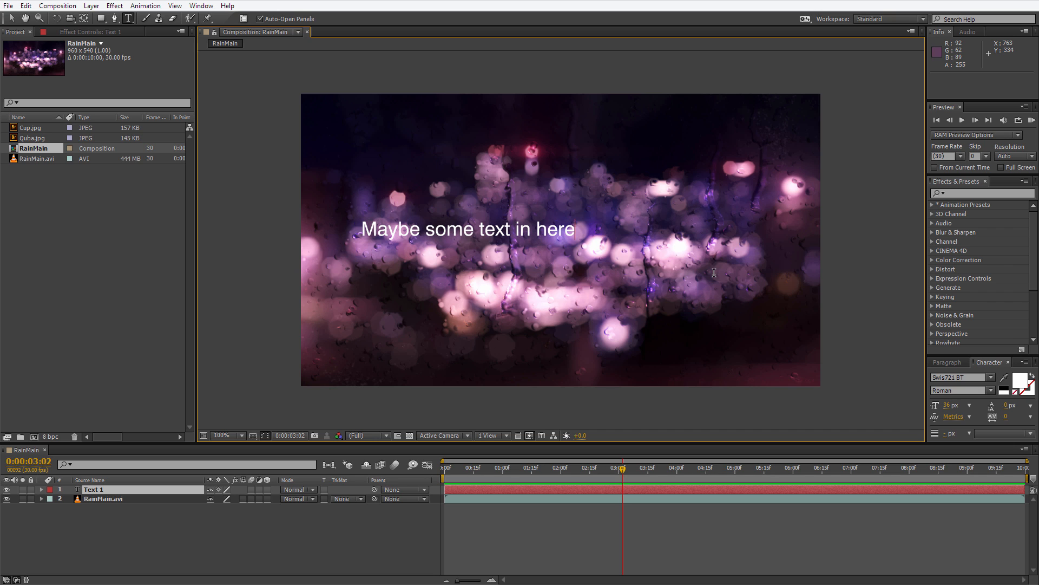
left_click(12, 18)
left_click(270, 82)
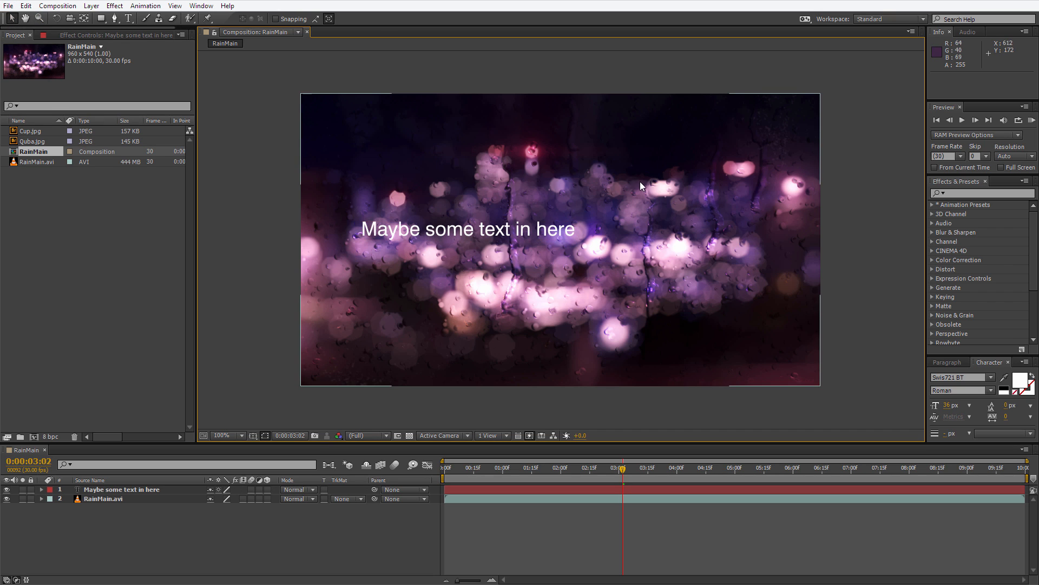
Enlarge the text to about twice its size and move it to the middle of the frame.
left_click(535, 233)
left_click_drag(580, 218, 676, 181)
left_click_drag(547, 218, 630, 239)
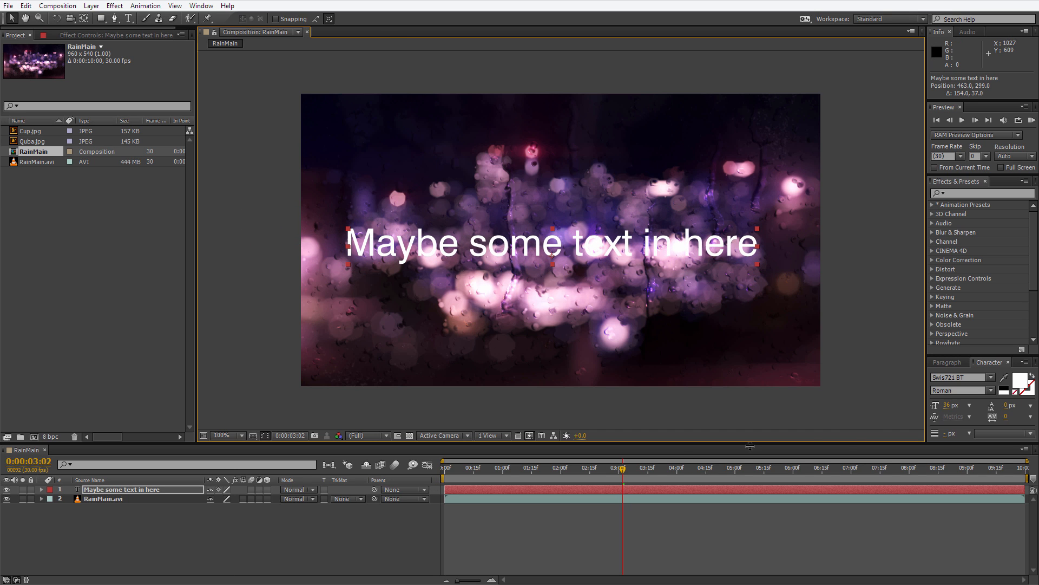
left_click(210, 519)
Duplicate the text layer and set the lower copy's fill color to black.
left_click(116, 489)
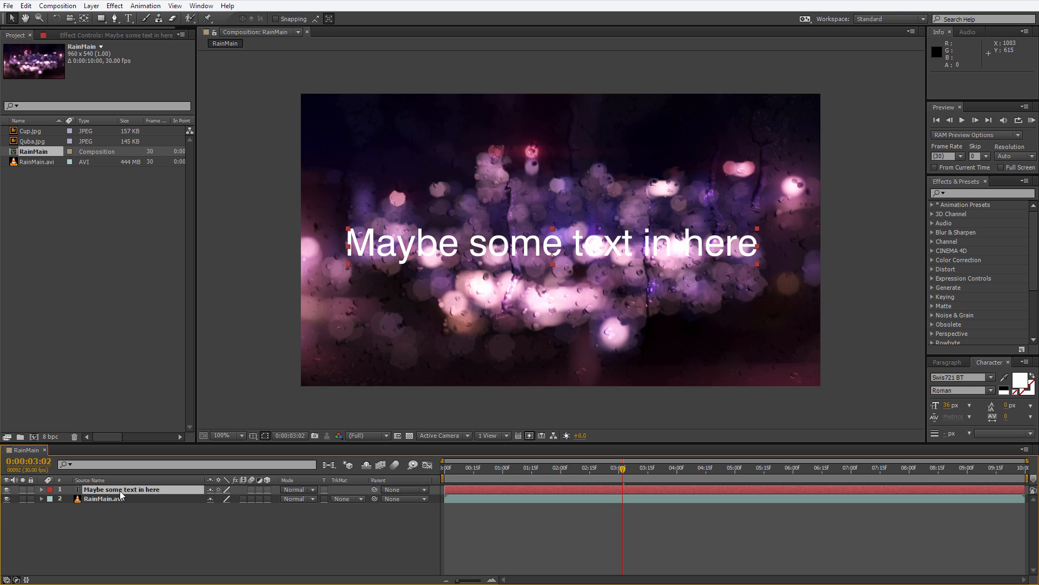
key("ctrl+d")
left_click(160, 497)
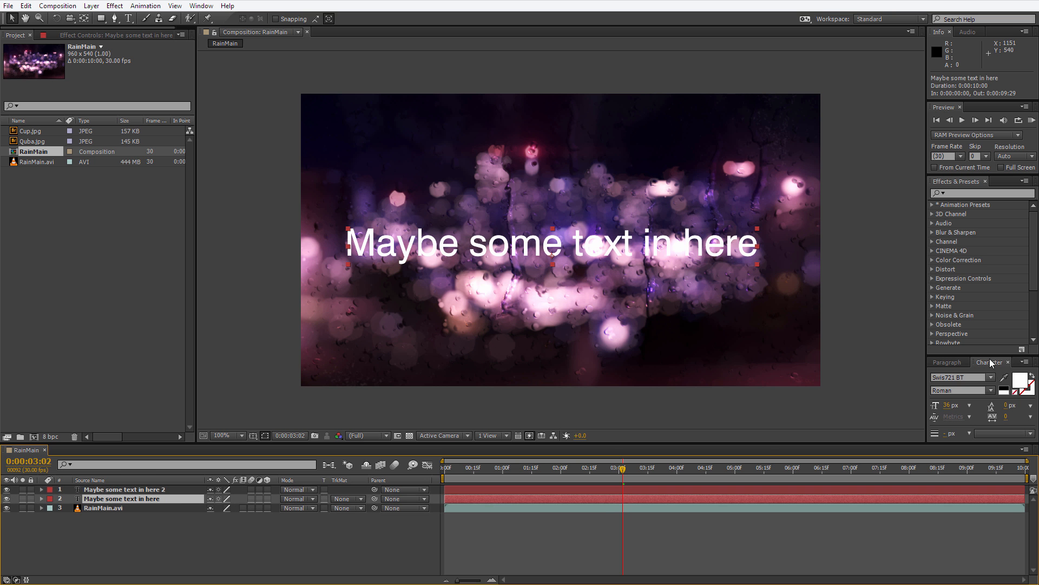
left_click(1004, 388)
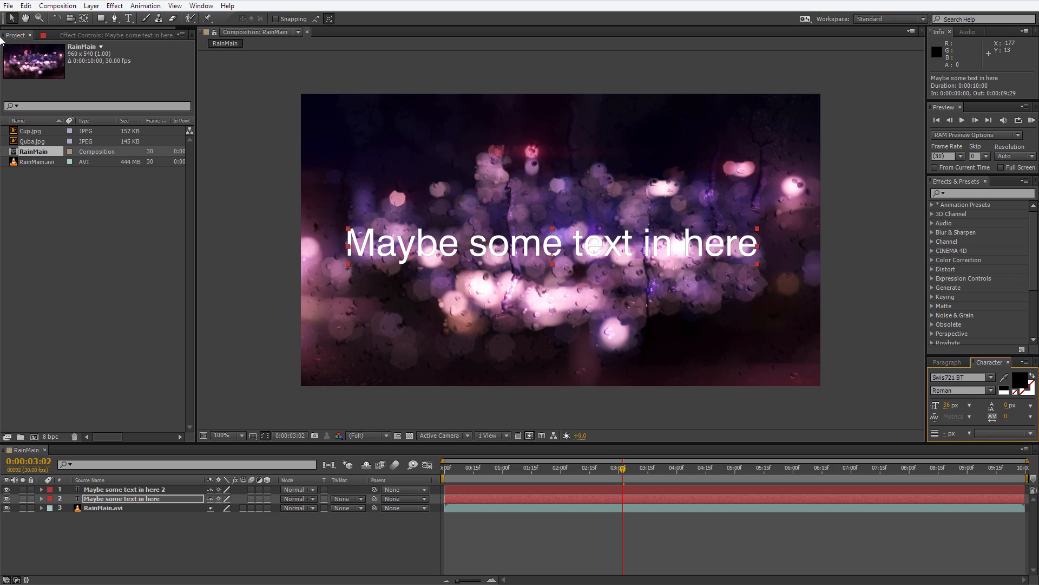
Nudge the black text copy right and down to position 466, 303 so it acts as a drop shadow.
left_click(11, 21)
key("Right")
key("Right")
key("Right")
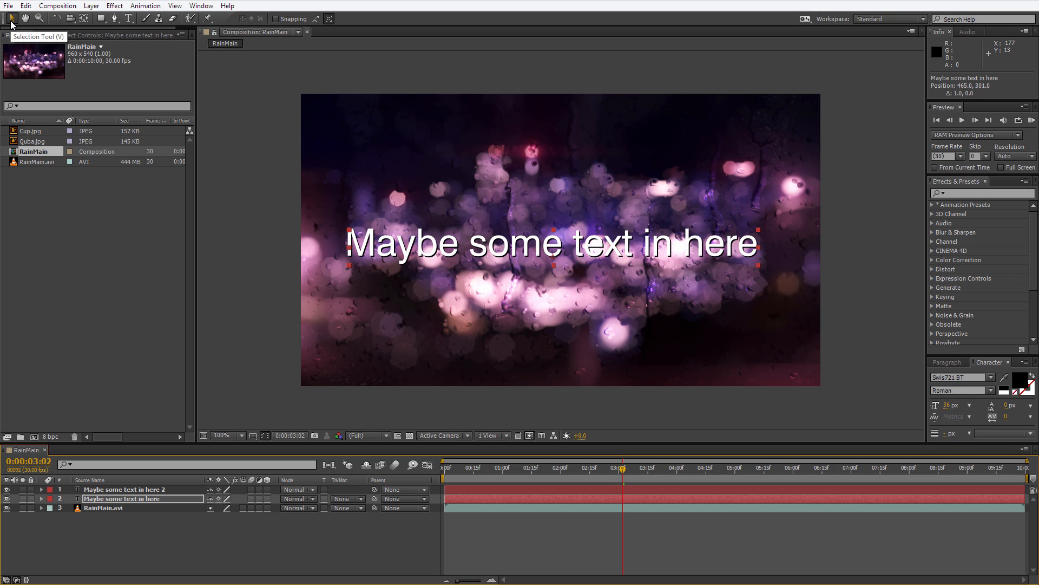
key("Down")
key("Down")
key("Down")
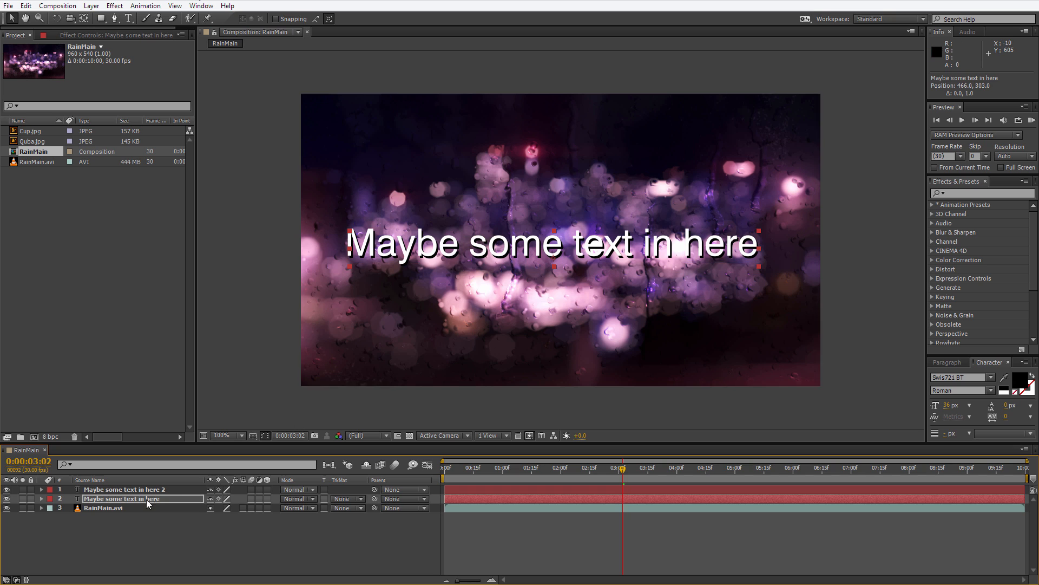
Cut a large star out of the RainMain.avi layer's right half with a Subtract mask and display the transparency grid.
left_click(119, 508)
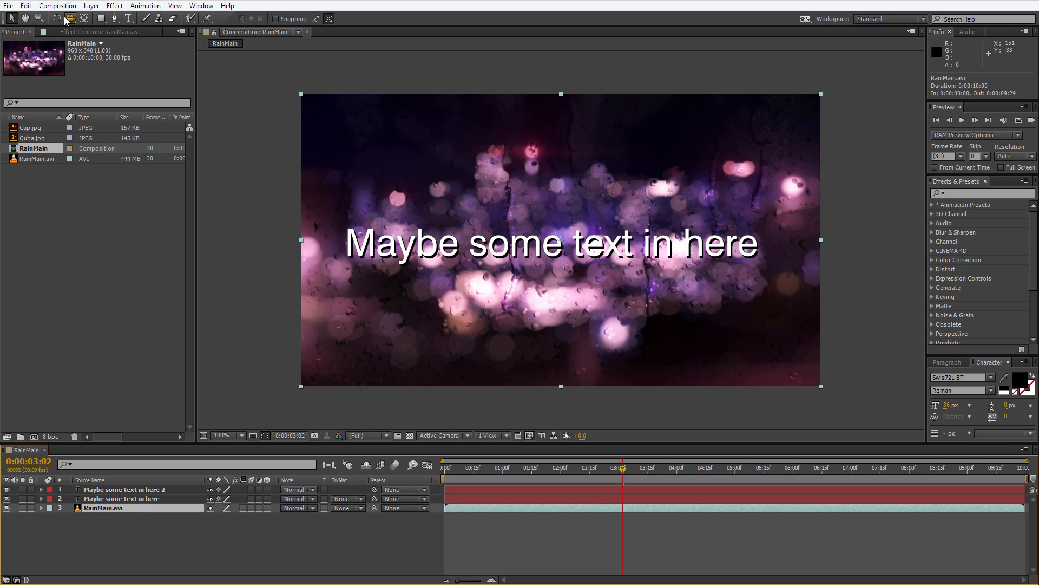
left_click_drag(102, 21, 153, 65)
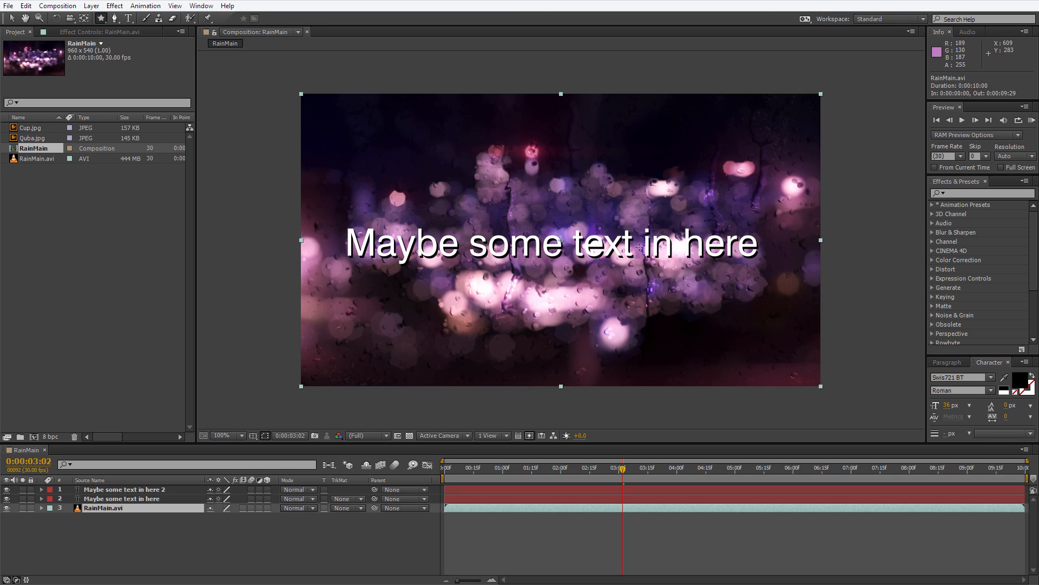
mouse_move(664, 245)
left_mouse_down()
mouse_move(749, 292)
mouse_move(781, 344)
left_mouse_up()
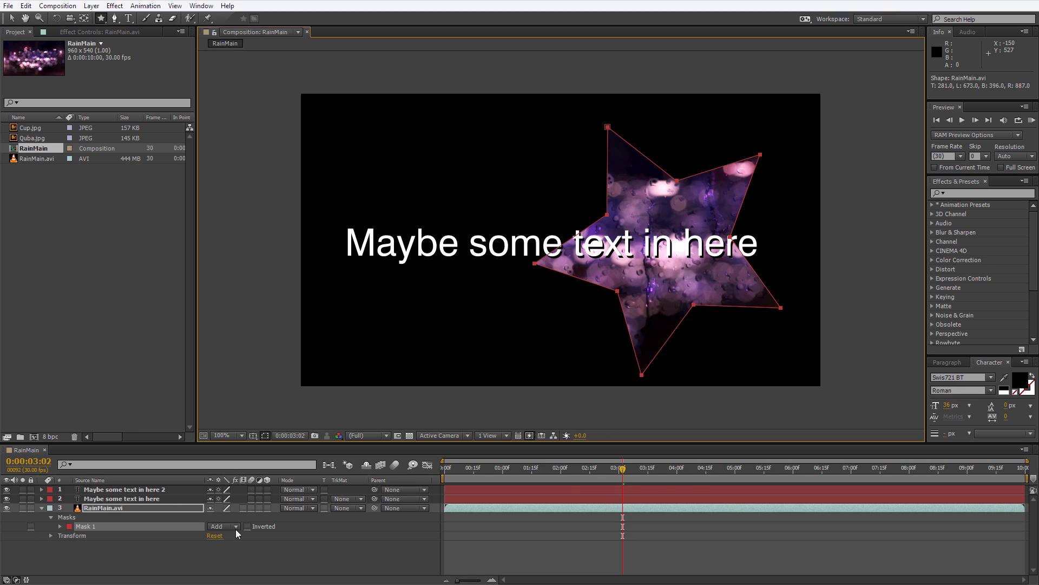
left_click(236, 527)
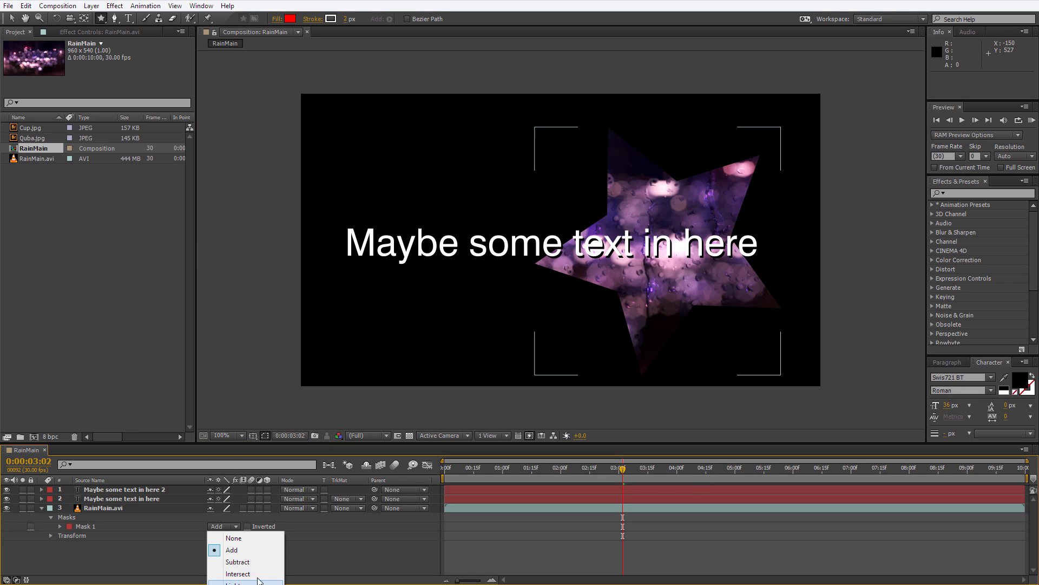
left_click(254, 562)
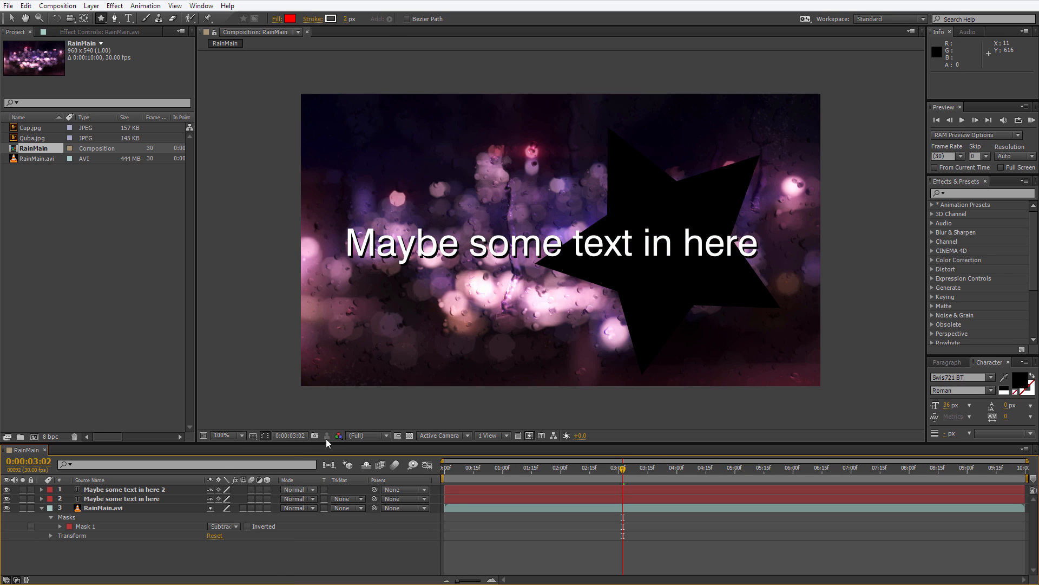
left_click(410, 436)
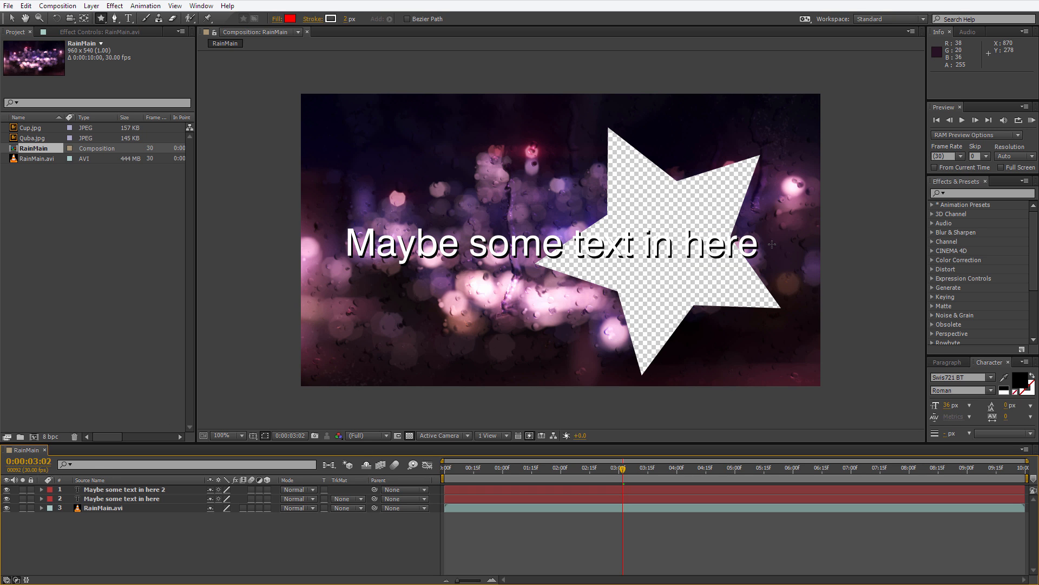
Run the QHQ_ChannelSplitter_v1.0.jsx script, agreeing to pre-compose all layers, and apply the RGB over Black split.
left_click(9, 6)
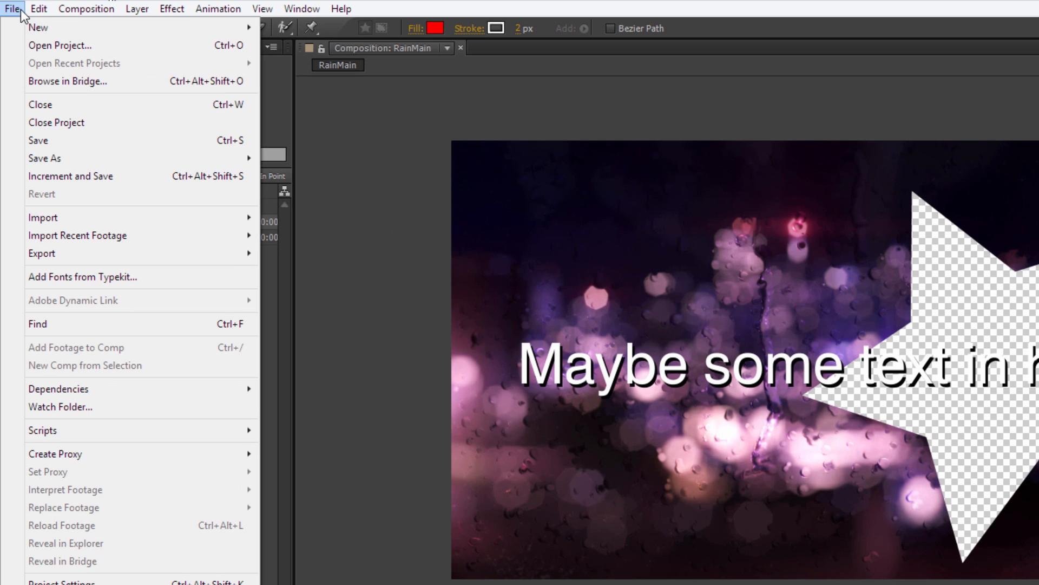
mouse_move(213, 428)
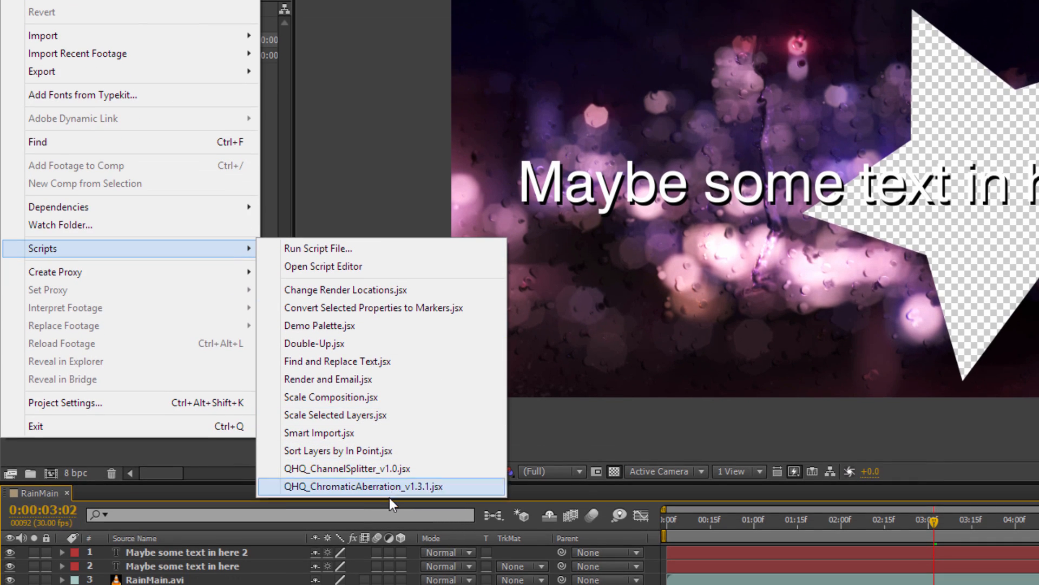
left_click(345, 468)
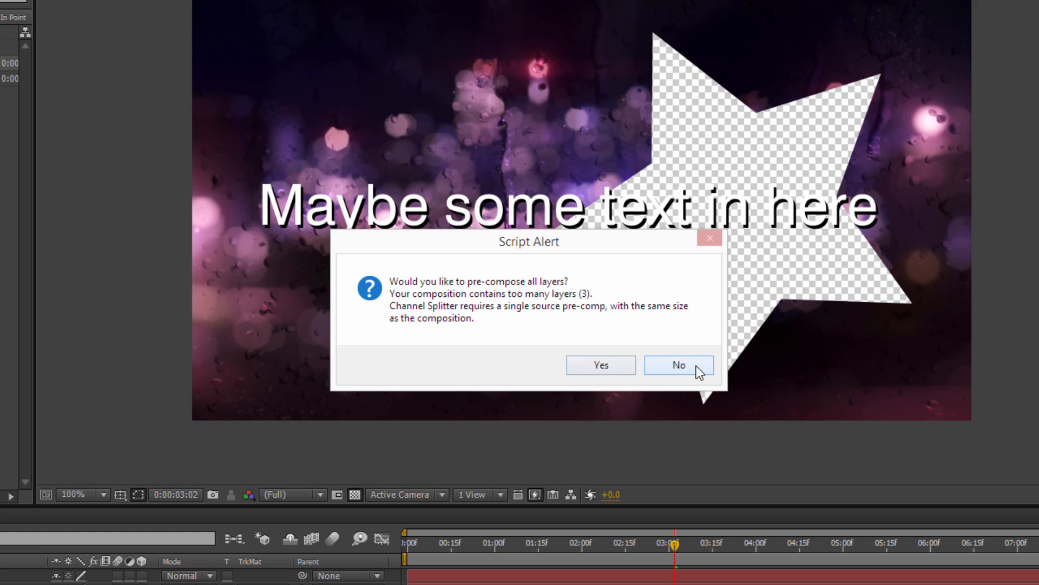
left_click(602, 366)
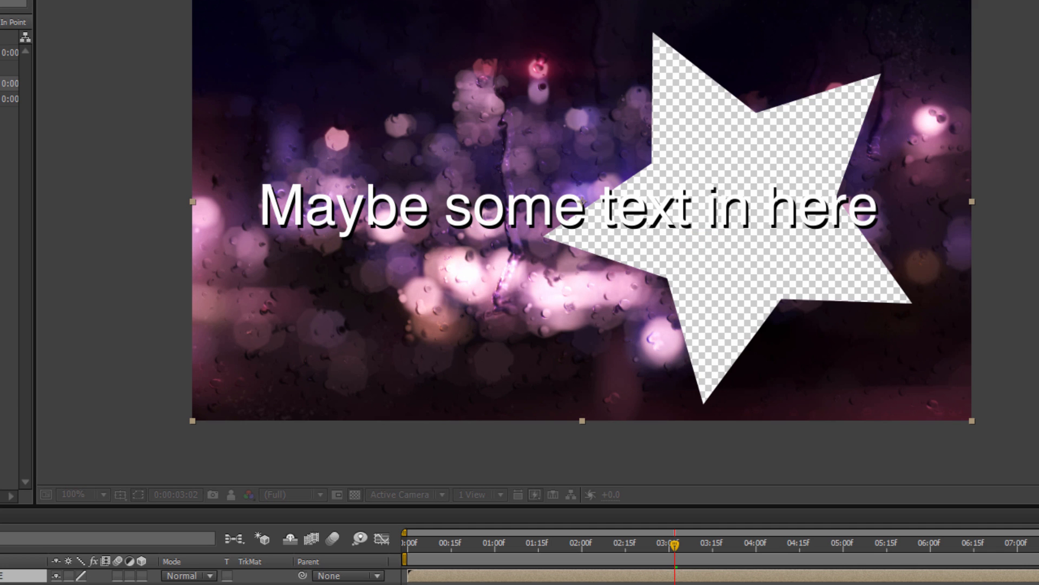
left_click_drag(439, 83, 480, 47)
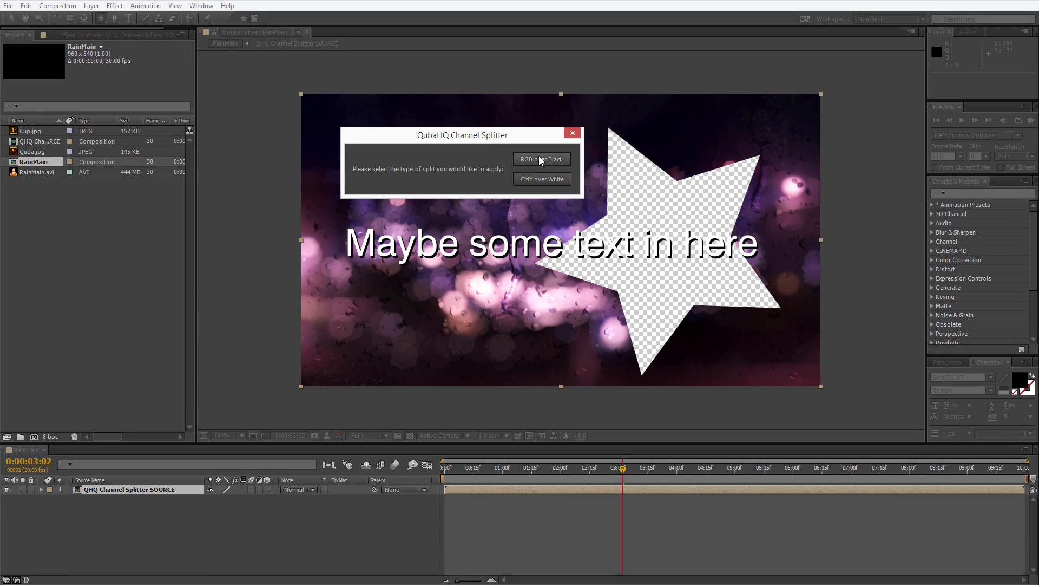
left_click(539, 157)
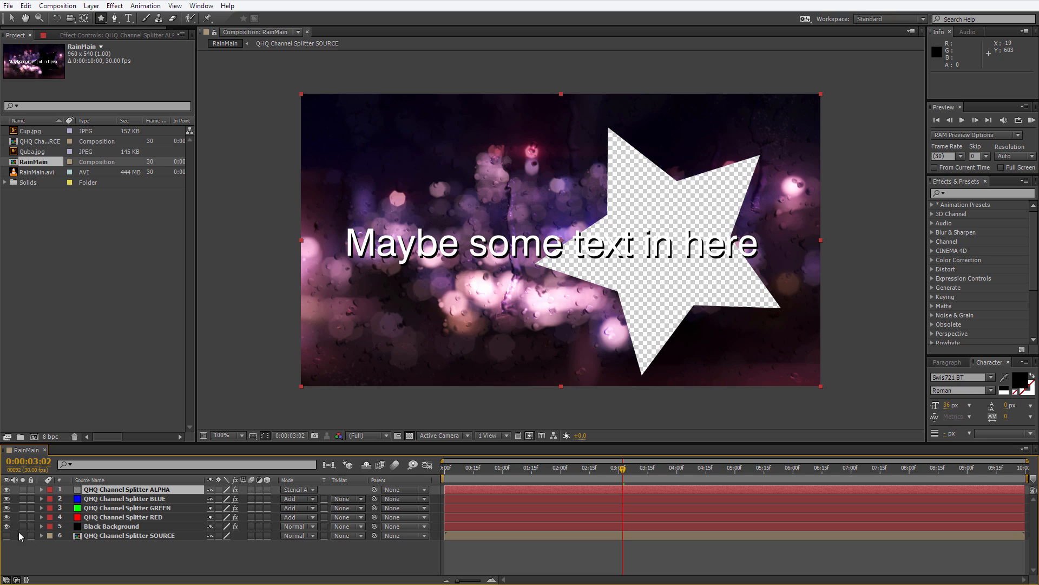
Hide all layers except Black Background and turn the QHQ Channel Splitter RED layer back on.
left_click(119, 547)
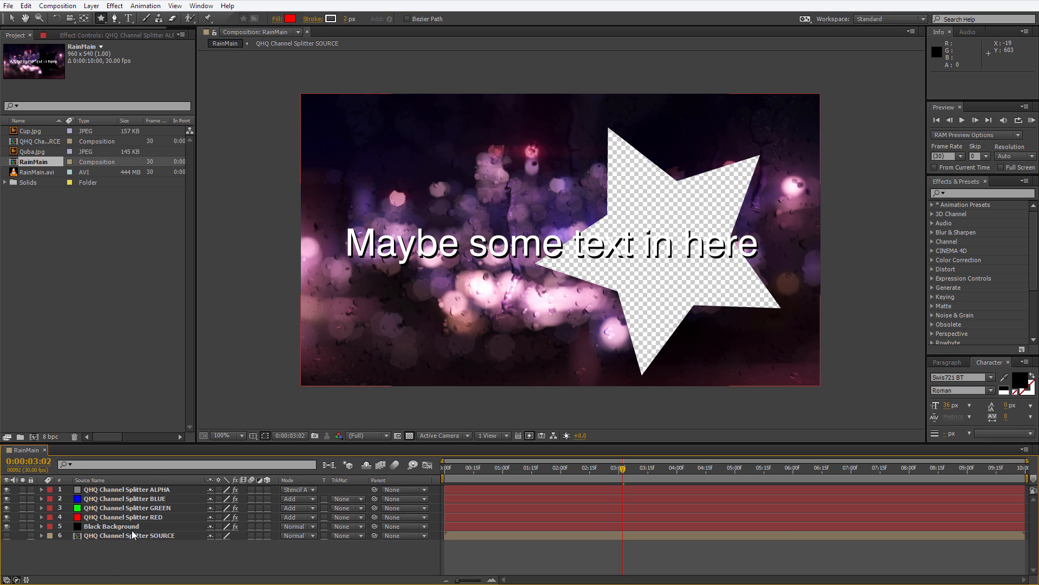
left_click(109, 527)
key("ctrl+shift+alt+v")
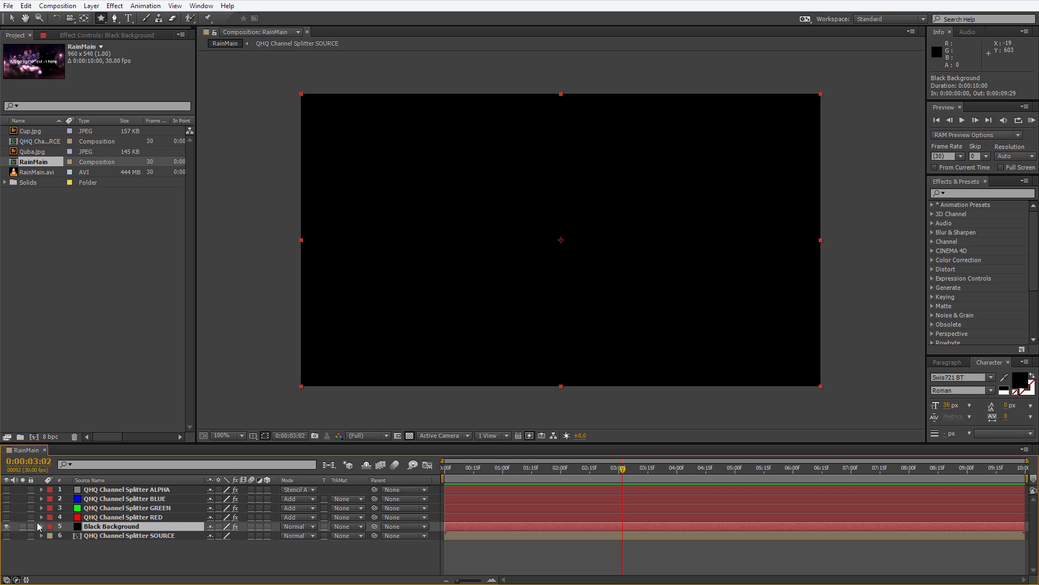
left_click(7, 517)
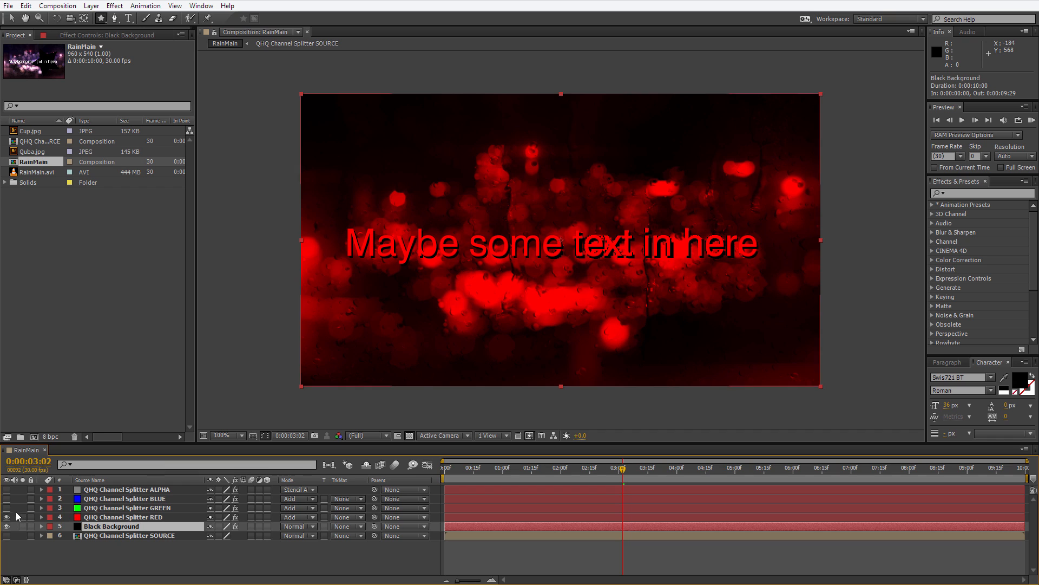
Turn the QHQ Channel Splitter GREEN, BLUE and ALPHA layers back on one after another.
left_click(7, 507)
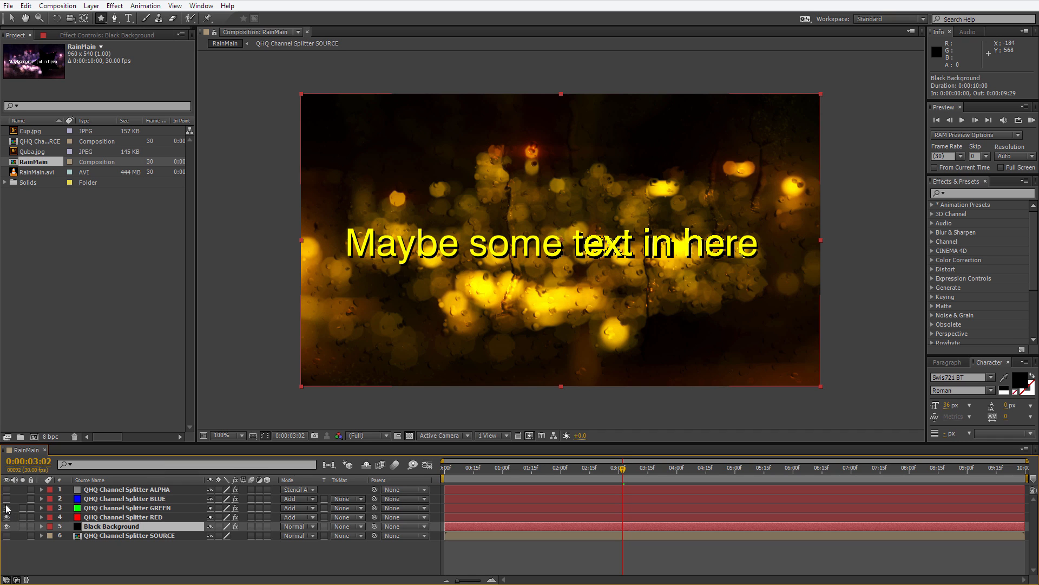
left_click(7, 498)
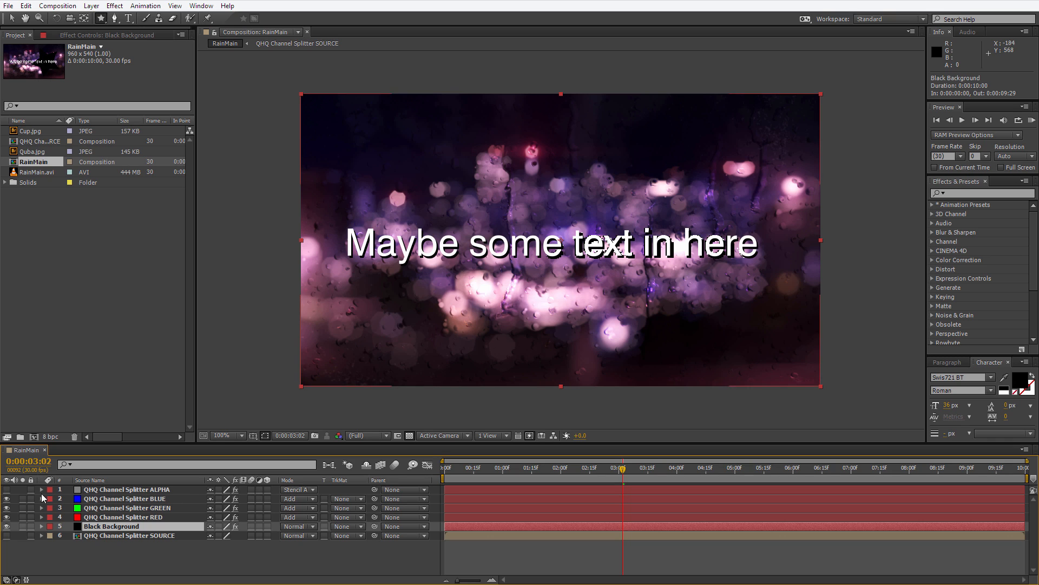
left_click(6, 490)
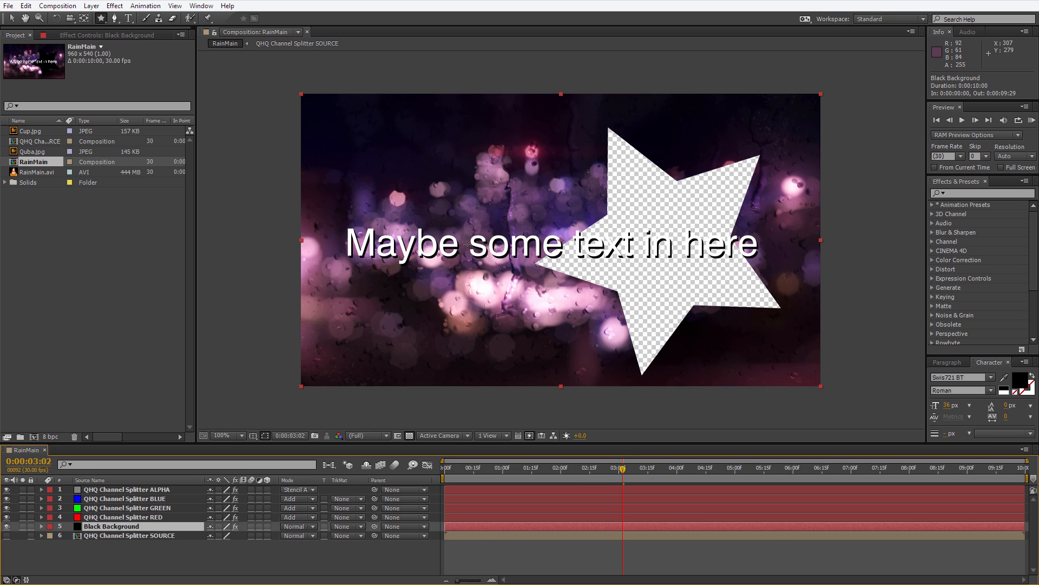
Shift the QHQ Channel Splitter GREEN layer 10 px left with the Selection tool, and move it back to position 480, 270.
left_click(128, 507)
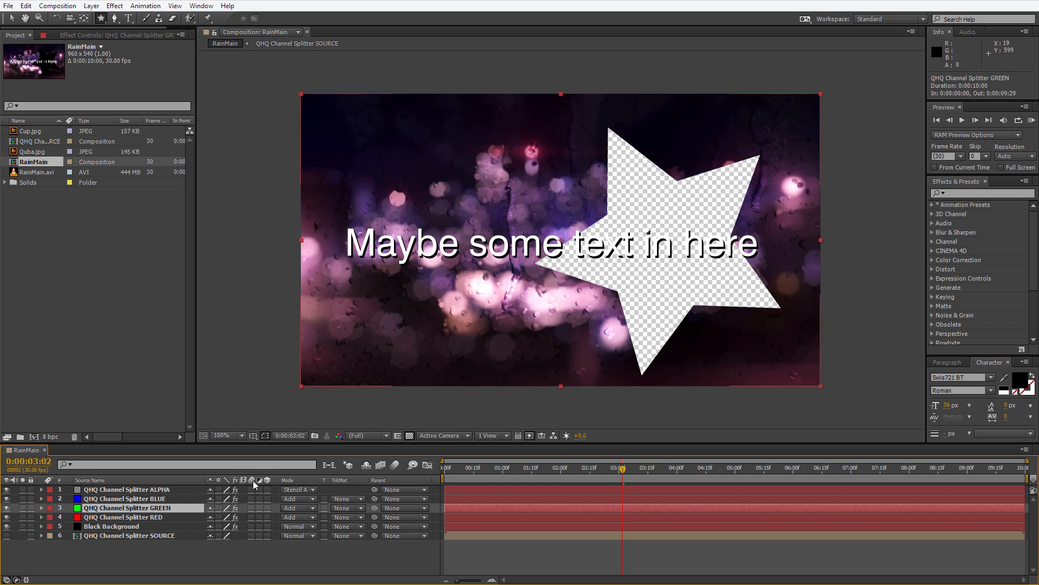
left_click(11, 18)
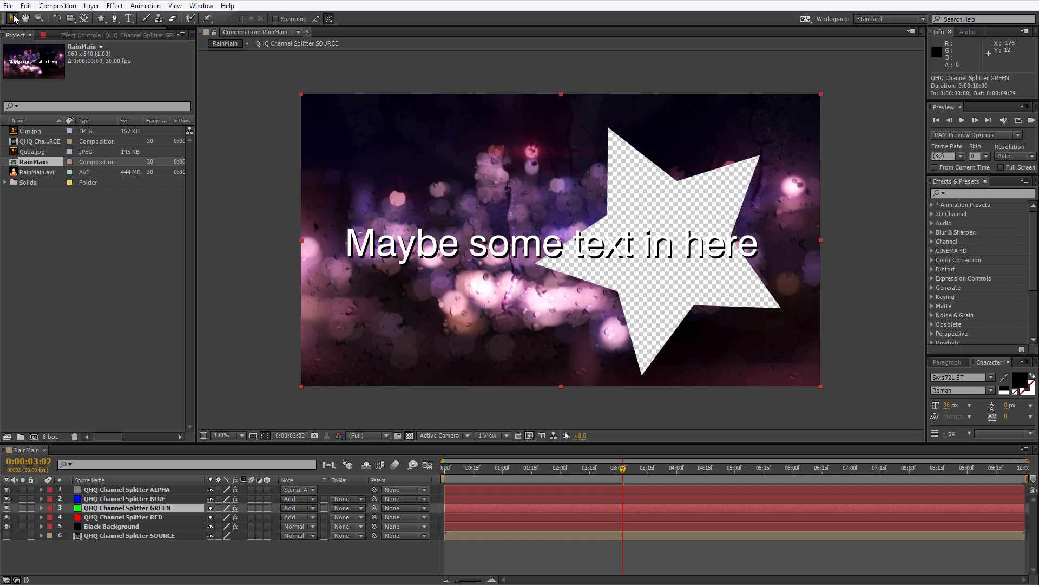
key("shift+Left")
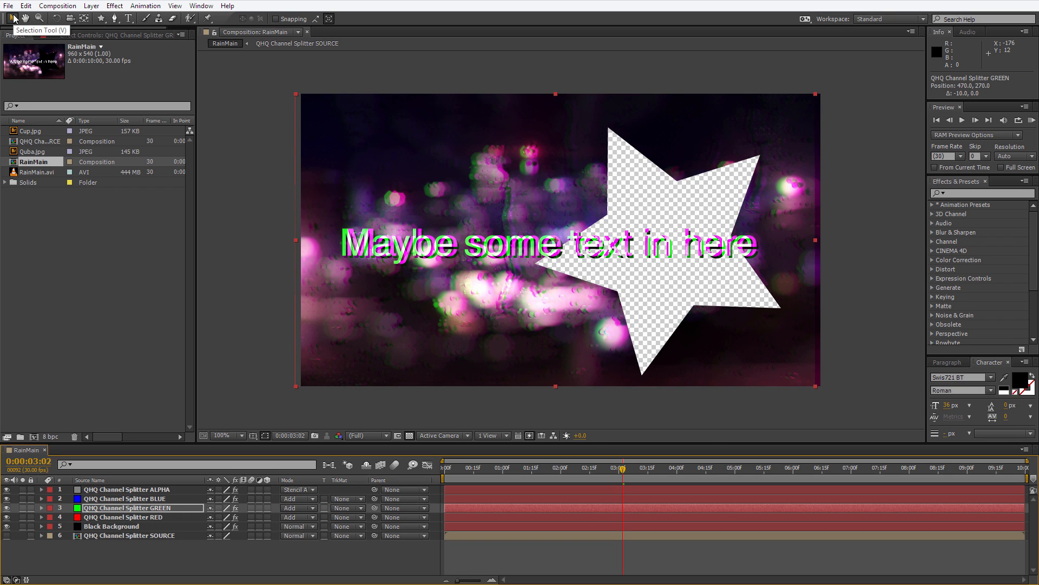
key("shift+Right")
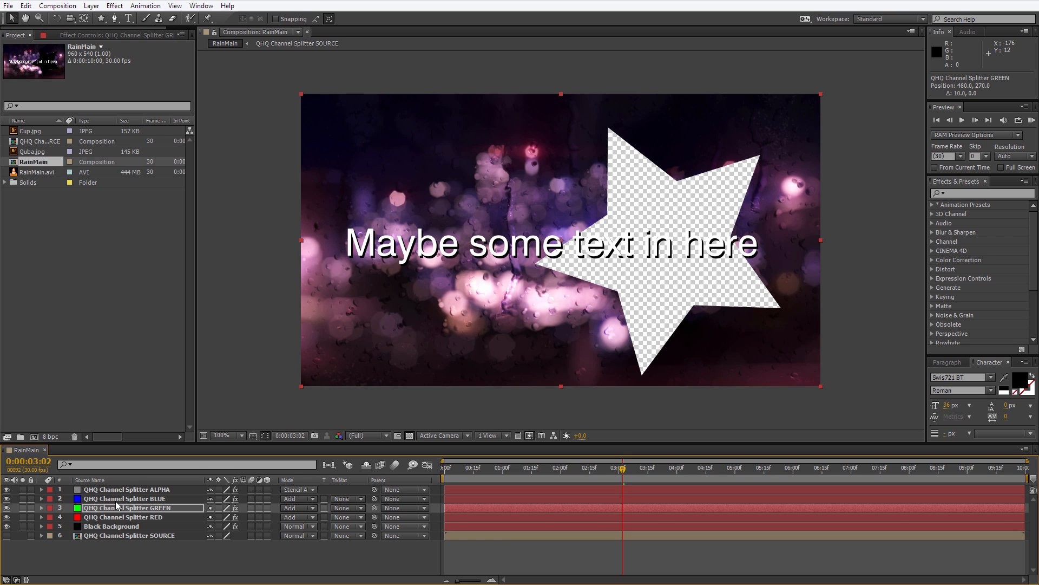
Change the Fill effect color of the QHQ Channel Splitter GREEN layer to light blue.
left_click(81, 34)
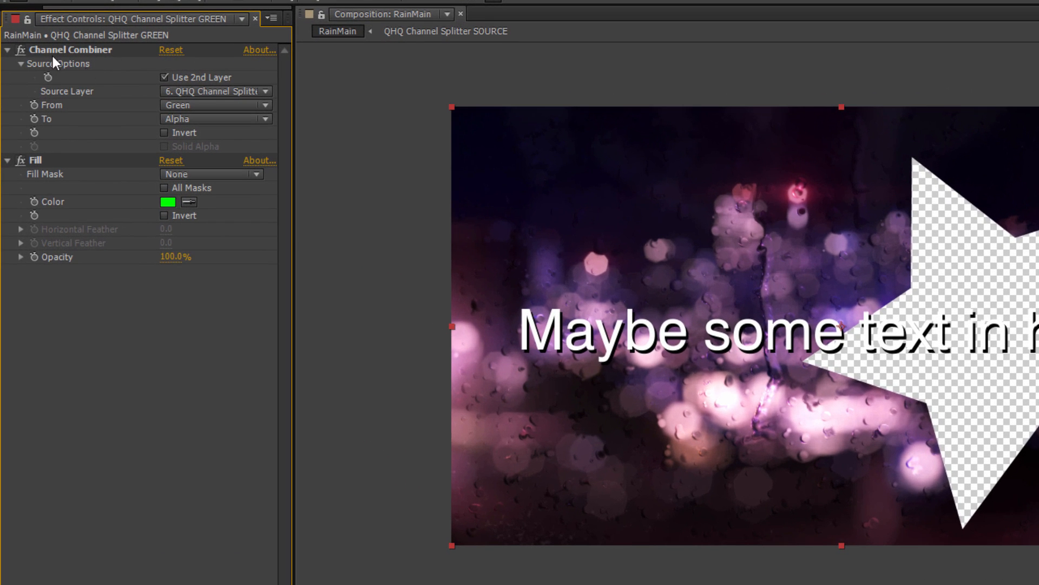
left_click(8, 50)
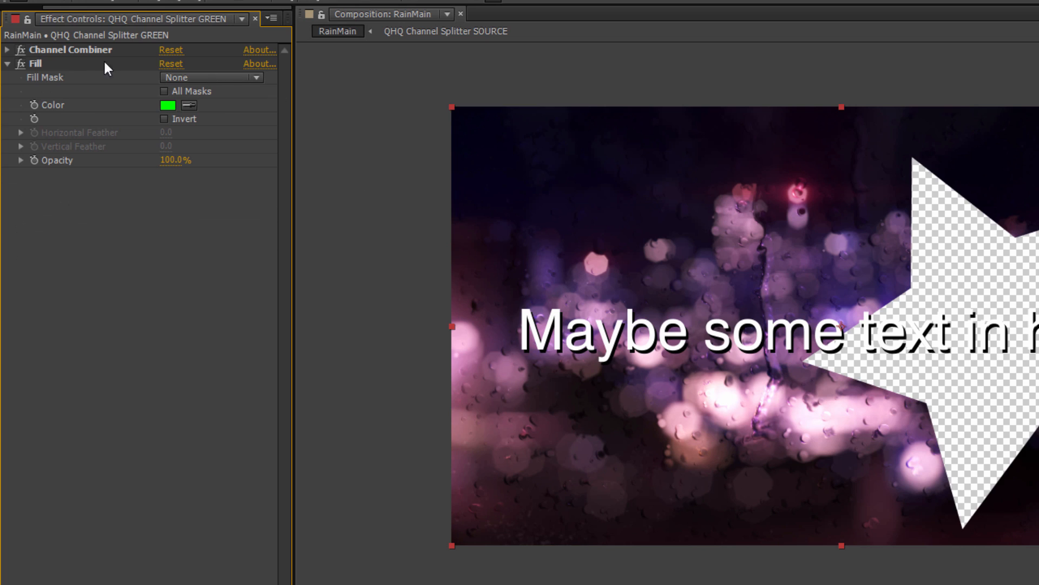
left_click(168, 106)
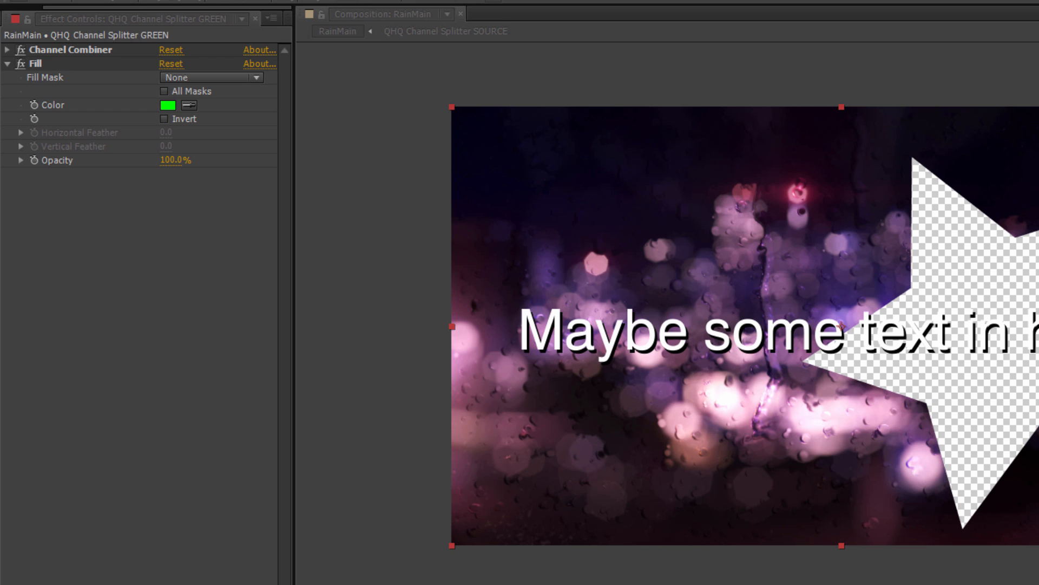
left_click_drag(696, 513, 213, 248)
left_click_drag(280, 397, 298, 359)
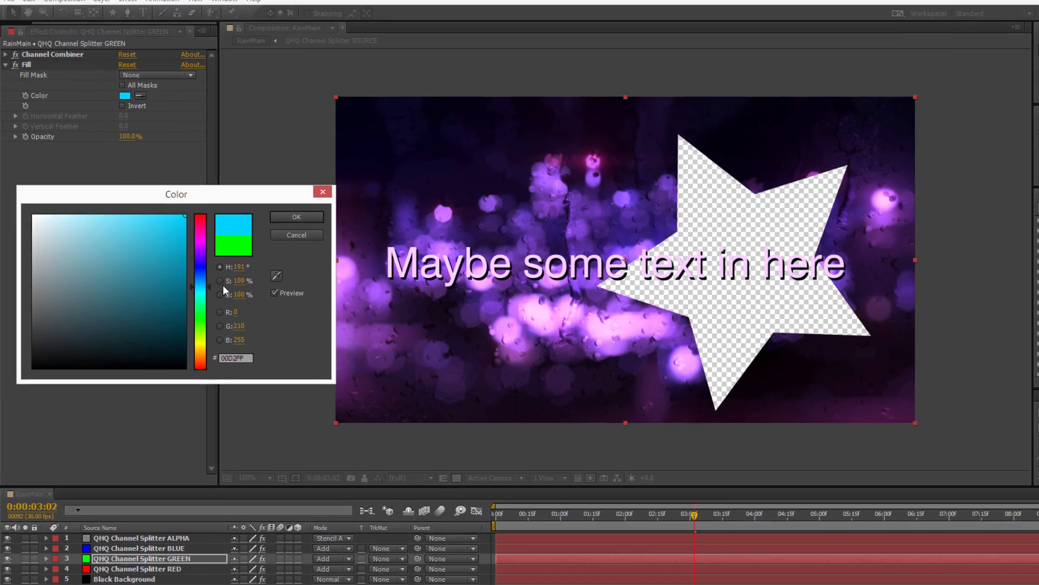
left_click_drag(223, 285, 223, 282)
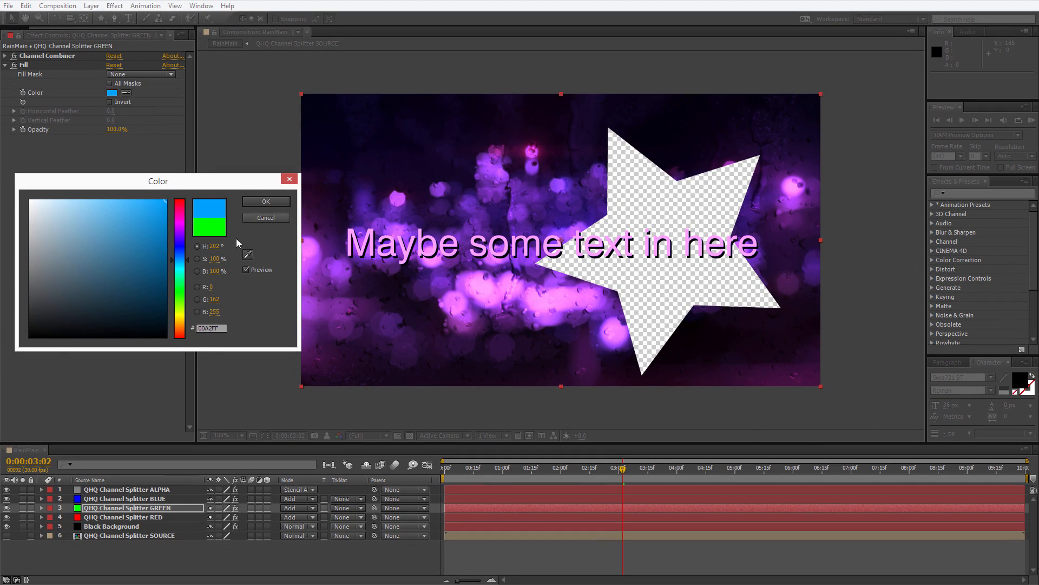
left_click(268, 201)
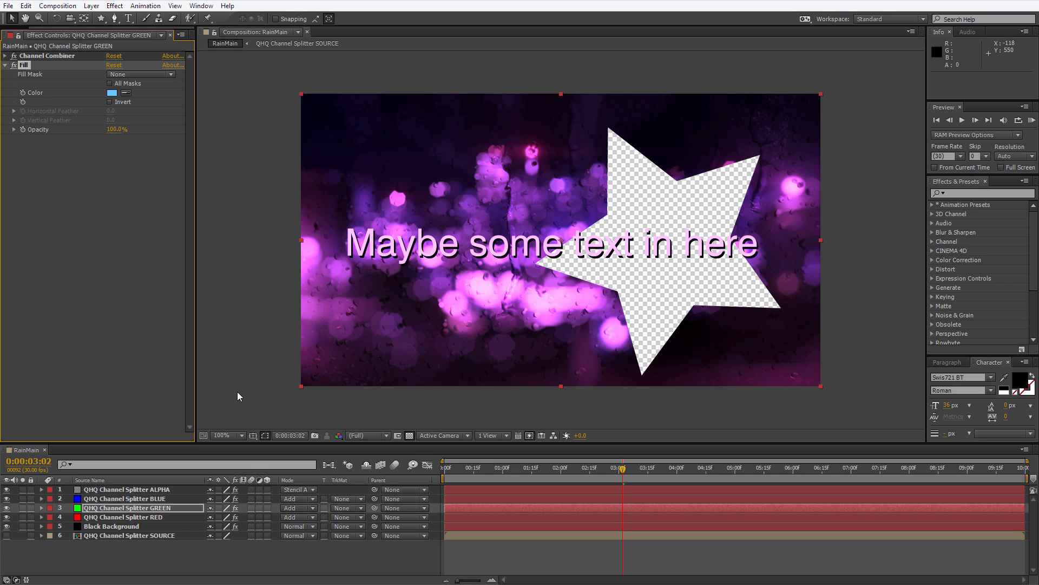
Undo the channel layer edits, the RGB over Black split and the pre-composing of all layers in RainMain.
left_click(106, 523)
key("ctrl+z")
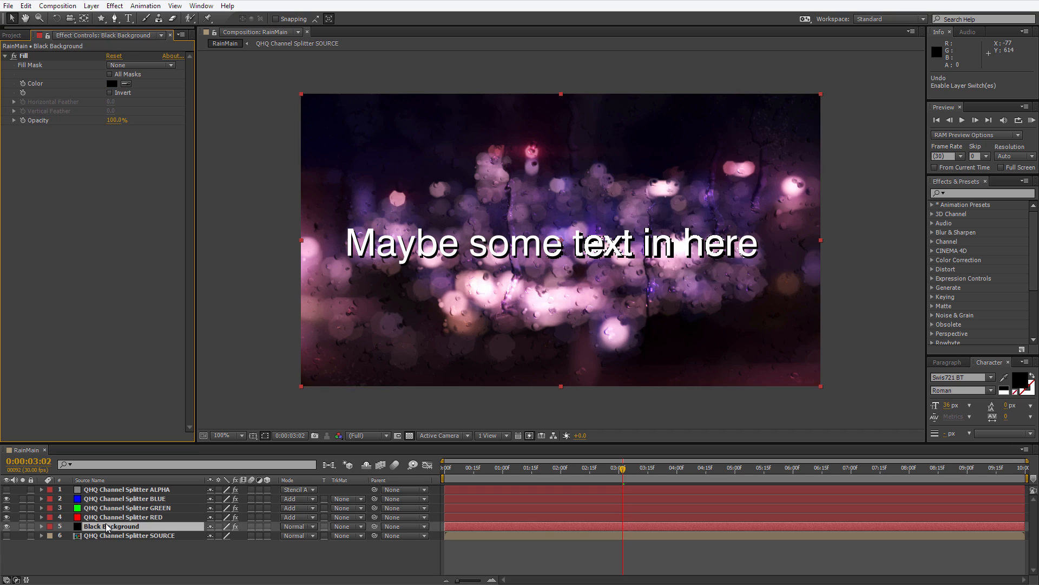
key("ctrl+z")
key("ctrl+z")
key("ctrl+z")
key("ctrl+z")
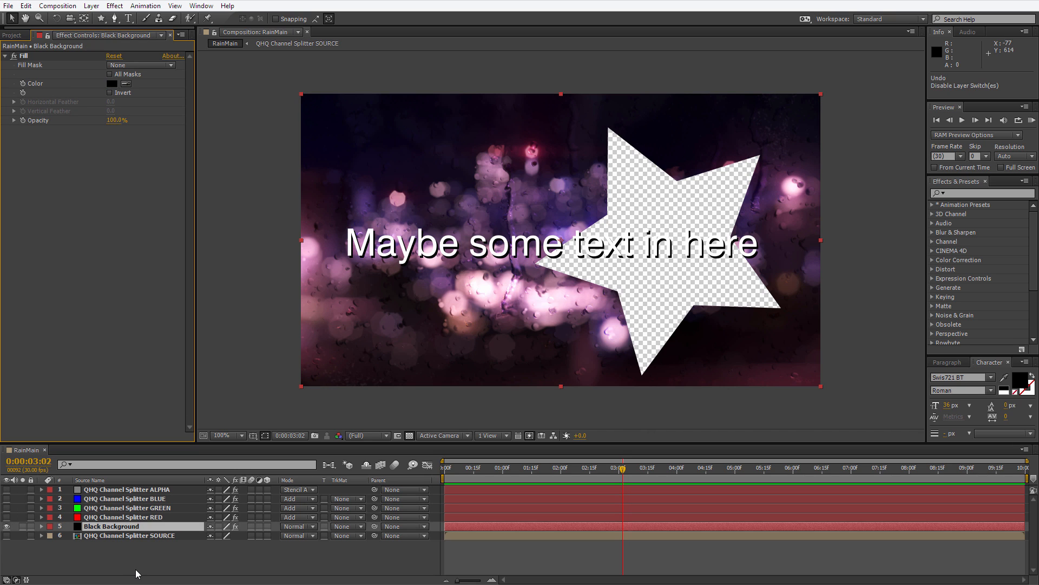
key("ctrl+z")
key("ctrl+z")
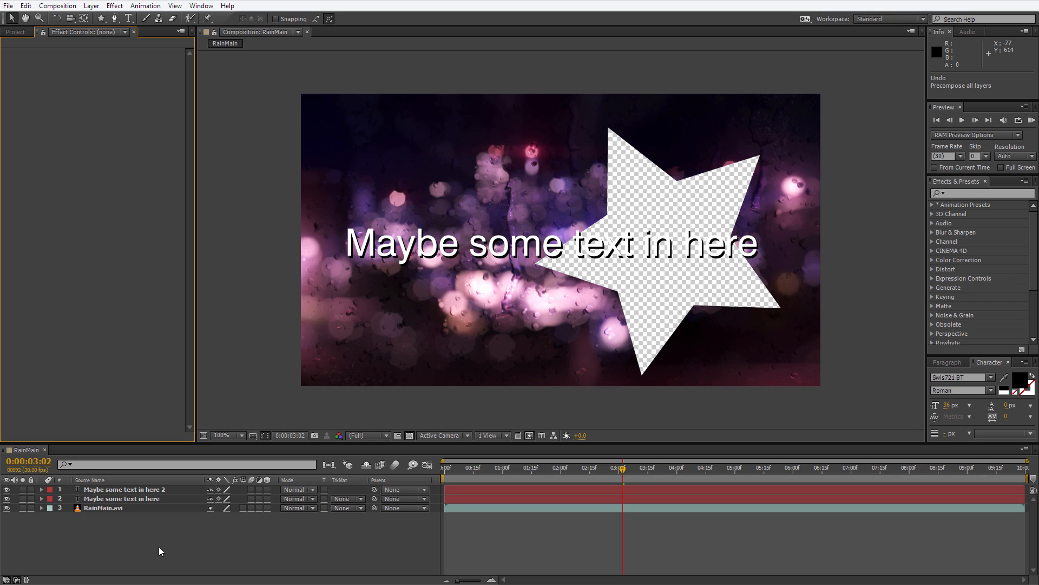
Delete both "Maybe some text in here" text layers from the RainMain composition.
left_click(129, 490)
left_click(129, 499, "shift")
key("Delete")
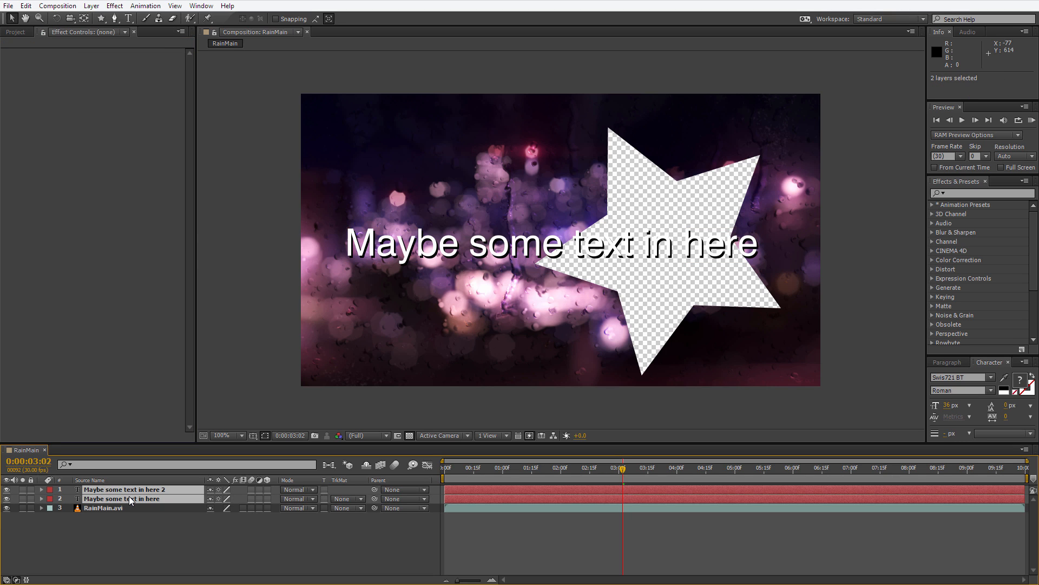
Delete the star-shaped Mask 1 from the RainMain.avi layer.
left_click(121, 490)
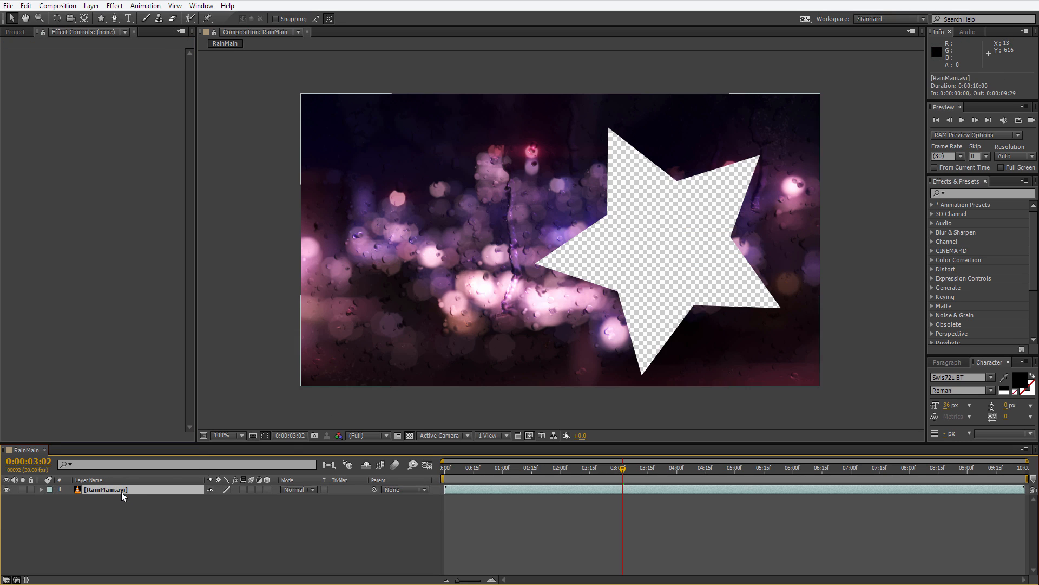
key("m")
key("m")
left_click(87, 498)
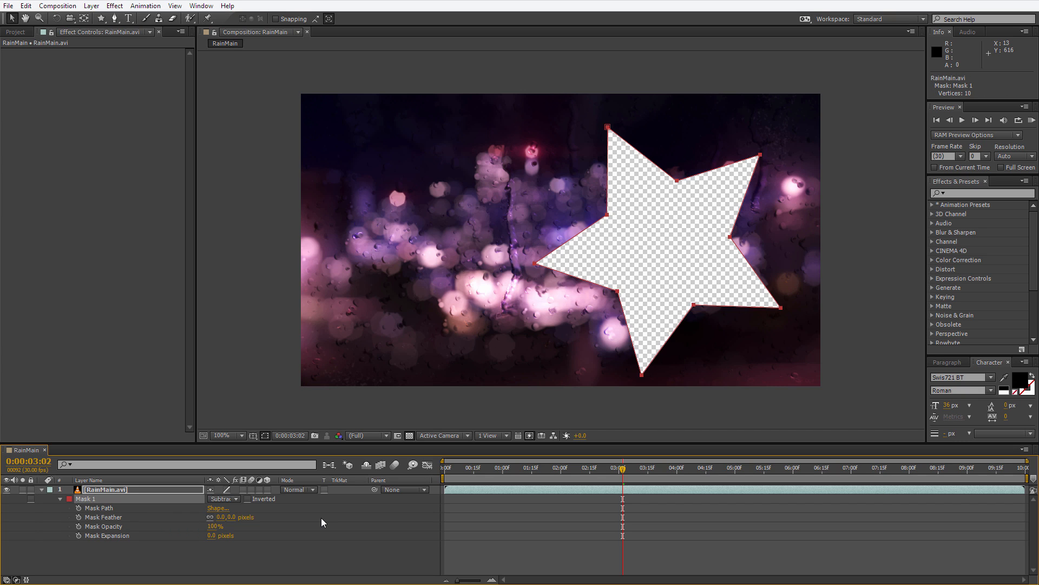
key("Delete")
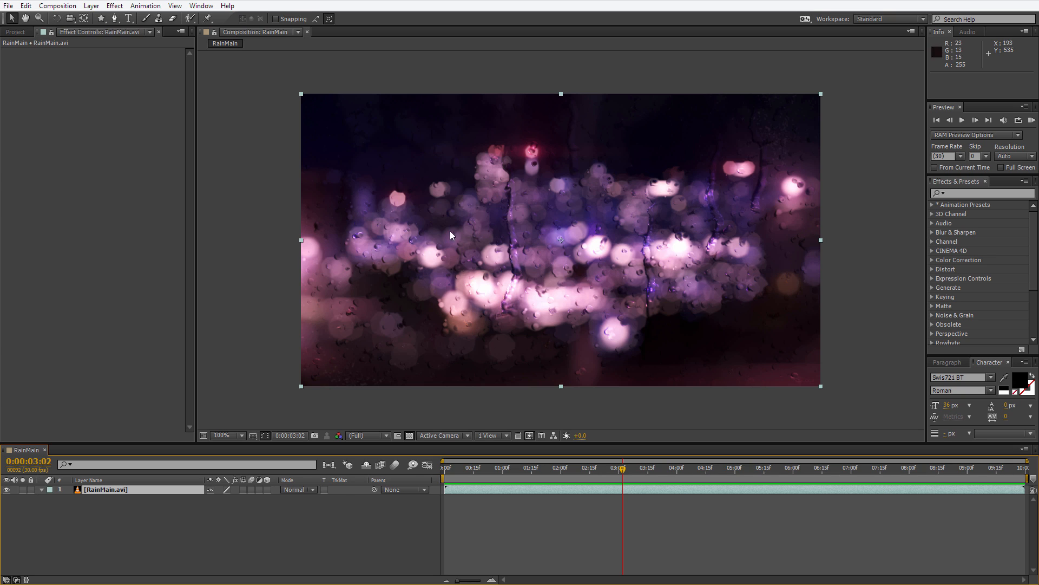
Run the QHQ_ChannelSplitter_v1.0.jsx script on RainMain, agreeing to pre-compose all layers, and apply the CMY over White split.
left_click(16, 33)
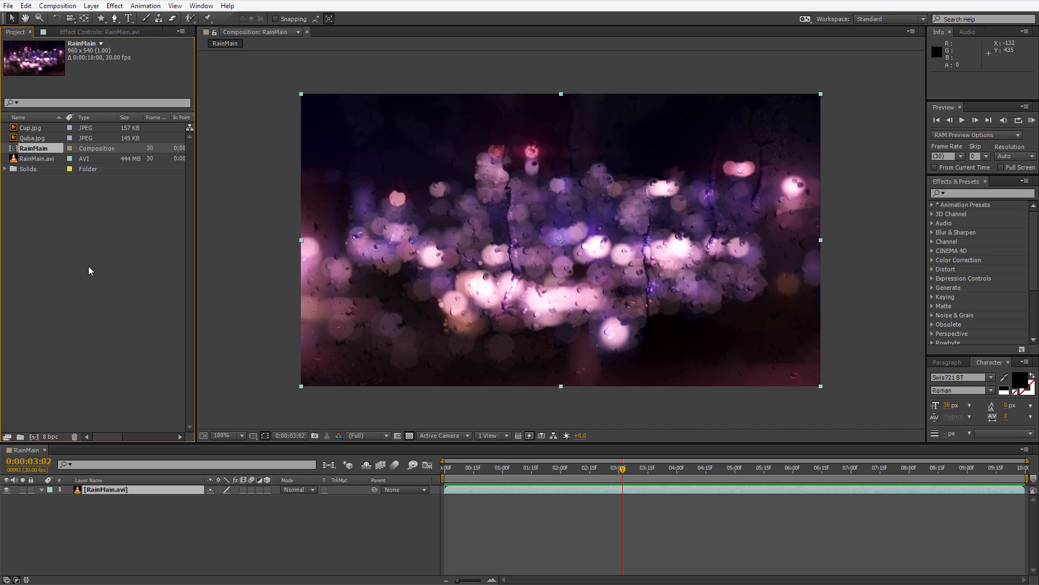
key("ctrl+n")
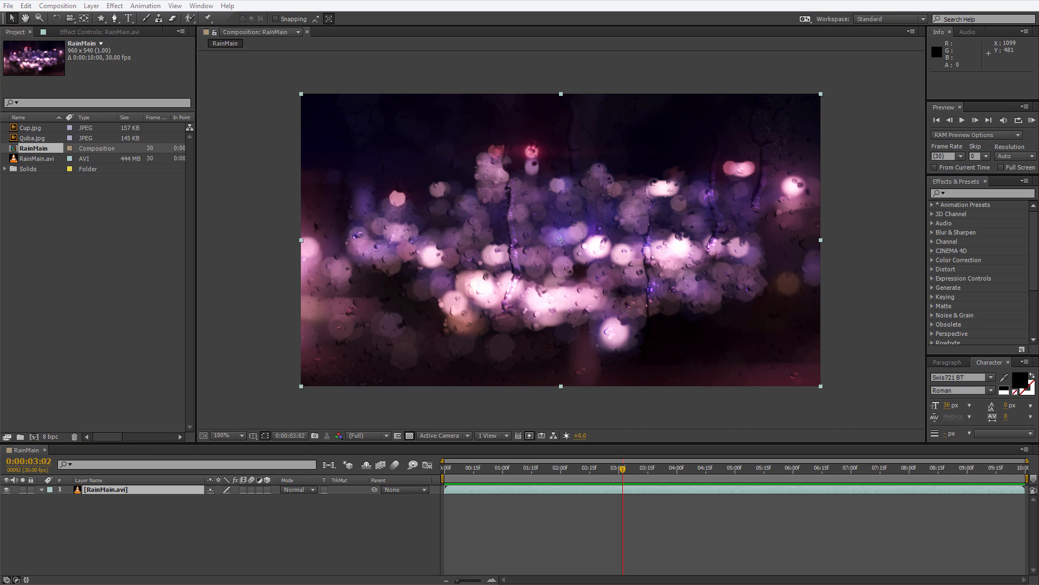
left_click(114, 494)
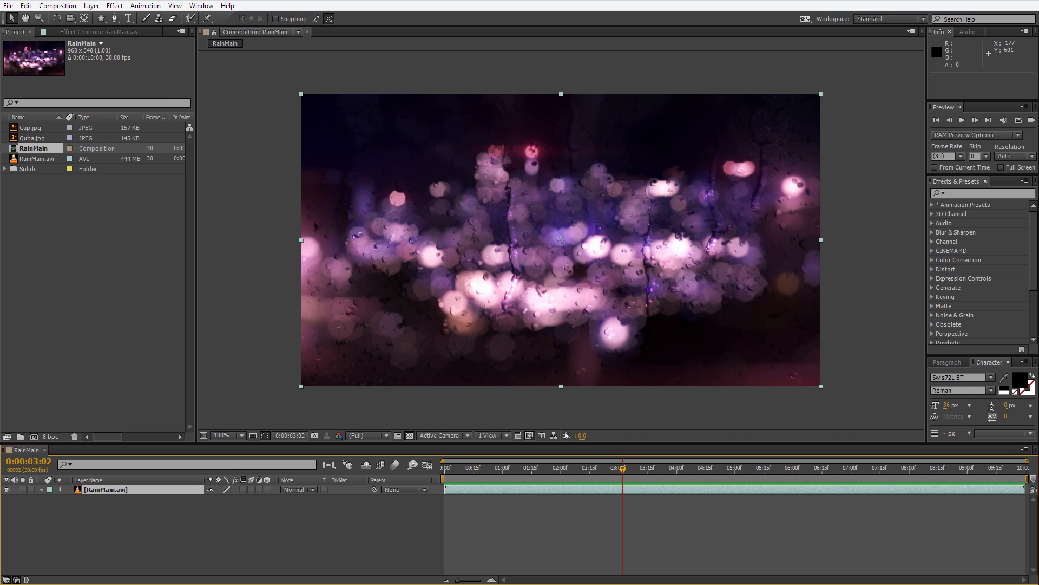
left_click(10, 6)
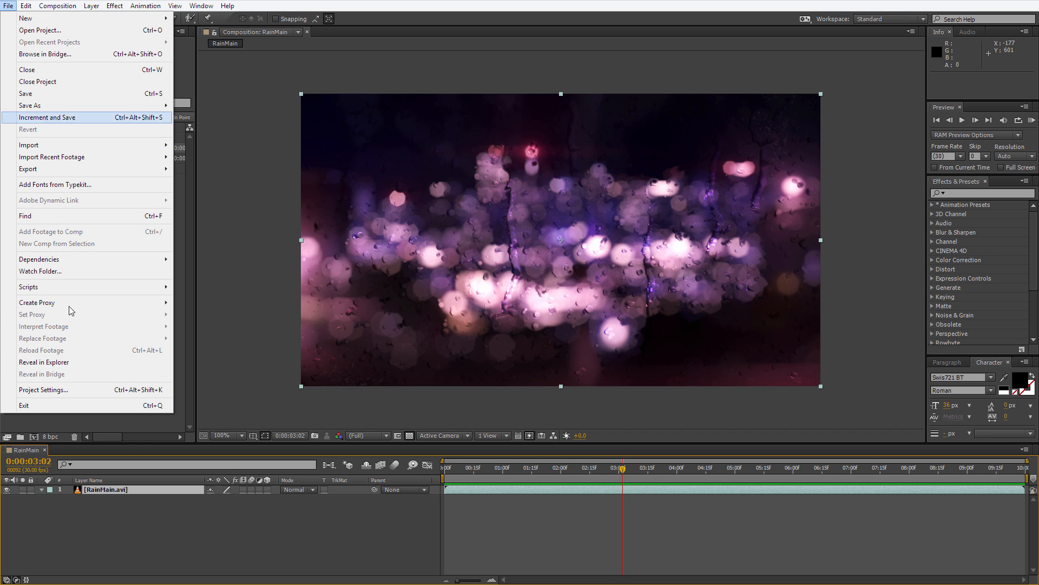
mouse_move(114, 289)
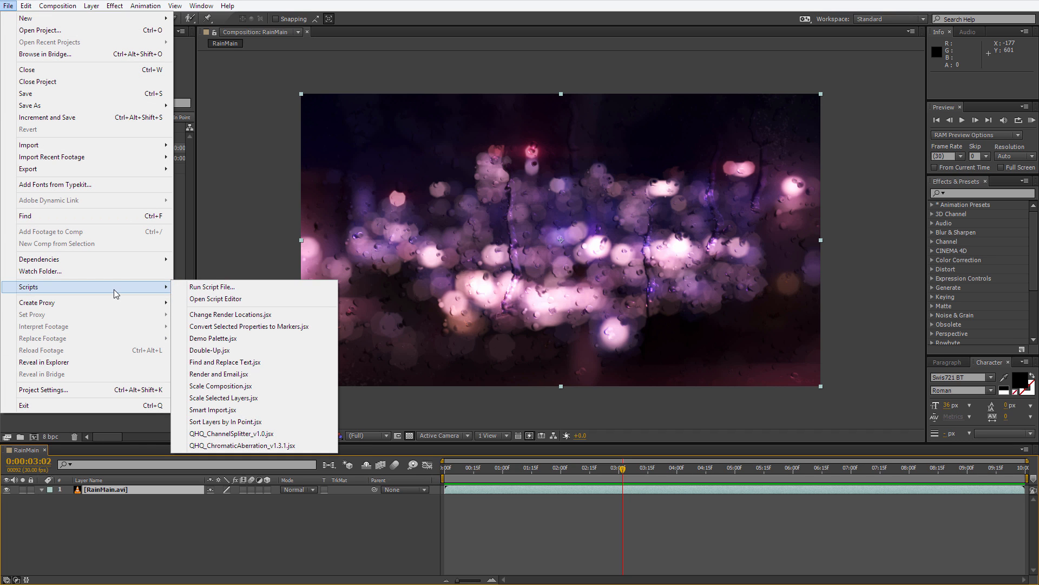
left_click(265, 435)
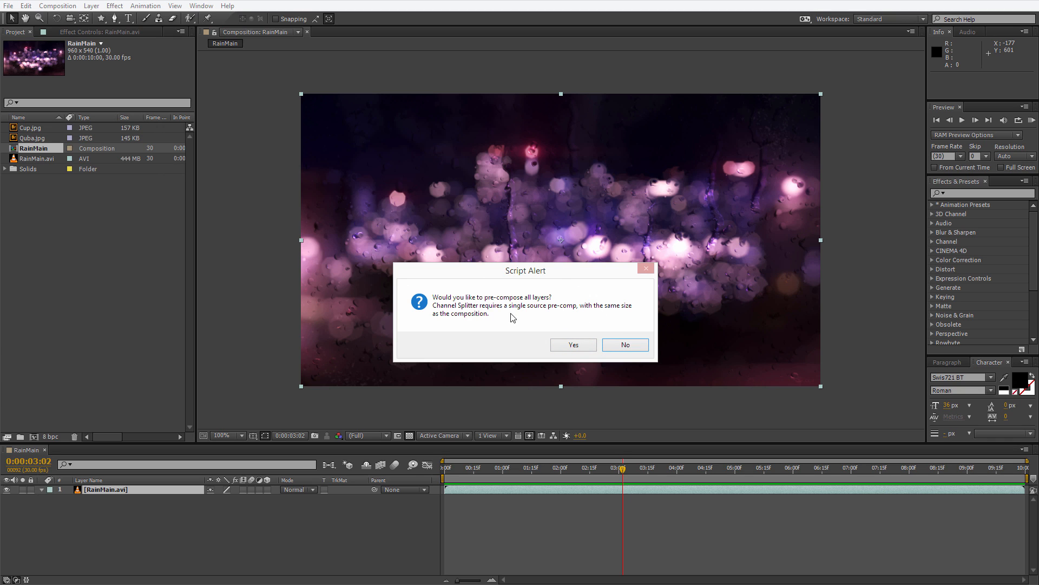
left_click(573, 345)
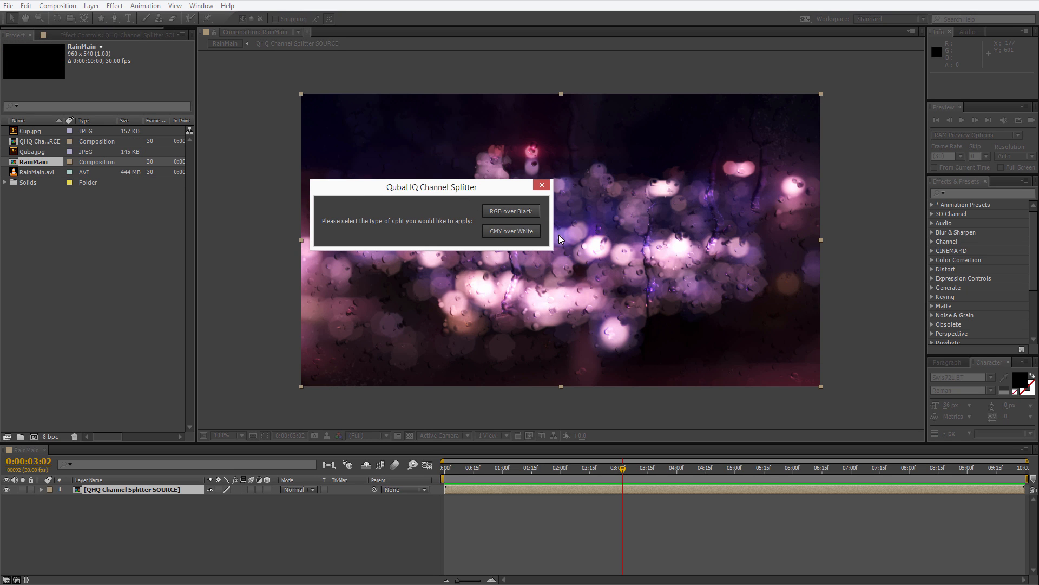
left_click(511, 232)
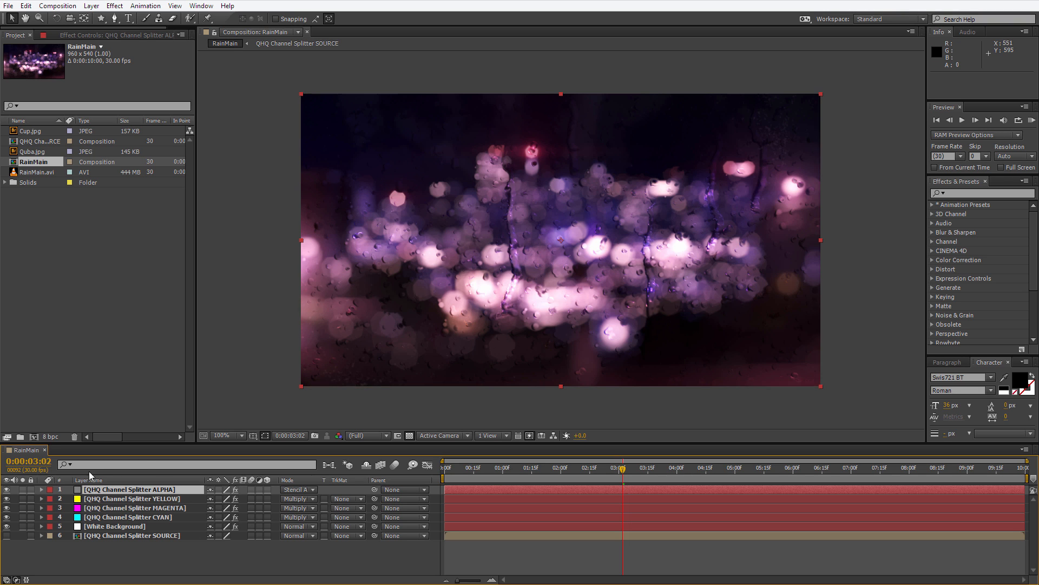
Delete the QHQ Channel Splitter ALPHA layer from the CMY split.
left_click(136, 498)
left_click(144, 490)
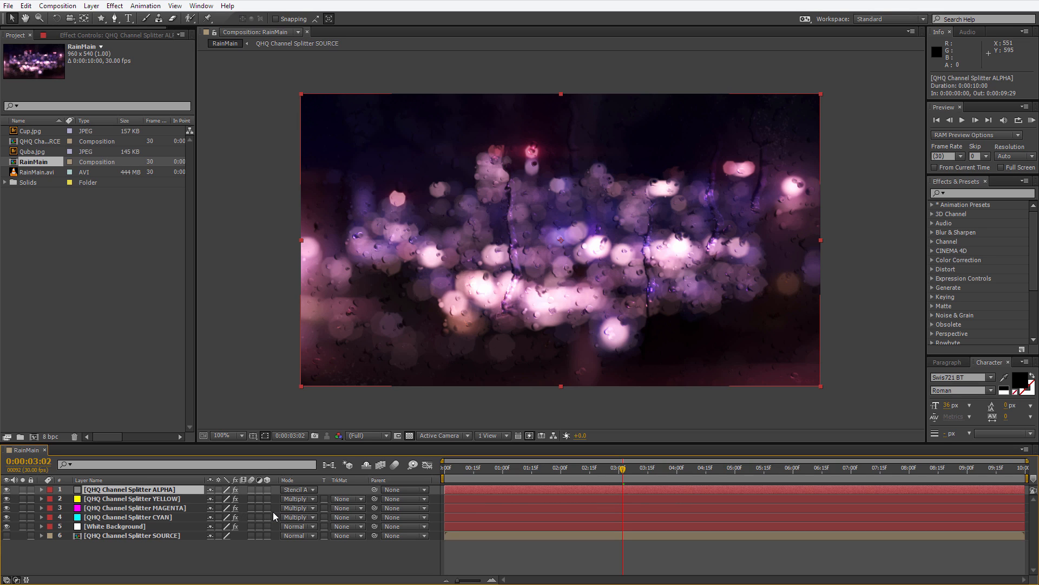
key("Delete")
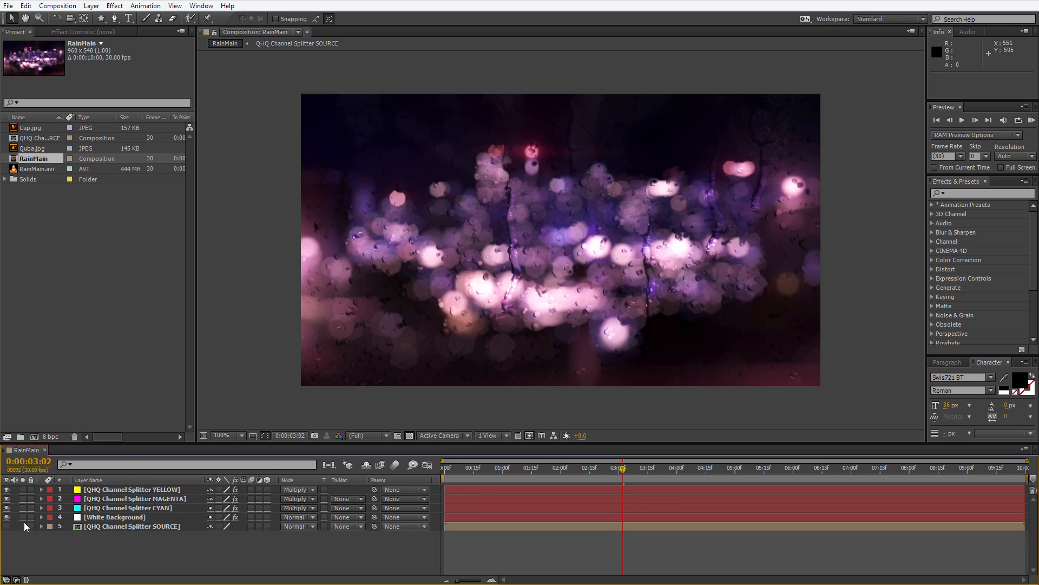
Hide all layers except White Background and turn the CYAN, MAGENTA and YELLOW channel layers back on in that order.
left_click(6, 517, "alt")
left_click(120, 517)
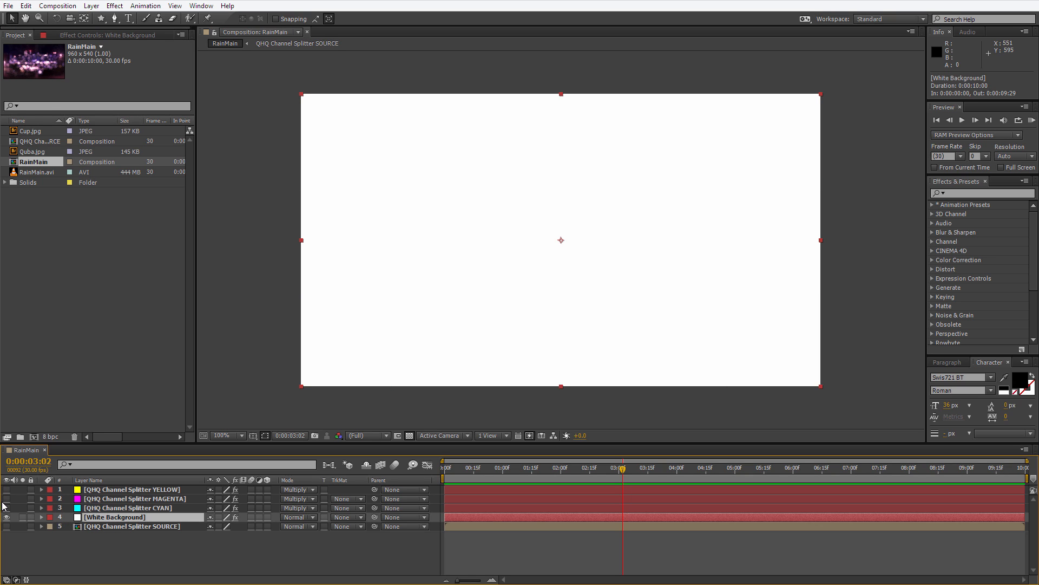
left_click(6, 508)
left_click(7, 498)
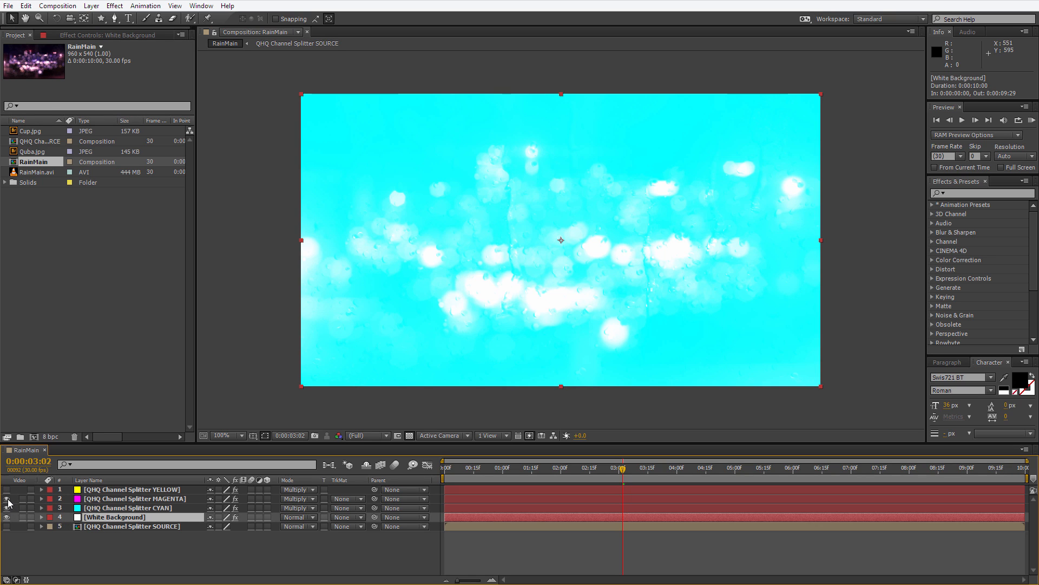
left_click(6, 489)
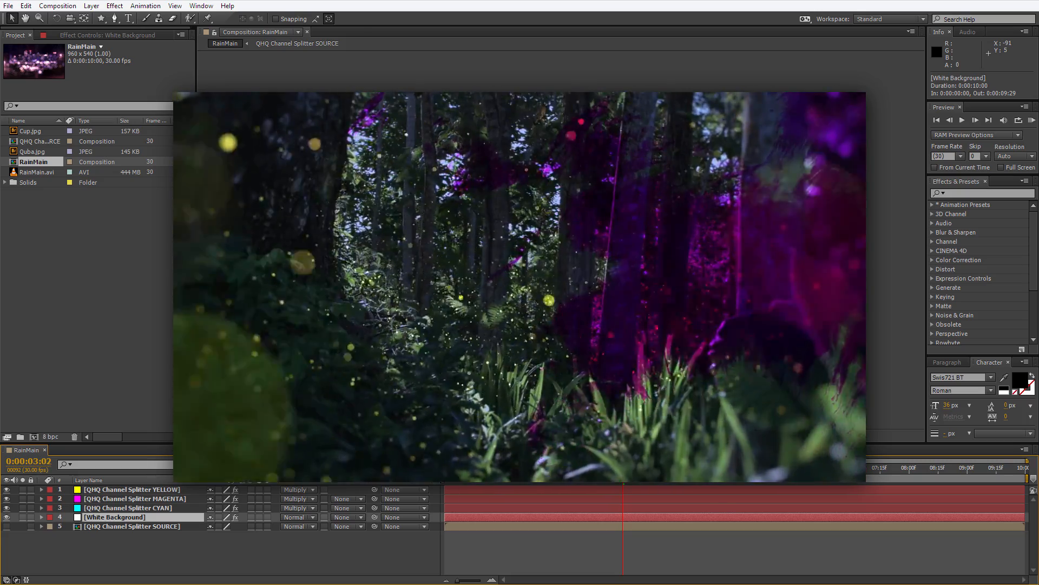
Hide the QHQ Channel Splitter MAGENTA and YELLOW layers and clear the selection in the project's item list.
left_click(6, 498)
left_click(7, 489)
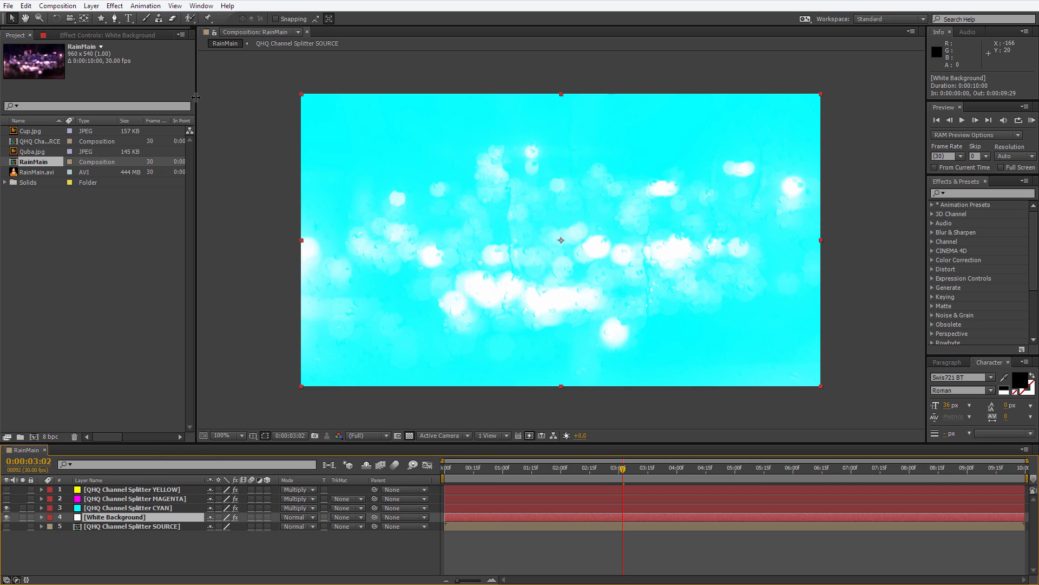
left_click(63, 322)
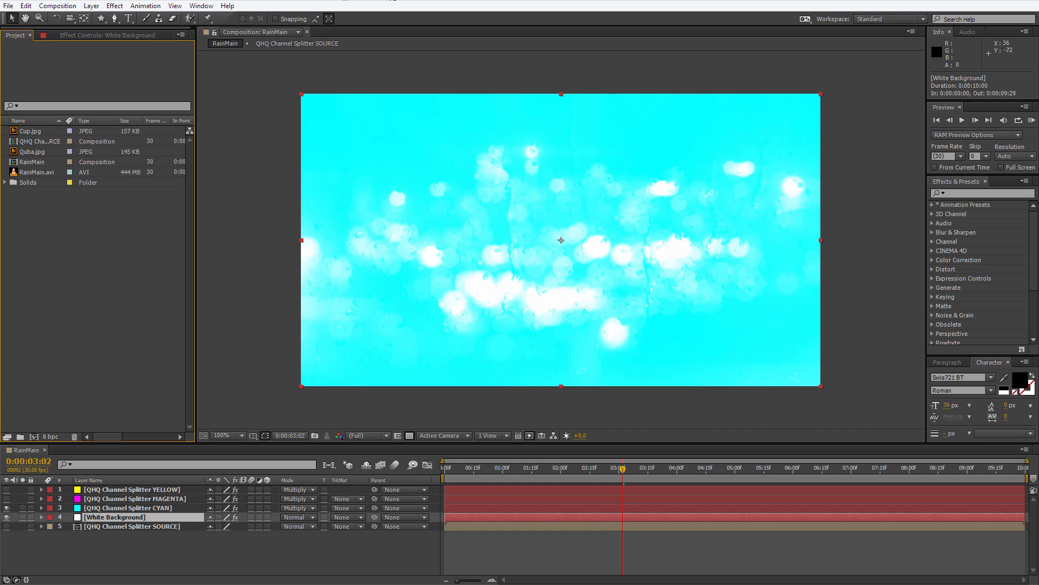
Create a comp-size solid named bleed above the QHQ Channel Splitter YELLOW layer.
left_click(168, 489)
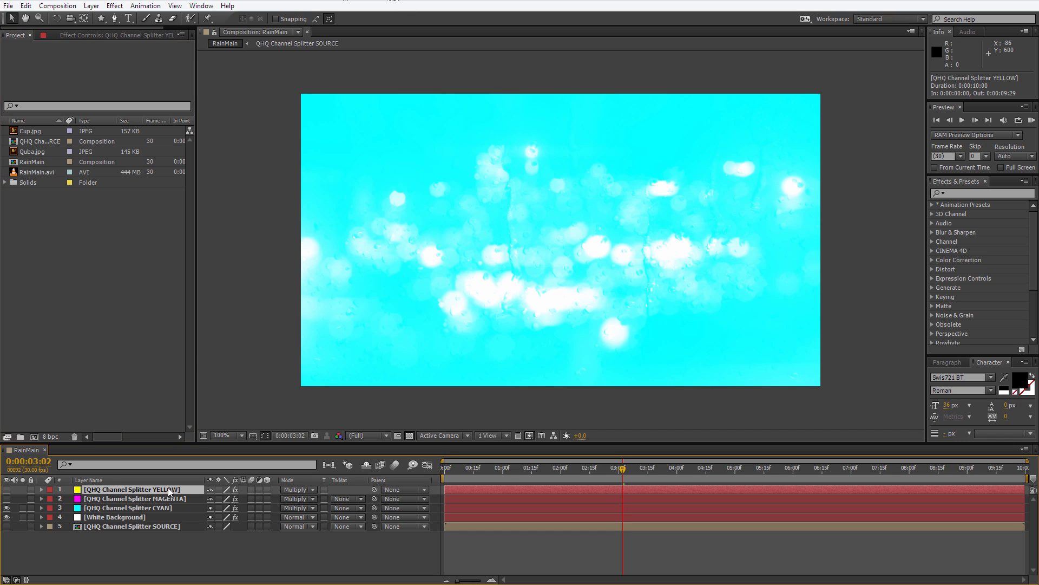
key("ctrl+y")
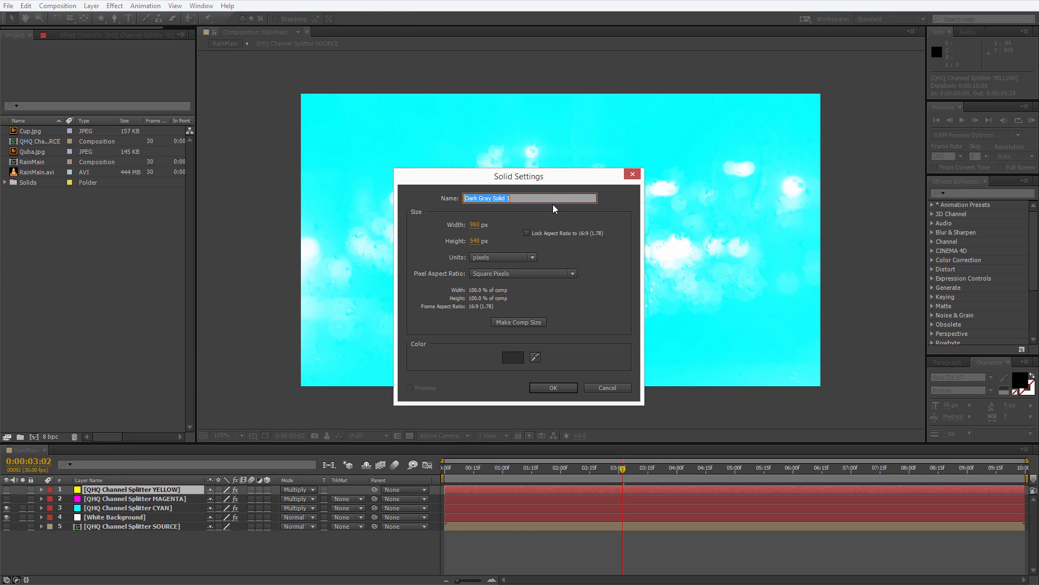
type("bleed")
key("Return")
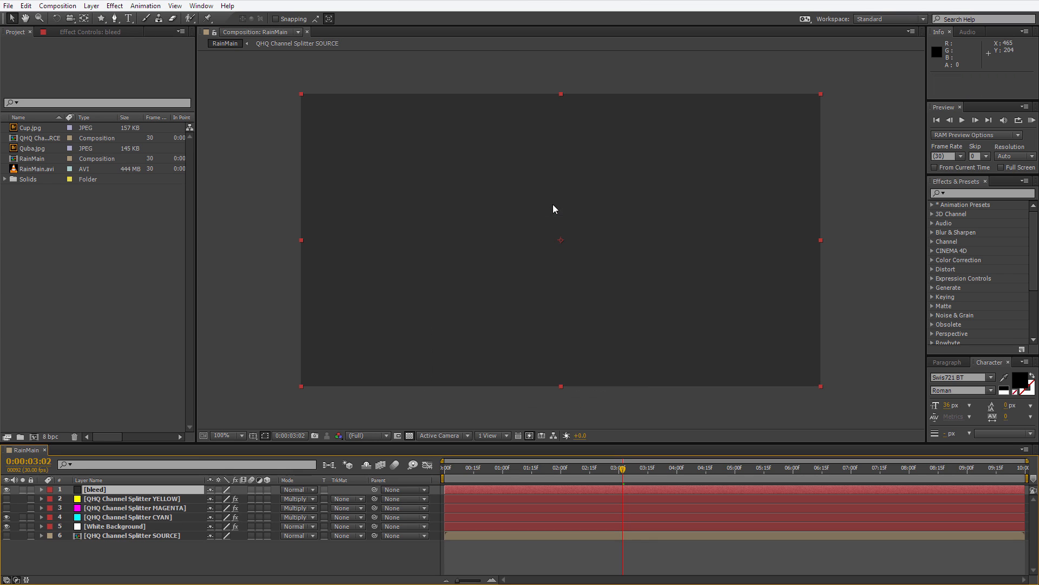
Find the Fractal Noise effect and apply it to the bleed solid.
left_click(971, 193)
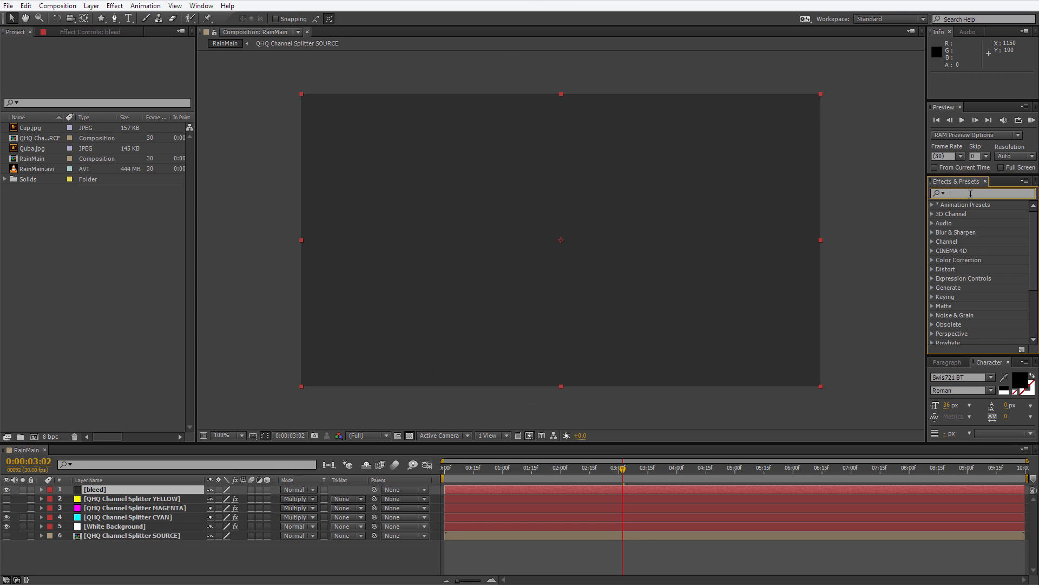
type("fracta")
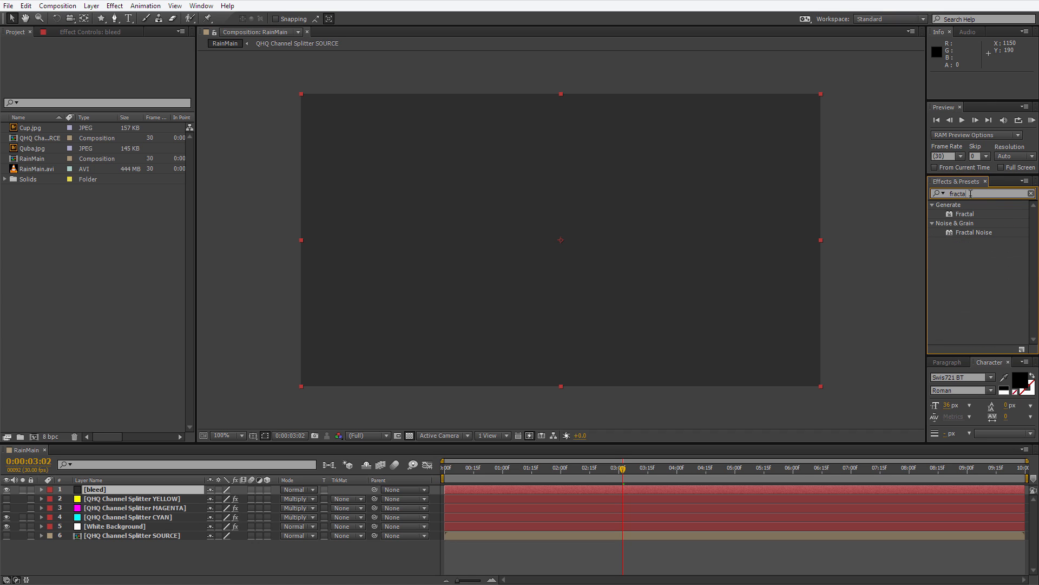
double_click(973, 232)
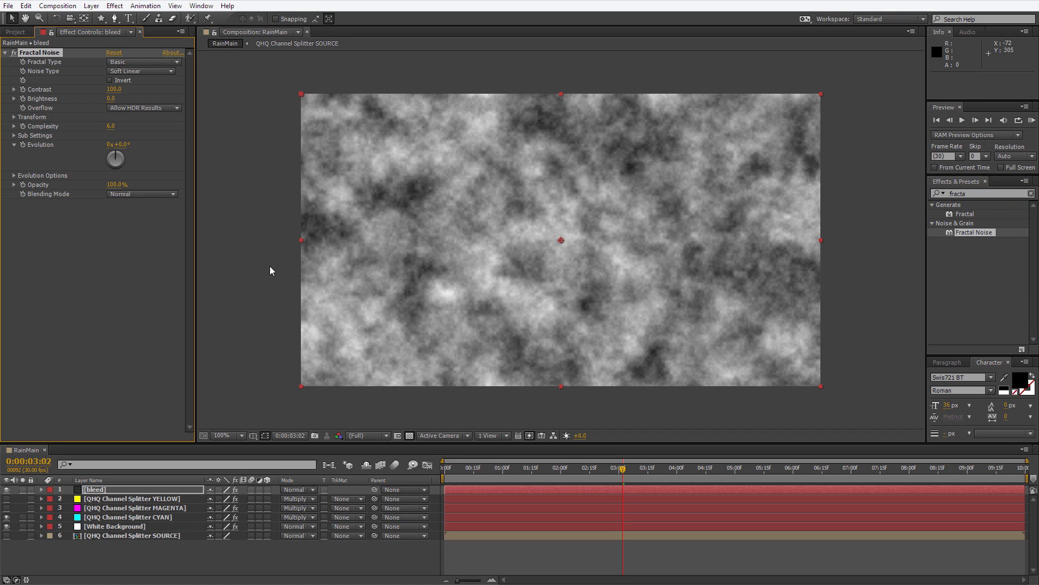
Drive the Fractal Noise Evolution with the expression time*50 and preview the animated noise.
left_click(23, 145, "alt")
type("t")
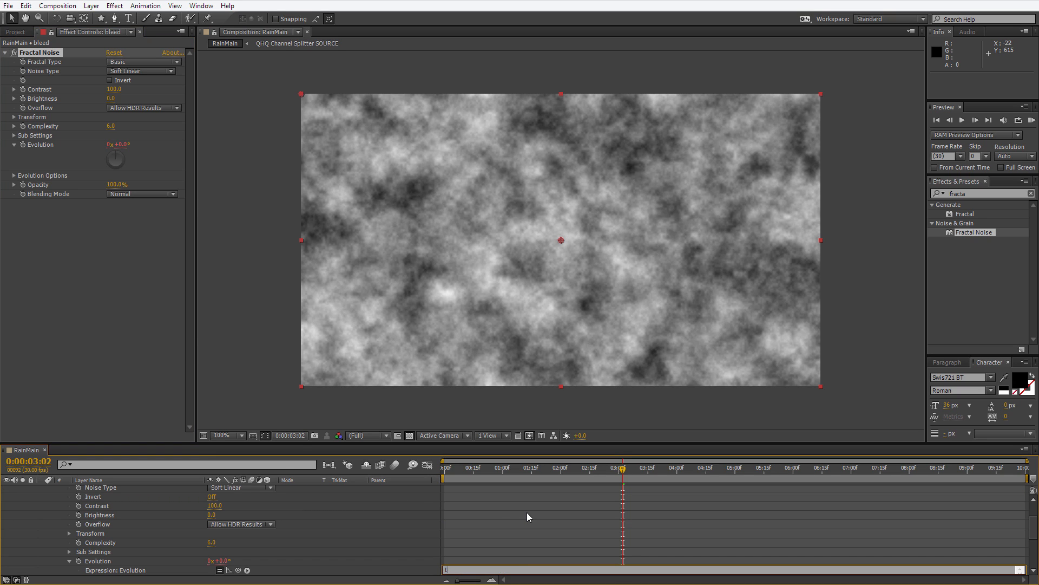
type("ime*50")
left_click(506, 504)
key("KP_0")
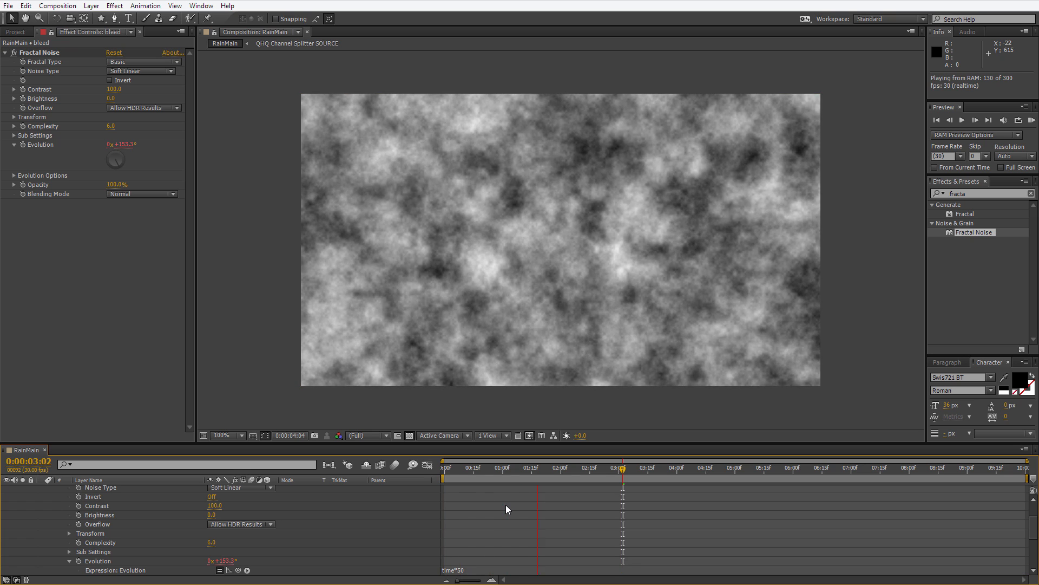
key("space")
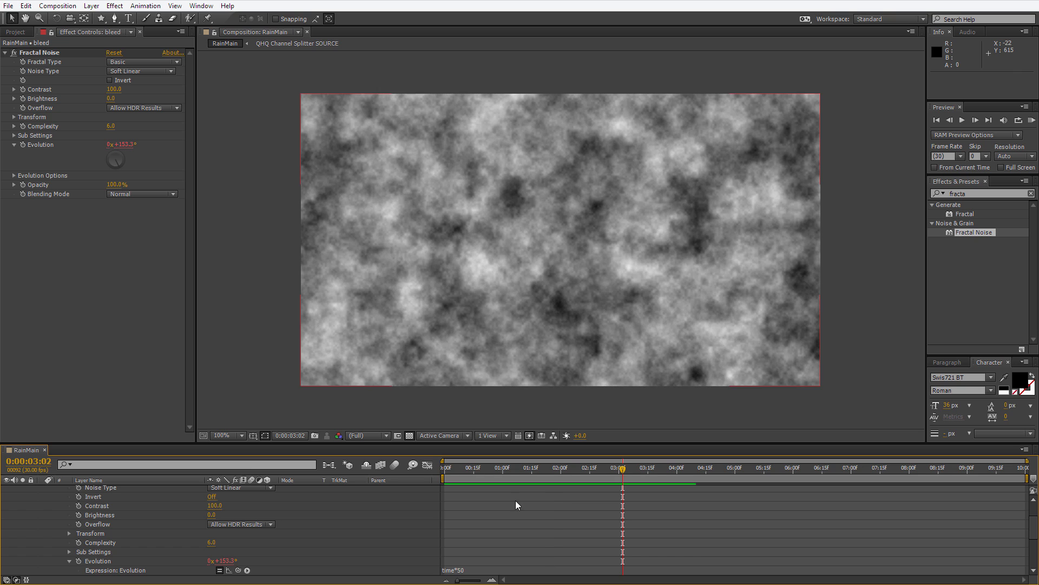
Set the Fractal Noise Complexity to 8.
left_click(112, 127)
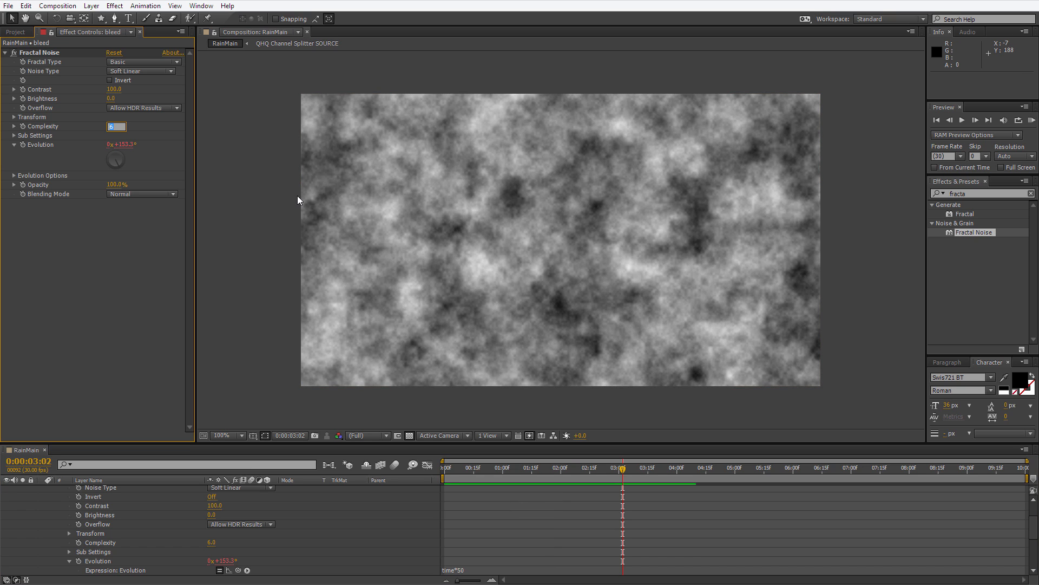
type("8")
key("Return")
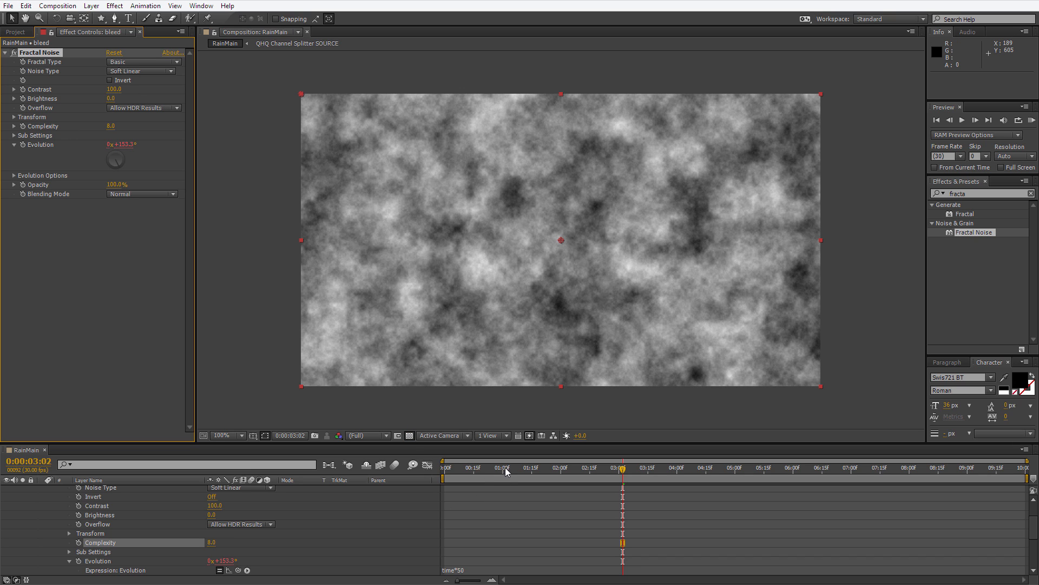
Set Contrast to 125, keyframe Brightness from -100 at 0:00 to 100 at 5:00, and scrub through the transition.
key("Home")
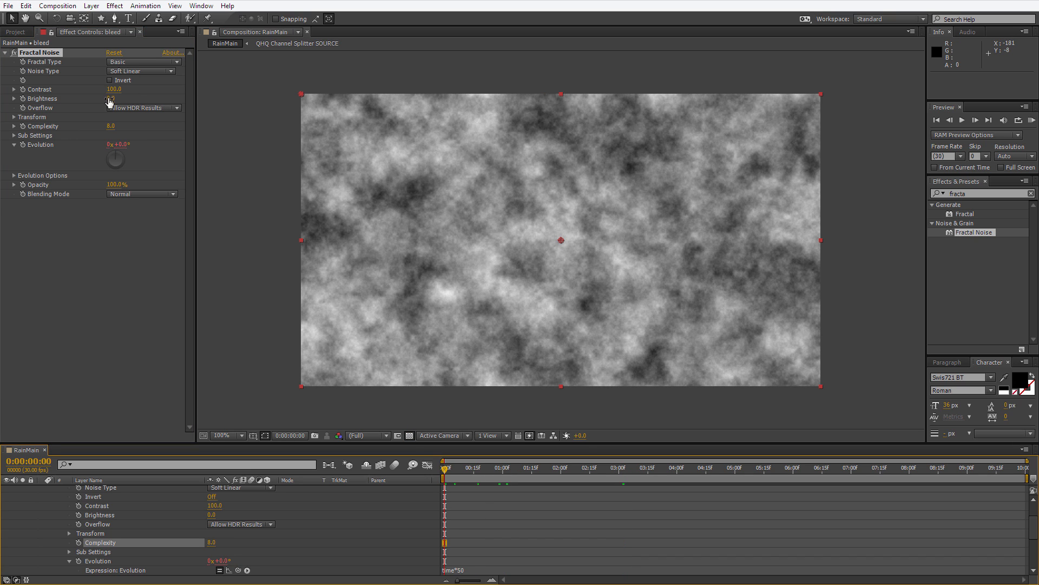
left_click_drag(122, 93, 63, 101)
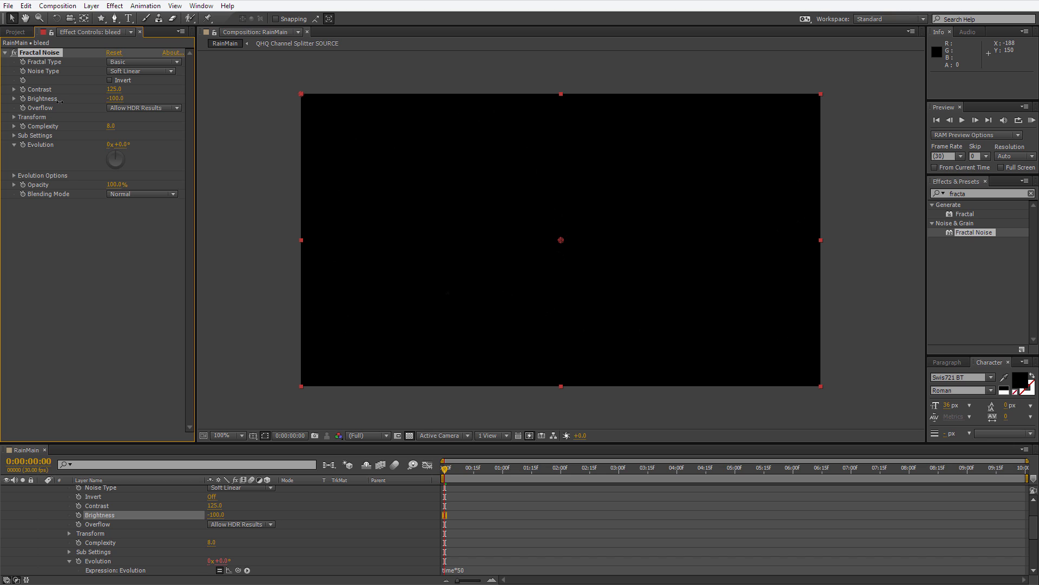
left_click(23, 99)
mouse_move(462, 467)
left_mouse_down()
mouse_move(803, 502)
mouse_move(794, 505)
left_mouse_up()
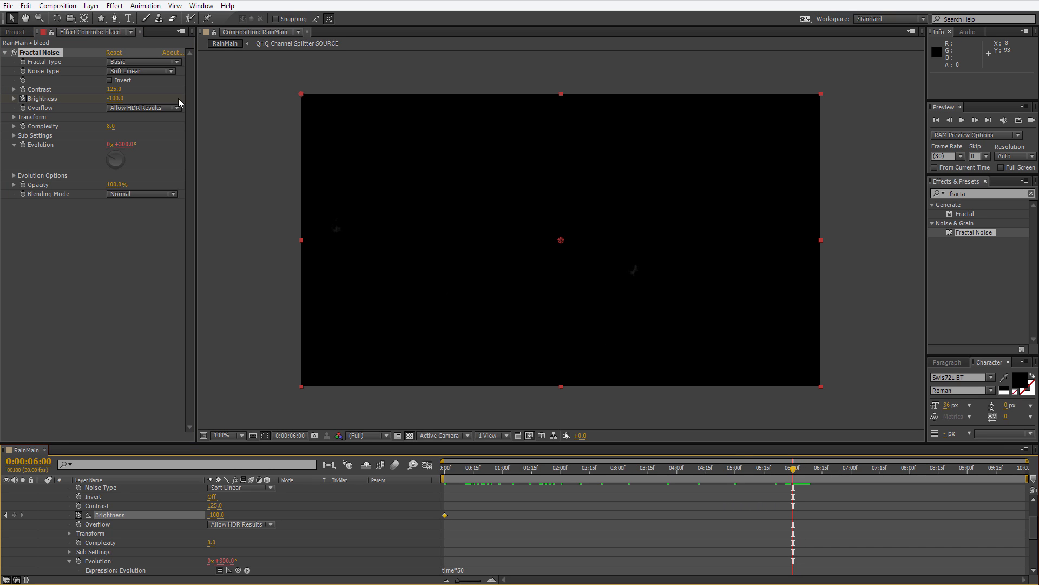
left_click_drag(741, 469, 735, 478)
left_click_drag(112, 98, 230, 98)
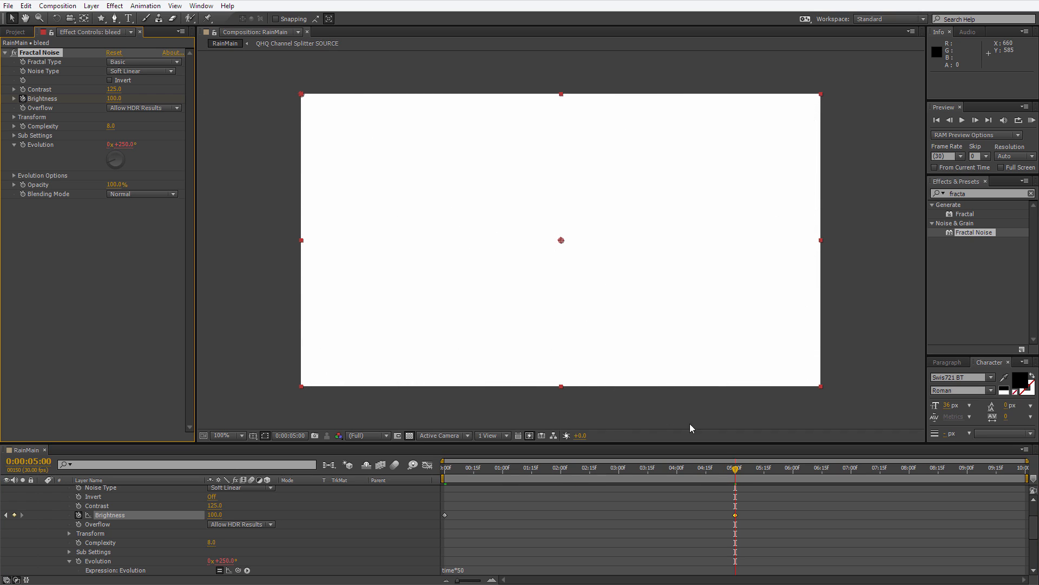
left_click_drag(716, 467, 776, 468)
left_click_drag(685, 475, 515, 459)
Duplicate the bleed layer and set the copy's Fractal Noise Random Seed to 120 and Scale to 211.
scroll(324, 538, "up", 2)
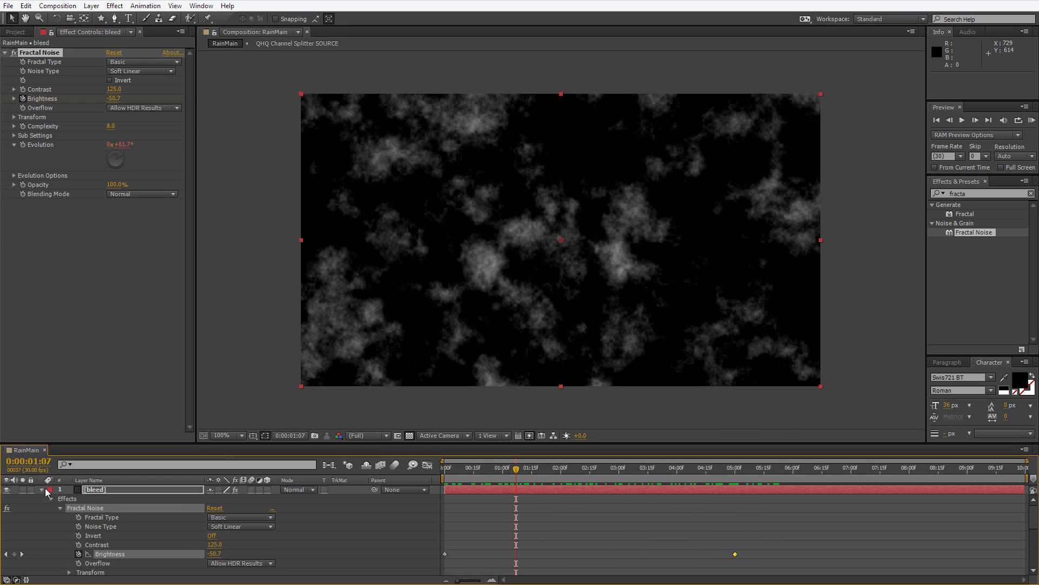
left_click(215, 500)
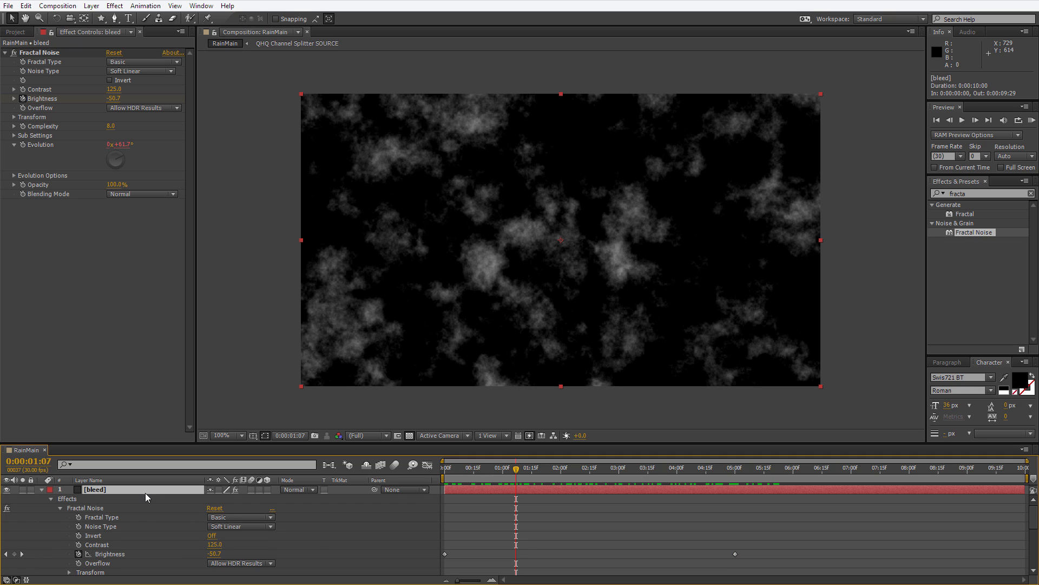
key("ctrl+d")
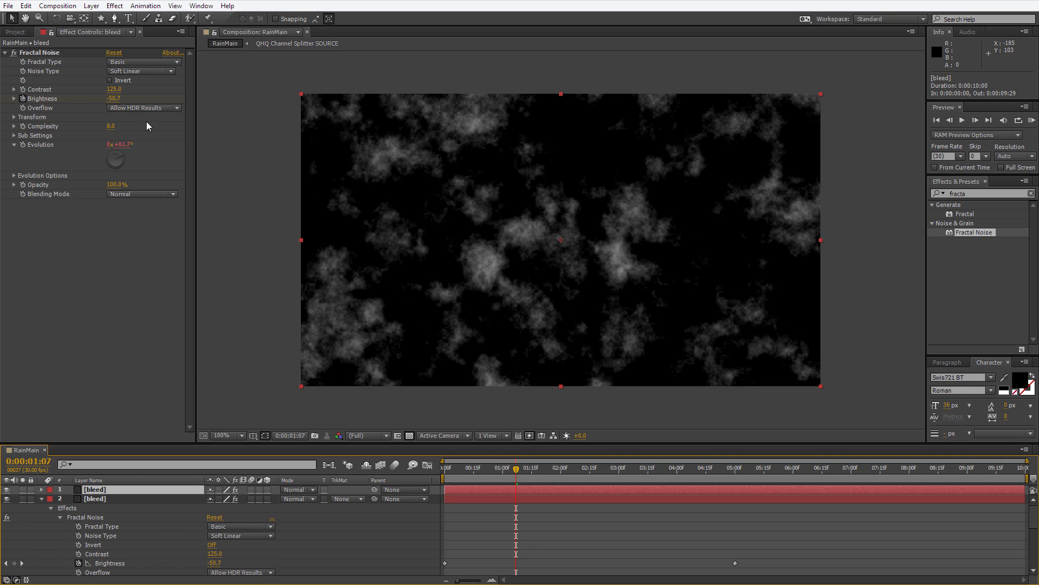
left_click(14, 176)
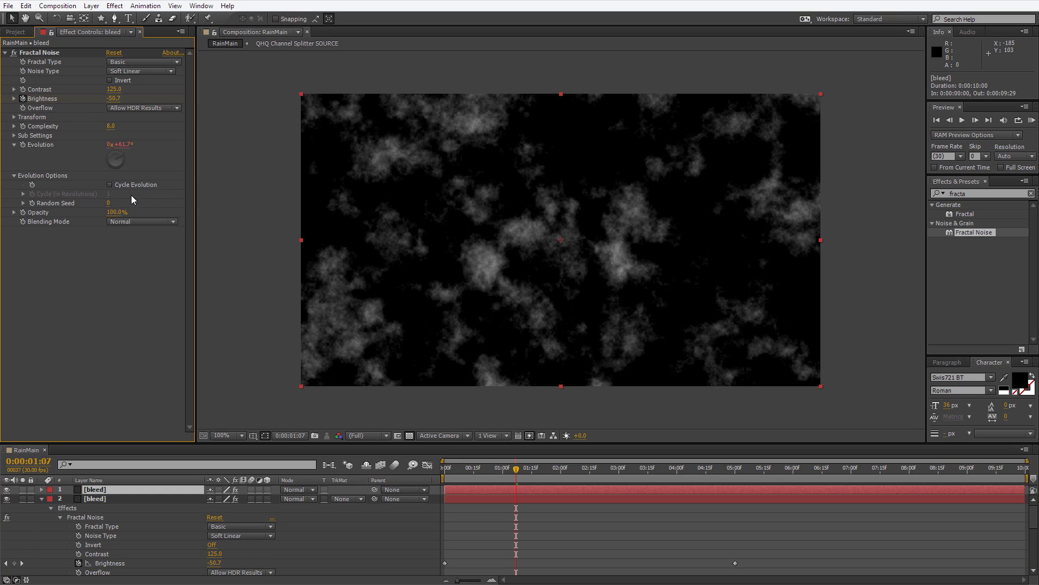
mouse_move(108, 204)
left_mouse_down()
mouse_move(121, 201)
mouse_move(110, 219)
left_mouse_up()
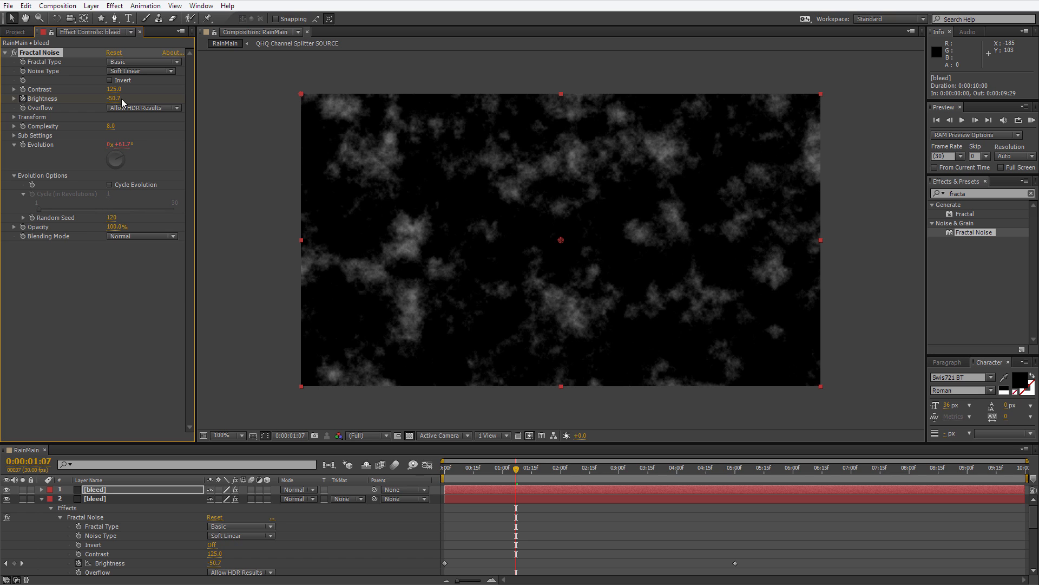
left_click(14, 117)
left_click_drag(116, 147, 176, 147)
Duplicate the top bleed layer again and set this copy's noise Scale to 397 and Random Seed to 2440.
left_click(113, 489)
key("ctrl+d")
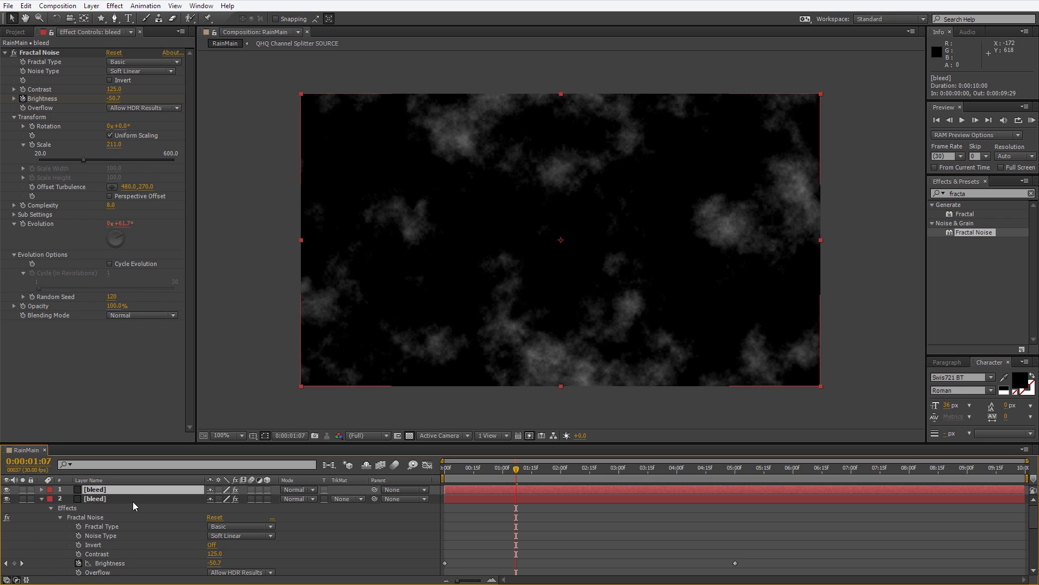
left_click(14, 117)
left_click_drag(114, 148, 215, 147)
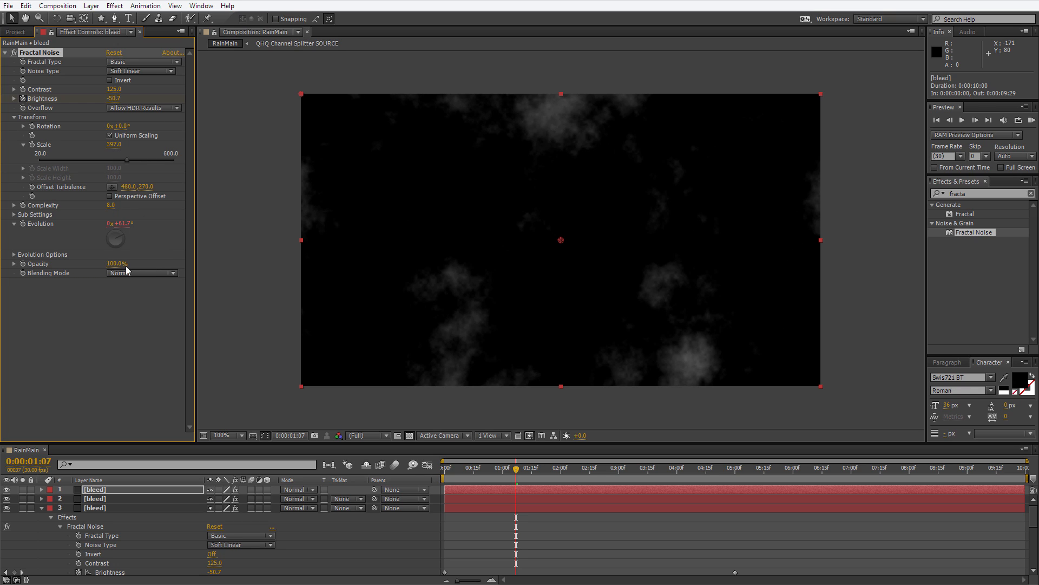
left_click(14, 254)
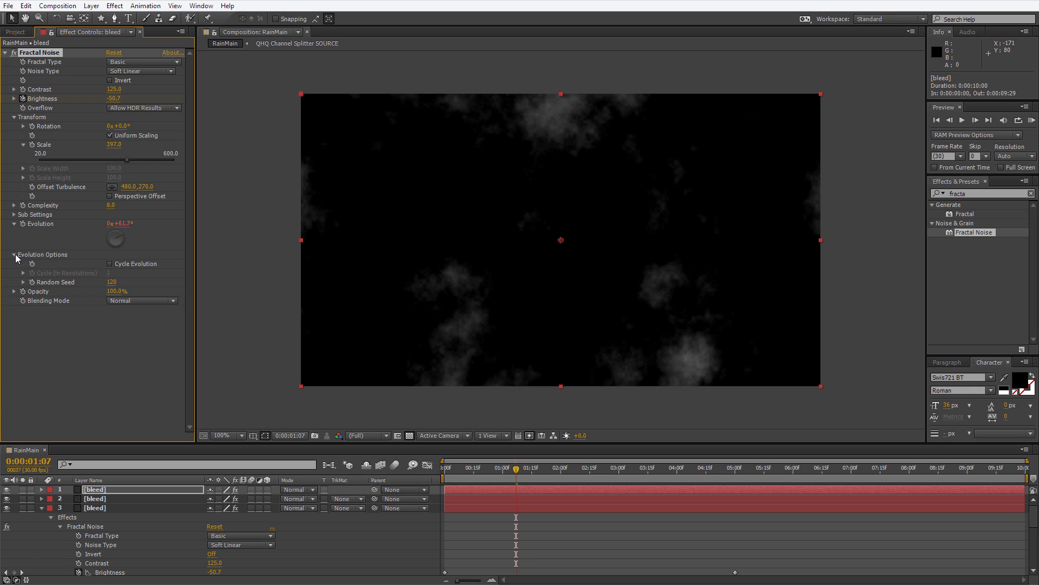
left_click_drag(113, 285, 303, 287)
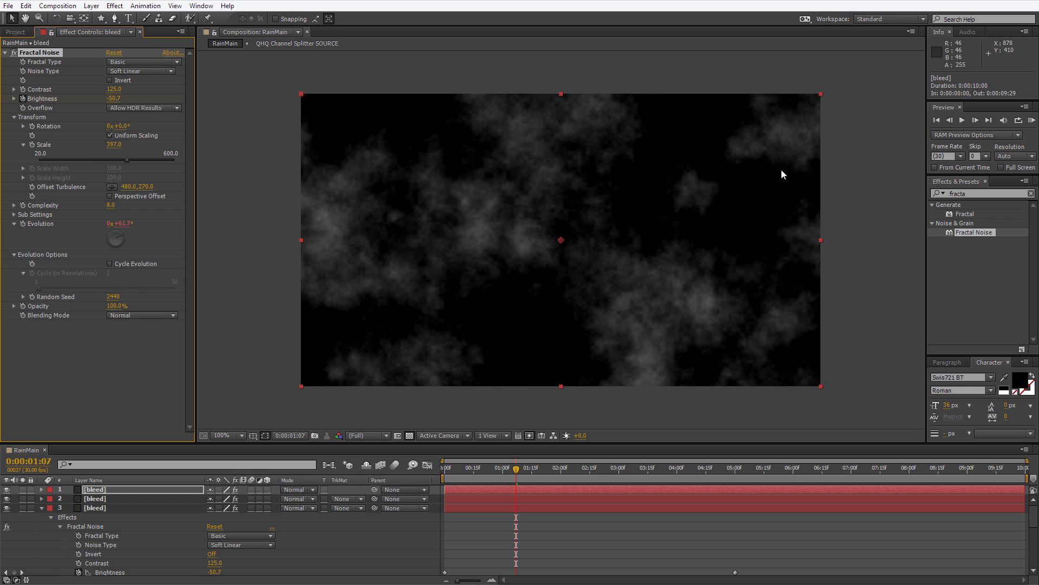
Show the modified properties of all three bleed layers and maximize the timeline.
left_click(42, 507)
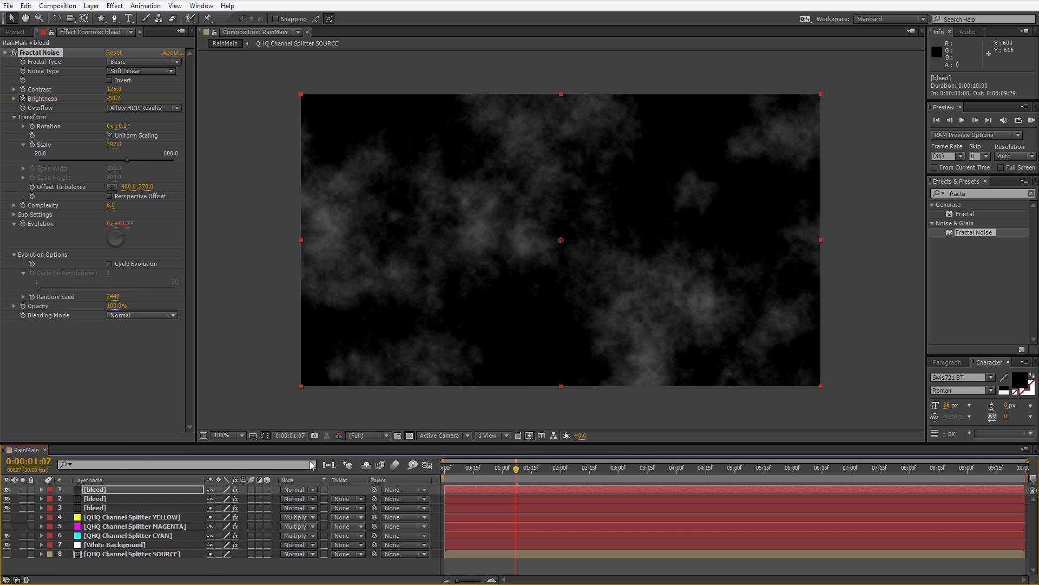
key("u")
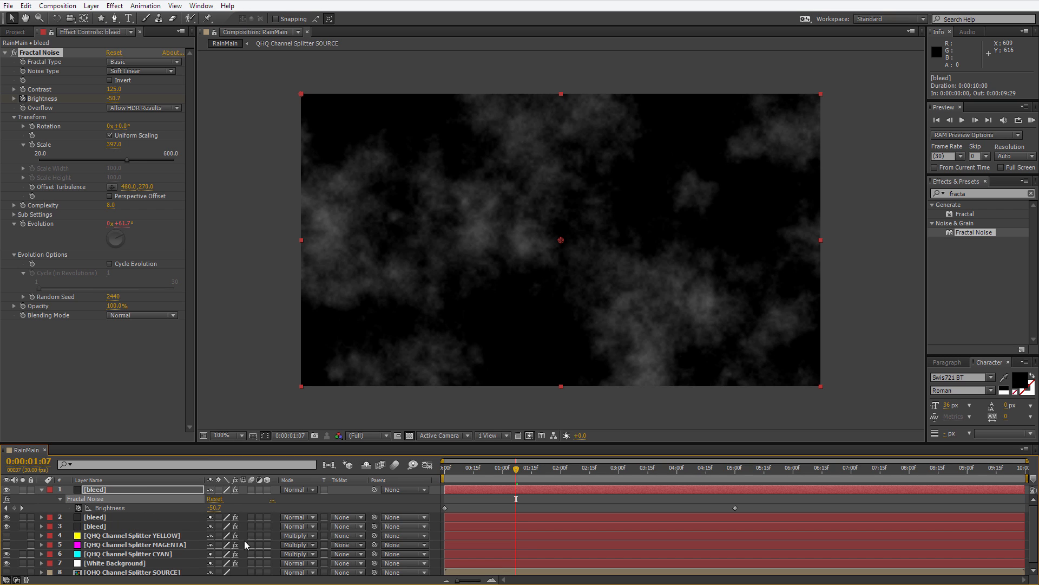
left_click(109, 526, "shift")
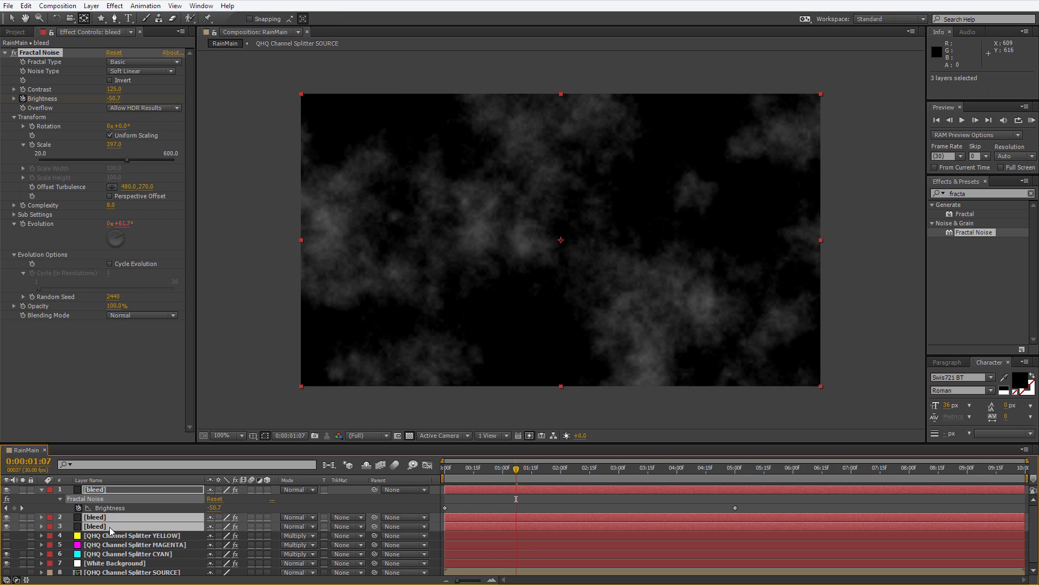
key("u")
key("u")
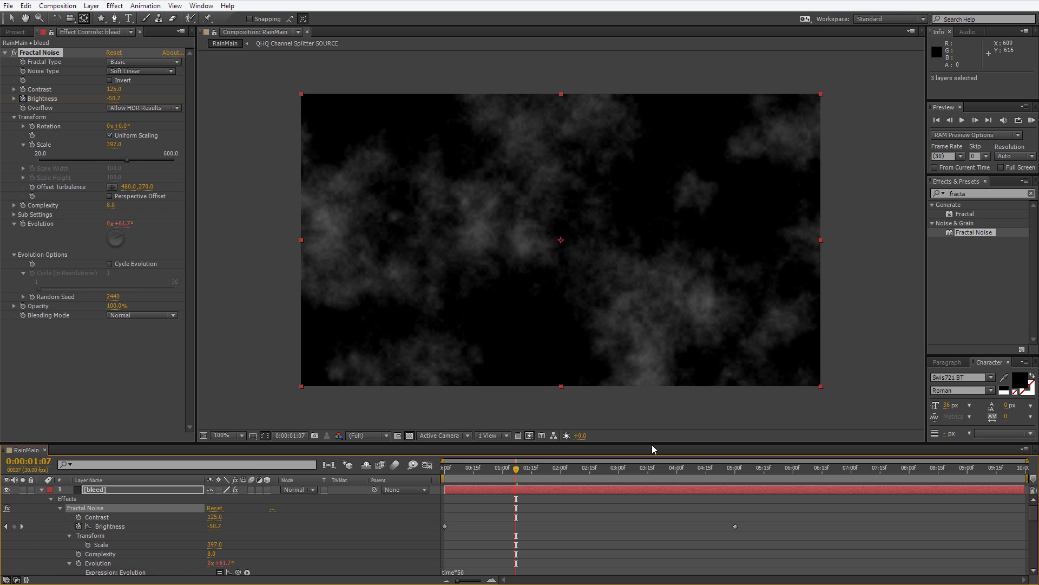
key("grave")
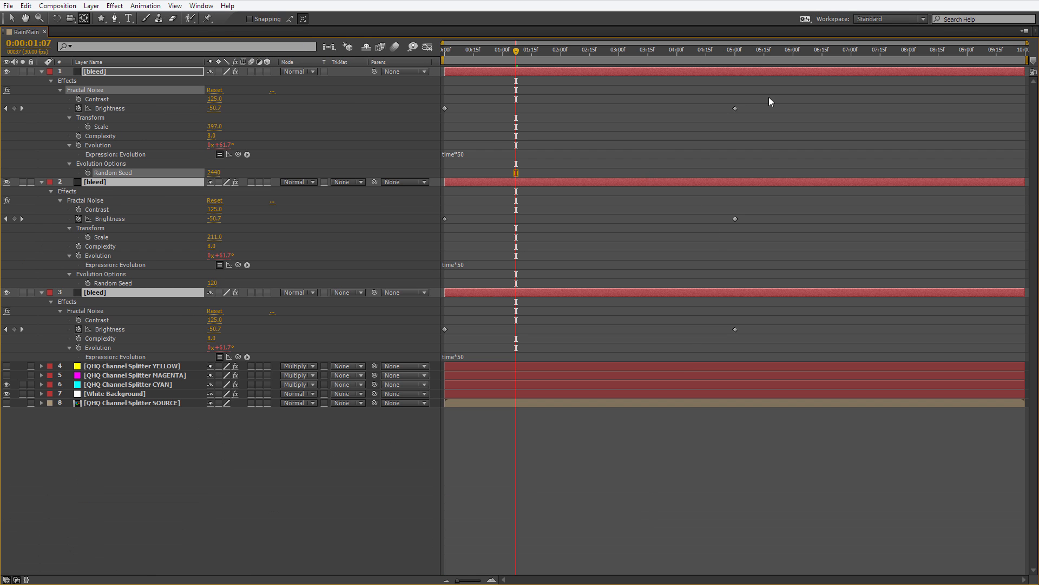
Shift the Brightness keyframes to about 5.4 s and 8.6 s on the top bleed layer, and 3.9 s and 7.5 s on the second.
left_click_drag(772, 104, 443, 109)
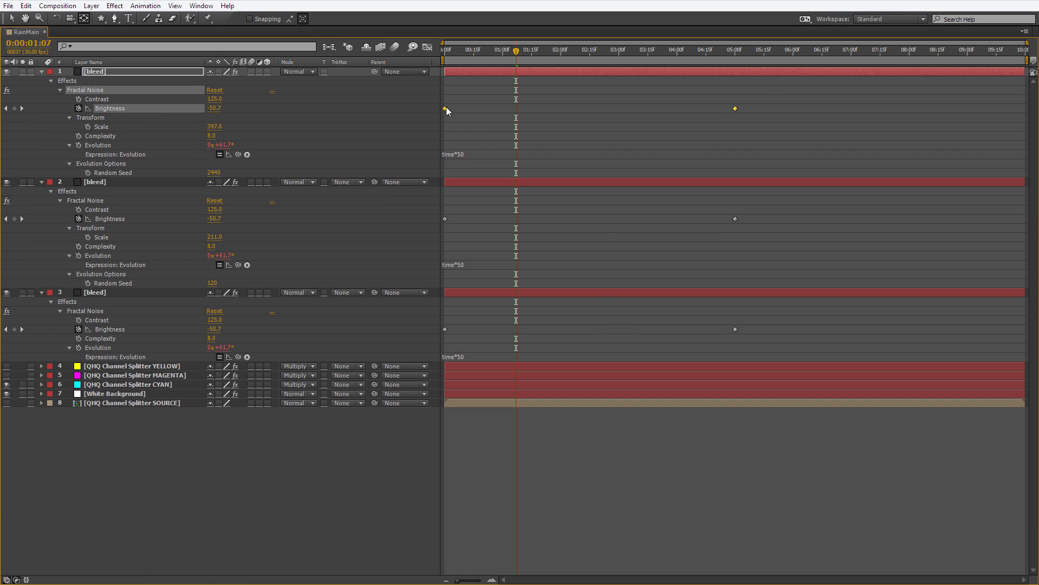
double_click(445, 108)
left_click(576, 329)
mouse_move(767, 103)
left_mouse_down()
mouse_move(437, 115)
mouse_move(447, 108)
mouse_move(756, 108)
left_mouse_up()
left_click(756, 110)
left_click_drag(760, 209, 615, 218)
left_click(716, 252)
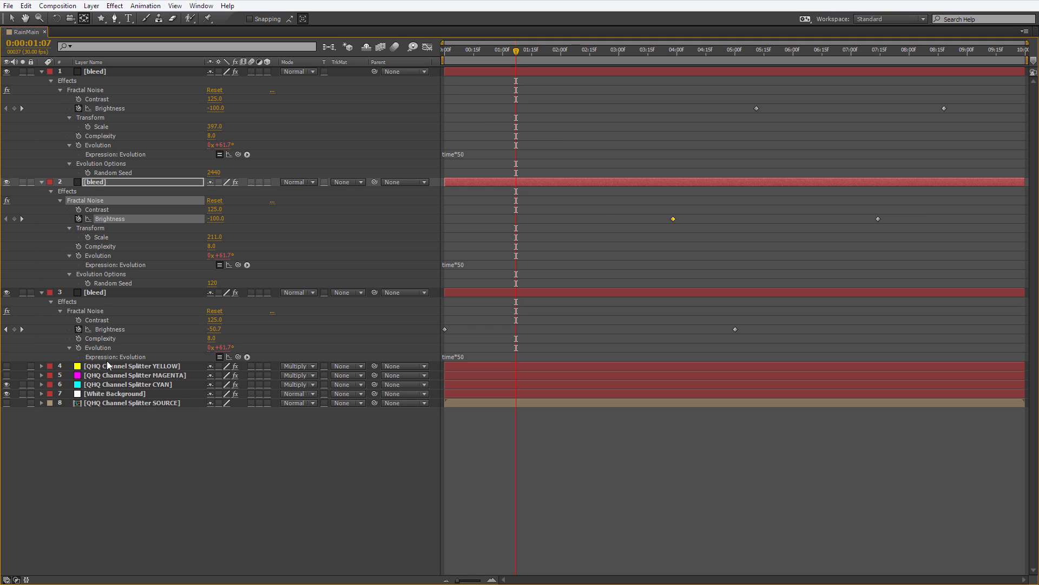
Move the QHQ Channel Splitter YELLOW layer below the CYAN layer, directly above White Background.
left_click_drag(107, 368, 103, 389)
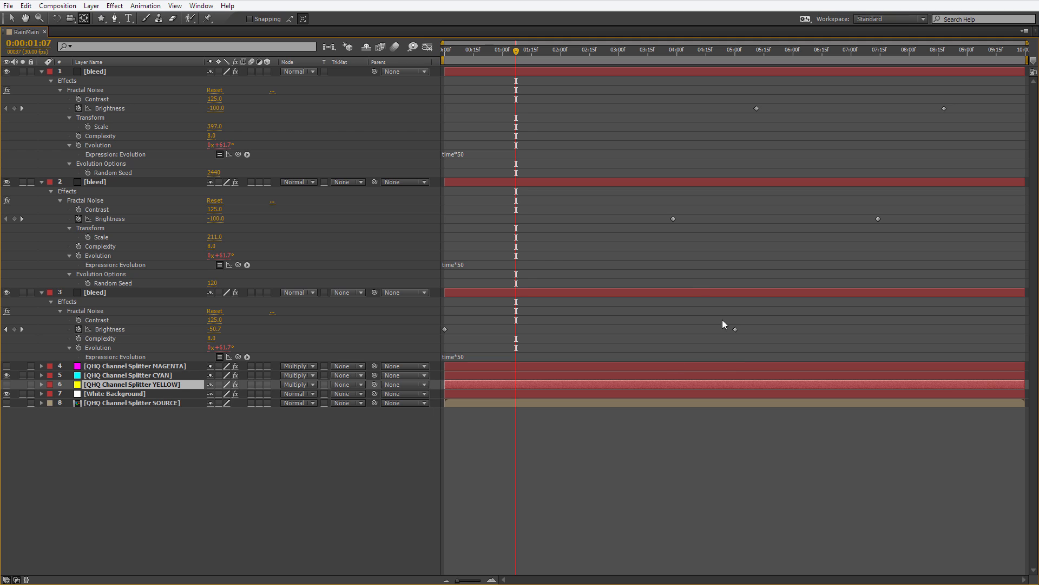
Retime Brightness keyframes: second bleed layer to about 2 s and 7 s, third layer's end to 3.9 s, top layer's start to 4.5 s.
left_click_drag(671, 219, 644, 219)
left_click_drag(560, 218, 558, 218)
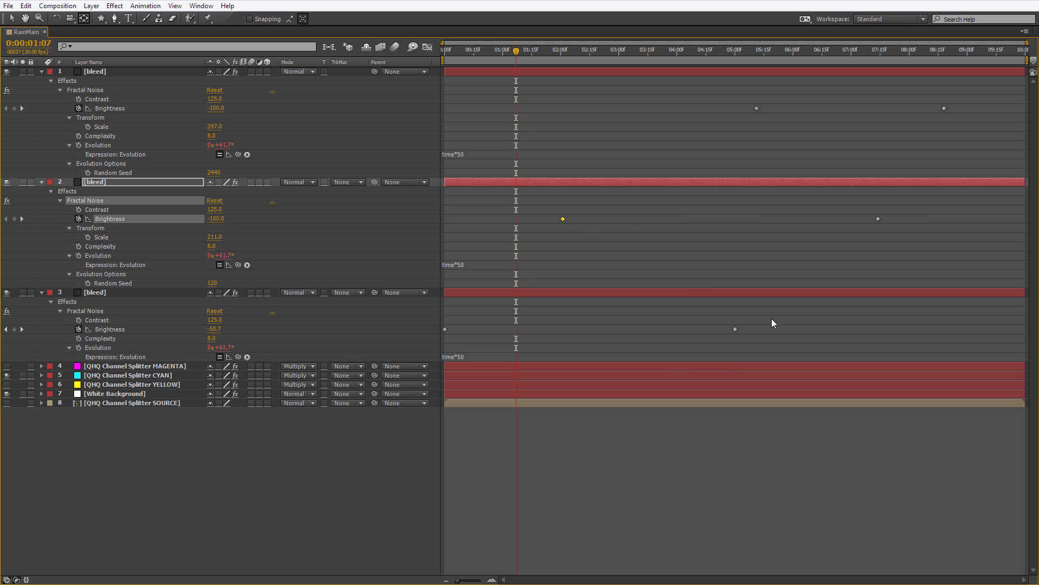
left_click_drag(735, 330, 673, 330)
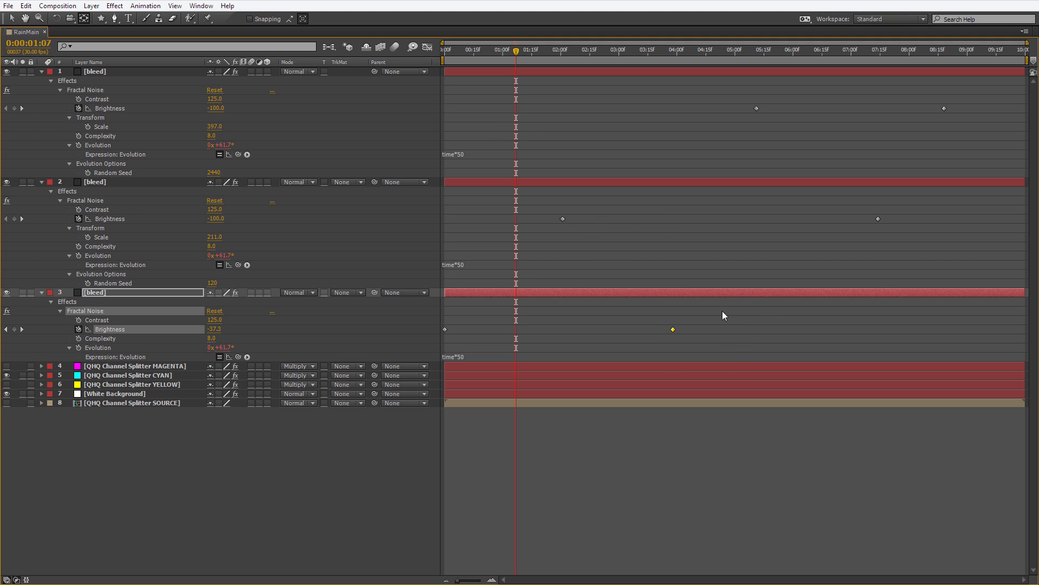
left_click(878, 219)
key("Delete")
left_click_drag(756, 109, 715, 111)
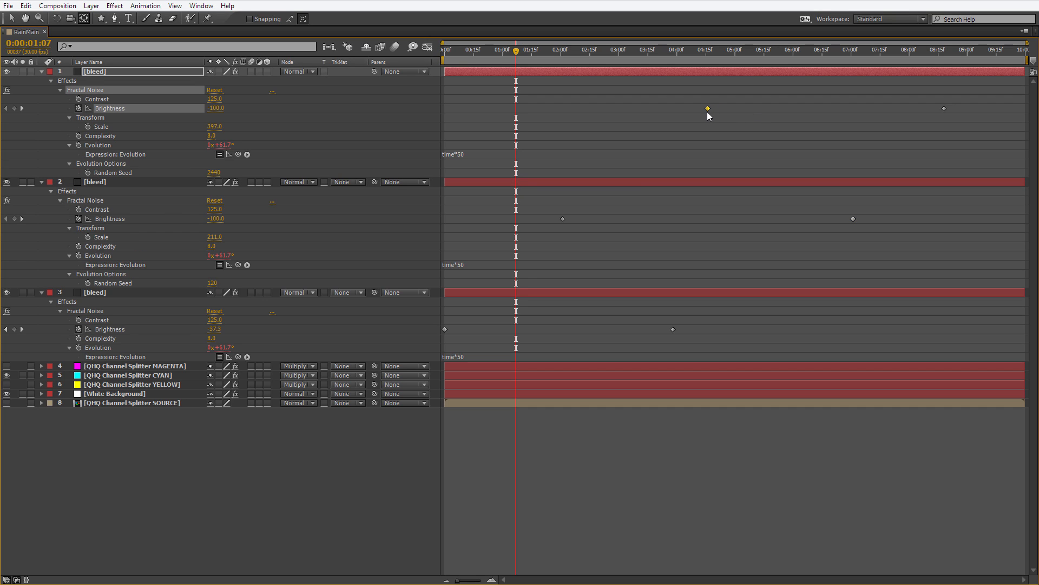
Restore the timeline to its normal size and collapse the properties of all three bleed layers.
mouse_move(707, 112)
key("grave")
left_click(42, 490)
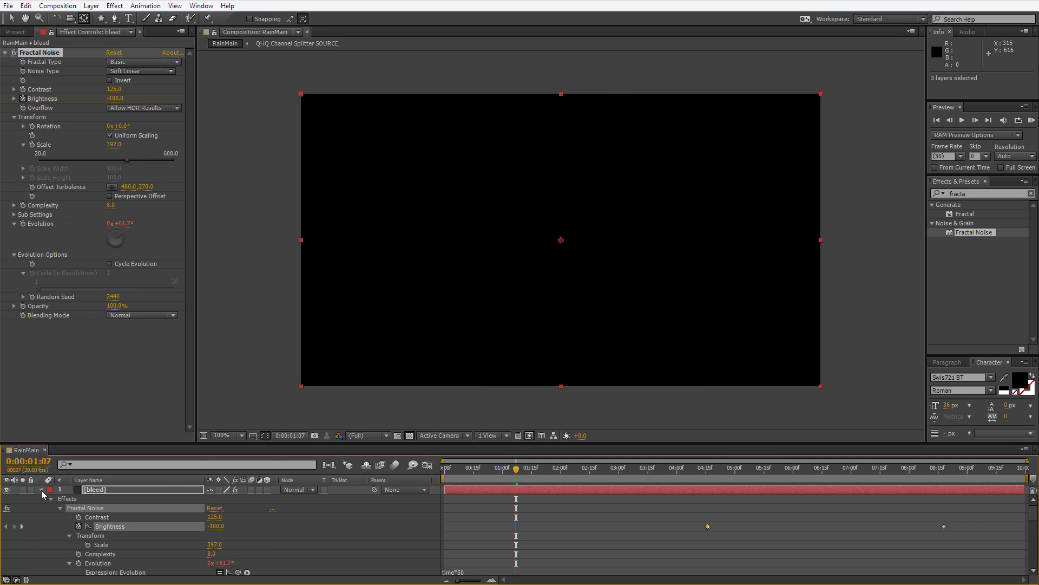
left_click(41, 499)
left_click(41, 508)
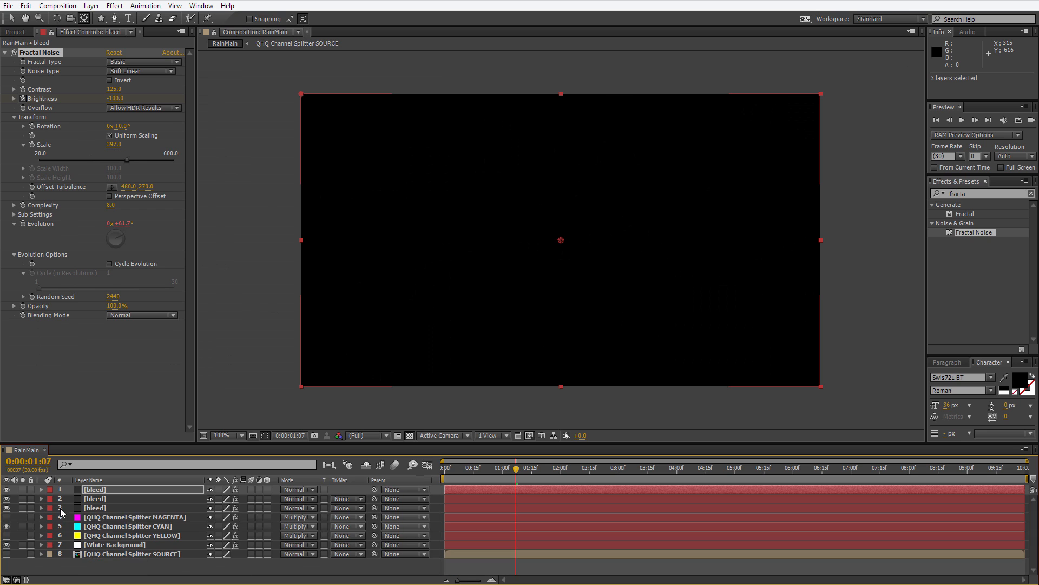
Hide the CYAN layer and all three bleed layers, and make the QHQ Channel Splitter YELLOW layer visible.
left_click(6, 526)
left_click(6, 536)
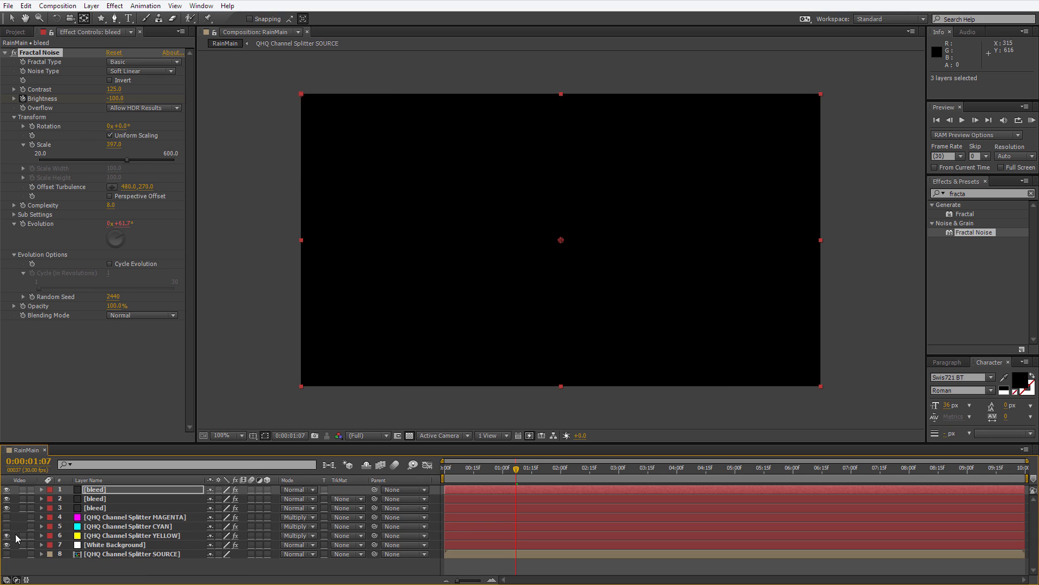
left_click(125, 536)
left_click_drag(7, 507, 8, 455)
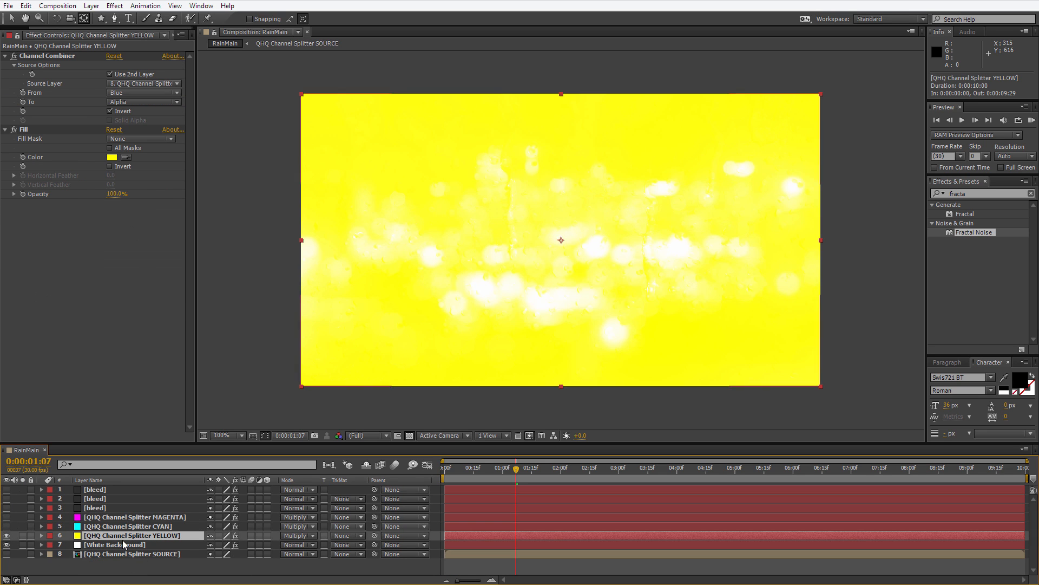
Move the third bleed layer directly above YELLOW, apply it as YELLOW's luma matte, and scrub from the start to check the reveal.
left_click_drag(101, 509, 100, 535)
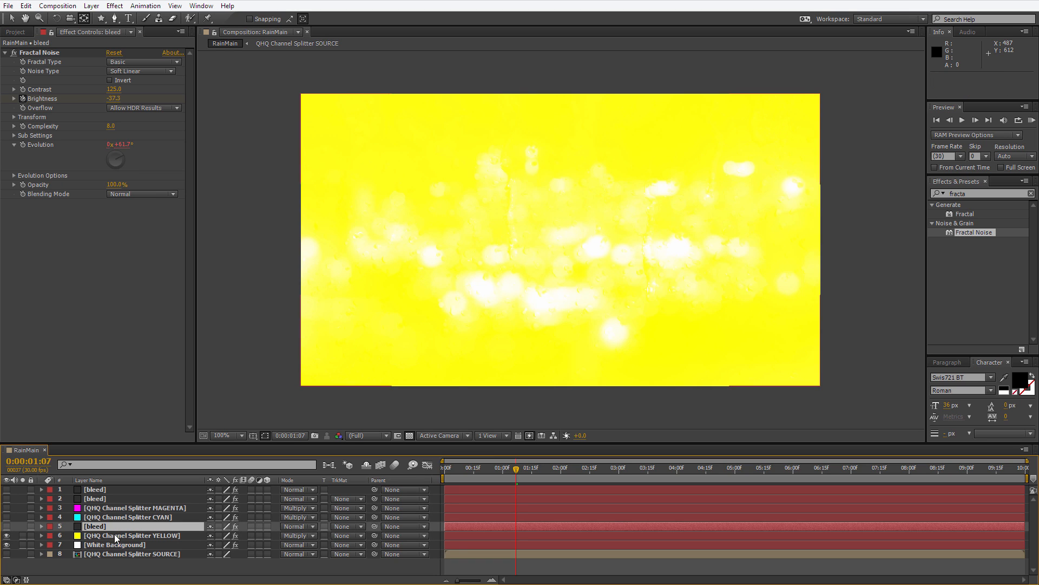
left_click(345, 535)
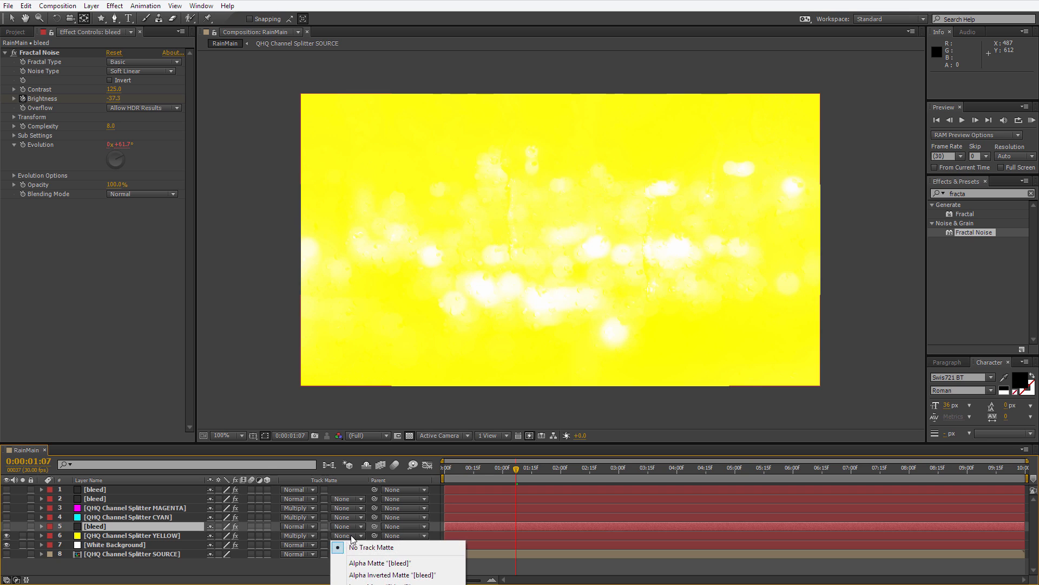
left_click(409, 584)
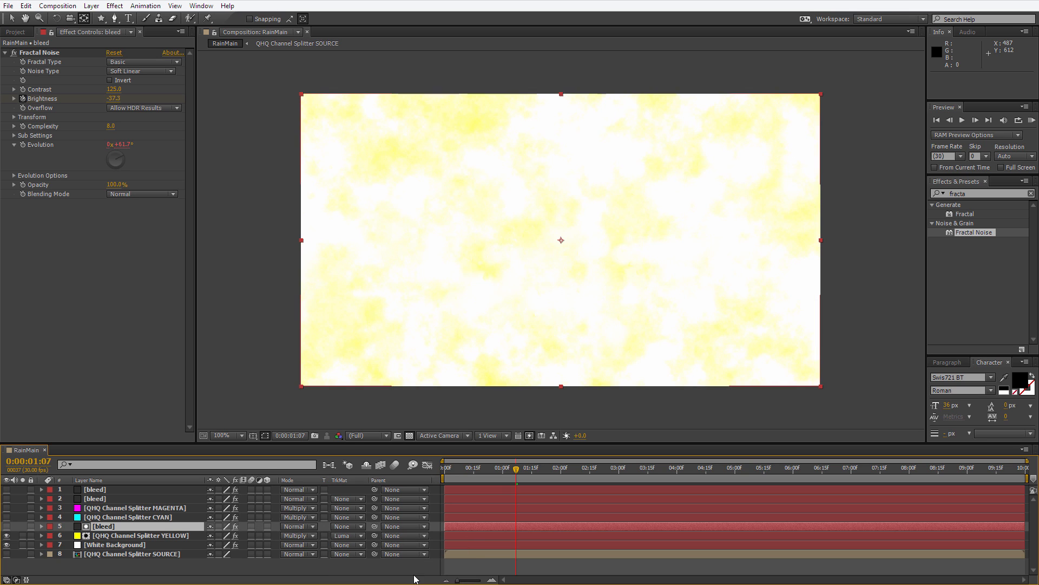
key("Home")
left_click_drag(444, 469, 590, 469)
left_click_drag(493, 459, 325, 455)
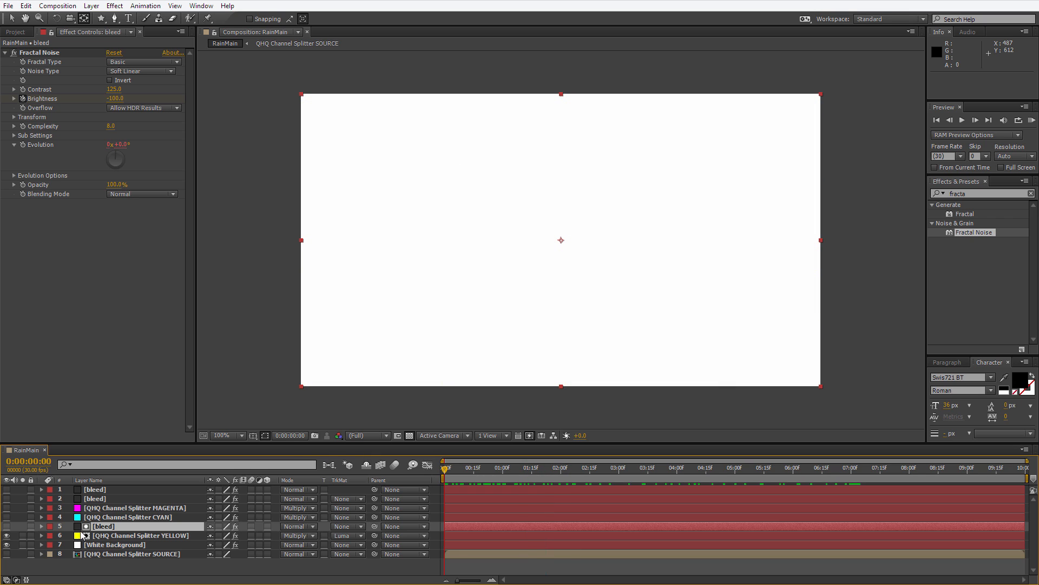
Move the second bleed layer directly above CYAN, apply it as CYAN's luma matte, and make the CYAN layer visible.
left_click_drag(94, 498, 96, 512)
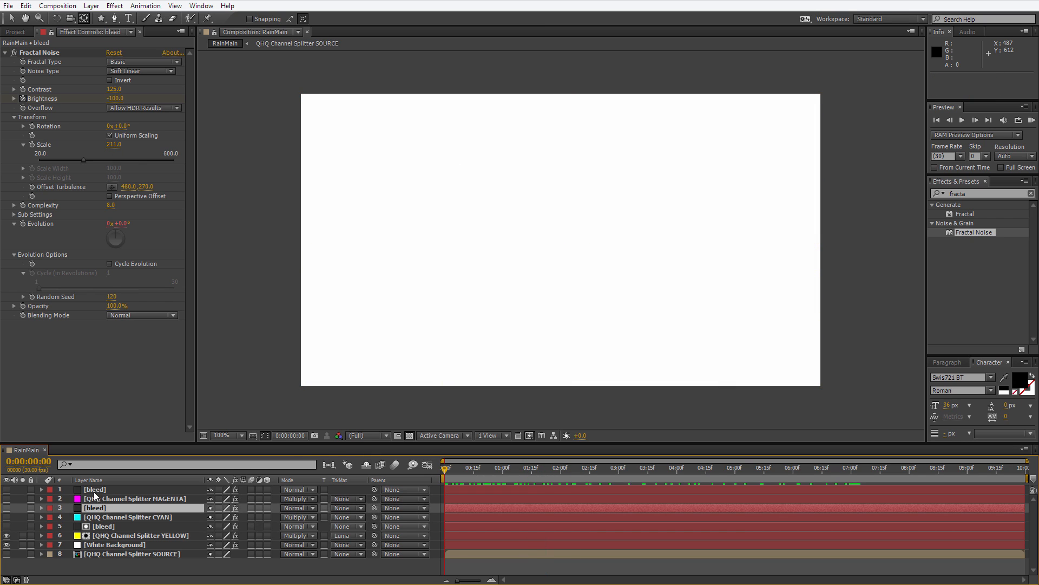
left_click(158, 518)
left_click(342, 517)
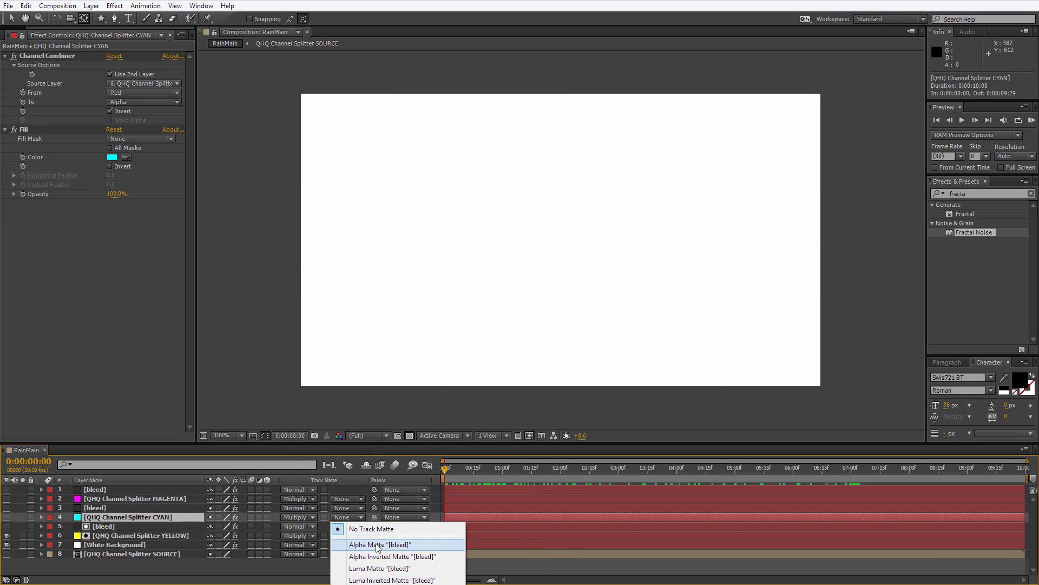
left_click(379, 568)
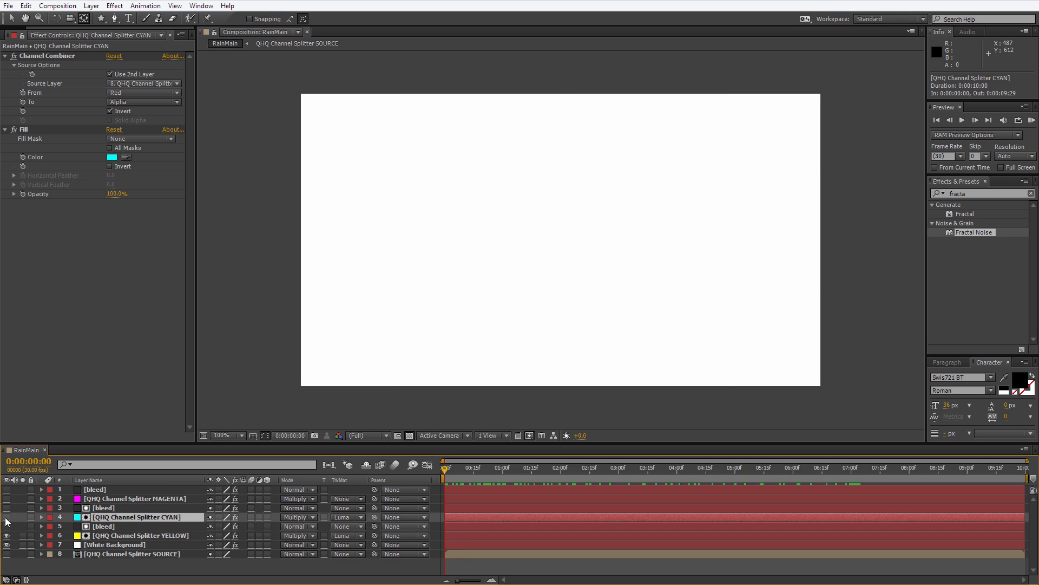
left_click(6, 517)
Make the QHQ Channel Splitter MAGENTA layer visible and set its track matte to a luma matte from the top bleed layer.
left_click(7, 499)
left_click(110, 498)
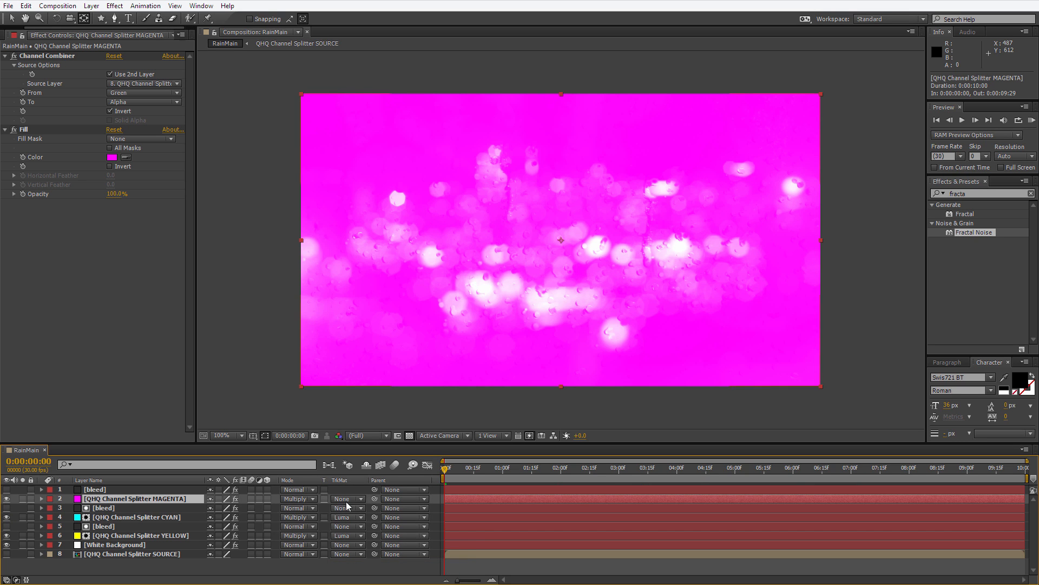
left_click(342, 499)
left_click(379, 549)
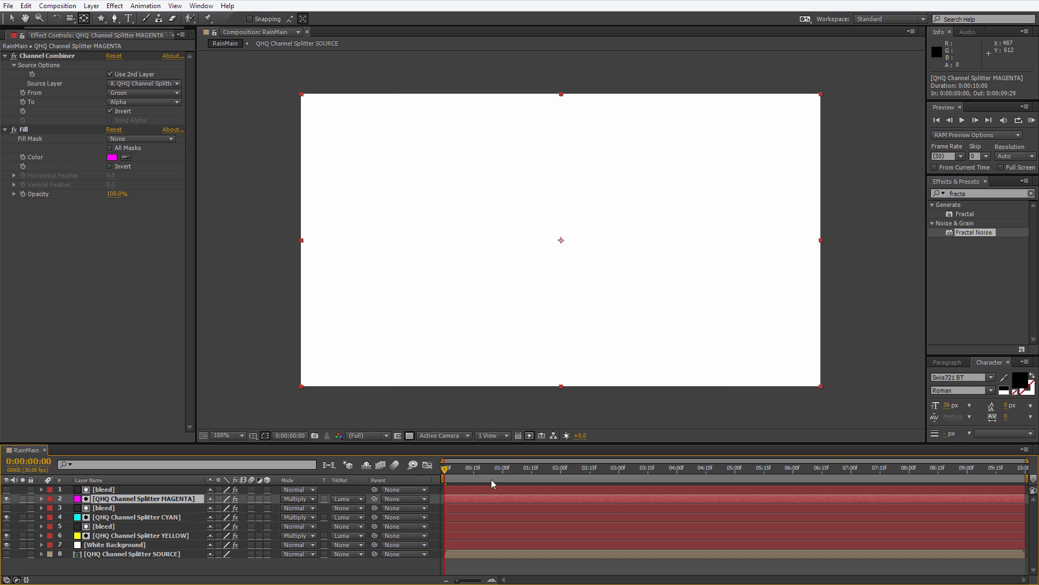
Play a RAM preview of the combined channel reveal, and scrub the timeline to 0:00:05:20 to inspect the effect.
key("KP_0")
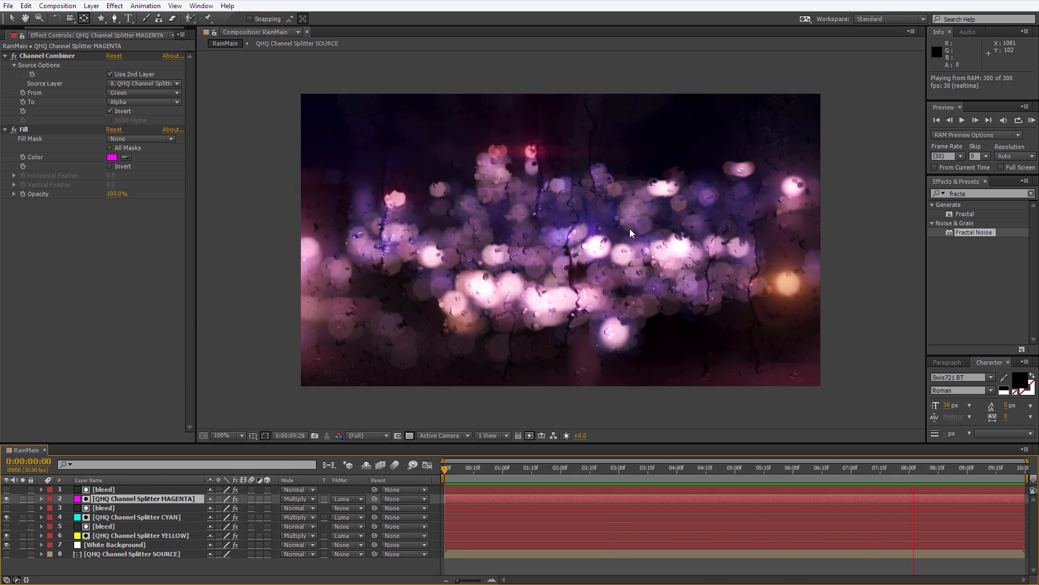
key("space")
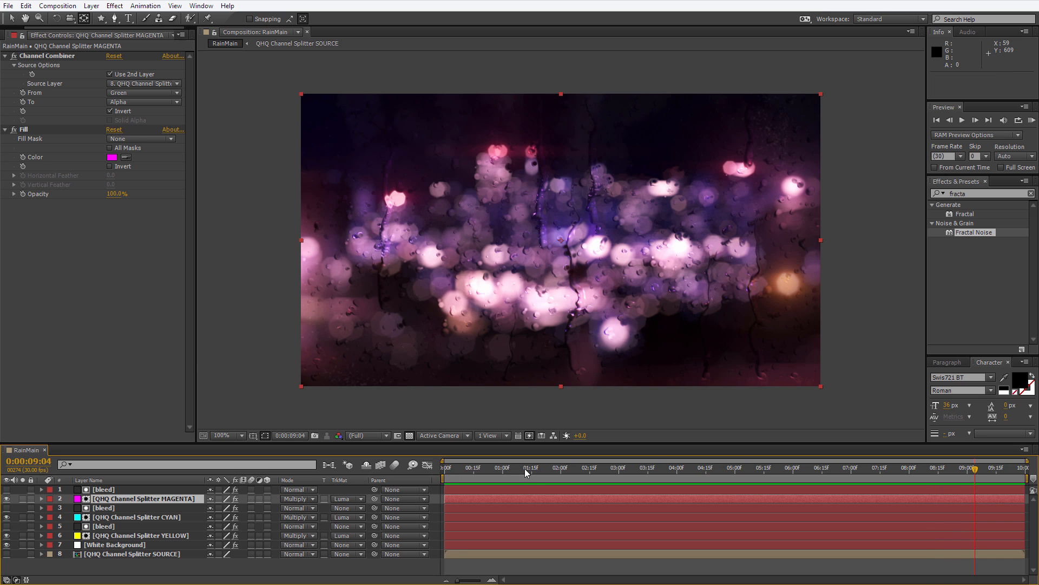
left_click_drag(524, 468, 774, 476)
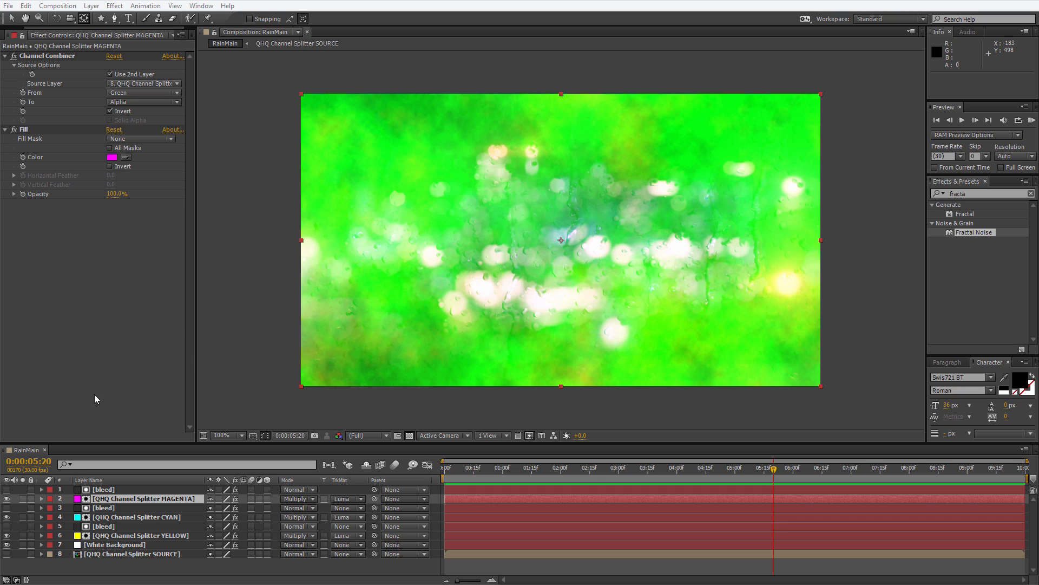
left_click(79, 331)
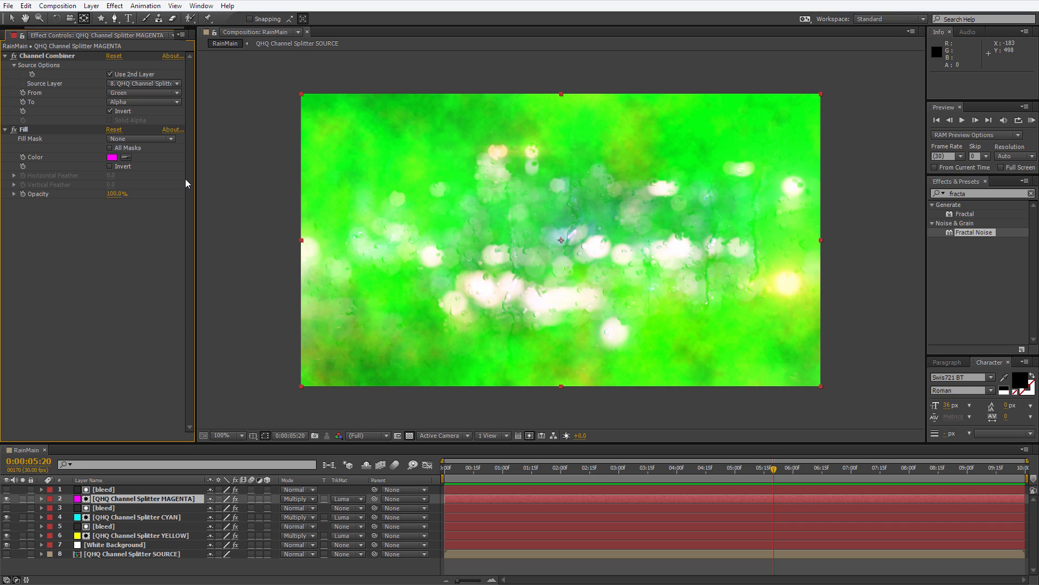